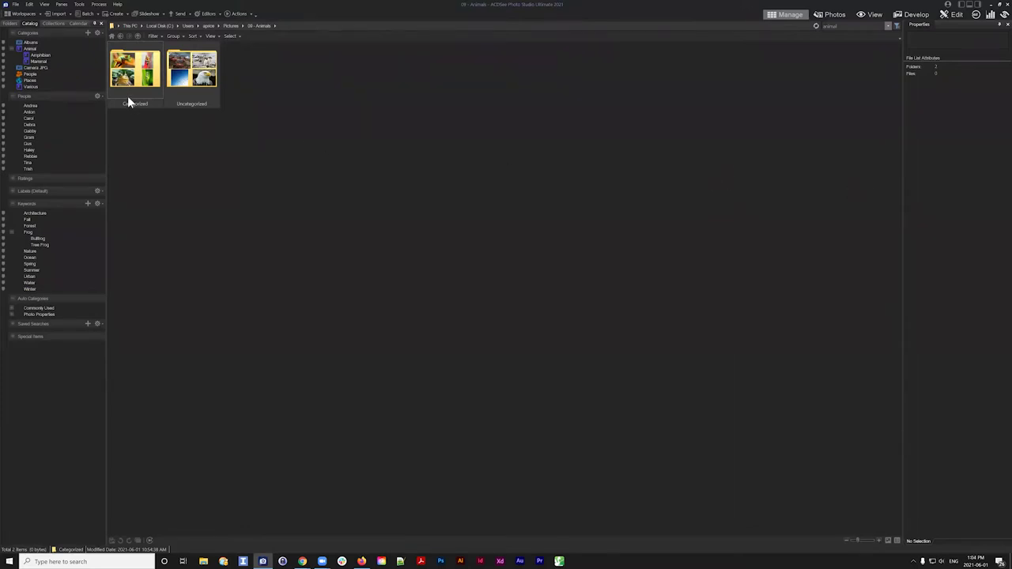
# - Review the available database commands for cataloging, converting, importing, exporting, backing up and maintaining the image database
pyautogui.click(79, 4)
pyautogui.moveTo(95, 6)
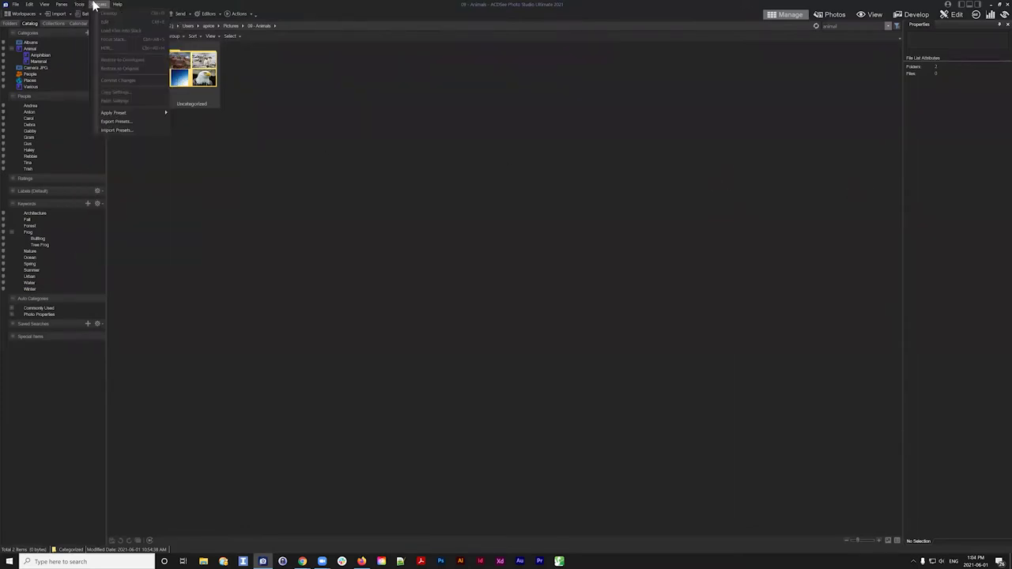
pyautogui.moveTo(111, 127)
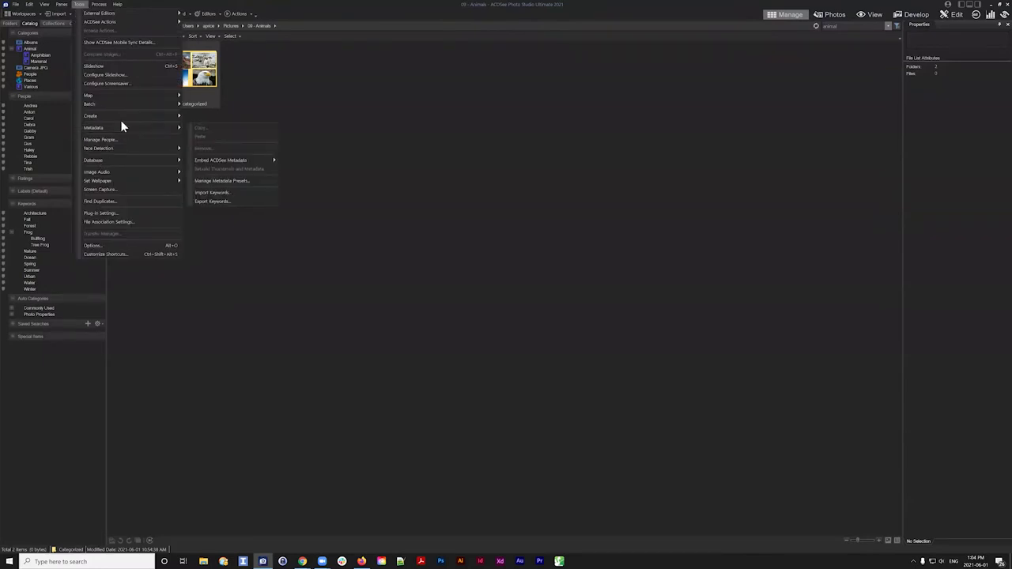
pyautogui.moveTo(116, 163)
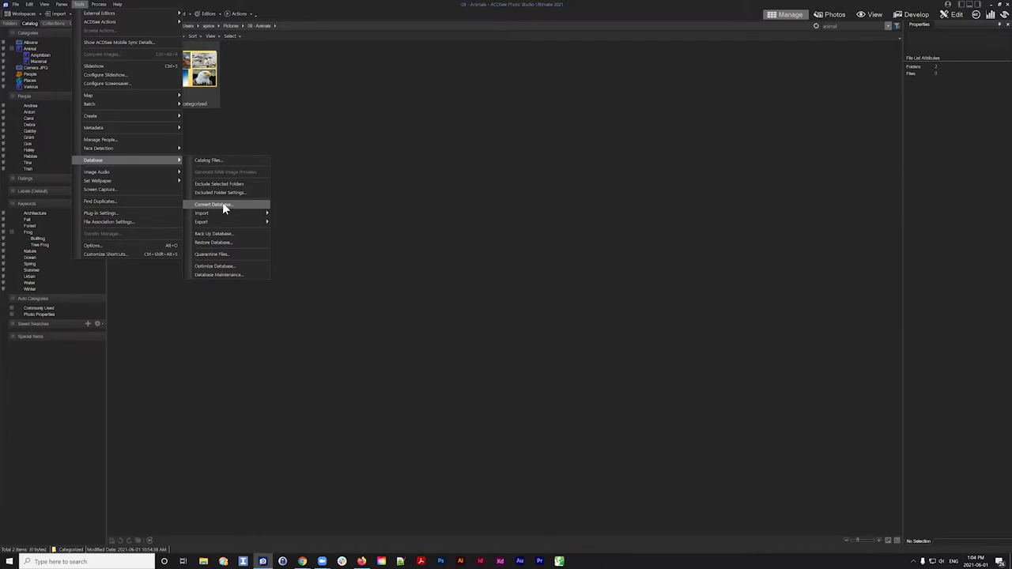
pyautogui.click(485, 175)
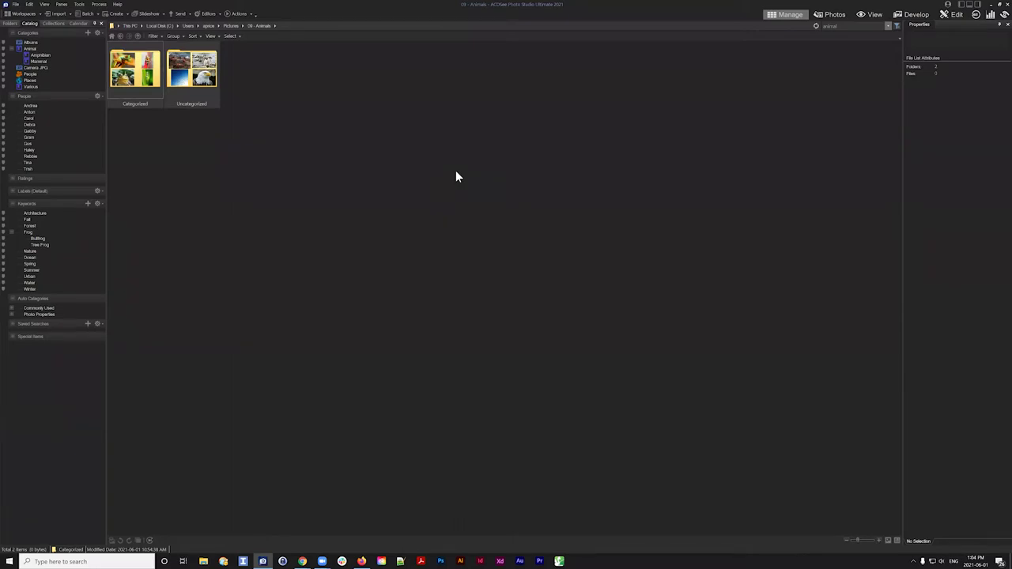
pyautogui.click(63, 5)
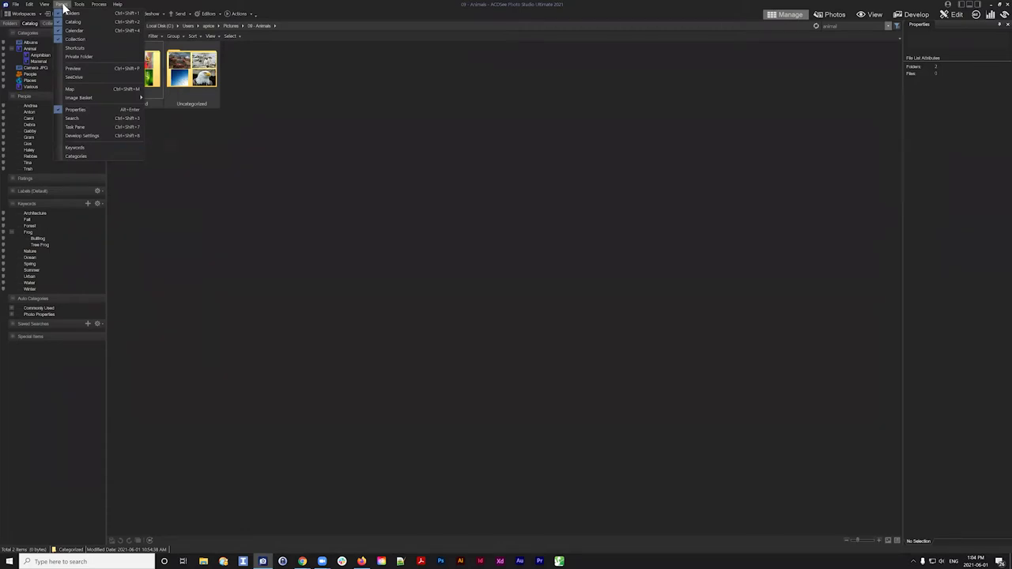
pyautogui.moveTo(77, 6)
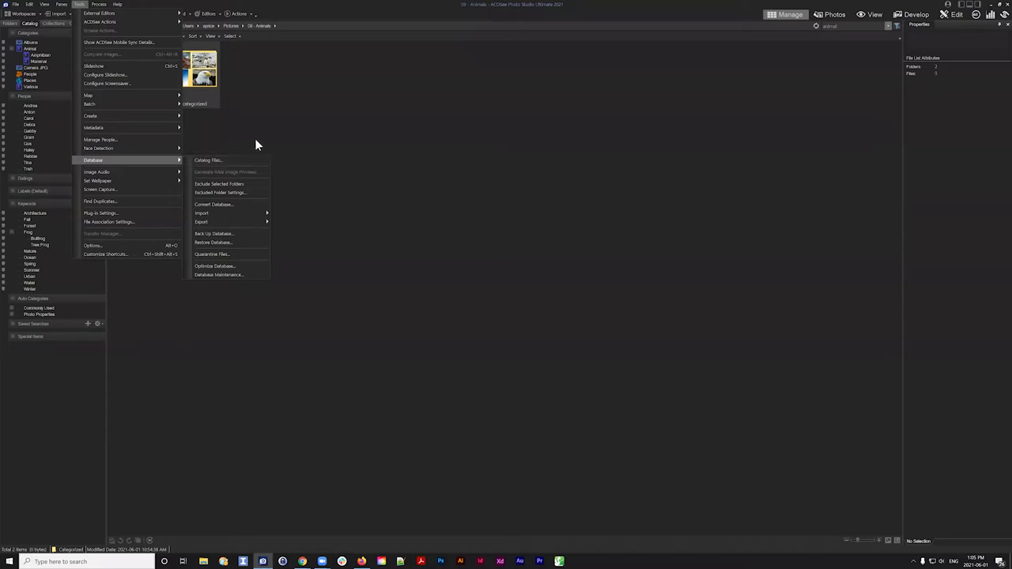
pyautogui.click(274, 146)
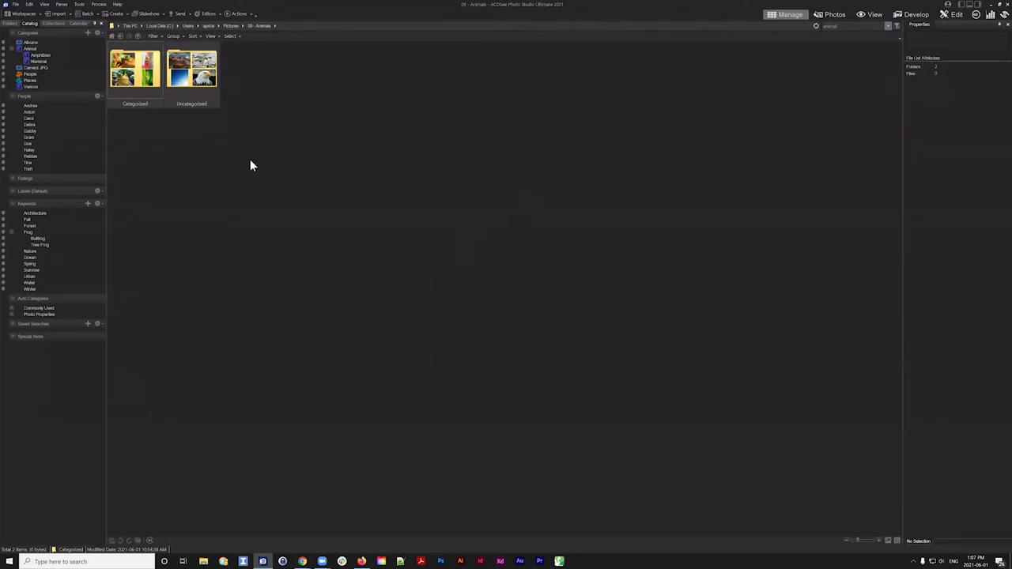
pyautogui.moveTo(266, 84); pyautogui.dragTo(135, 130)
pyautogui.click(291, 81)
pyautogui.moveTo(331, 60); pyautogui.dragTo(293, 92)
# - Show the folder tree and open the Categorized folder inside 09 - Animals
pyautogui.click(9, 23)
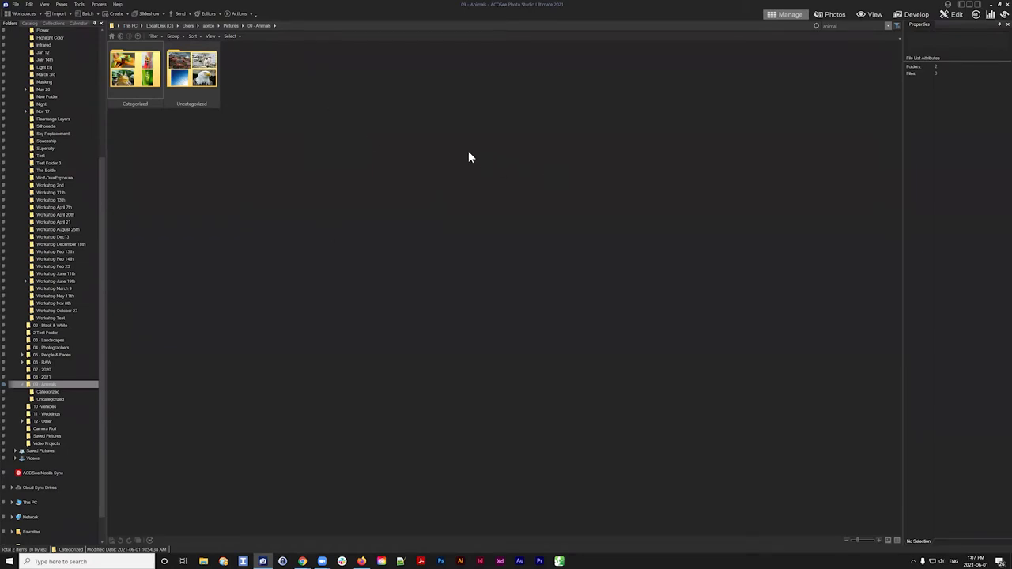
pyautogui.scroll(8, 81, 126)
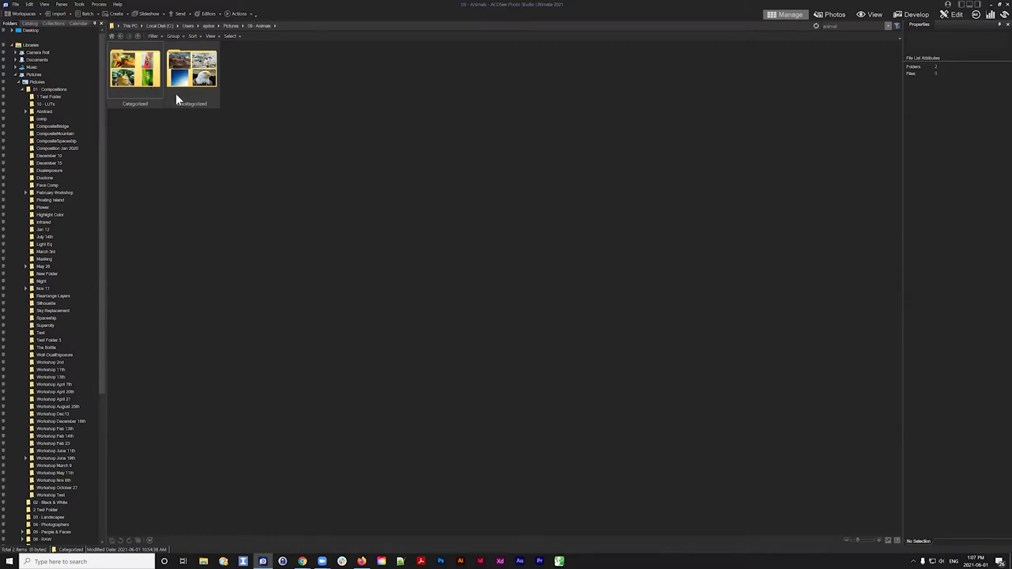
pyautogui.click(136, 70)
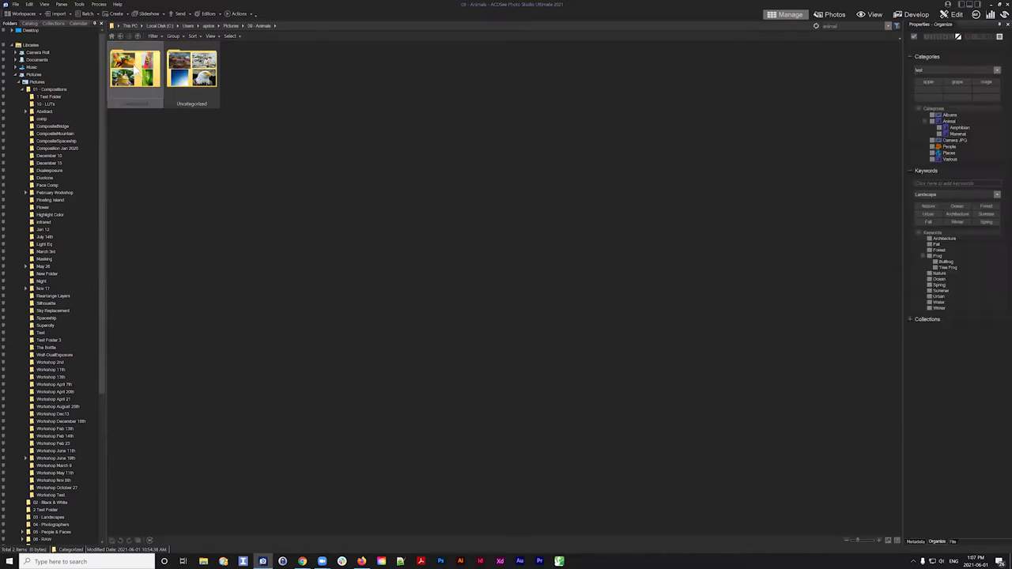
pyautogui.doubleClick(134, 69)
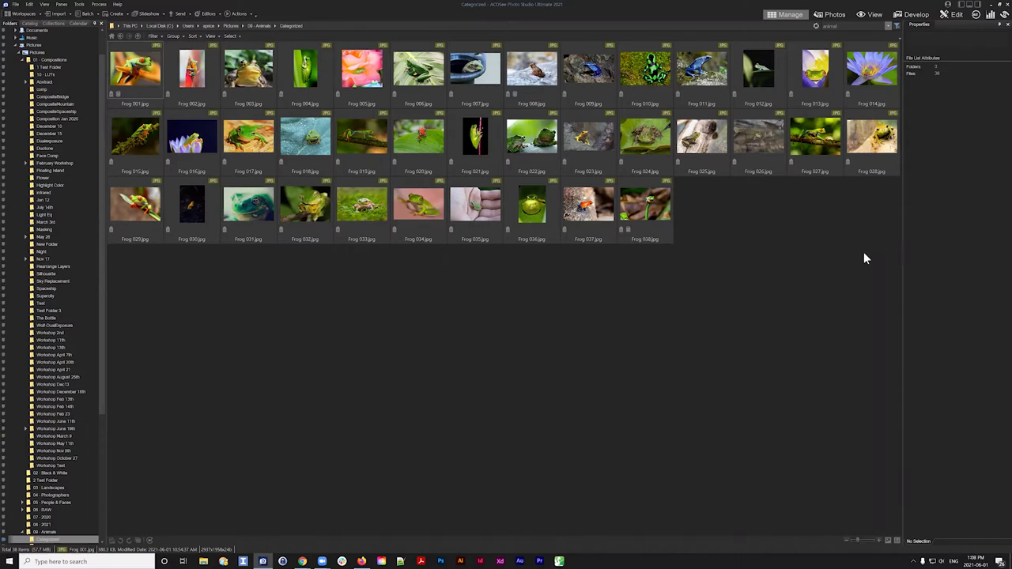
pyautogui.moveTo(869, 269); pyautogui.dragTo(182, 289)
# - Switch the file list to Filmstrip view and preview Frog 001.jpg
pyautogui.click(211, 36)
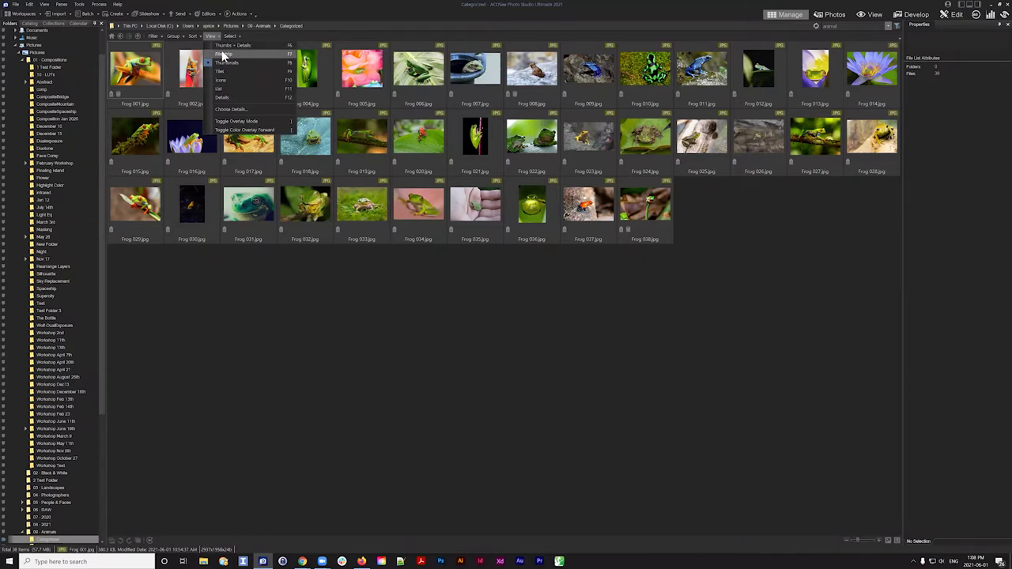
pyautogui.click(224, 54)
pyautogui.click(135, 476)
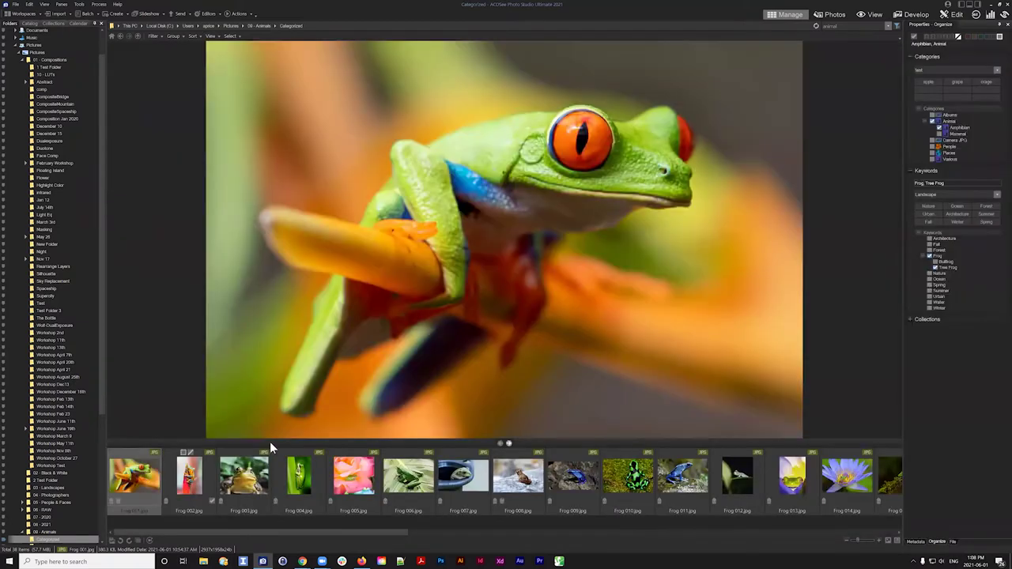
pyautogui.click(210, 38)
pyautogui.click(219, 54)
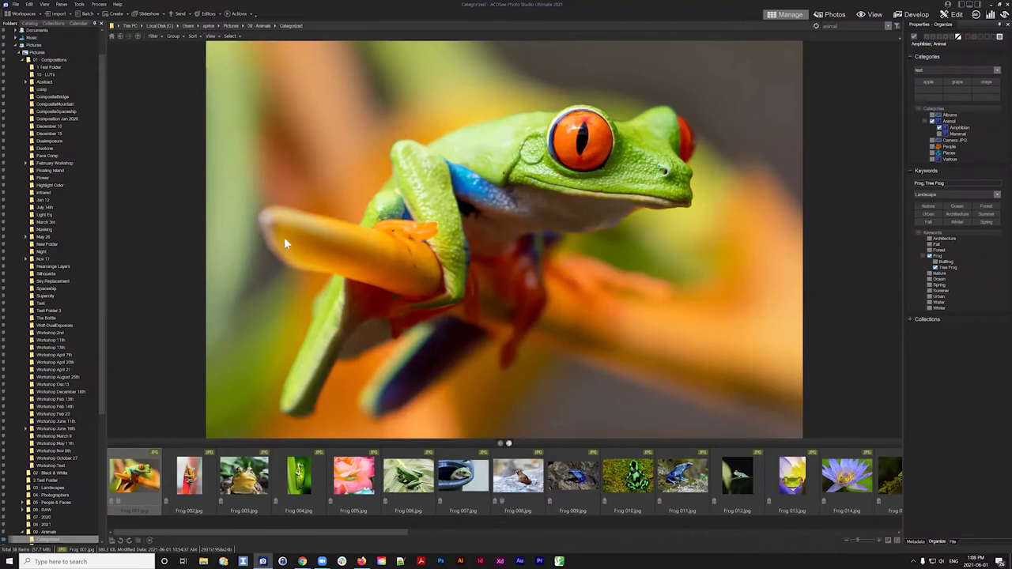
# - Preview several frog photos in the filmstrip, ending with Frog 006.jpg and Frog 007.jpg, and return the file list to Thumbnails view
pyautogui.click(195, 488)
pyautogui.click(299, 479)
pyautogui.moveTo(311, 530); pyautogui.dragTo(511, 526)
pyautogui.scroll(6, 711, 509)
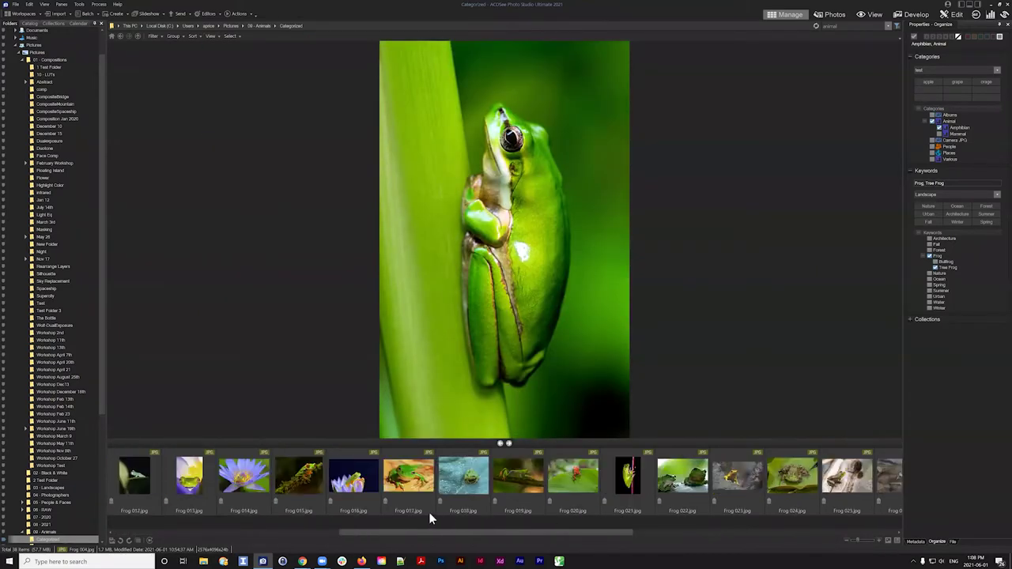
pyautogui.click(343, 510)
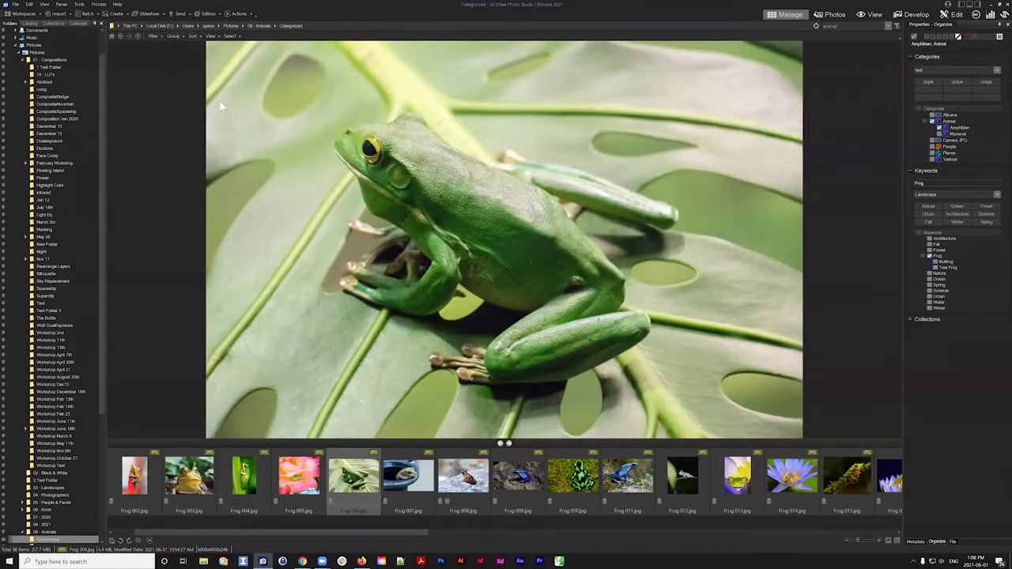
pyautogui.click(408, 476)
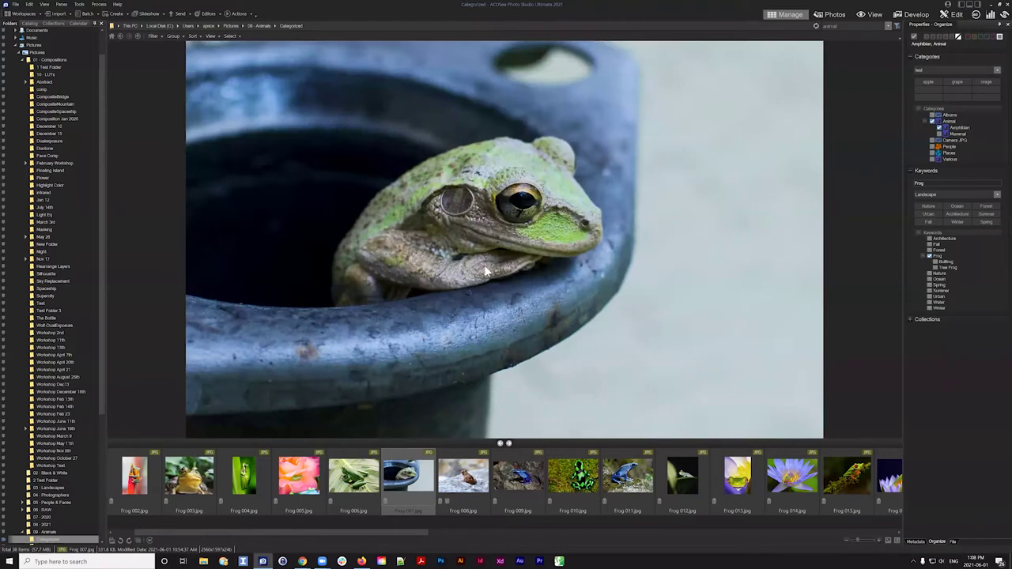
pyautogui.click(212, 36)
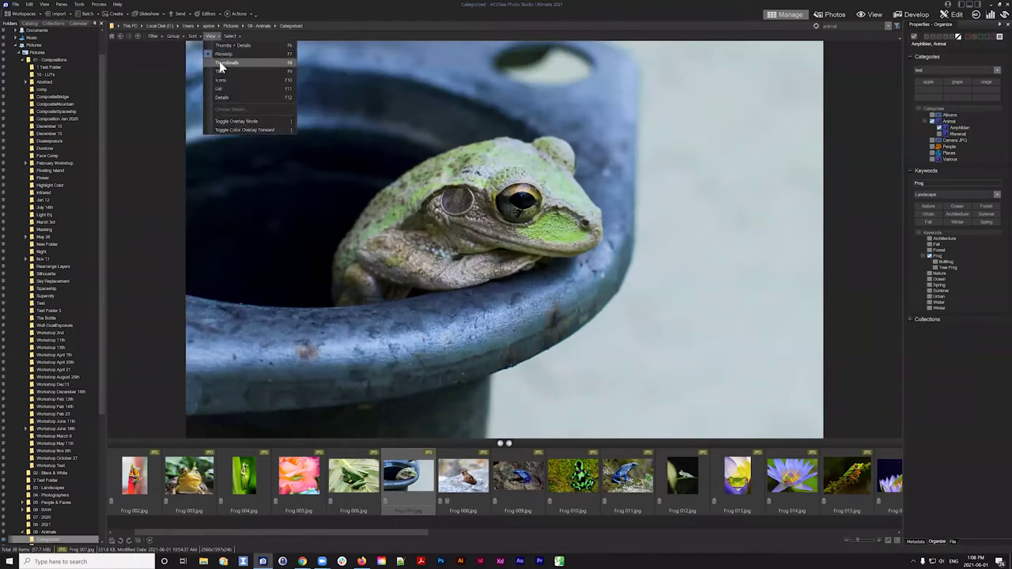
pyautogui.click(221, 63)
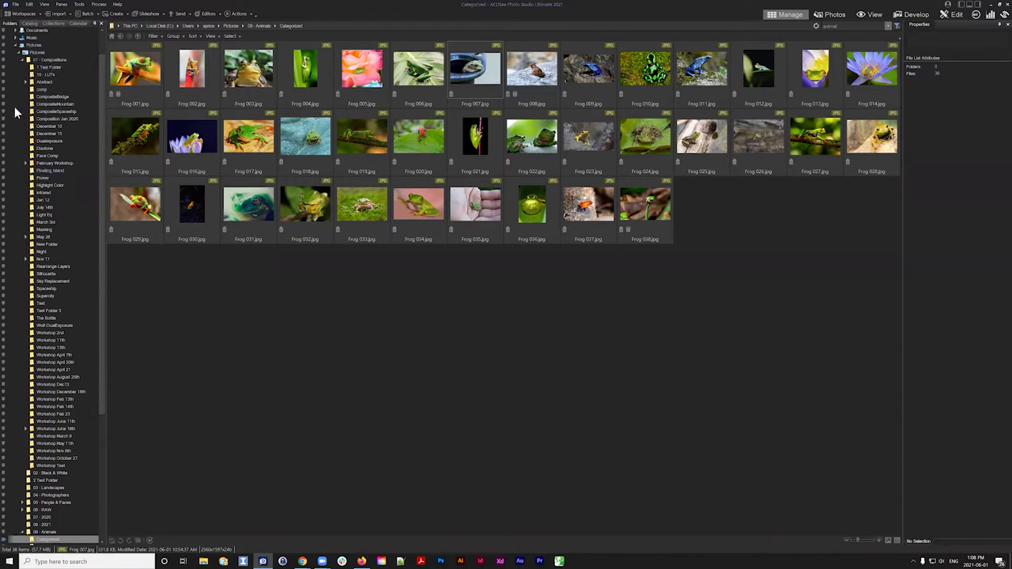
# - Locate 09 - Animals in the folder tree, open it, and reopen its Categorized subfolder
pyautogui.scroll(-8, 45, 135)
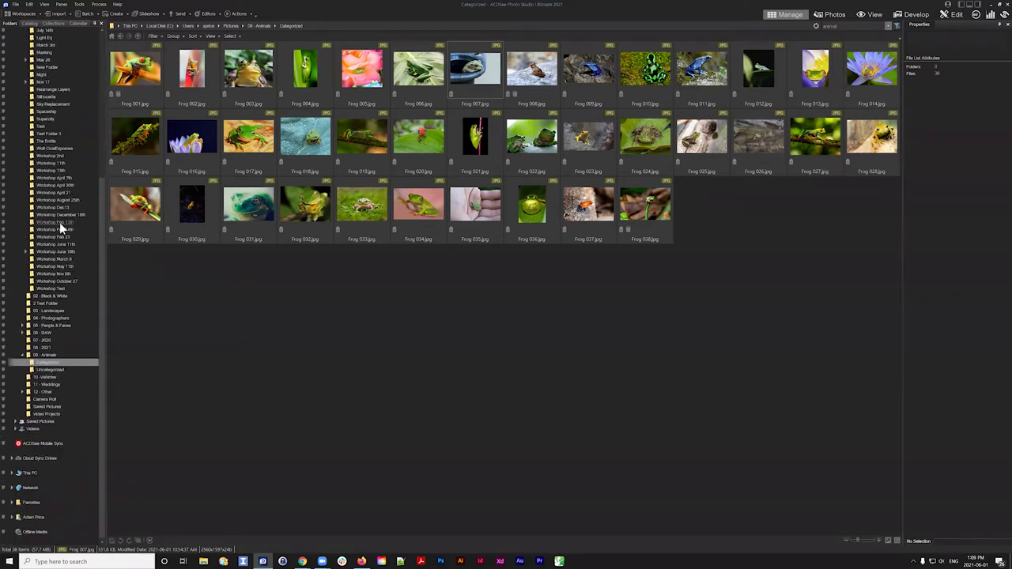
pyautogui.scroll(8, 60, 222)
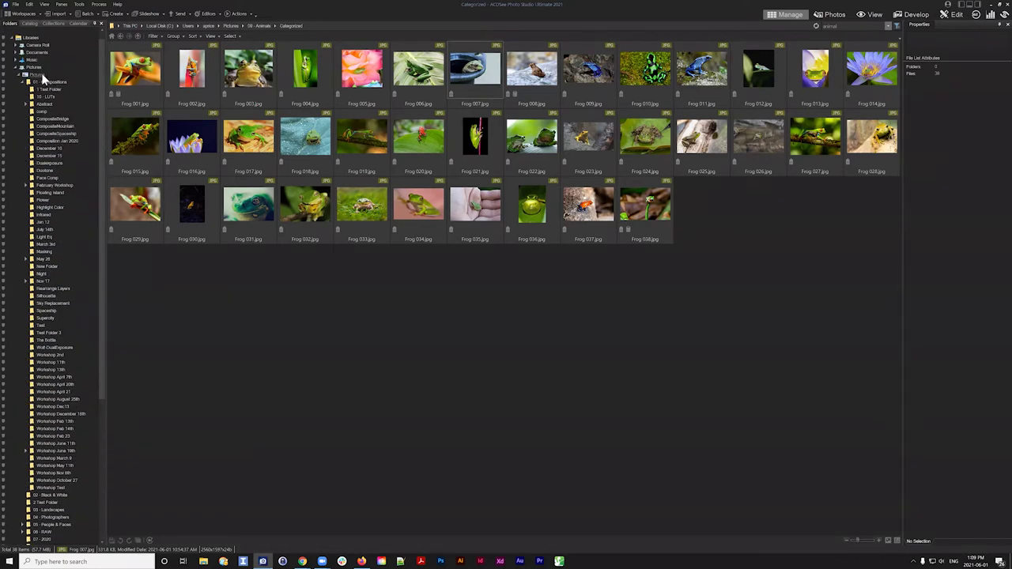
pyautogui.scroll(-2, 49, 77)
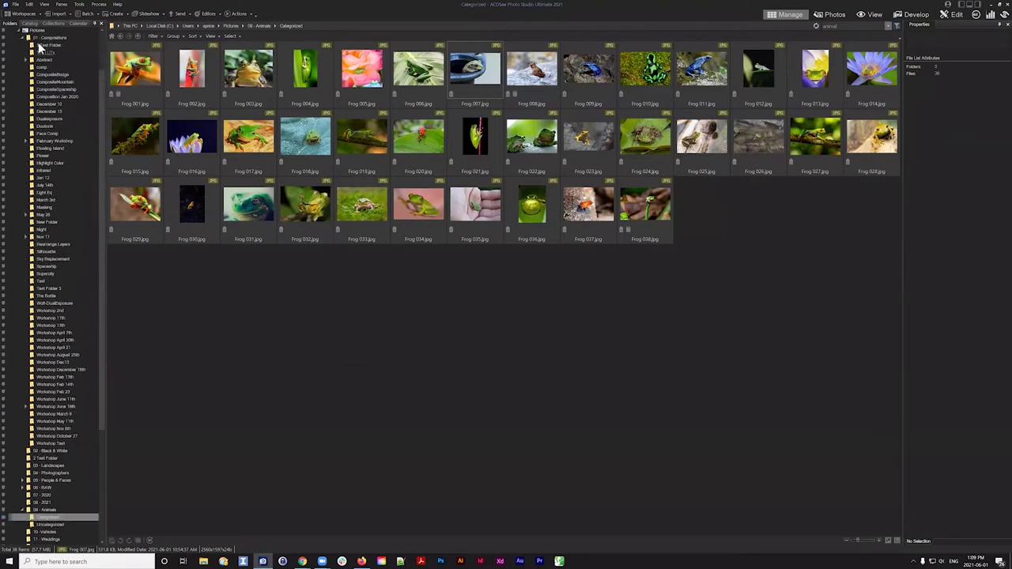
pyautogui.scroll(-1, 71, 465)
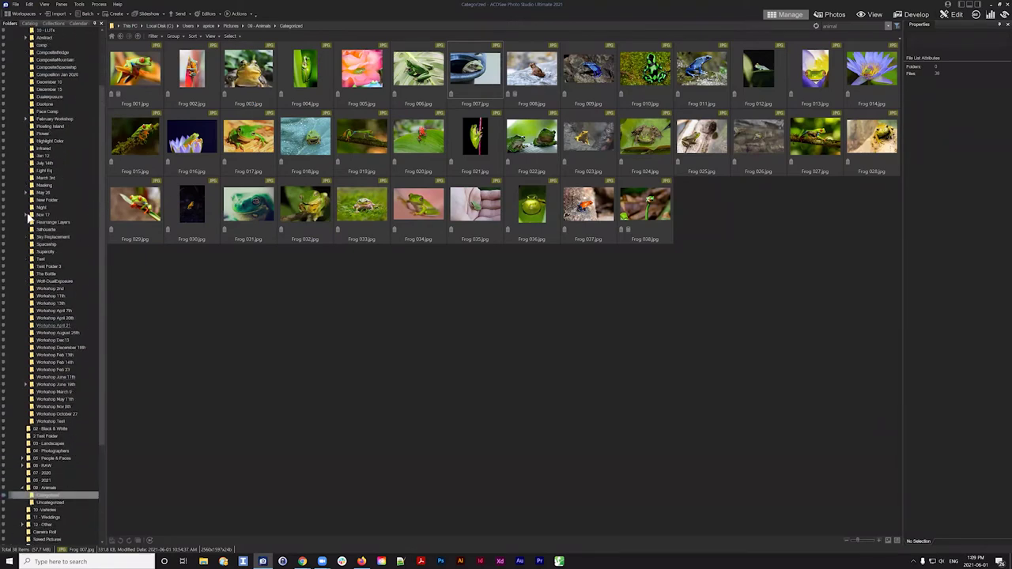
pyautogui.scroll(-3, 58, 343)
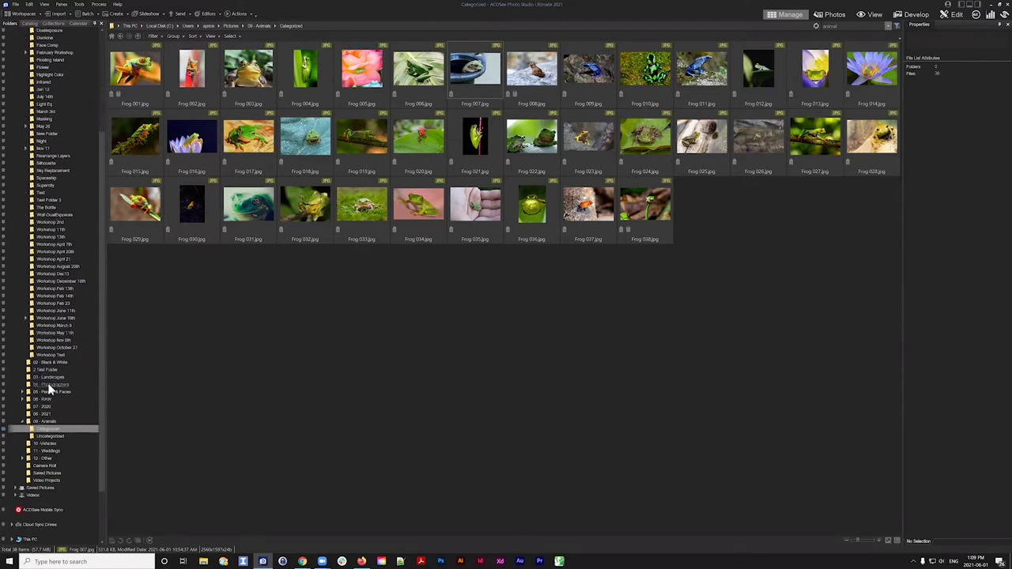
pyautogui.click(45, 422)
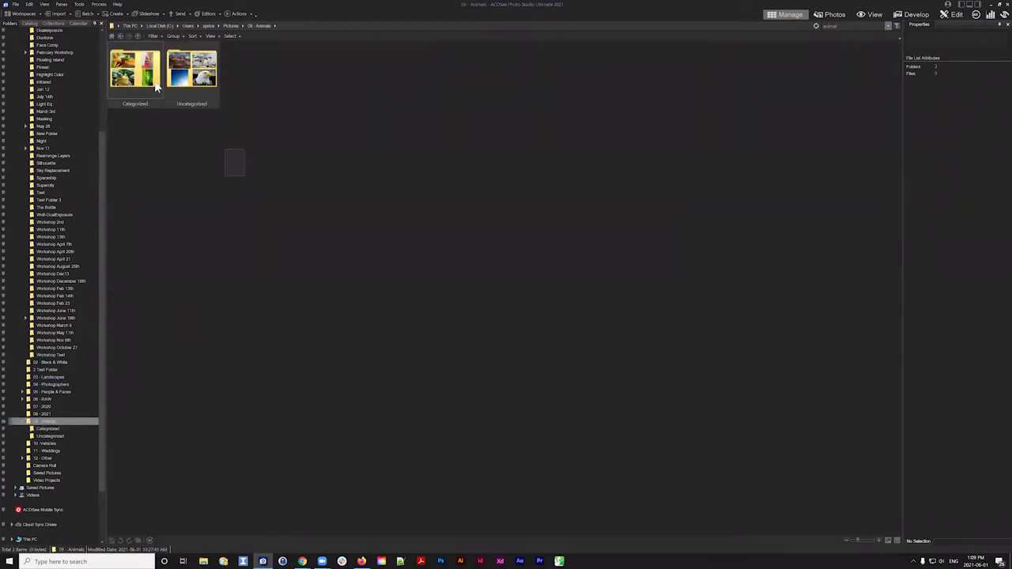
pyautogui.moveTo(242, 174); pyautogui.dragTo(131, 63)
pyautogui.click(221, 126)
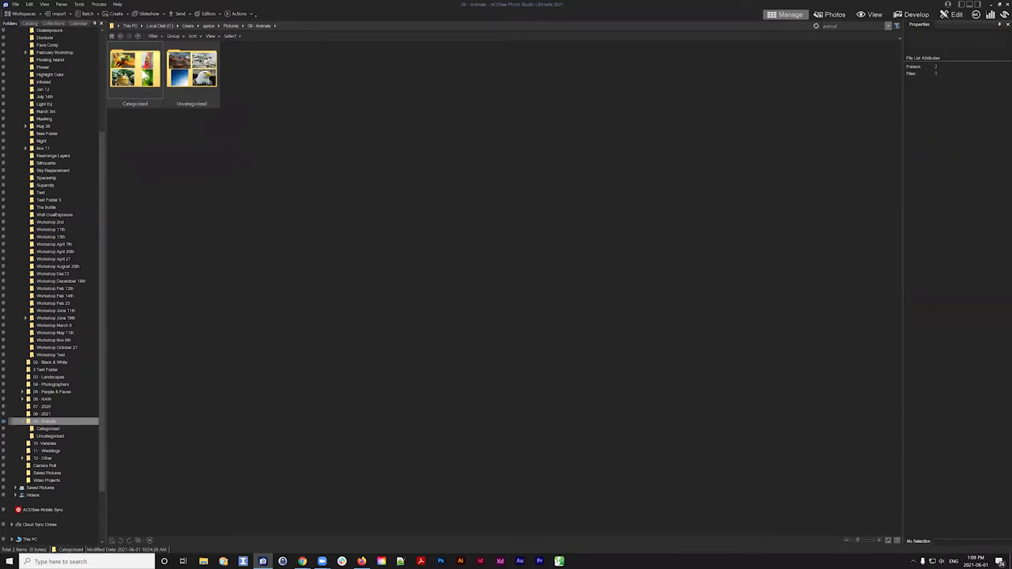
pyautogui.doubleClick(145, 73)
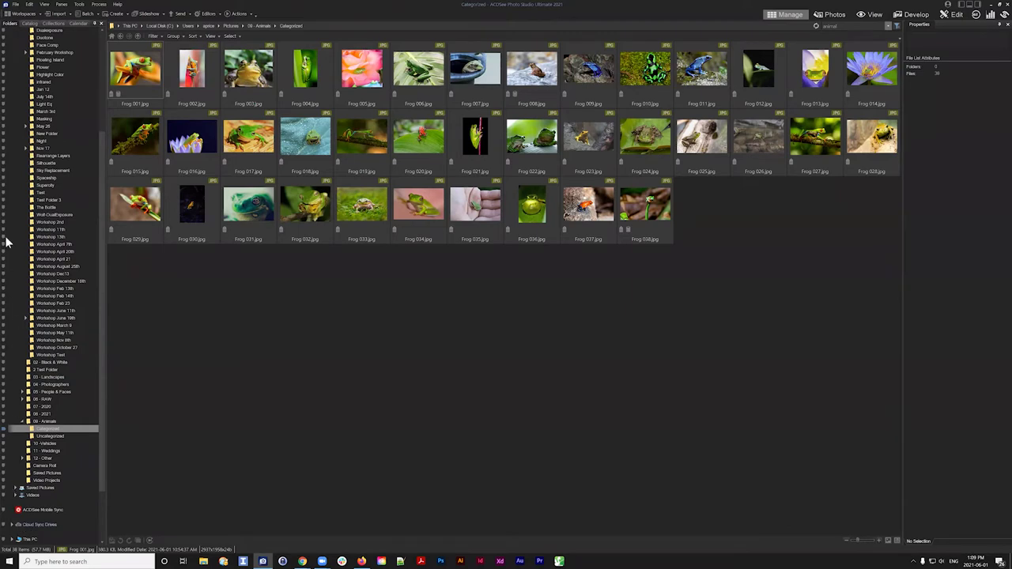
pyautogui.scroll(4, 21, 72)
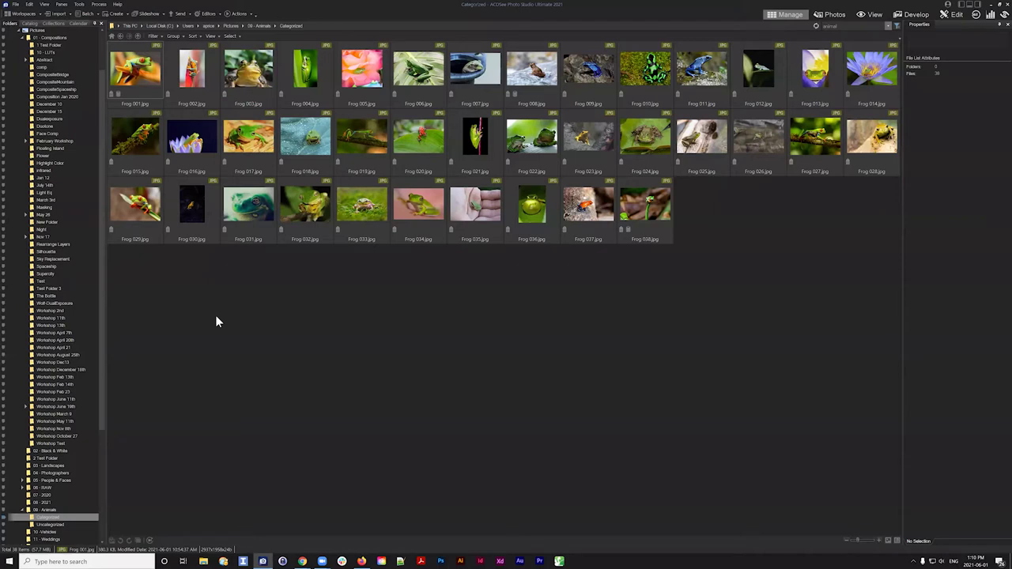
# - Show the Catalog pane, check the list of available panes, and collapse the catalog's People section
pyautogui.click(28, 23)
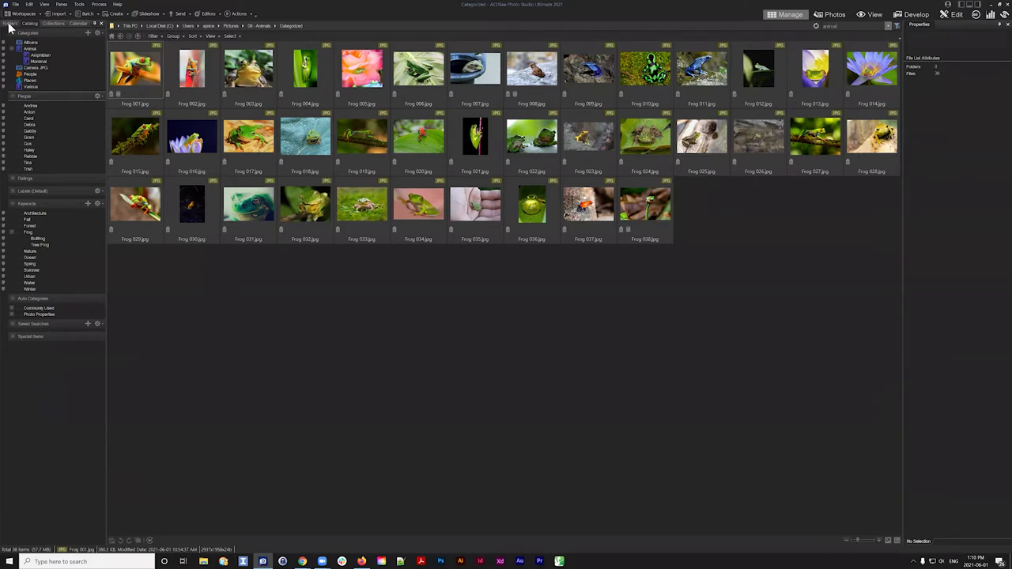
pyautogui.click(45, 5)
pyautogui.moveTo(62, 7)
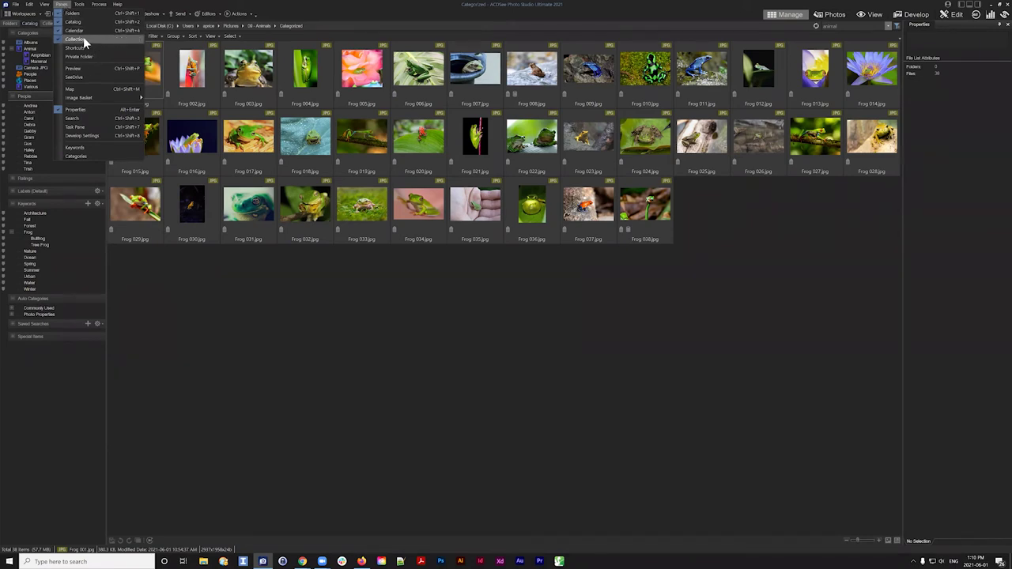
pyautogui.click(283, 371)
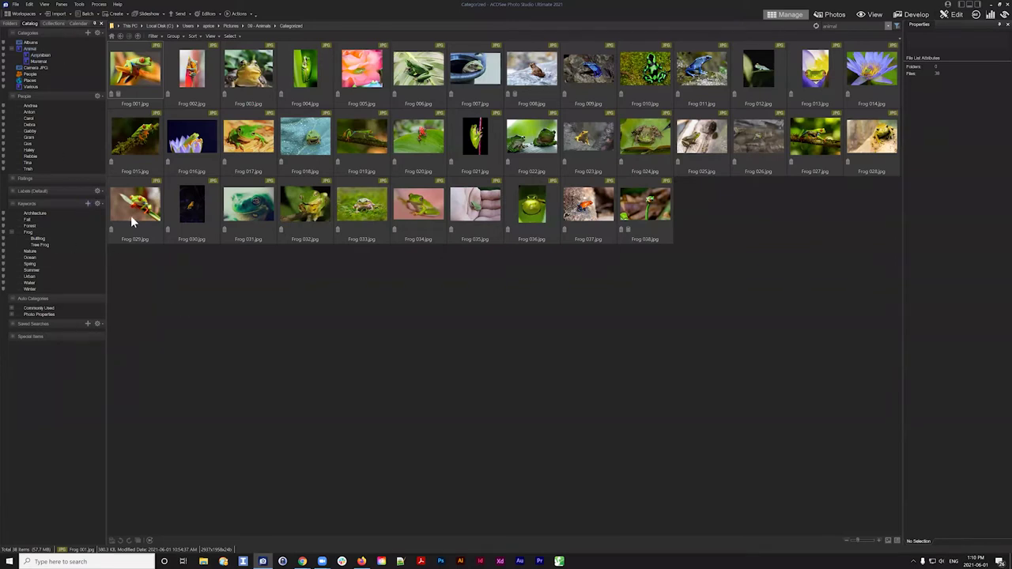
pyautogui.click(12, 97)
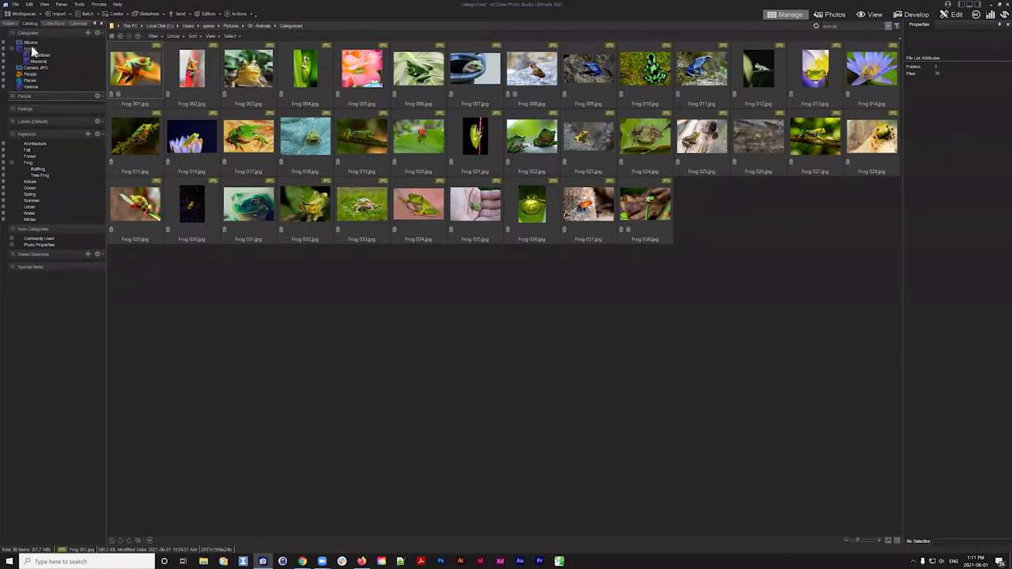
# - Leave the Categorized folder and list all photos assigned to the Animal category
pyautogui.click(120, 36)
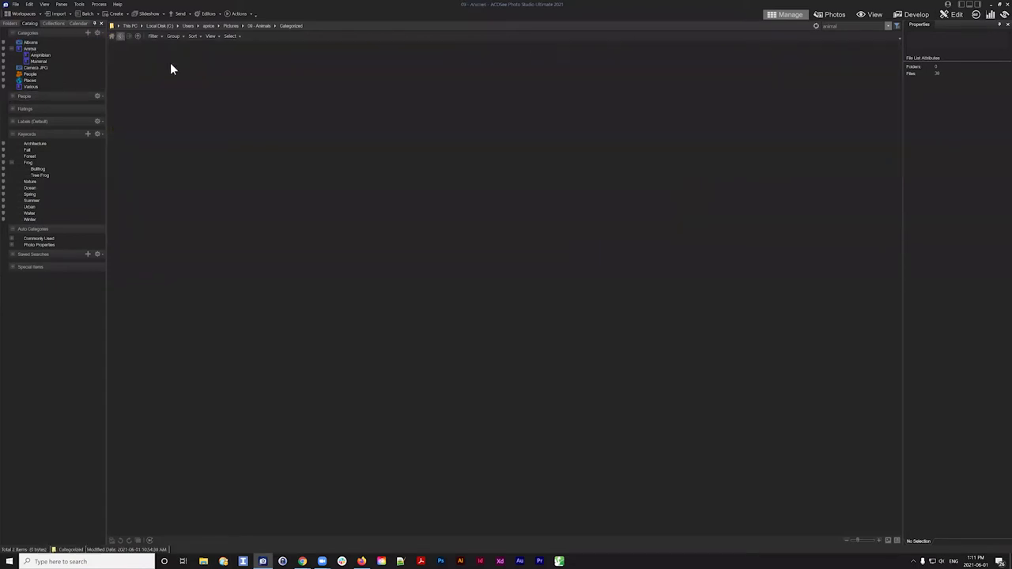
pyautogui.click(31, 48)
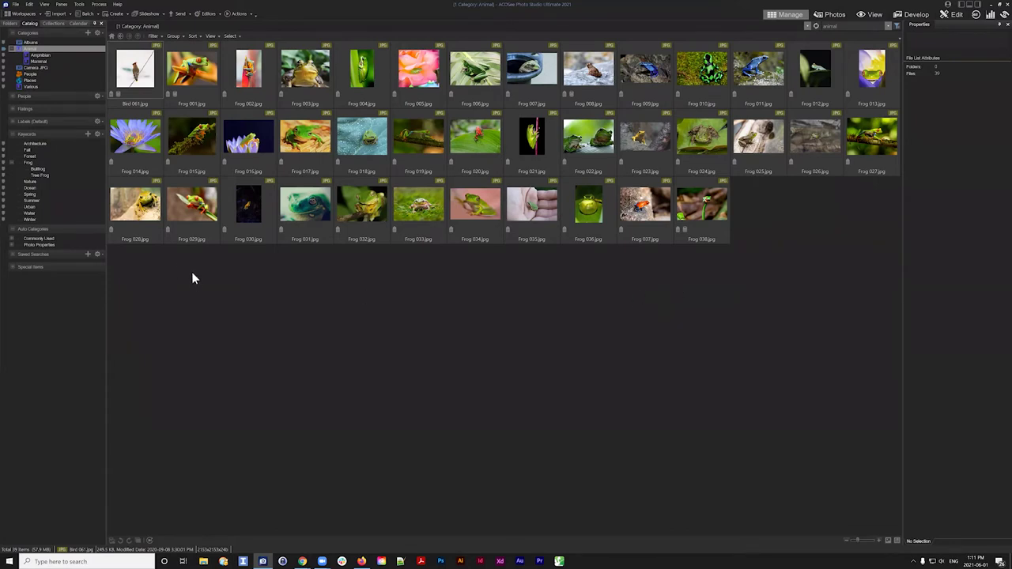
pyautogui.click(28, 50)
pyautogui.click(854, 26)
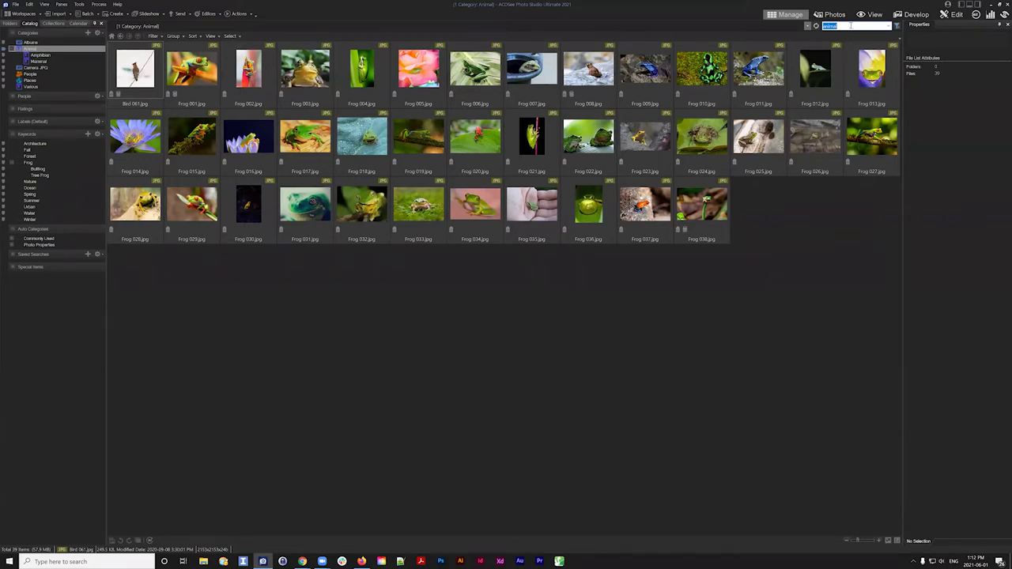
pyautogui.click(440, 286)
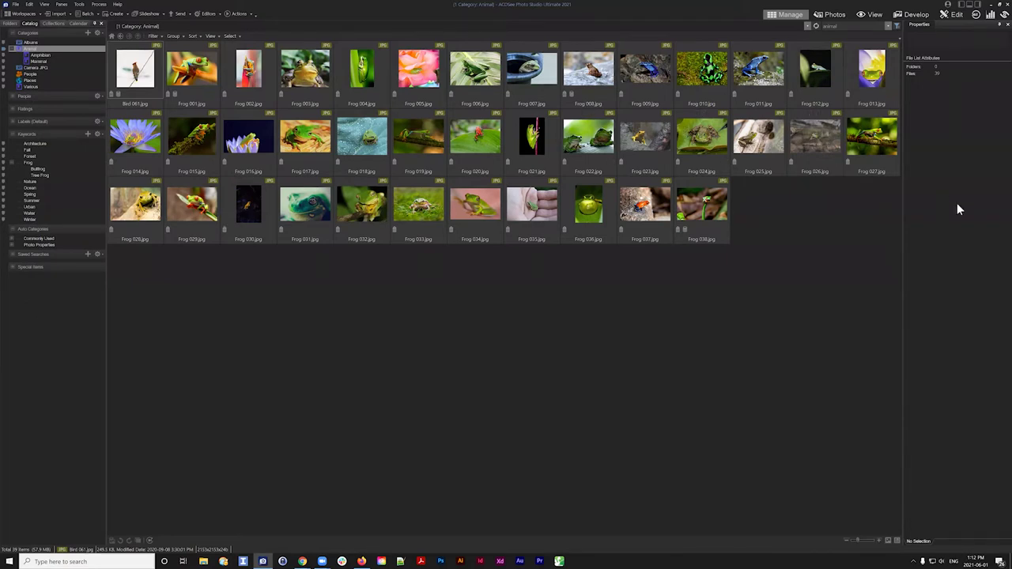
# - Leave the Animal category list, open the Uncategorized folder in 09 - Animals, and look through all its photos
pyautogui.click(121, 35)
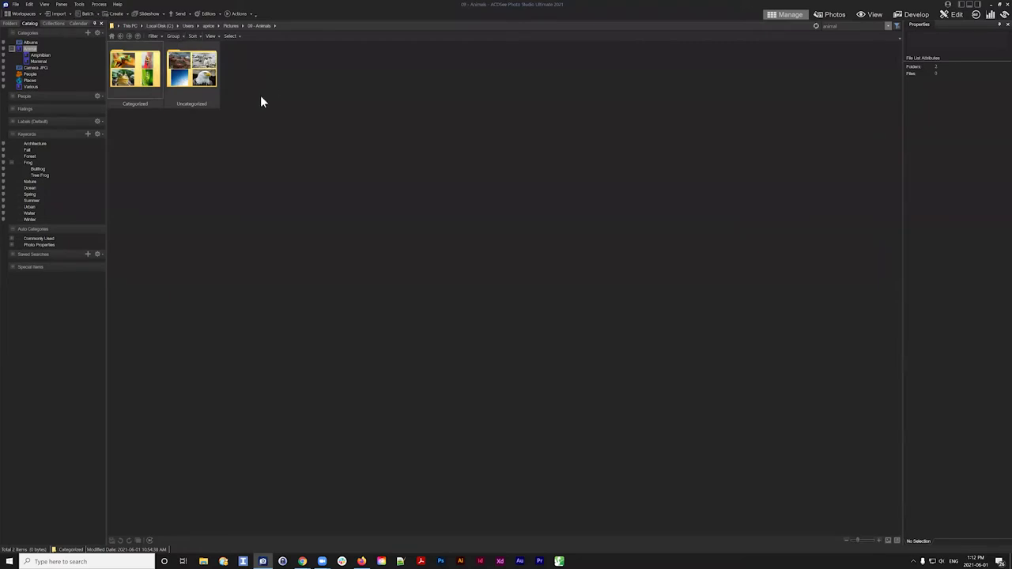
pyautogui.click(200, 86)
pyautogui.doubleClick(200, 85)
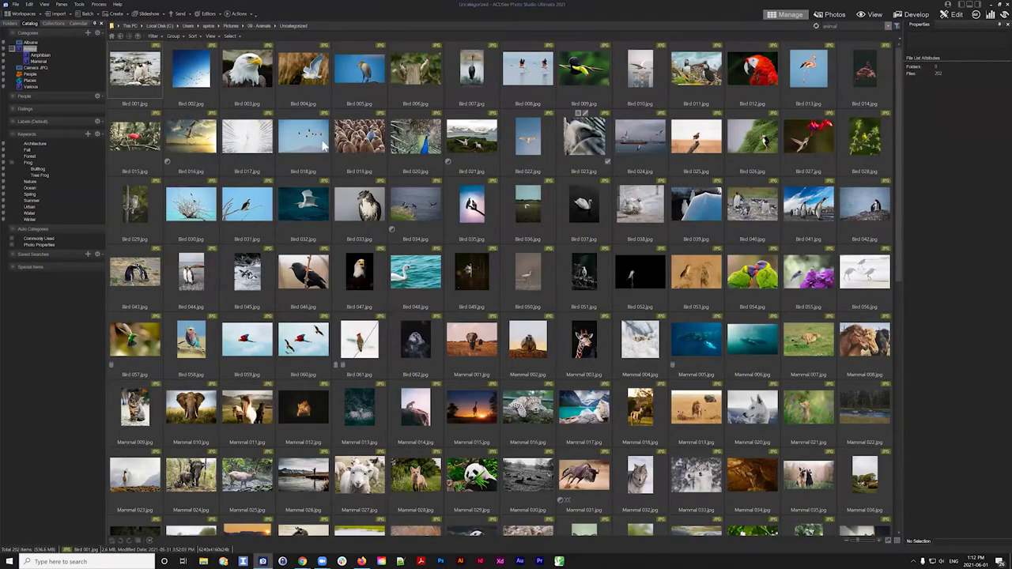
pyautogui.scroll(-7, 442, 161)
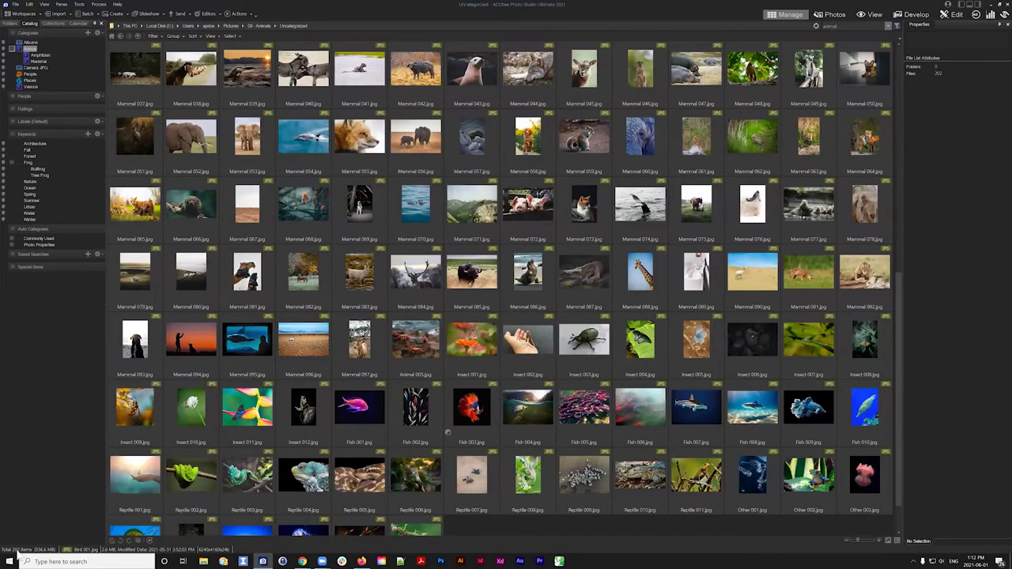
pyautogui.scroll(-1, 678, 497)
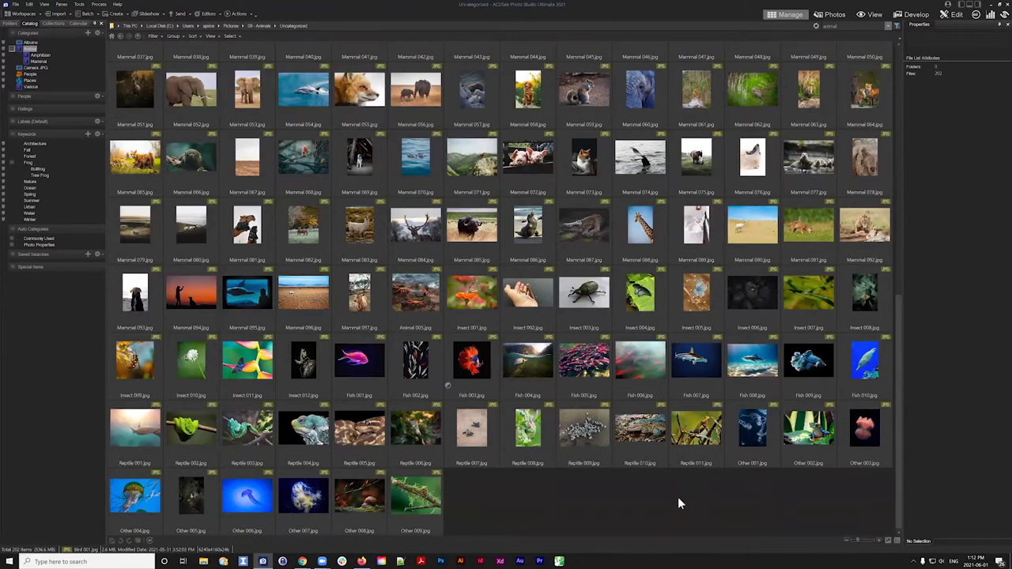
pyautogui.scroll(8, 630, 355)
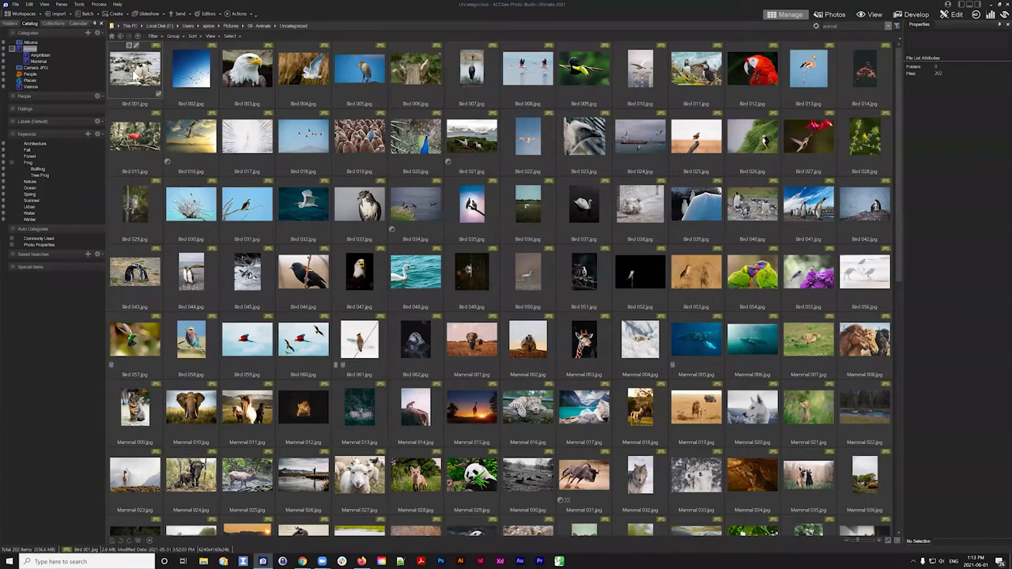
# - Select Bird 001.jpg through Bird 062.jpg and check the batch rename options without applying any
pyautogui.click(136, 70)
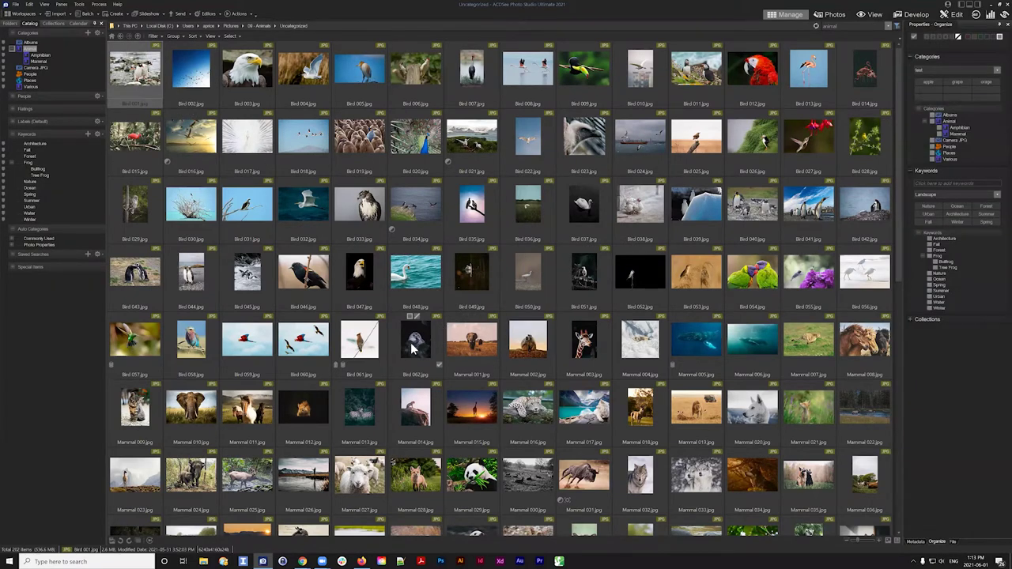
pyautogui.keyDown('shift'); pyautogui.click(437, 336); pyautogui.keyUp('shift')
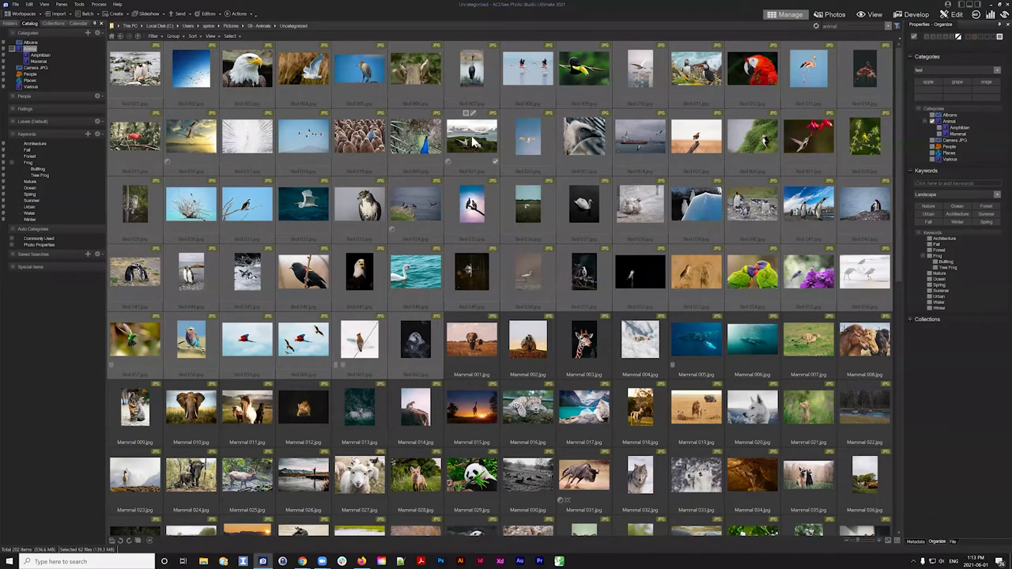
pyautogui.click(87, 13)
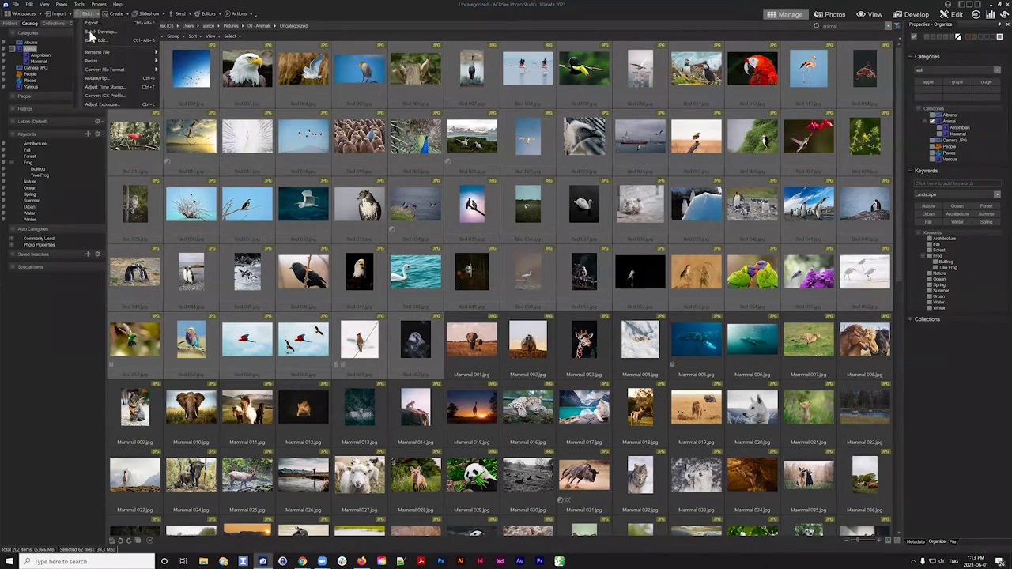
pyautogui.moveTo(122, 53)
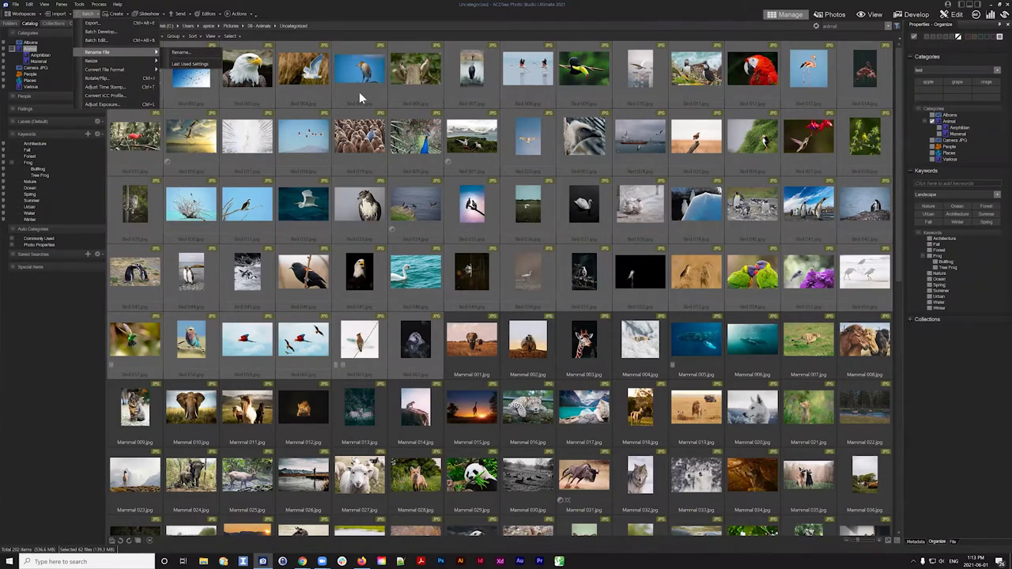
pyautogui.click(74, 329)
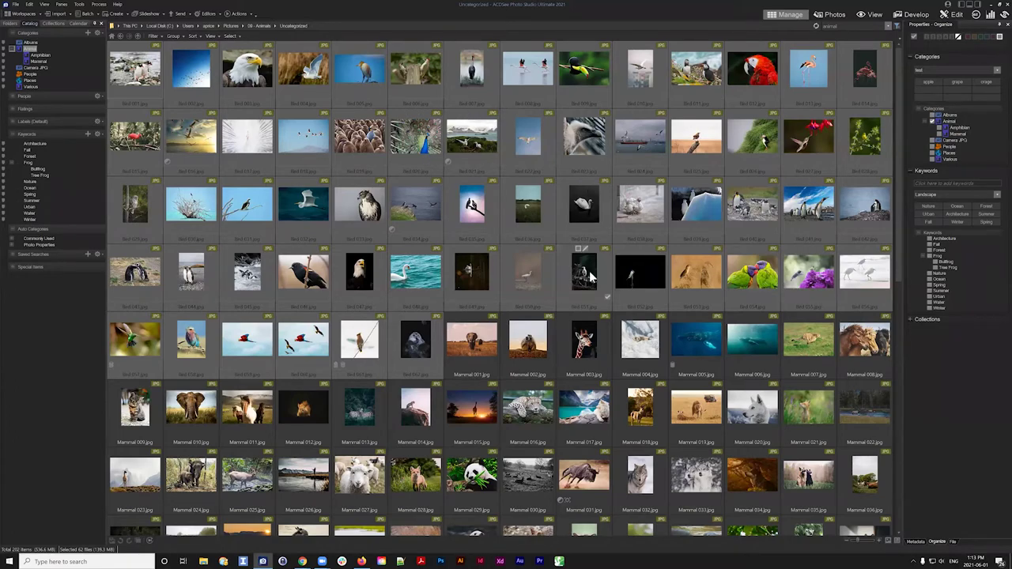
# - Reduce the selection to Bird 037.jpg and examine which kinds of animals the Uncategorized folder contains
pyautogui.scroll(-2, 591, 277)
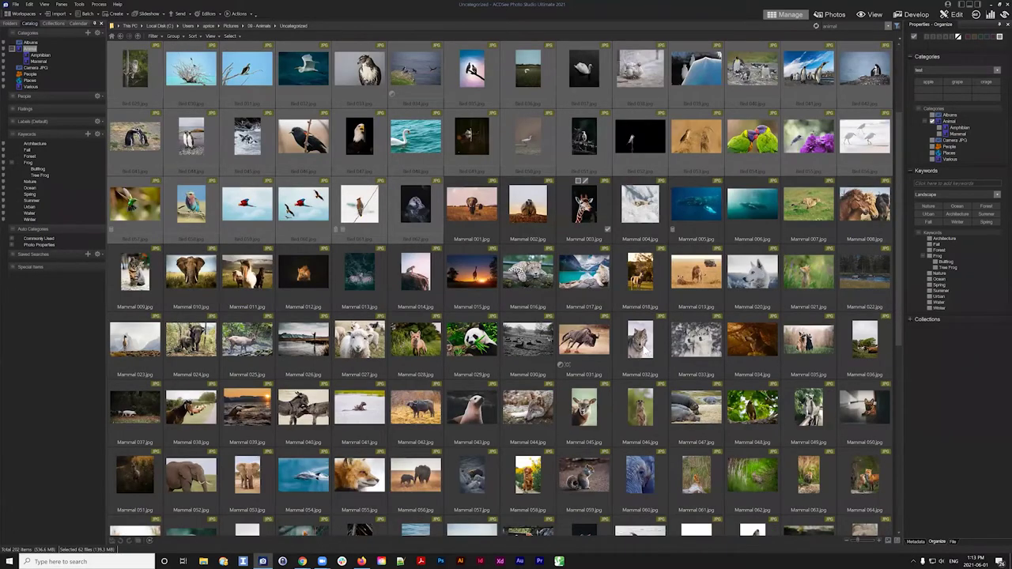
pyautogui.scroll(-6, 589, 276)
pyautogui.scroll(7, 574, 260)
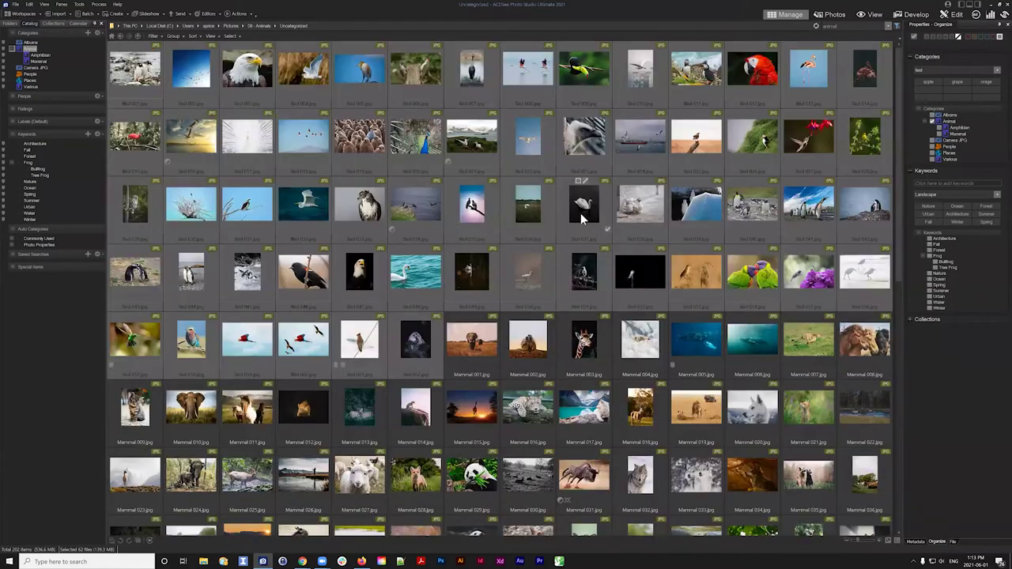
pyautogui.click(583, 218)
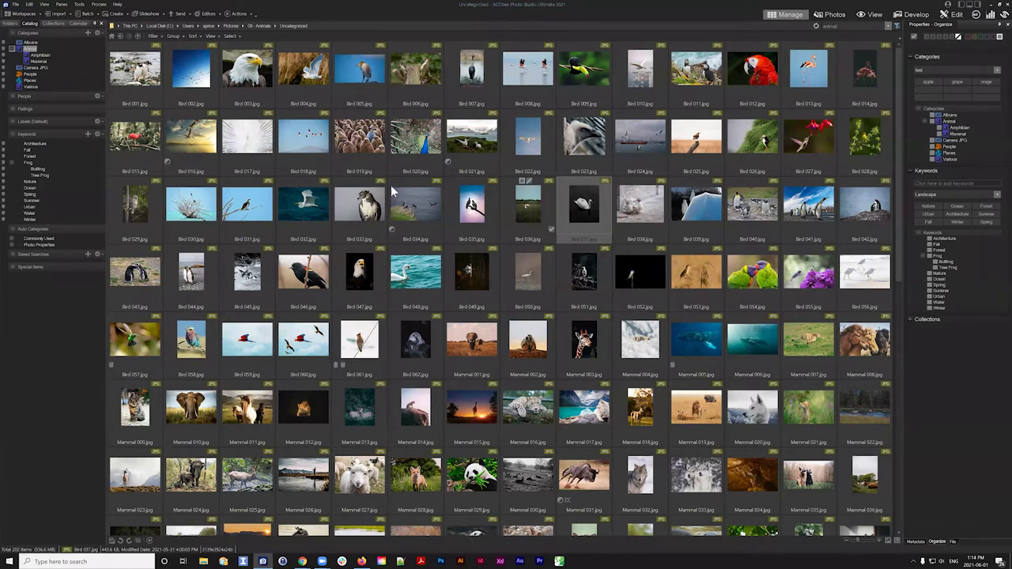
pyautogui.scroll(-2, 590, 251)
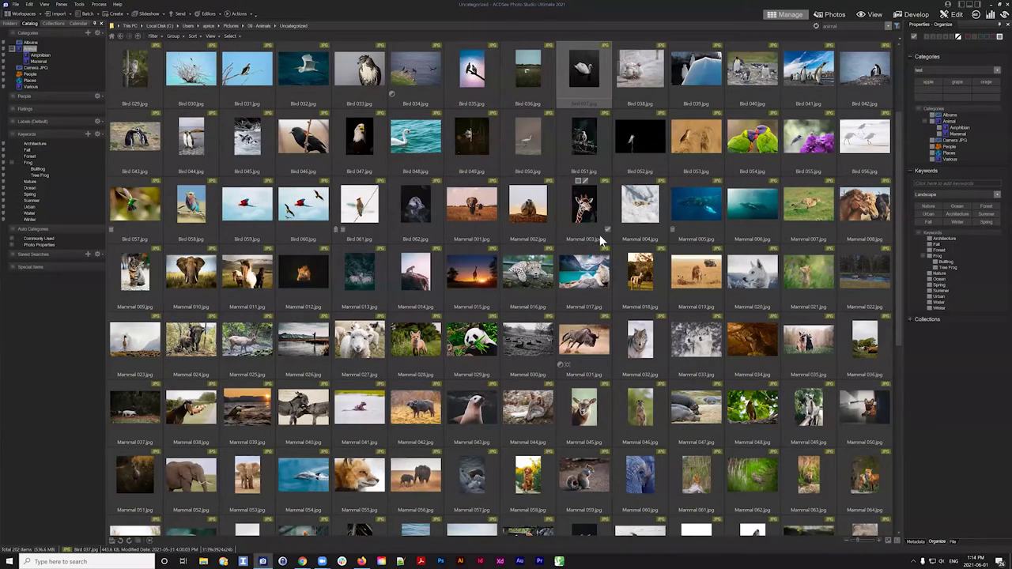
pyautogui.scroll(2, 601, 238)
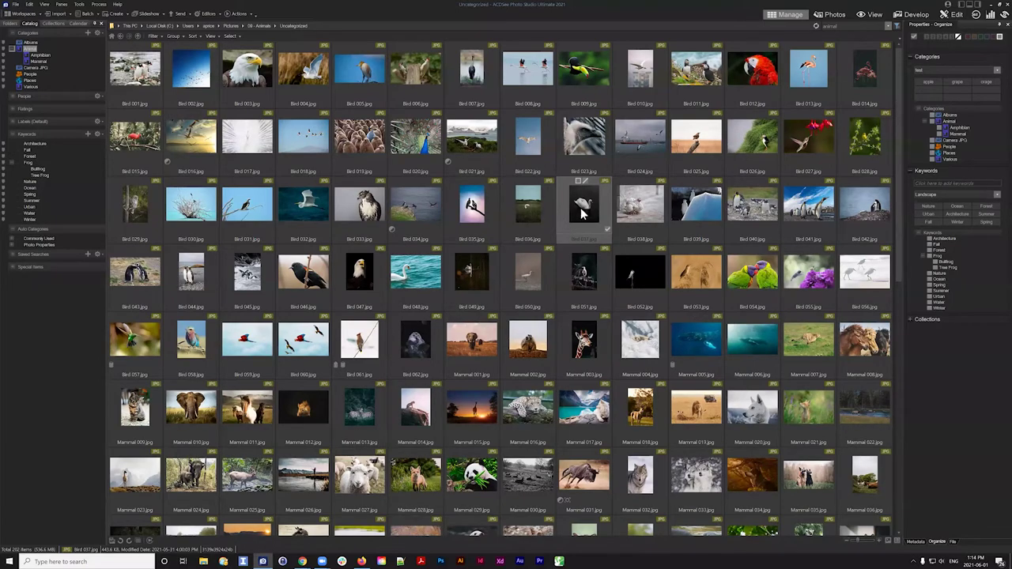
pyautogui.scroll(-7, 583, 208)
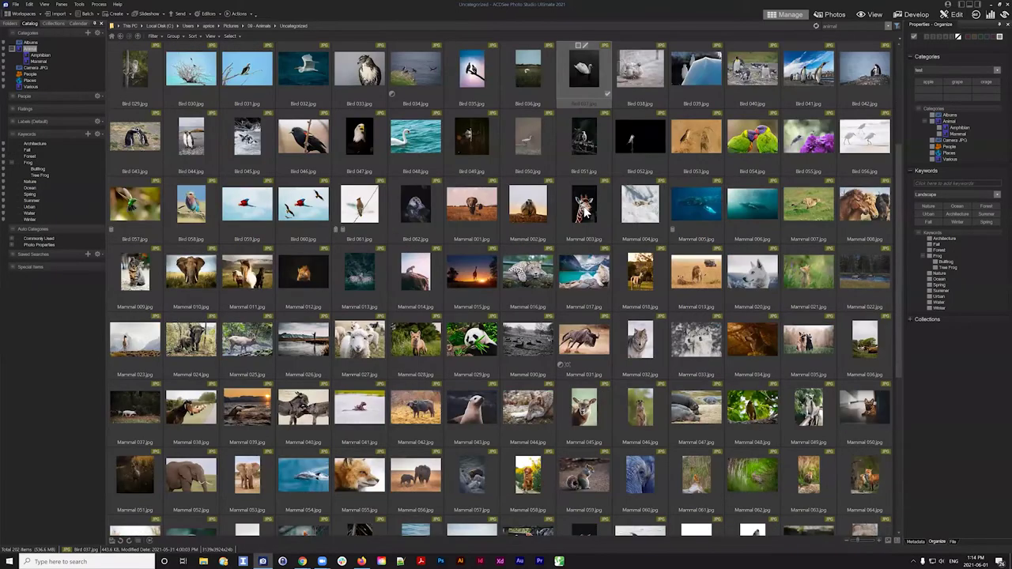
pyautogui.scroll(7, 580, 204)
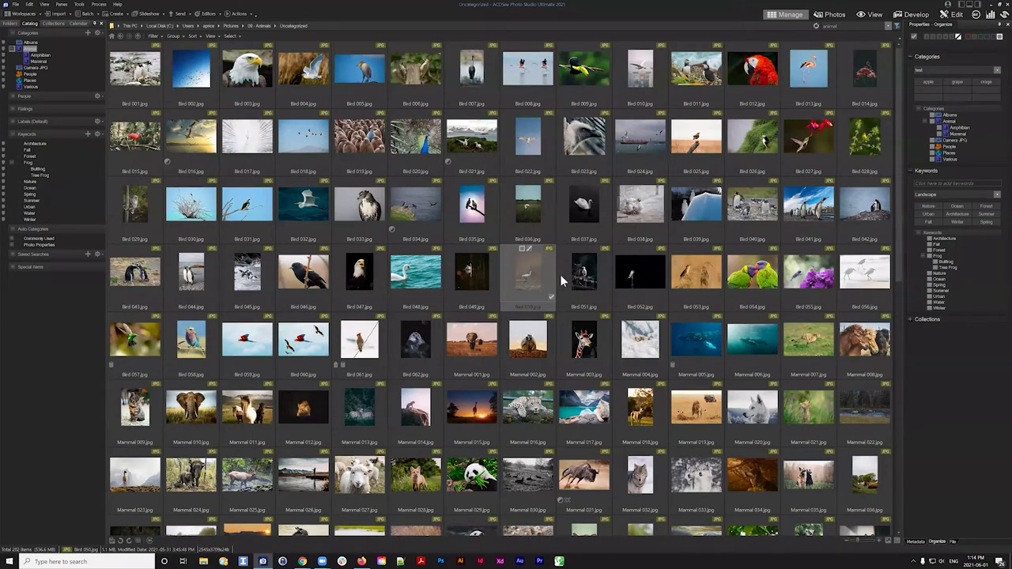
# - Select all photos in the Uncategorized folder and assign them to the Animal category
pyautogui.hotkey('ctrl', 'a')
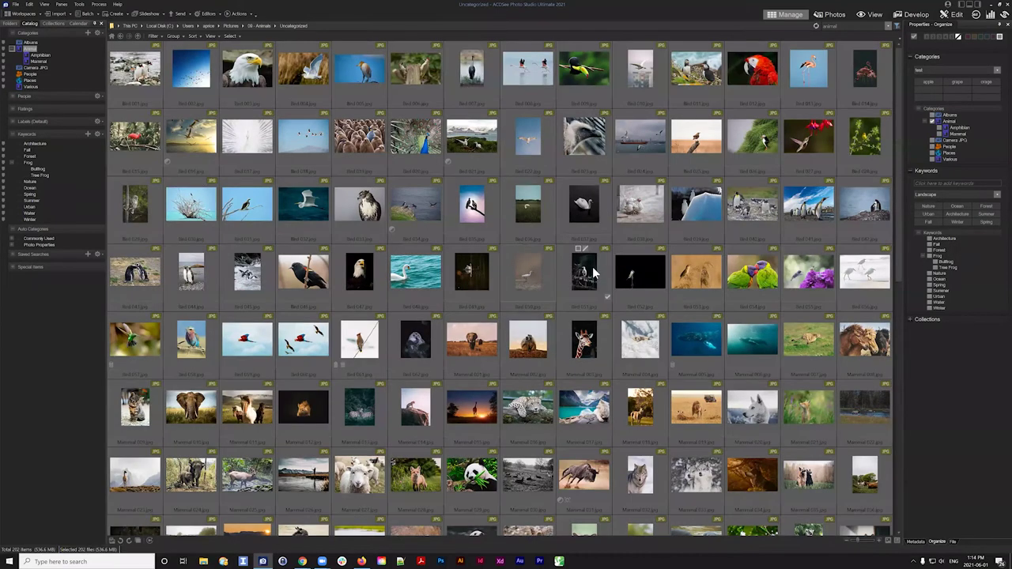
pyautogui.scroll(-2, 498, 174)
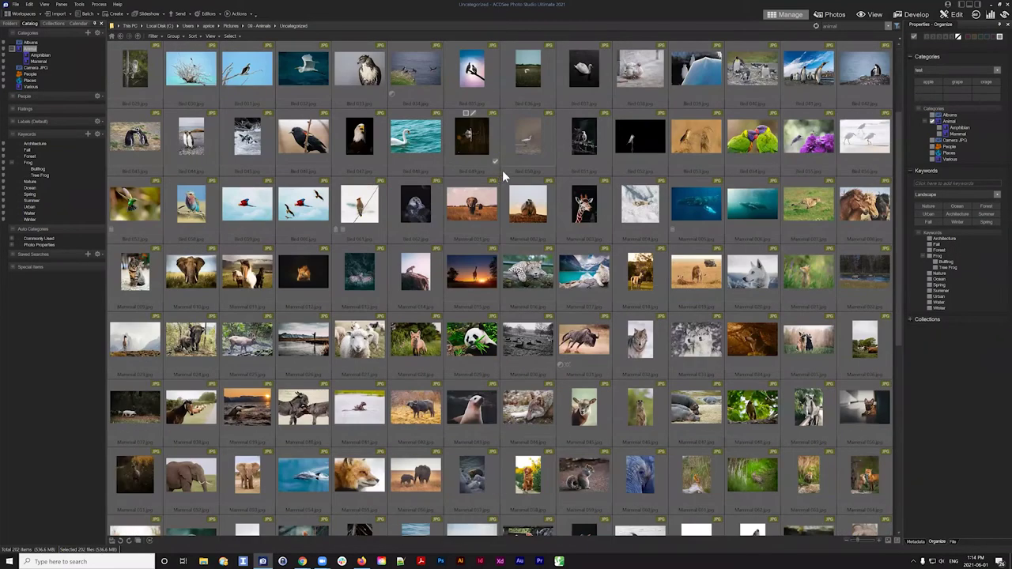
pyautogui.scroll(-5, 571, 407)
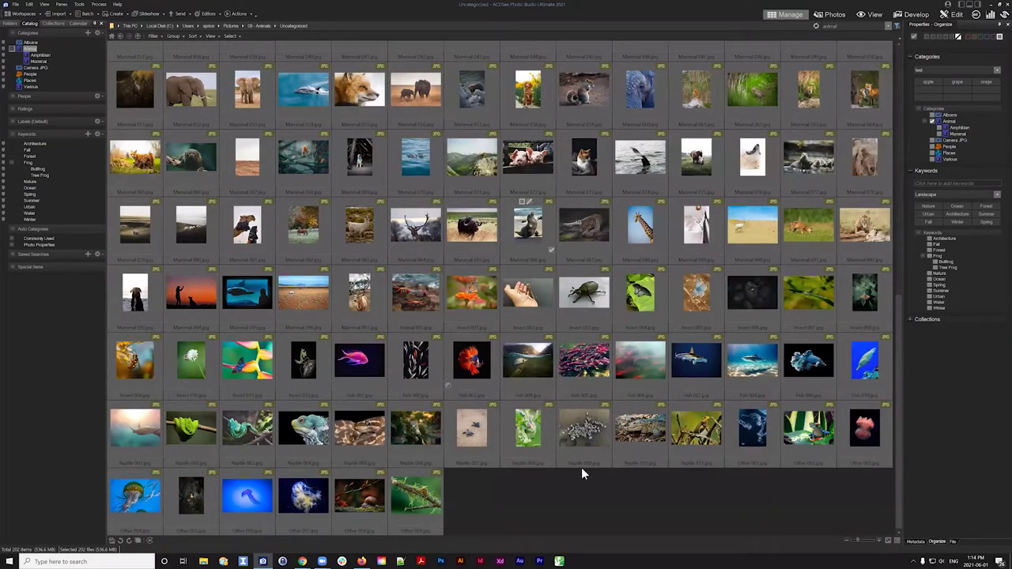
pyautogui.scroll(1, 581, 458)
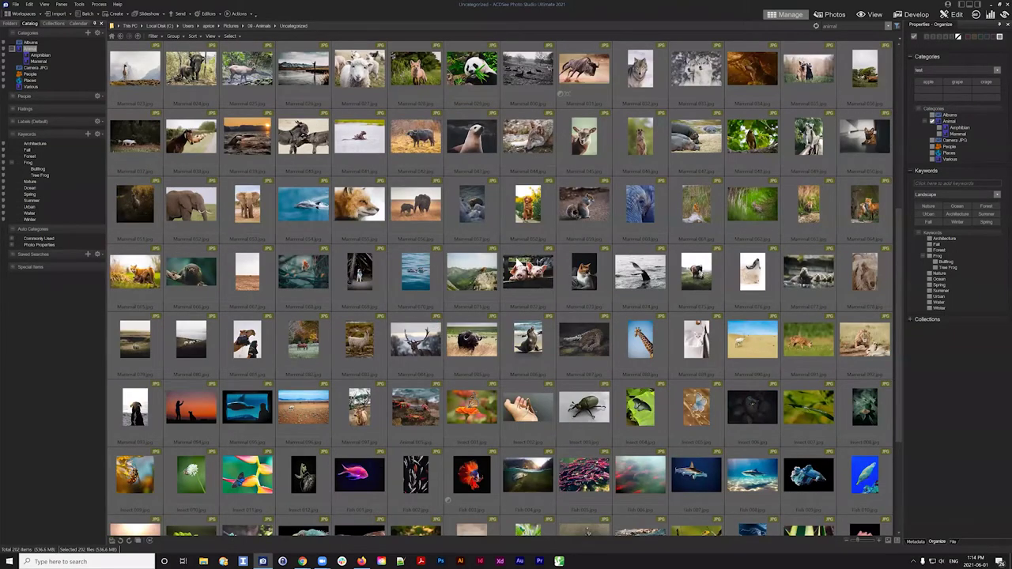
pyautogui.scroll(6, 529, 194)
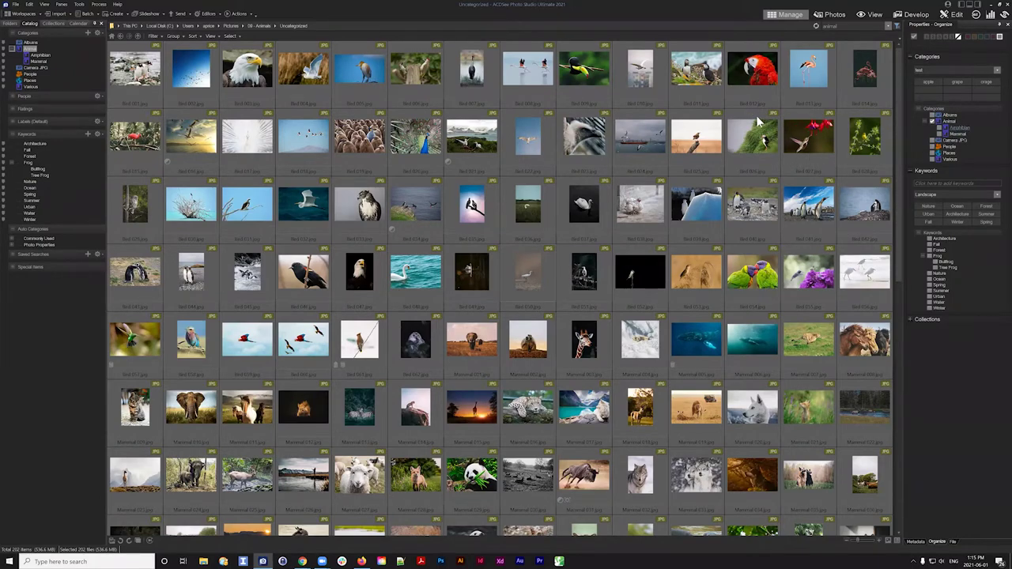
pyautogui.scroll(-5, 767, 134)
pyautogui.scroll(-3, 752, 204)
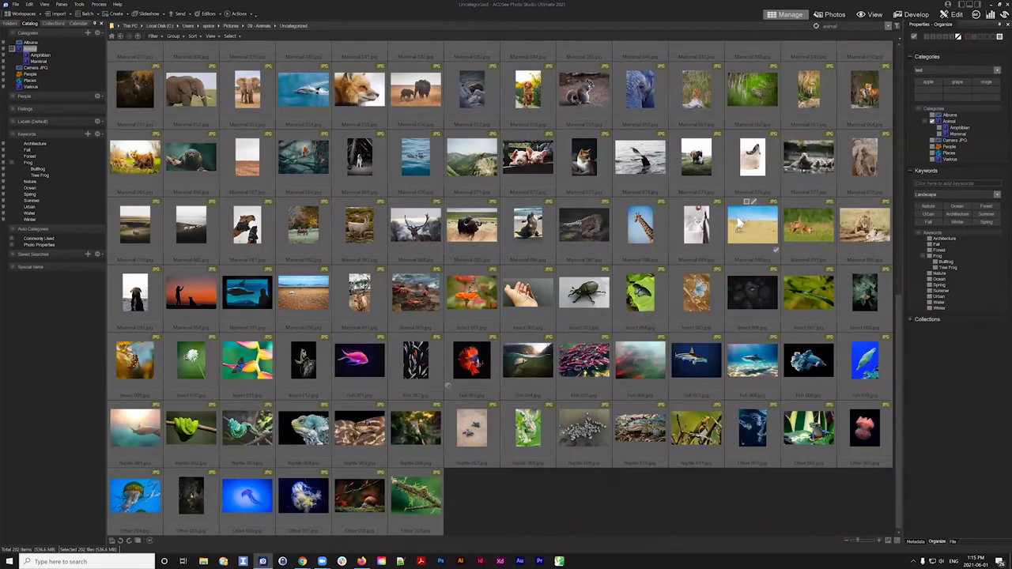
pyautogui.scroll(10, 737, 217)
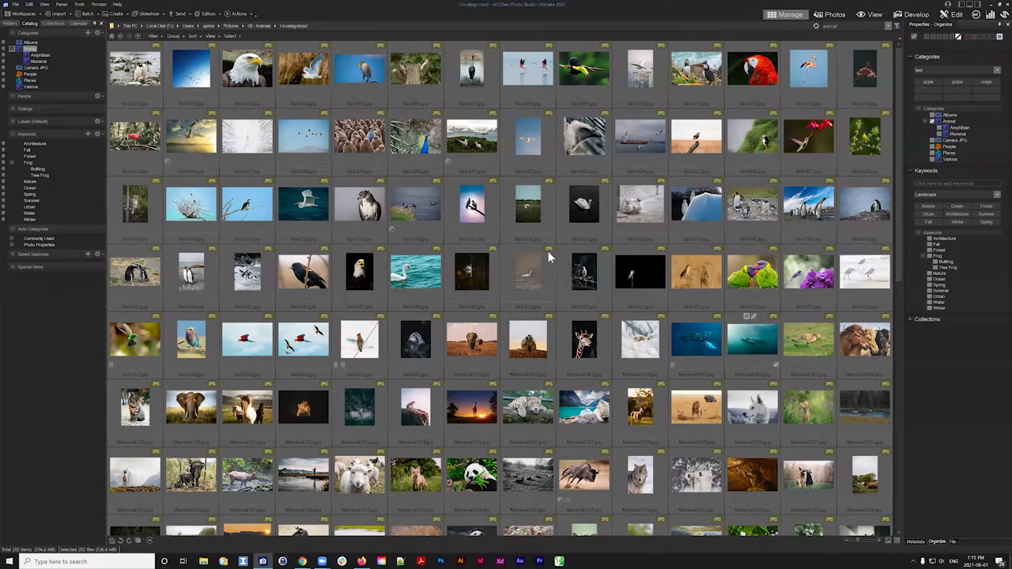
pyautogui.scroll(-5, 551, 252)
pyautogui.scroll(-3, 551, 241)
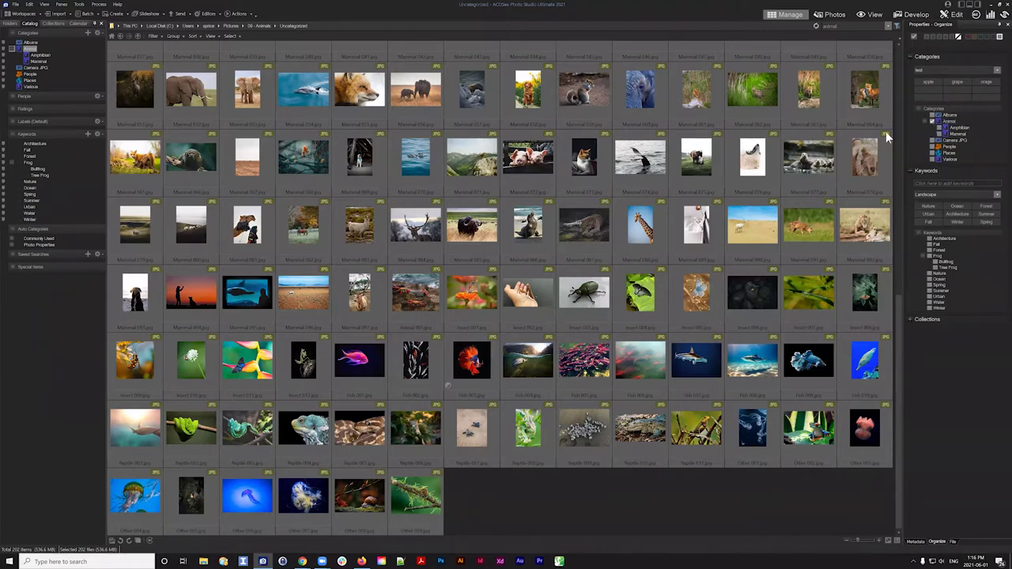
pyautogui.scroll(3, 696, 187)
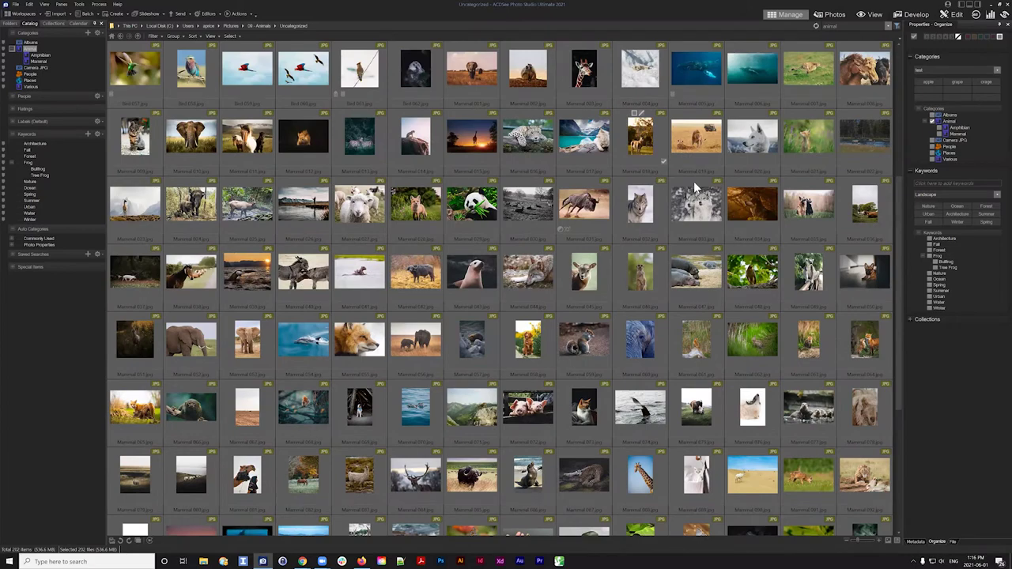
pyautogui.scroll(3, 694, 181)
pyautogui.click(933, 122)
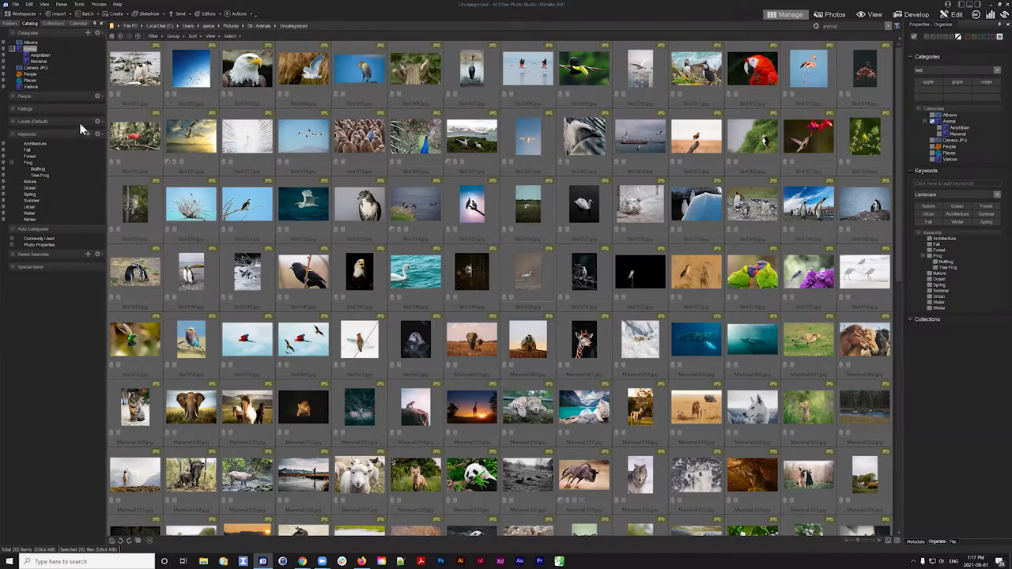
# - Go back to the 09 - Animals folder and reopen its Uncategorized subfolder
pyautogui.click(129, 36)
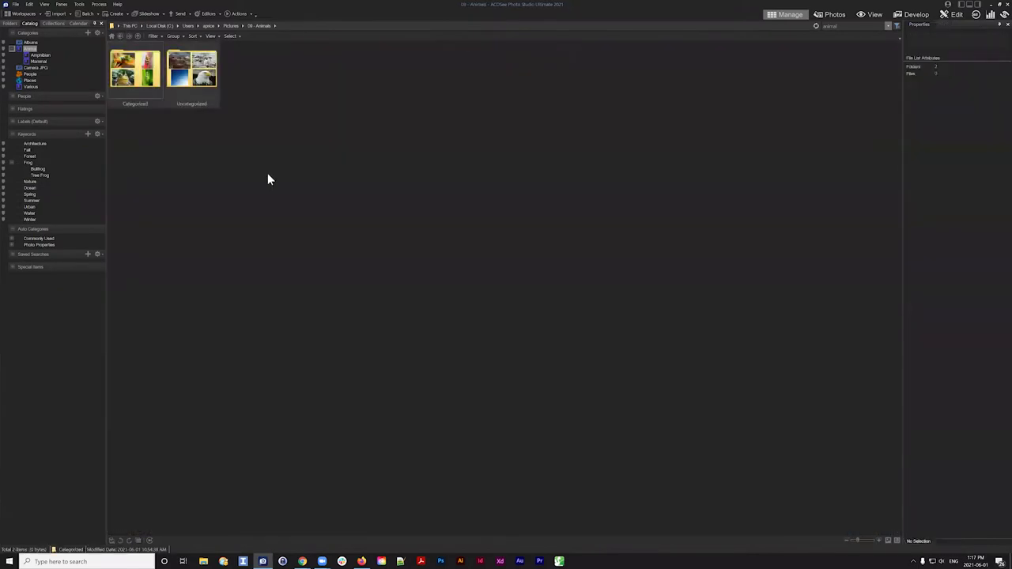
pyautogui.click(193, 81)
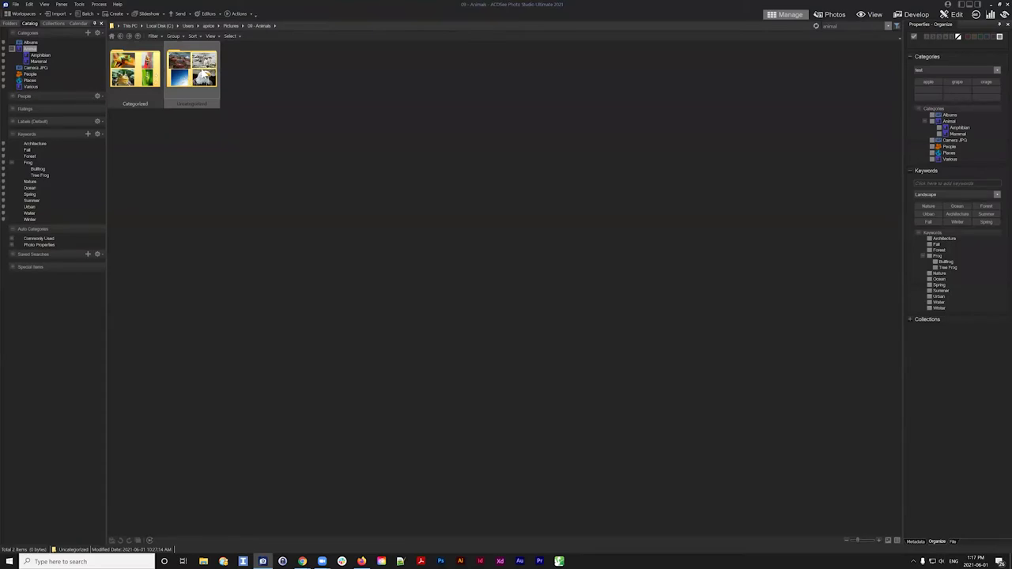
pyautogui.doubleClick(208, 72)
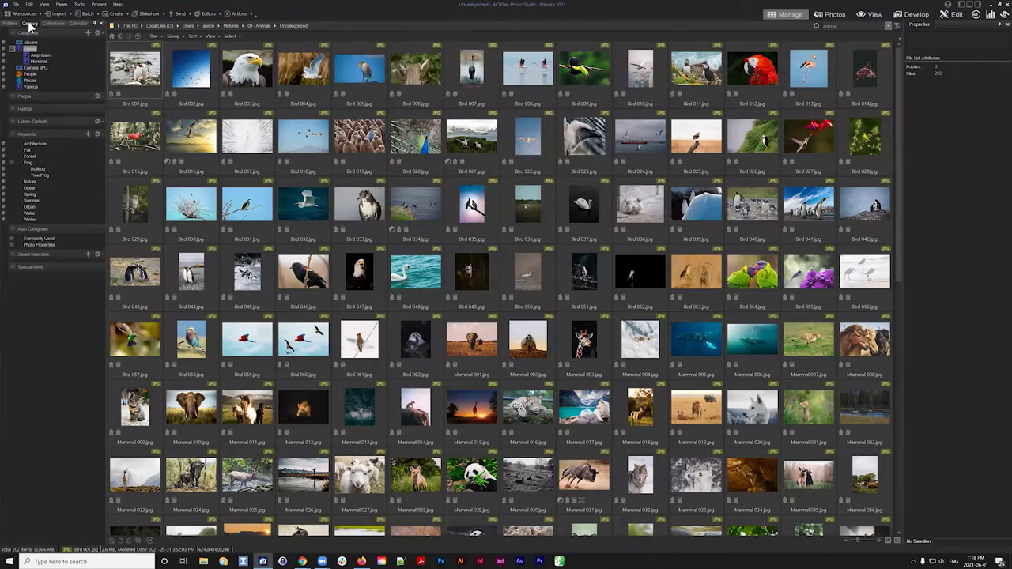
# - Select Bird 023.jpg and show the IPTC fields of its metadata
pyautogui.click(578, 140)
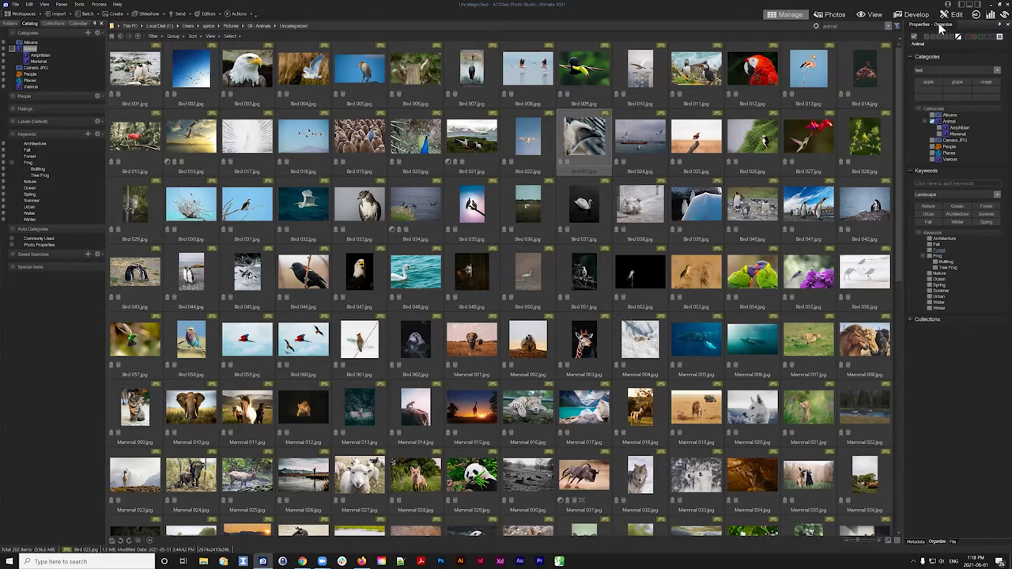
pyautogui.click(915, 544)
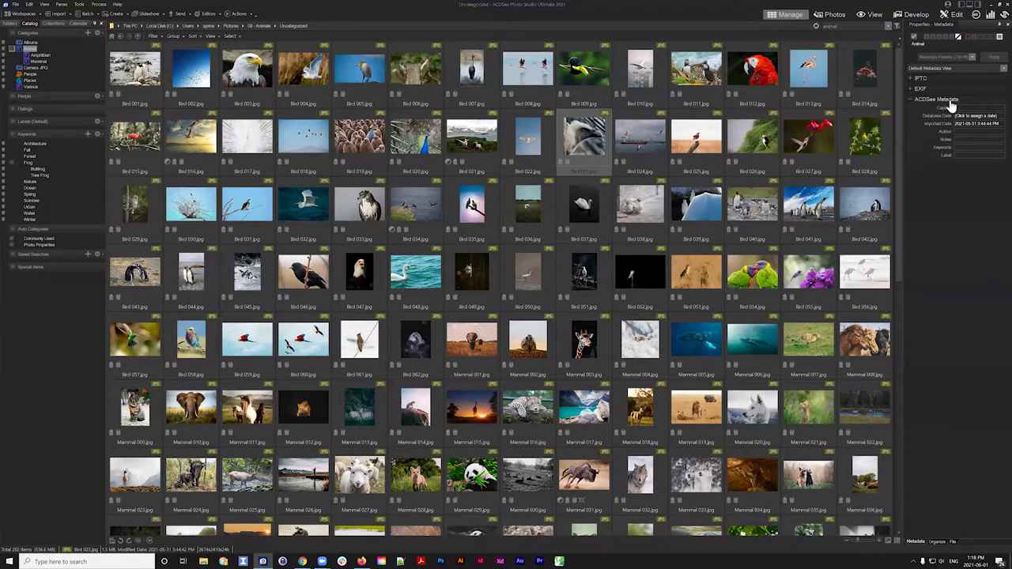
pyautogui.click(912, 90)
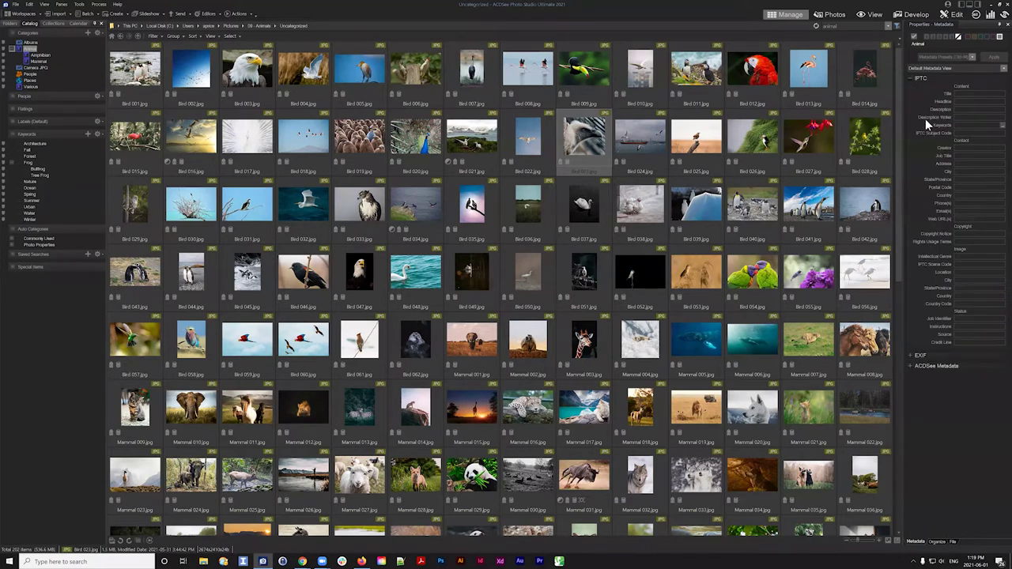
# - Collapse the IPTC fields, show the category and keyword assignments, and check them for Bird 012.jpg, Bird 009.jpg and Bird 023.jpg
pyautogui.click(918, 79)
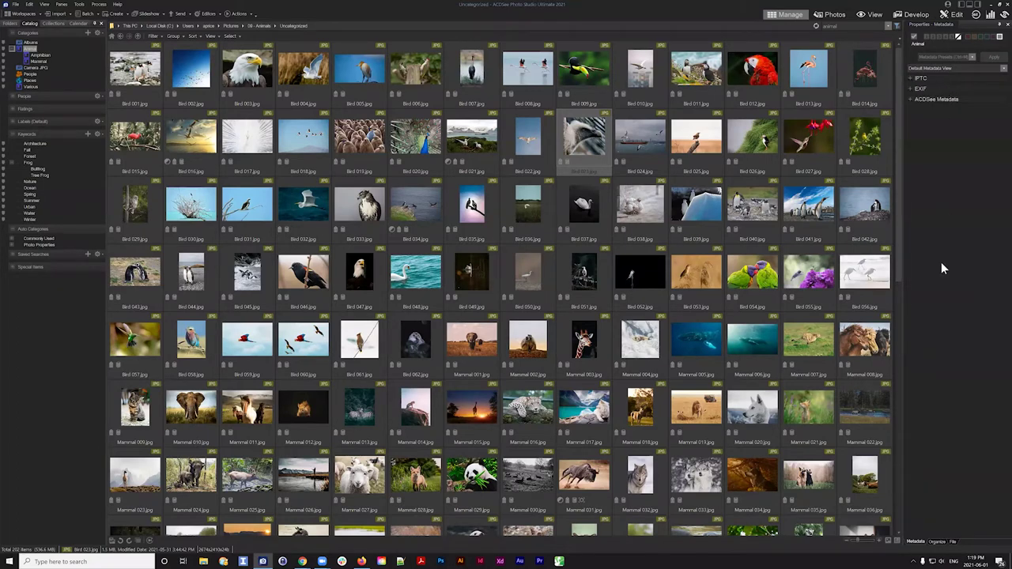
pyautogui.click(941, 541)
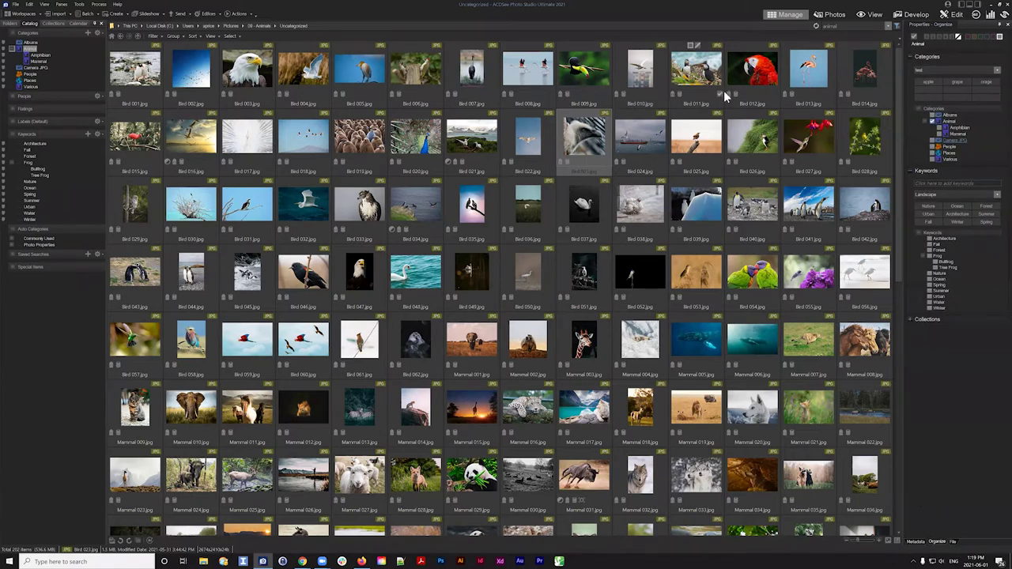
pyautogui.click(754, 73)
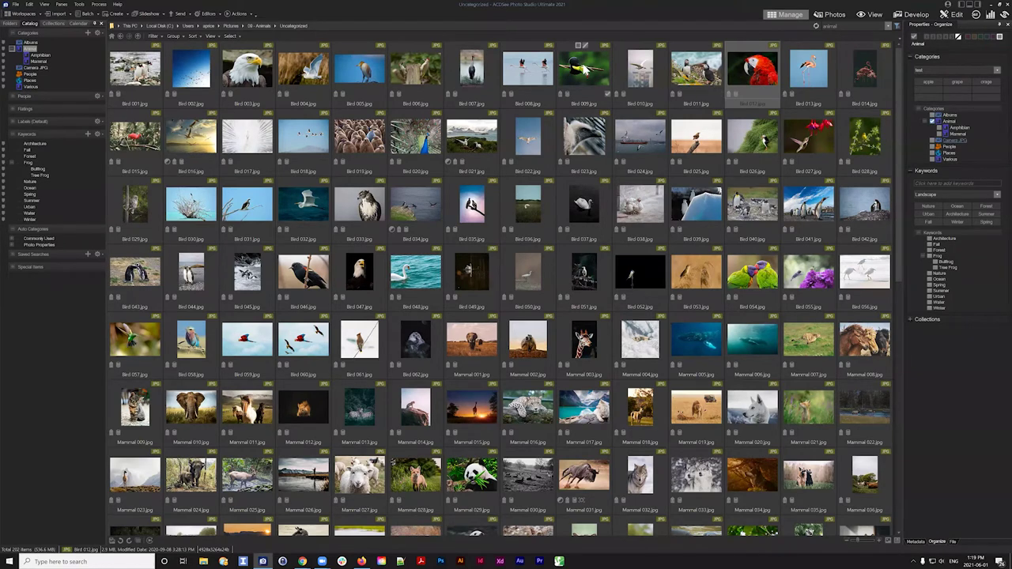
pyautogui.click(583, 68)
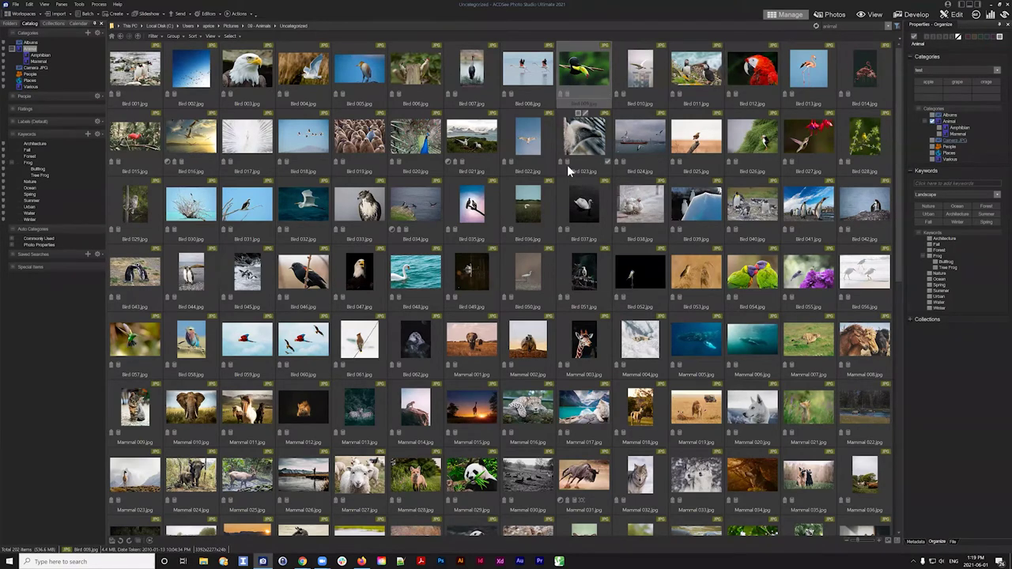
pyautogui.click(588, 146)
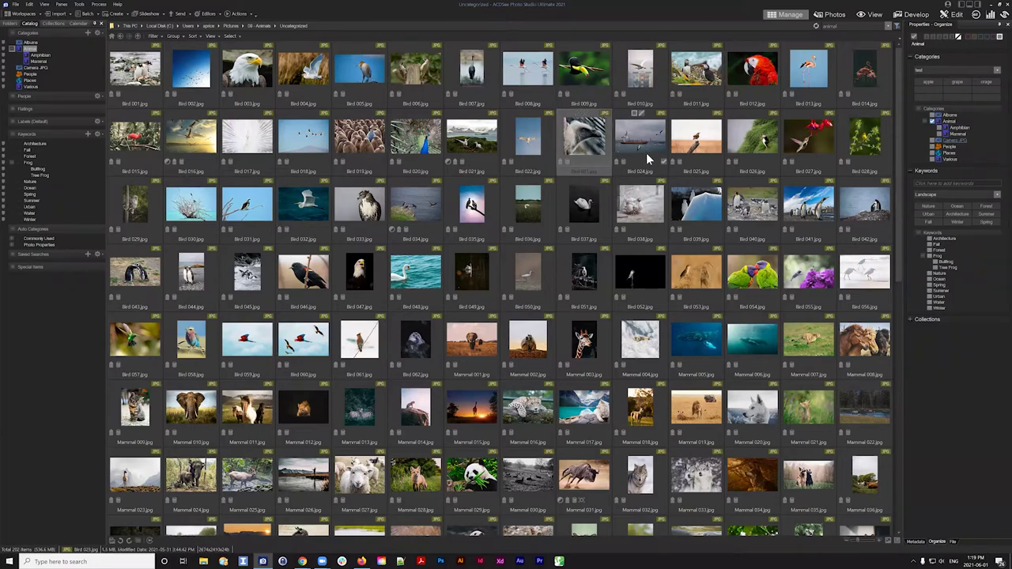
# - Select all photos in the Uncategorized folder and look through them alongside their category assignment
pyautogui.hotkey('ctrl', 'a')
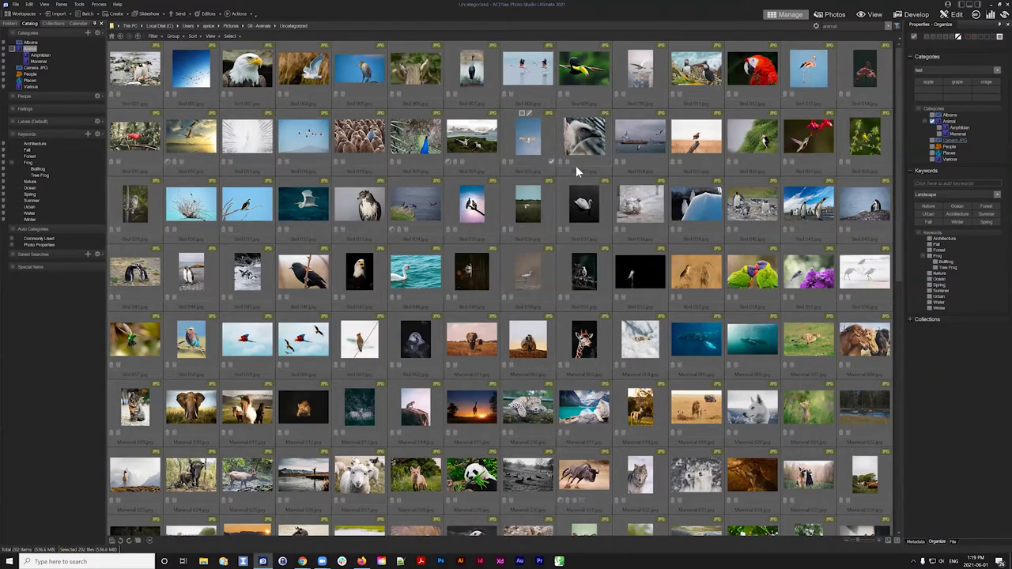
pyautogui.scroll(-1, 640, 169)
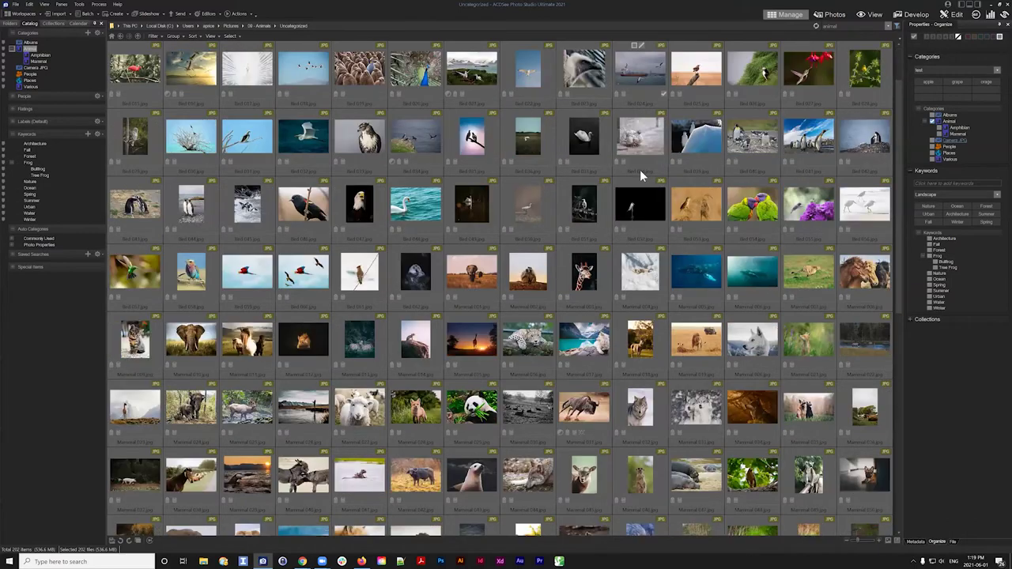
pyautogui.scroll(-5, 622, 170)
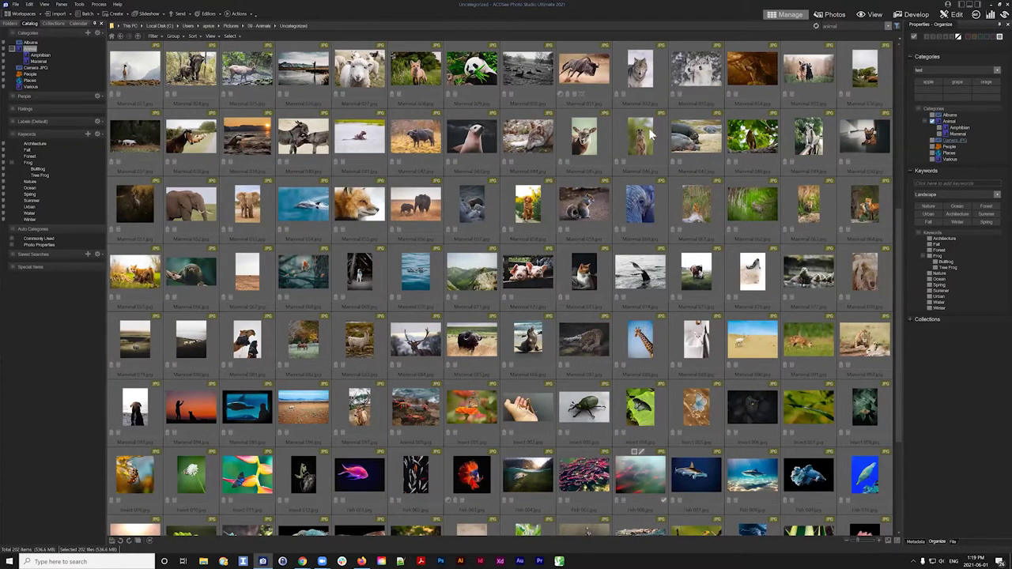
pyautogui.scroll(6, 670, 37)
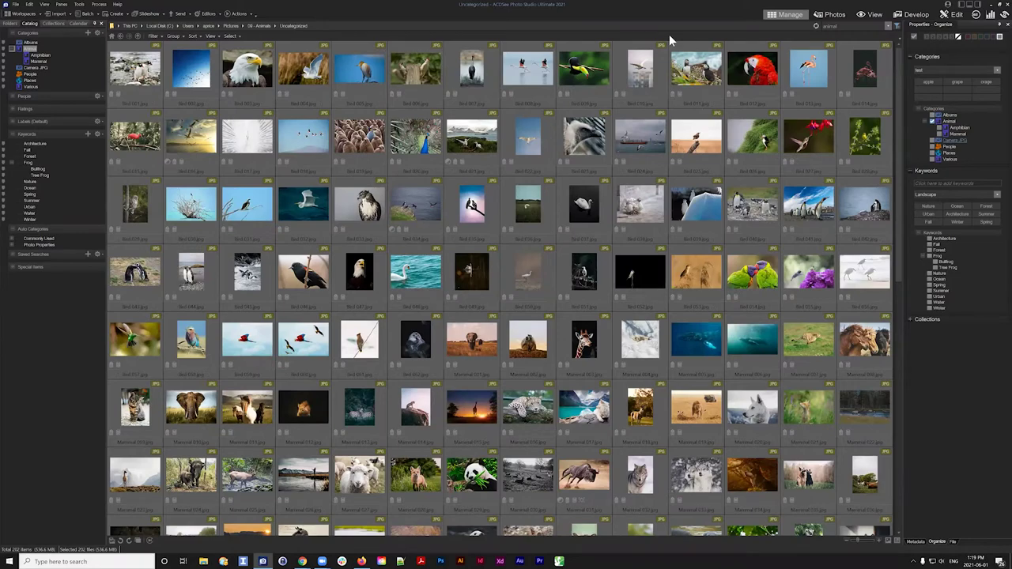
pyautogui.click(645, 75)
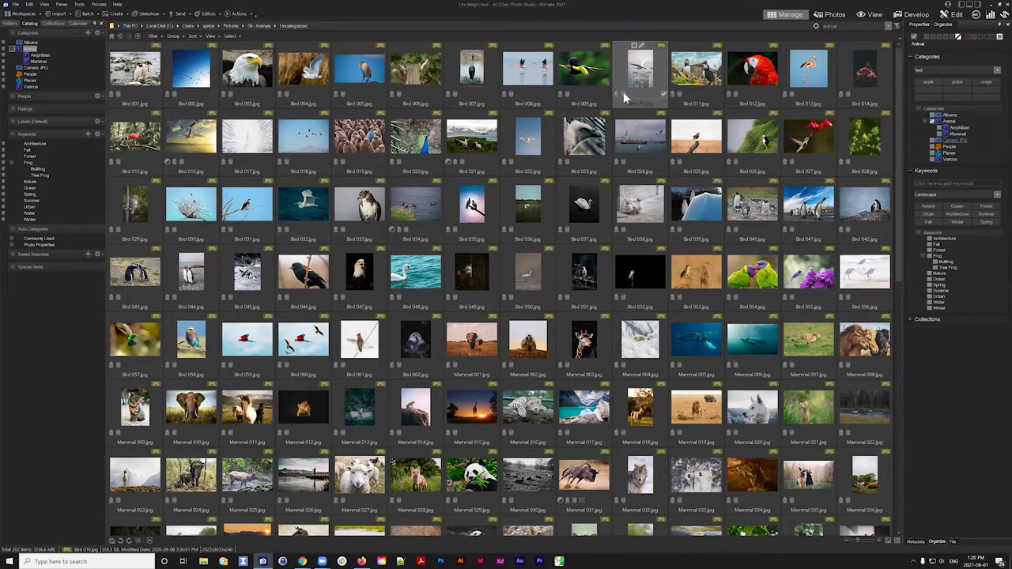
pyautogui.hotkey('ctrl', 'a')
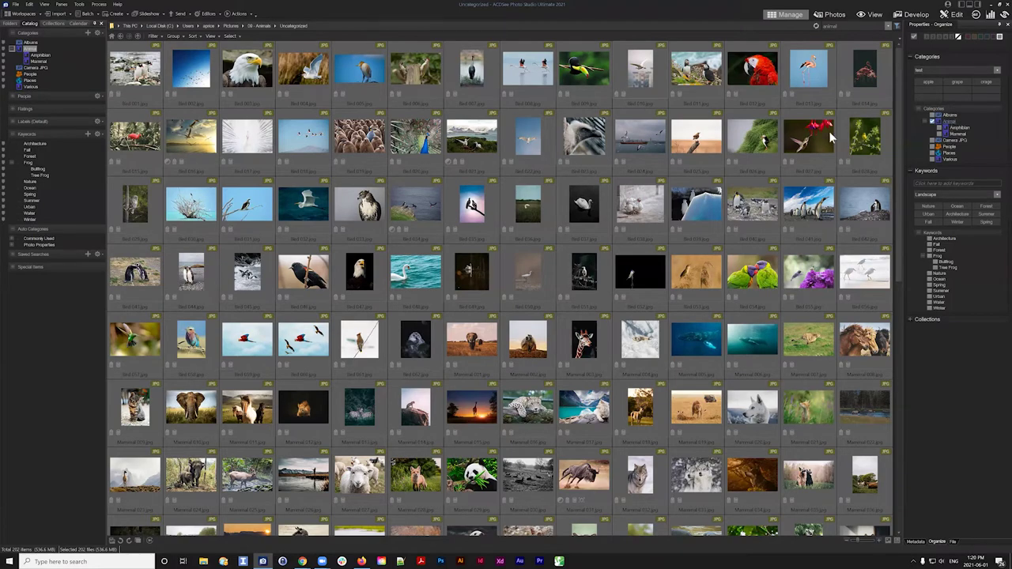
pyautogui.scroll(-2, 653, 145)
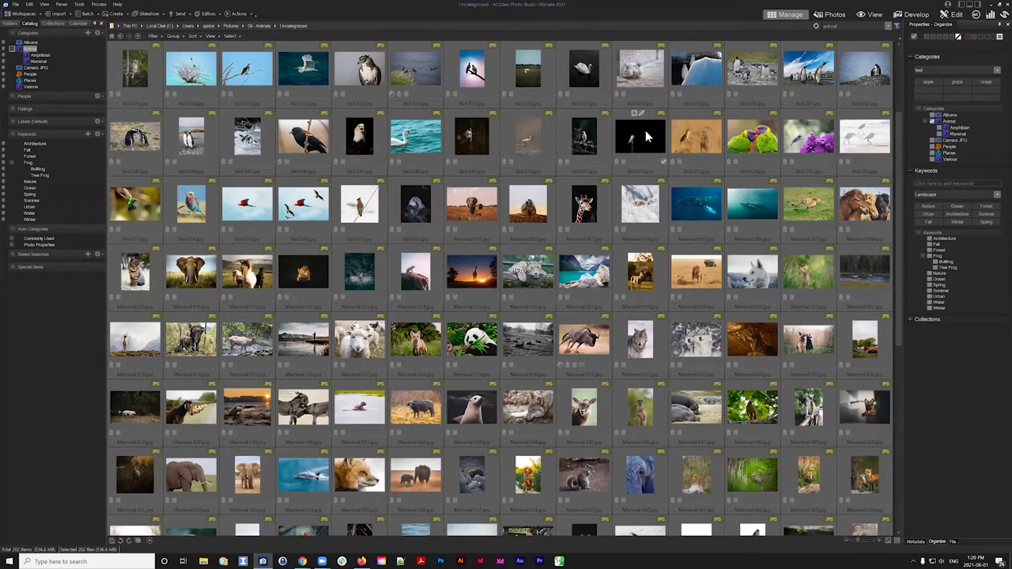
pyautogui.scroll(2, 620, 94)
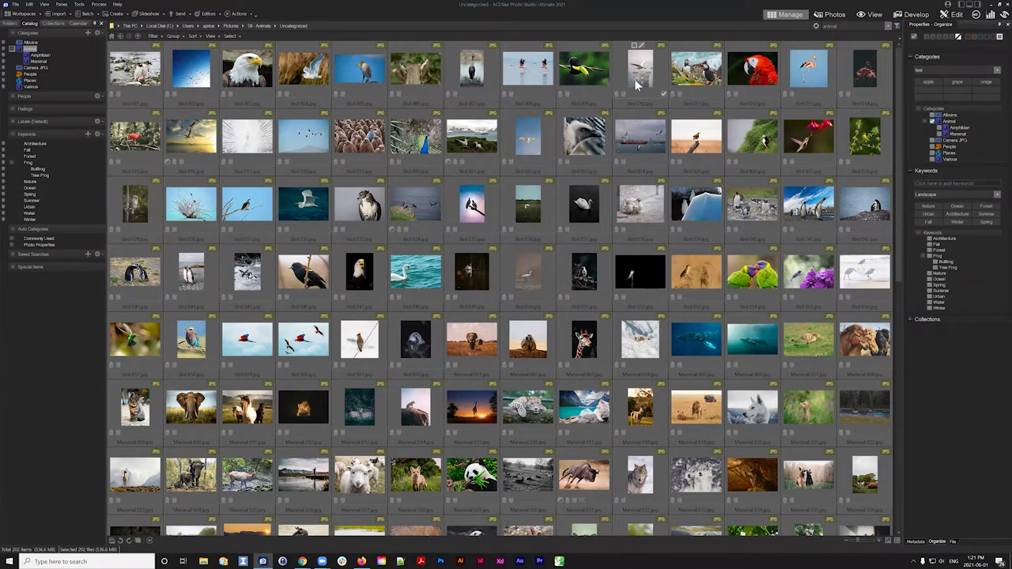
pyautogui.click(96, 5)
pyautogui.moveTo(83, 4)
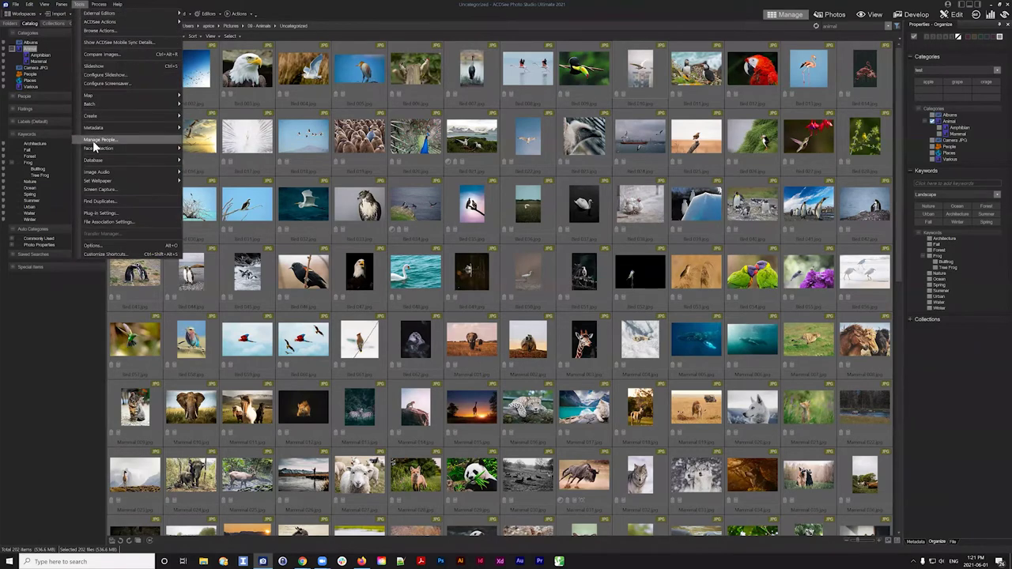
pyautogui.moveTo(100, 157)
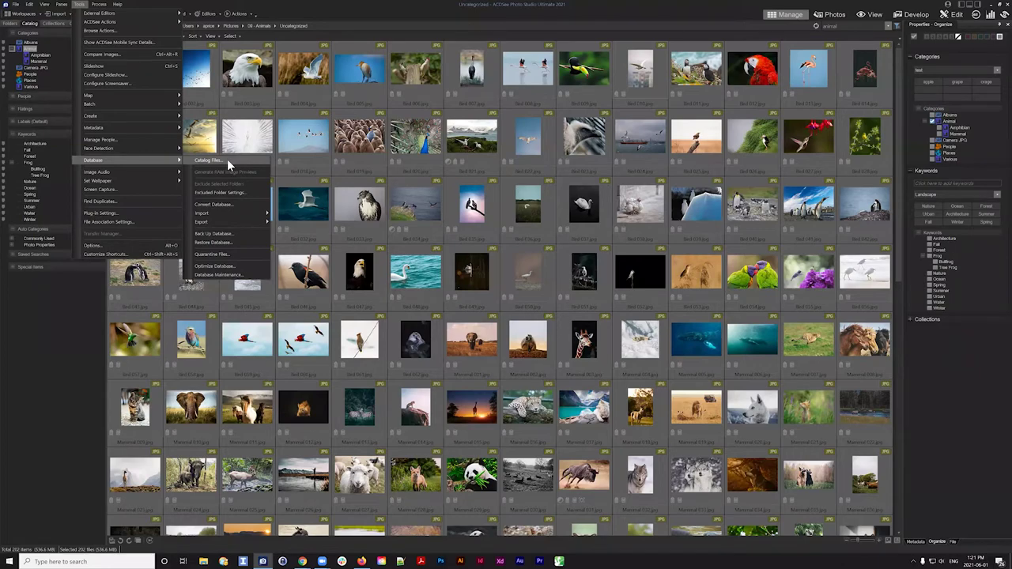
pyautogui.click(672, 70)
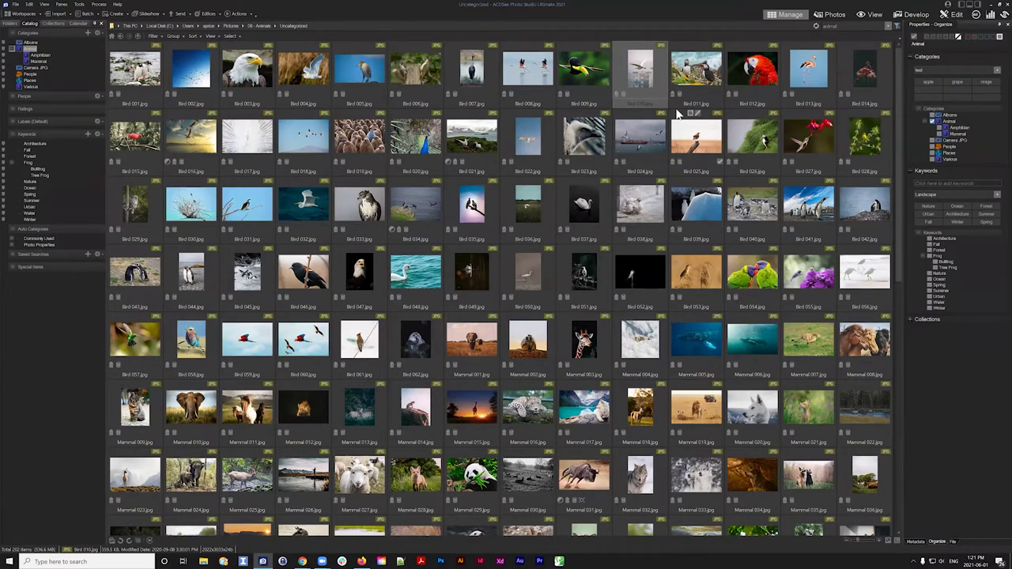
# - Select all photos in the Uncategorized folder, embed the ACDSee metadata and face data in the selected files, and dismiss the summary report
pyautogui.hotkey('ctrl', 'a')
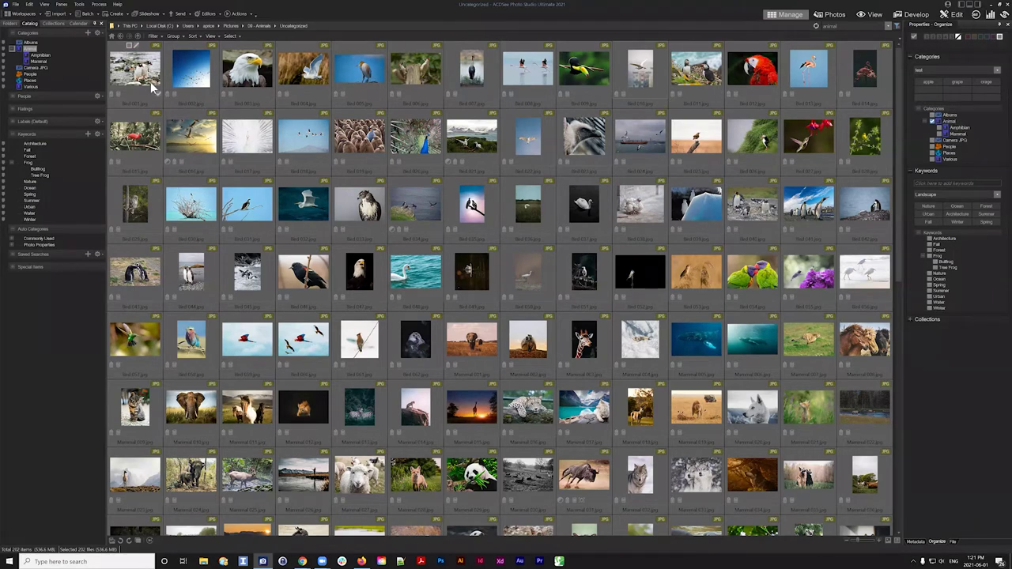
pyautogui.click(96, 5)
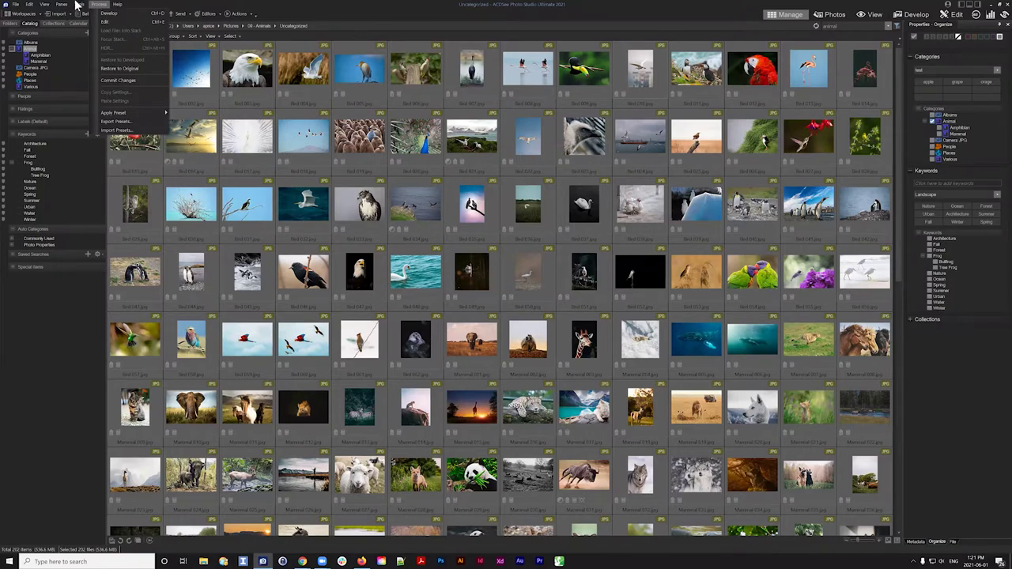
pyautogui.moveTo(76, 4)
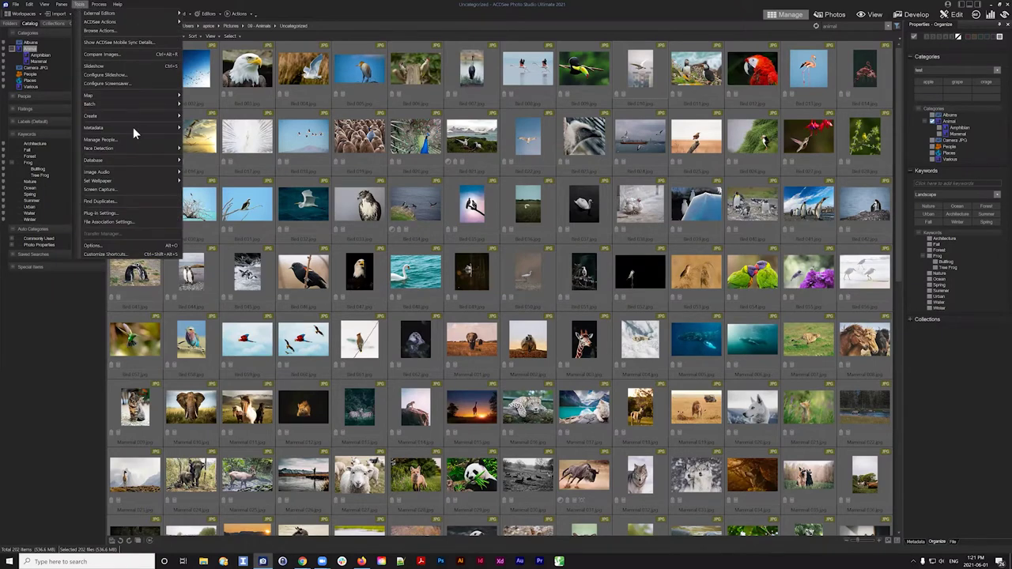
pyautogui.moveTo(133, 129)
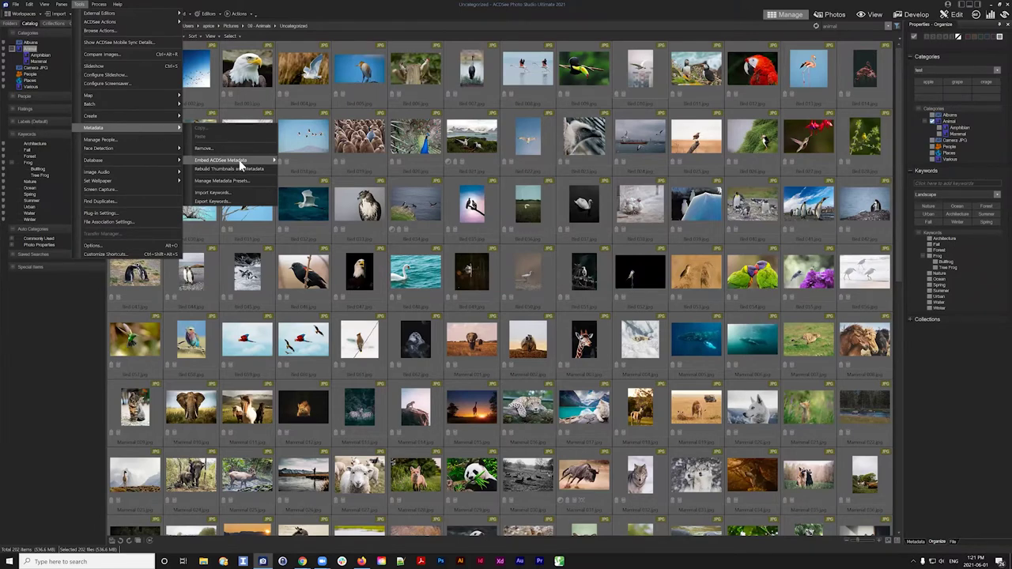
pyautogui.moveTo(240, 163)
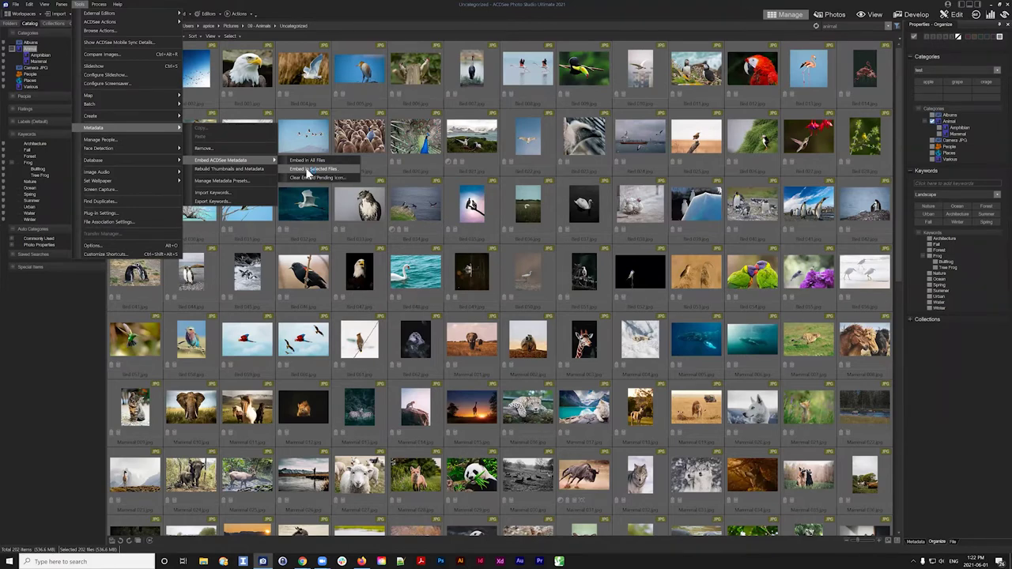
pyautogui.click(308, 169)
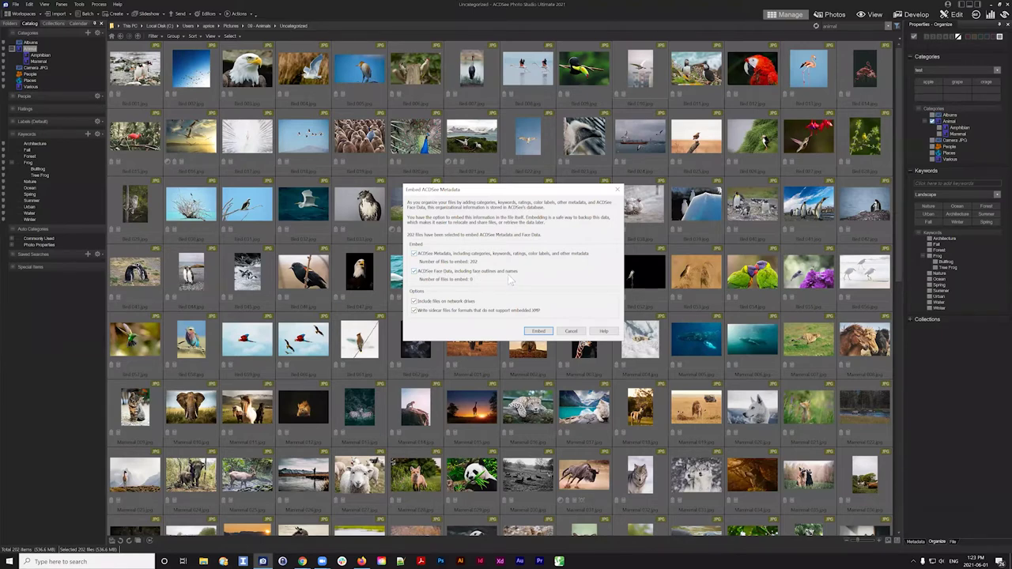
pyautogui.click(542, 335)
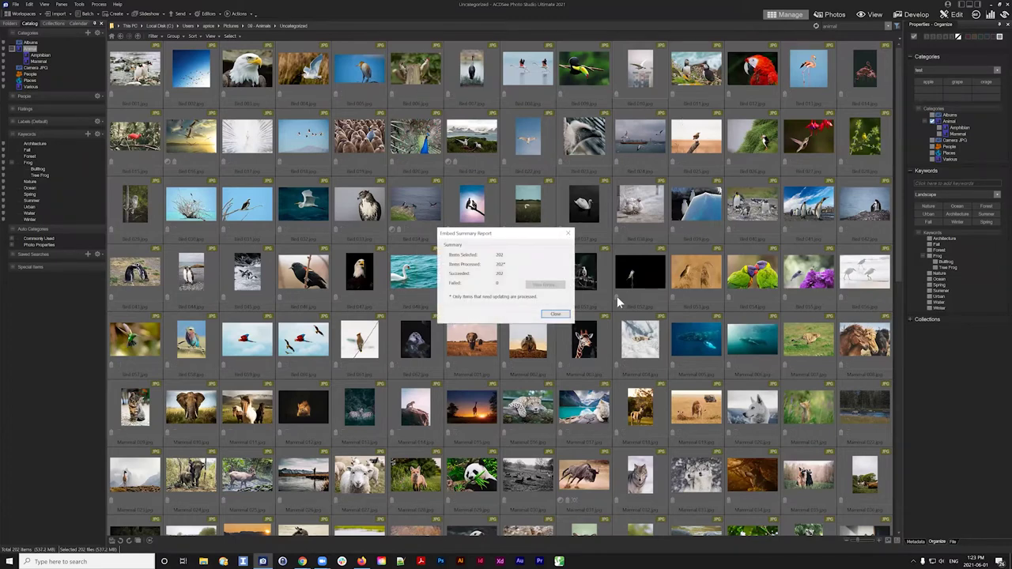
pyautogui.click(556, 315)
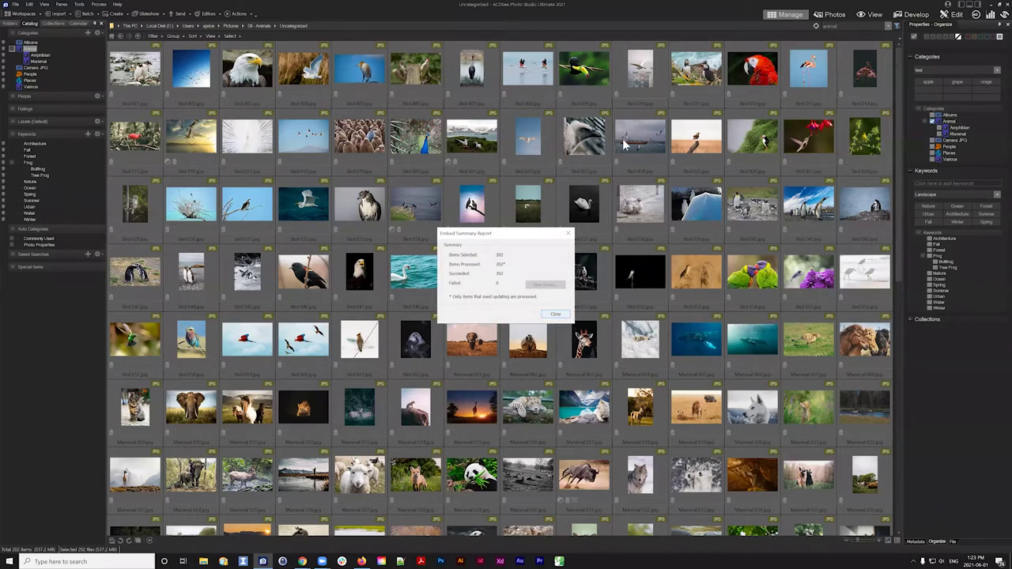
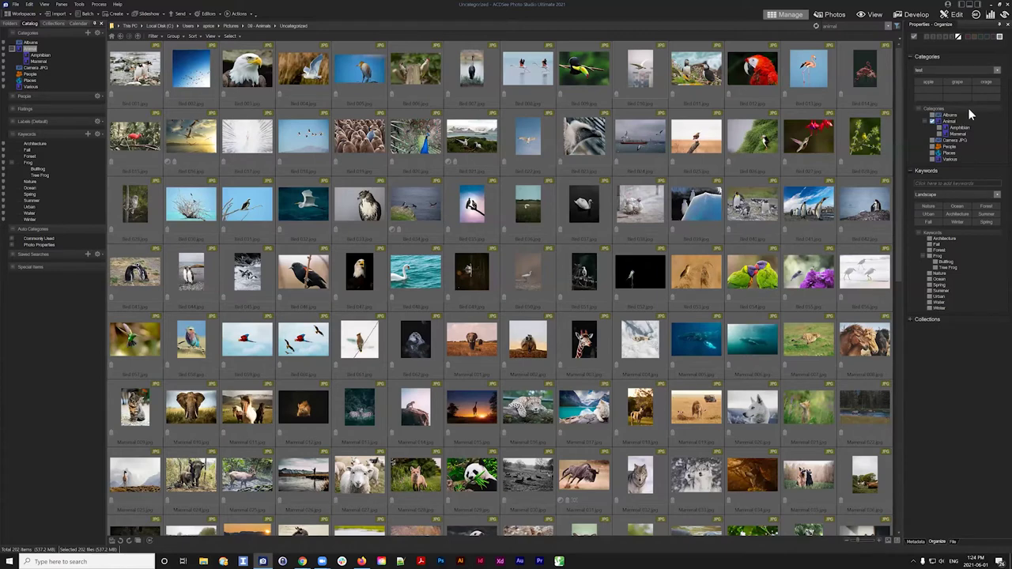
# - Create a new top-level category named Fruit
pyautogui.rightClick(969, 112)
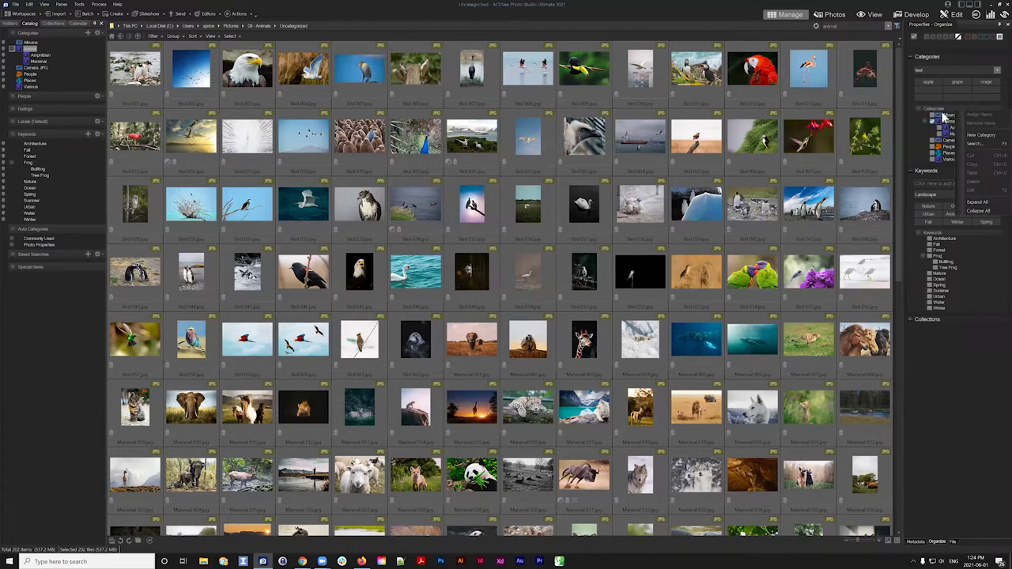
pyautogui.click(983, 138)
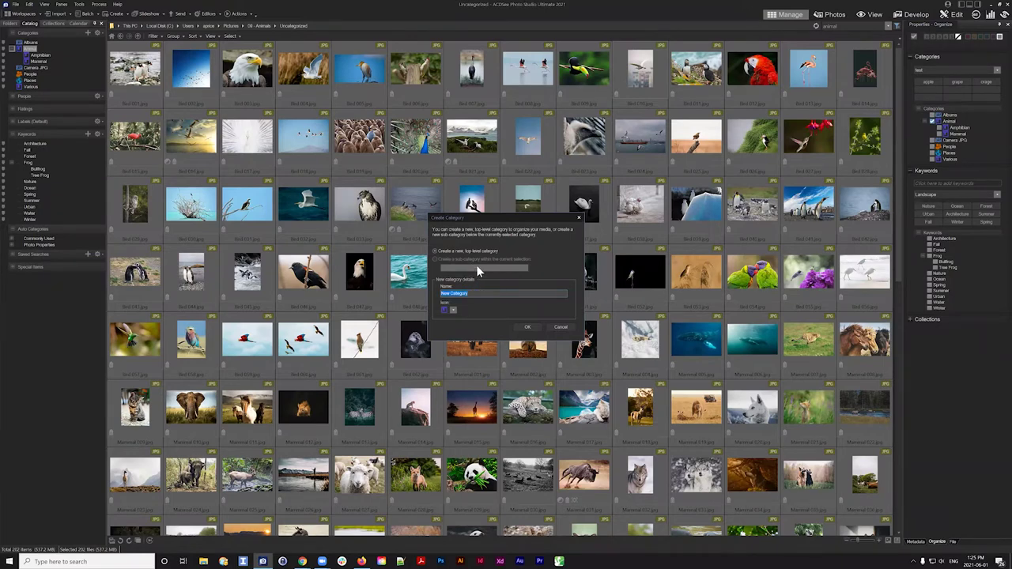
pyautogui.write('Fruit')
pyautogui.click(525, 325)
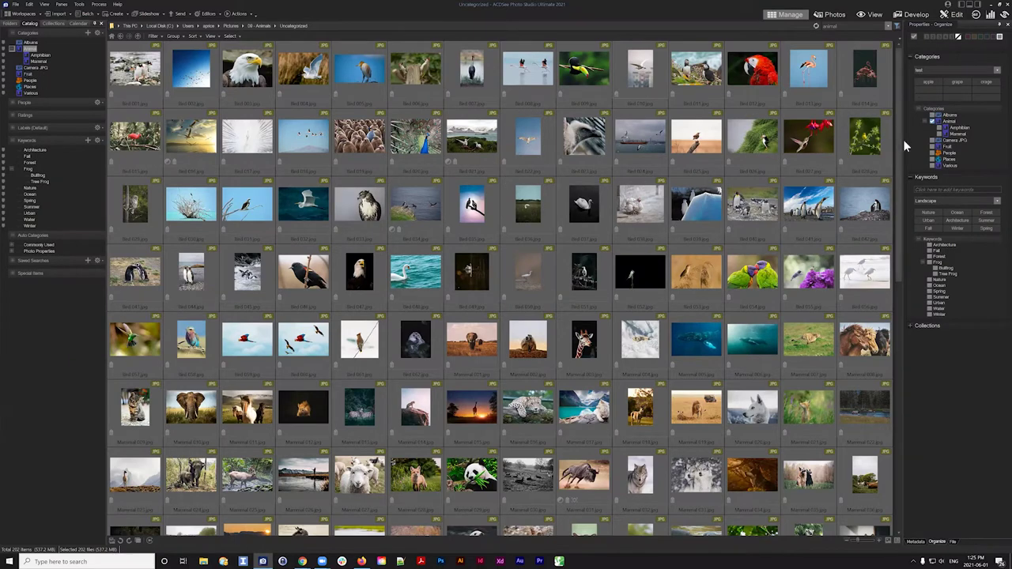
# - Select the range of bird photos from Bird 001.jpg through Bird 062.jpg
pyautogui.click(950, 120)
pyautogui.click(128, 67)
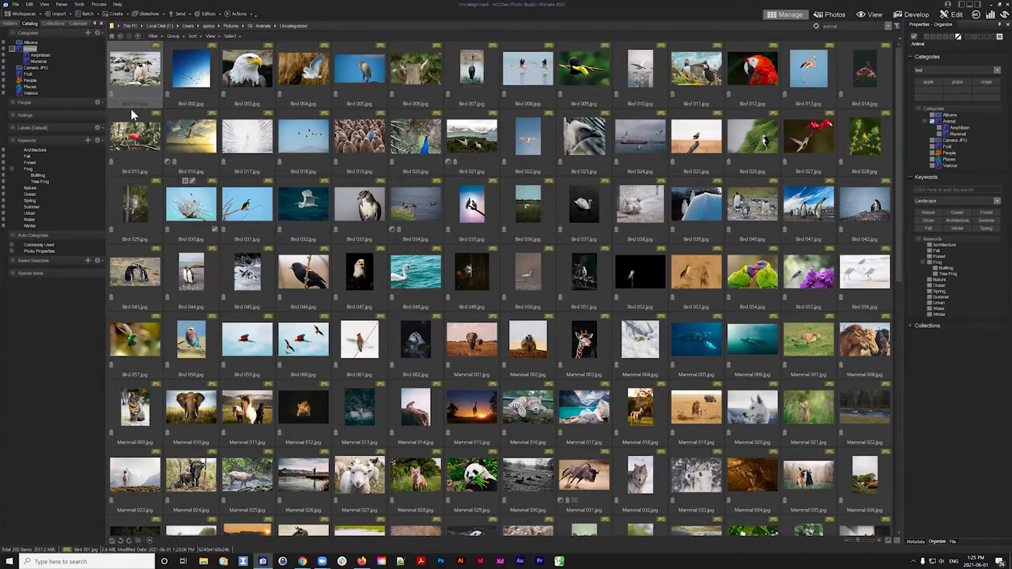
pyautogui.keyDown('shift'); pyautogui.click(419, 347); pyautogui.keyUp('shift')
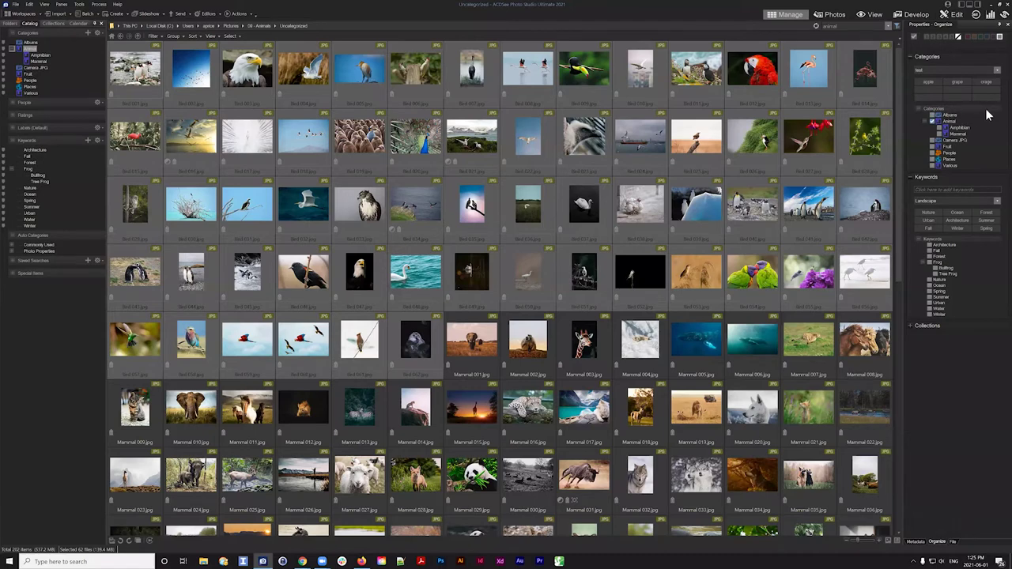
# - Create a sub-category named Birds within the Animal category
pyautogui.rightClick(950, 125)
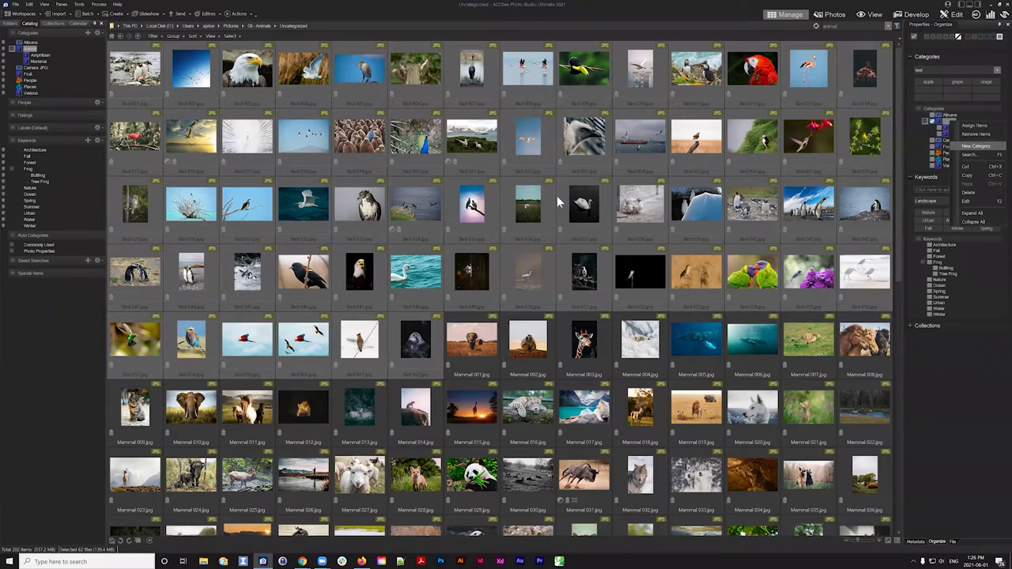
pyautogui.press('Return')
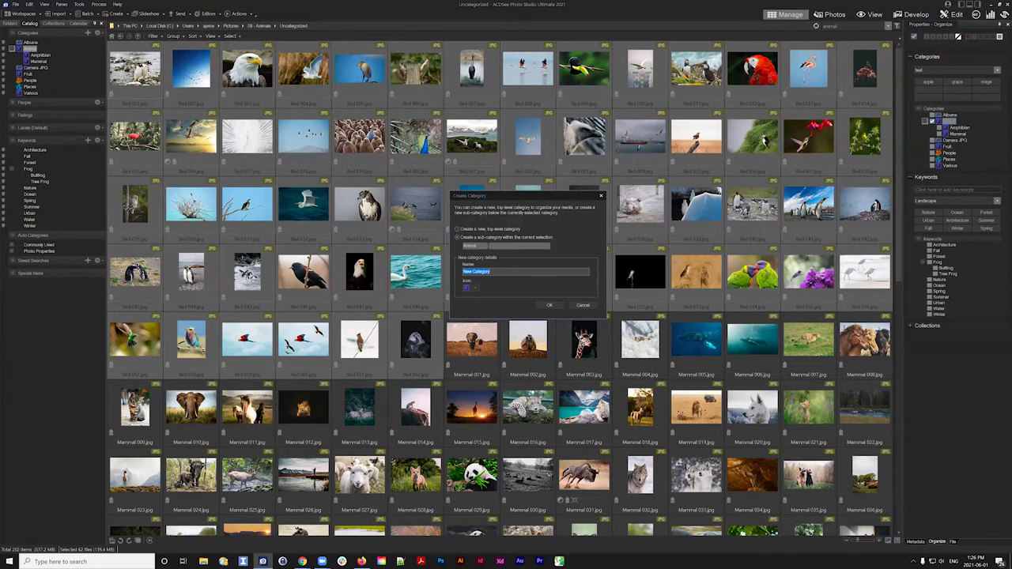
pyautogui.click(482, 246)
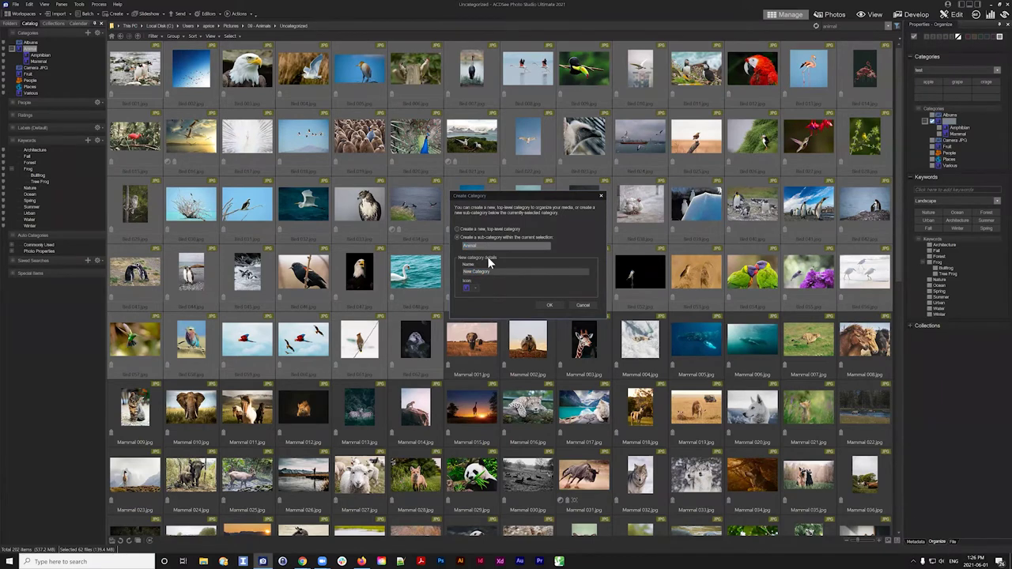
pyautogui.moveTo(491, 272); pyautogui.dragTo(458, 273)
pyautogui.write('Birds')
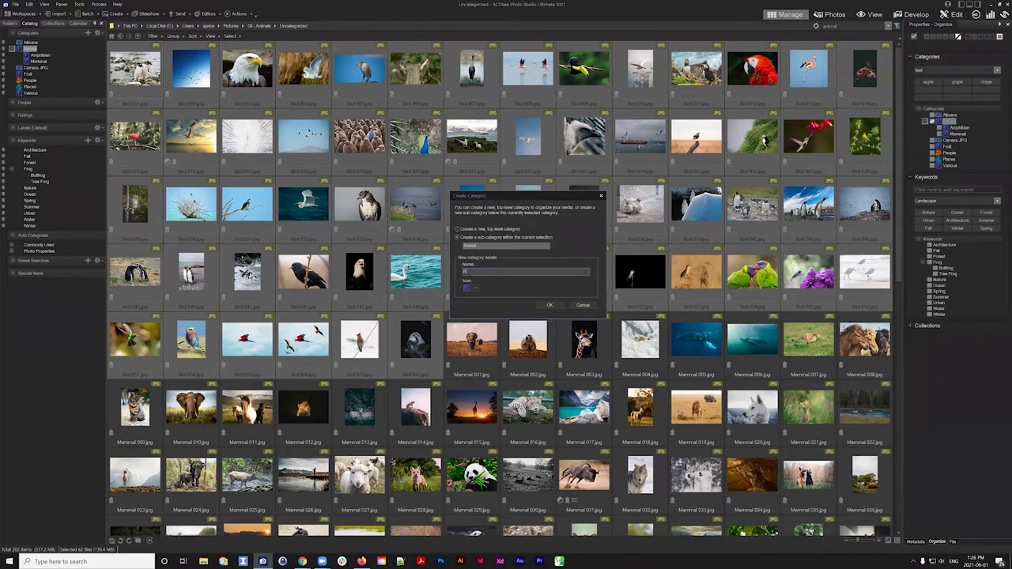
pyautogui.click(552, 304)
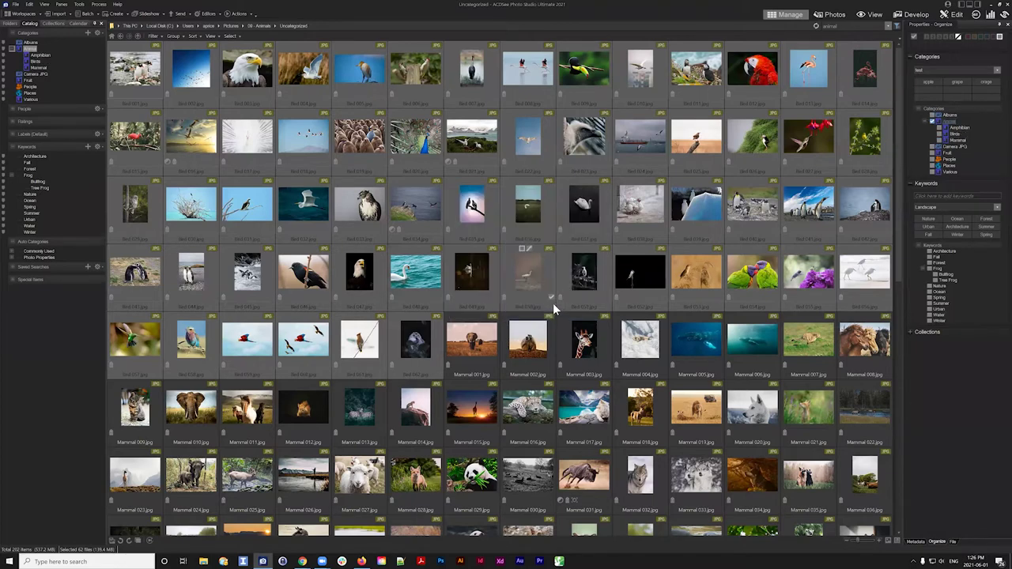
# - Assign the Birds sub-category to the selected bird photos
pyautogui.click(957, 132)
pyautogui.click(954, 124)
pyautogui.scroll(-1, 421, 186)
pyautogui.scroll(1, 419, 183)
pyautogui.scroll(-2, 431, 182)
pyautogui.scroll(2, 440, 184)
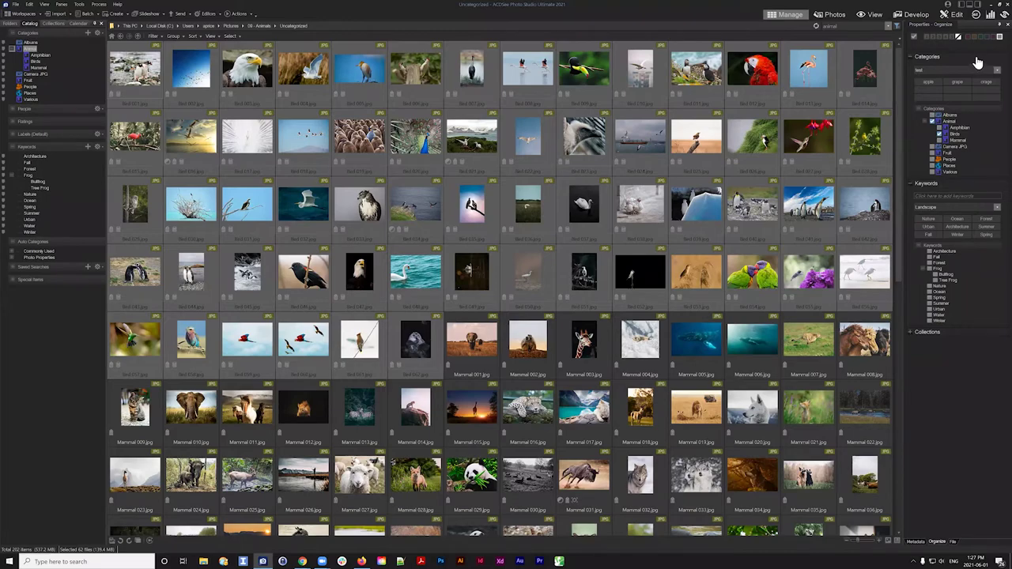
# - Start a new quick categories set with the entries Animal, House, Bird, Canon and Wedding
pyautogui.click(473, 338)
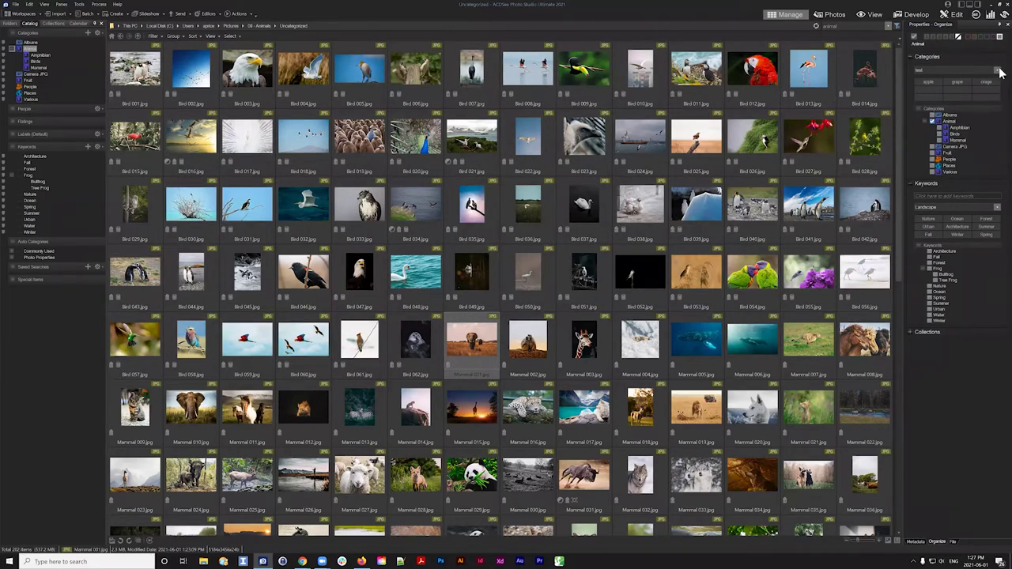
pyautogui.click(953, 71)
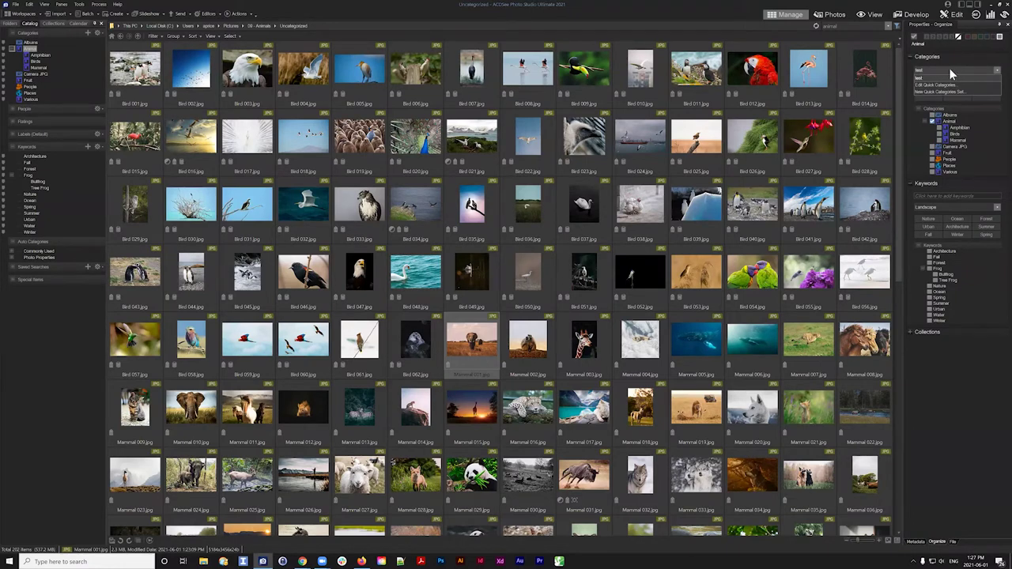
pyautogui.click(965, 63)
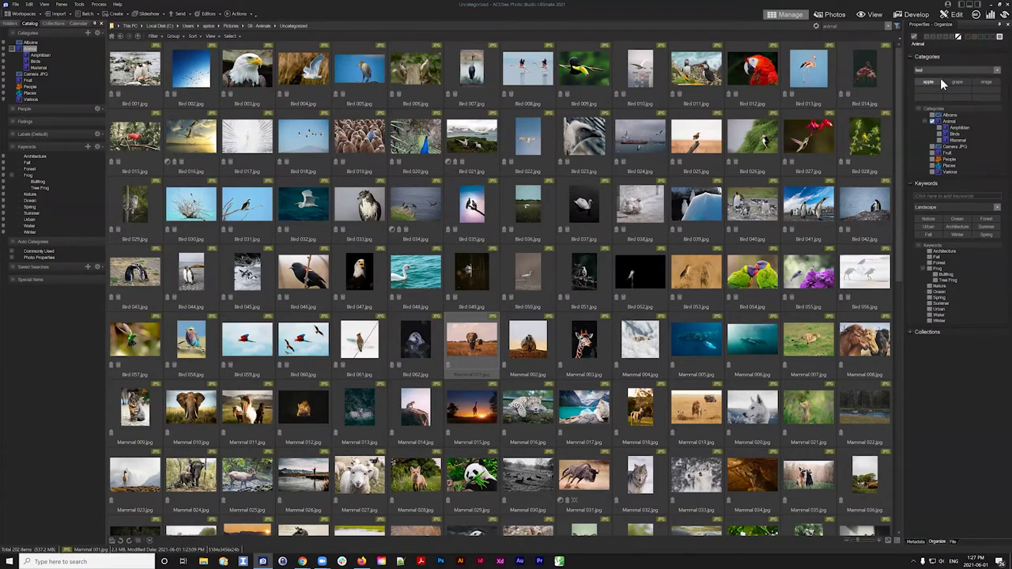
pyautogui.click(955, 68)
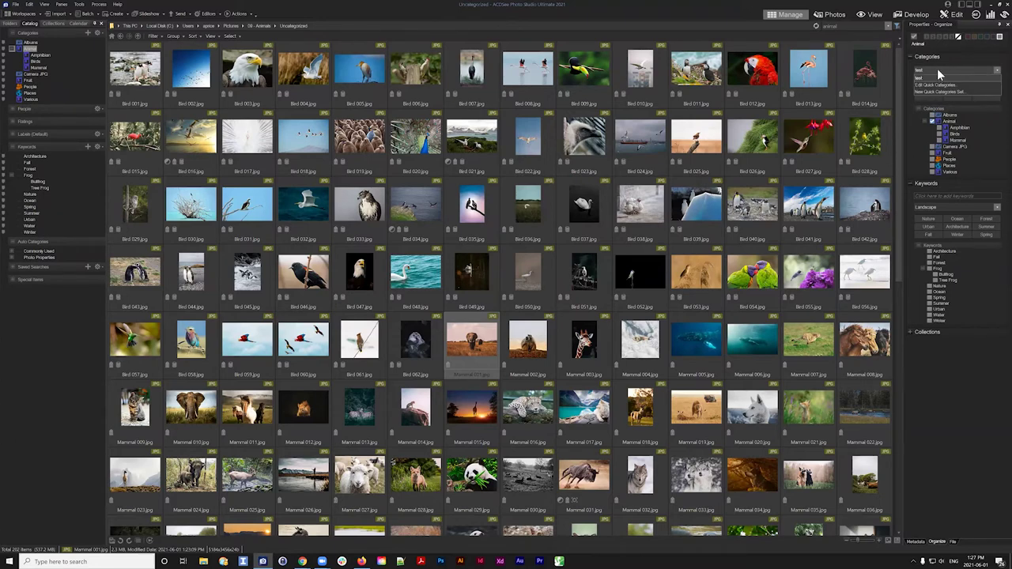
pyautogui.click(937, 68)
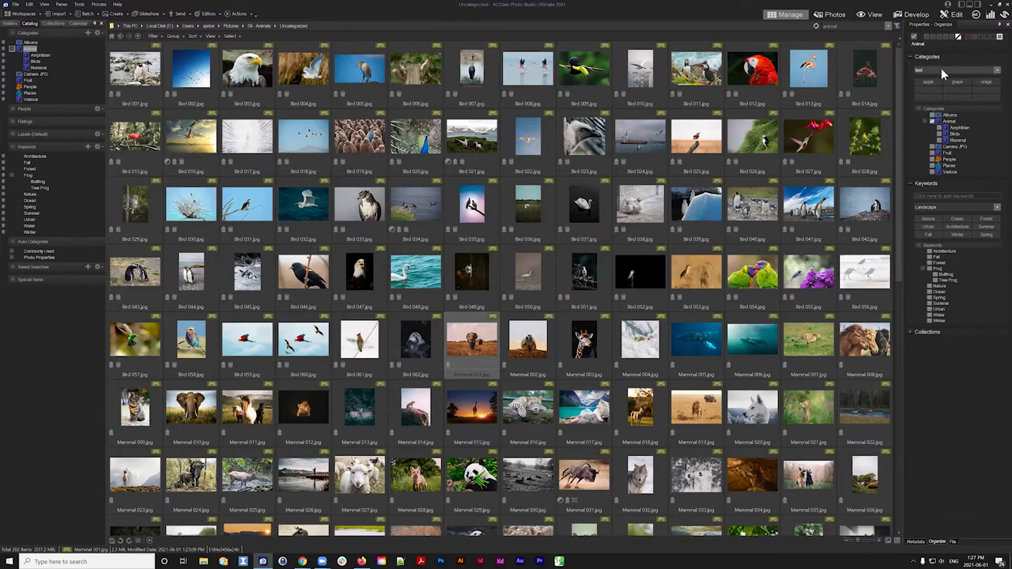
pyautogui.click(944, 70)
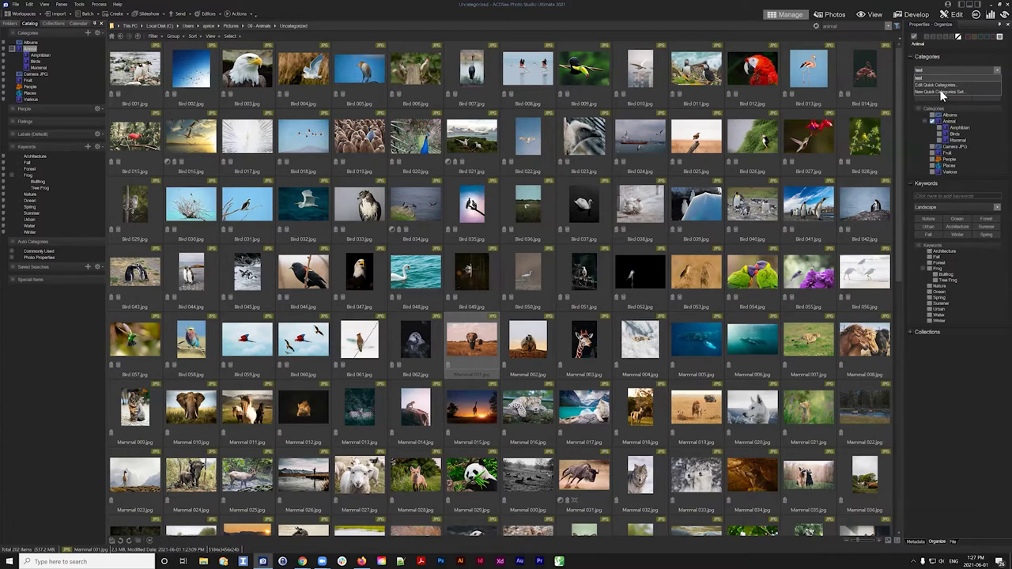
pyautogui.click(939, 90)
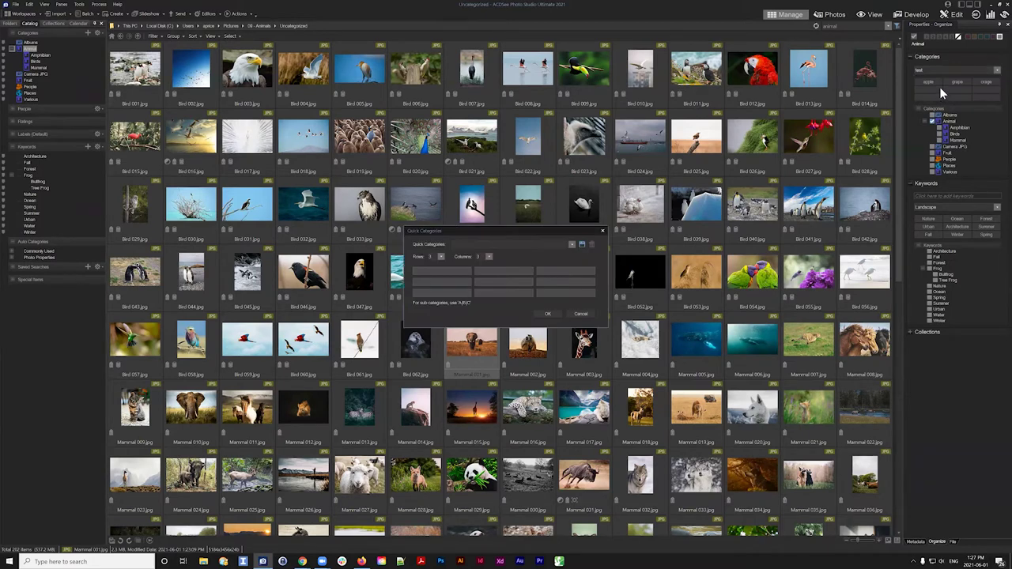
pyautogui.moveTo(486, 227); pyautogui.dragTo(500, 227)
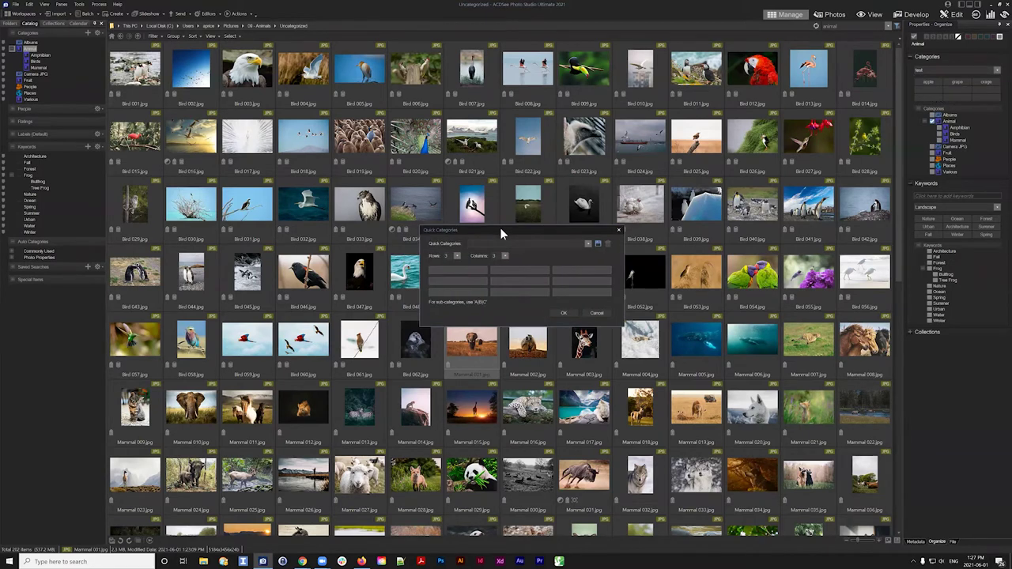
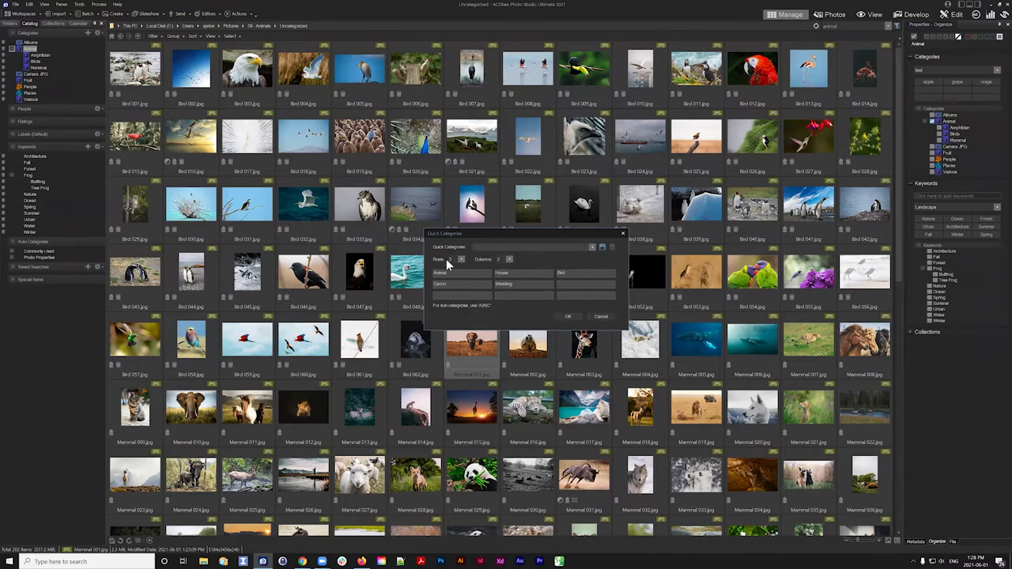
# - Save the new quick categories set as a preset named Example, apply it, and check the list of available sets
pyautogui.click(603, 249)
pyautogui.write('t')
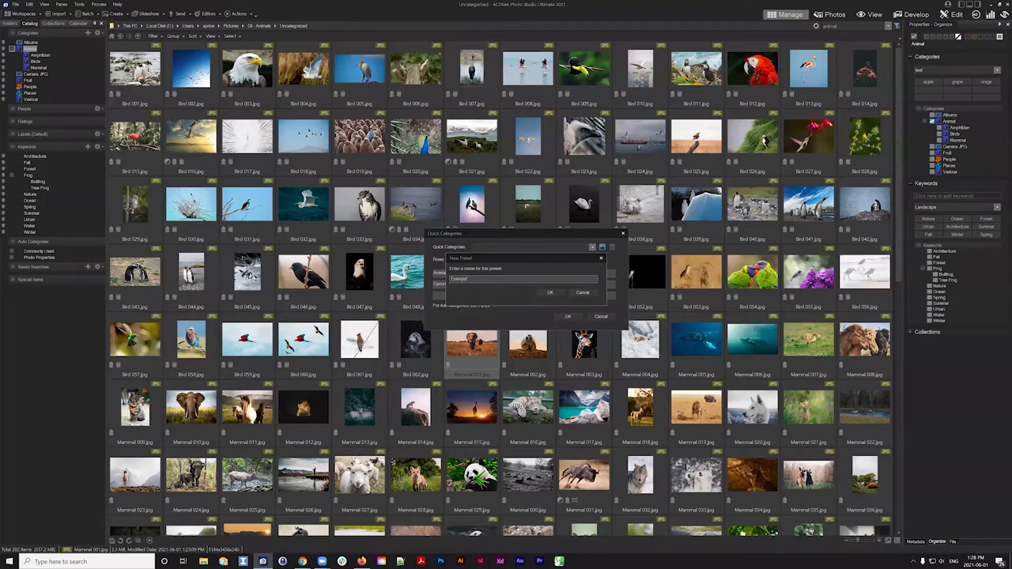
pyautogui.click(550, 292)
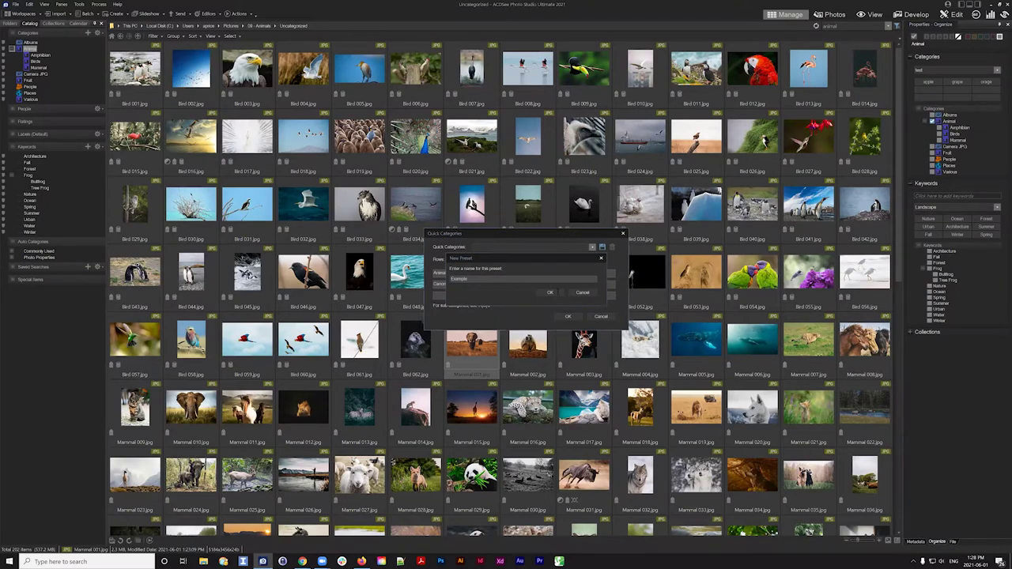
pyautogui.click(568, 317)
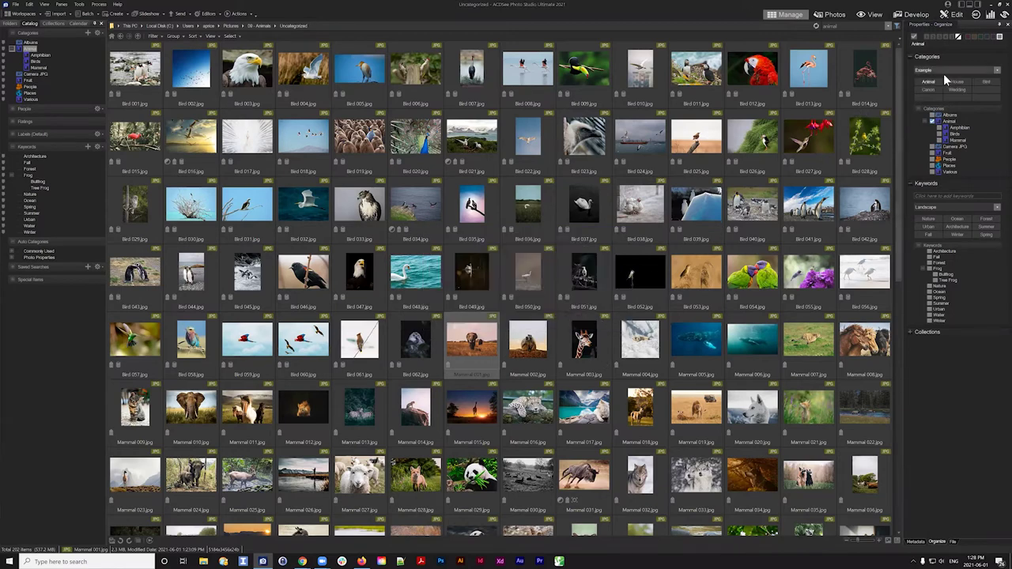
pyautogui.click(997, 71)
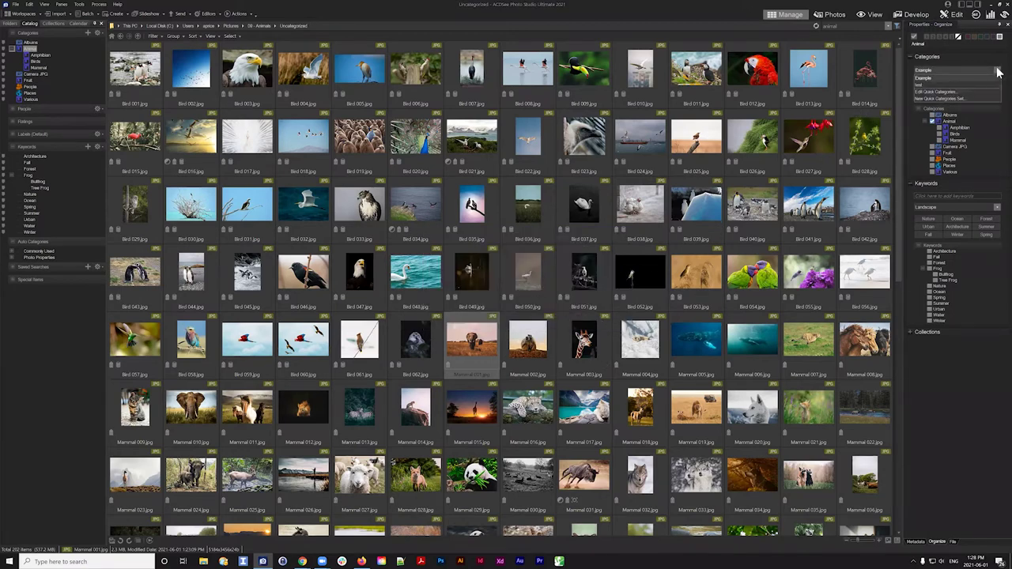
pyautogui.click(997, 71)
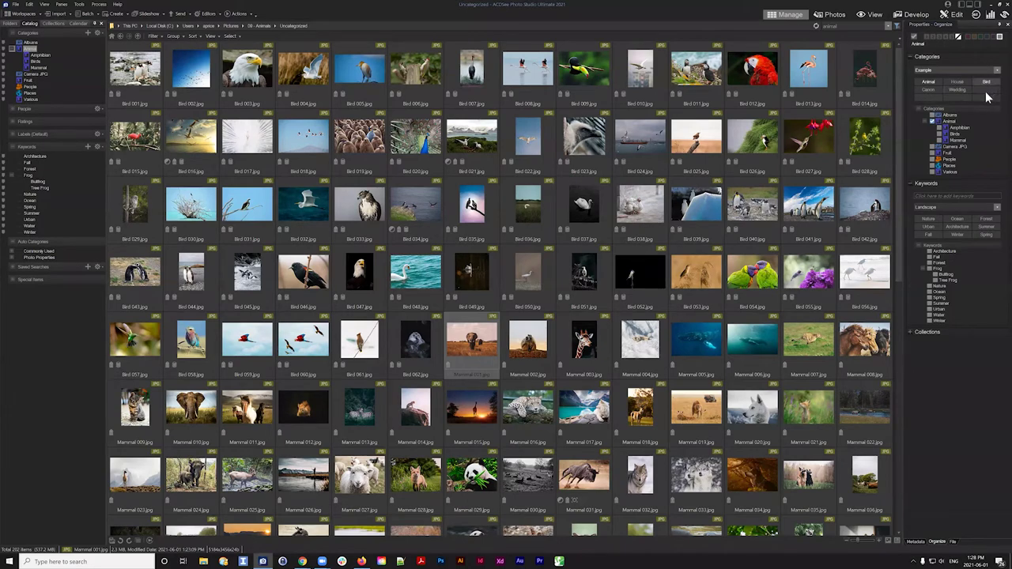
# - Try to unassign the Animal category from Bird 023.jpg using its quick category
pyautogui.click(590, 139)
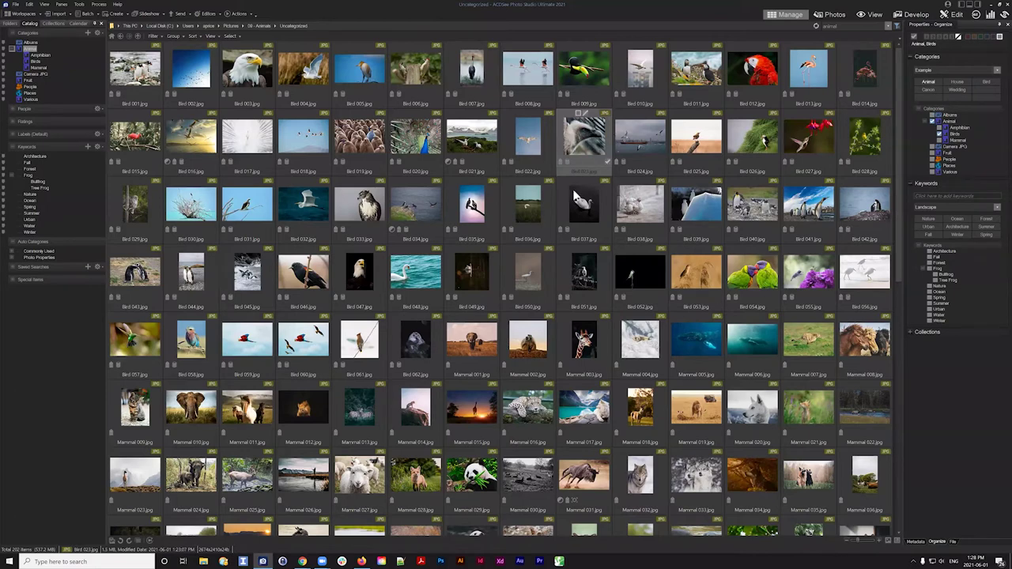
pyautogui.click(921, 82)
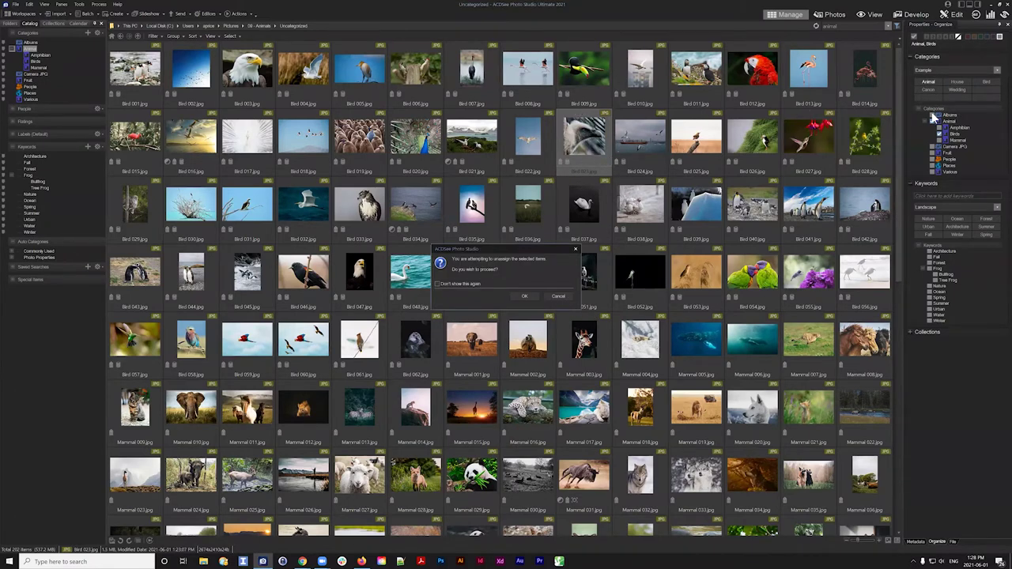
pyautogui.press('Return')
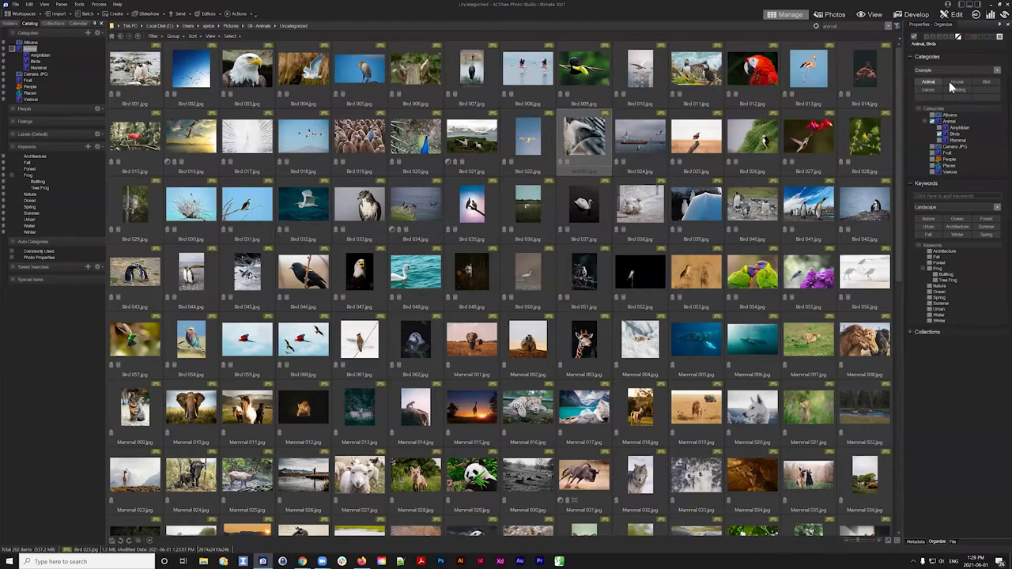
# - Select Reptile 009.jpg through Other 001.jpg and assign them the House quick category
pyautogui.scroll(-3, 648, 253)
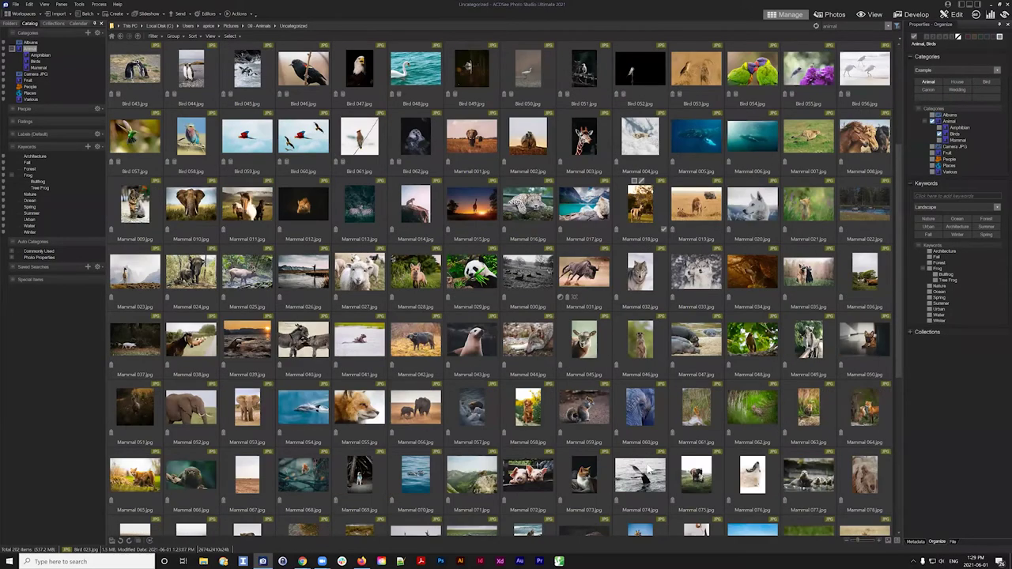
pyautogui.scroll(-5, 621, 451)
pyautogui.keyDown('shift'); pyautogui.click(769, 436); pyautogui.keyUp('shift')
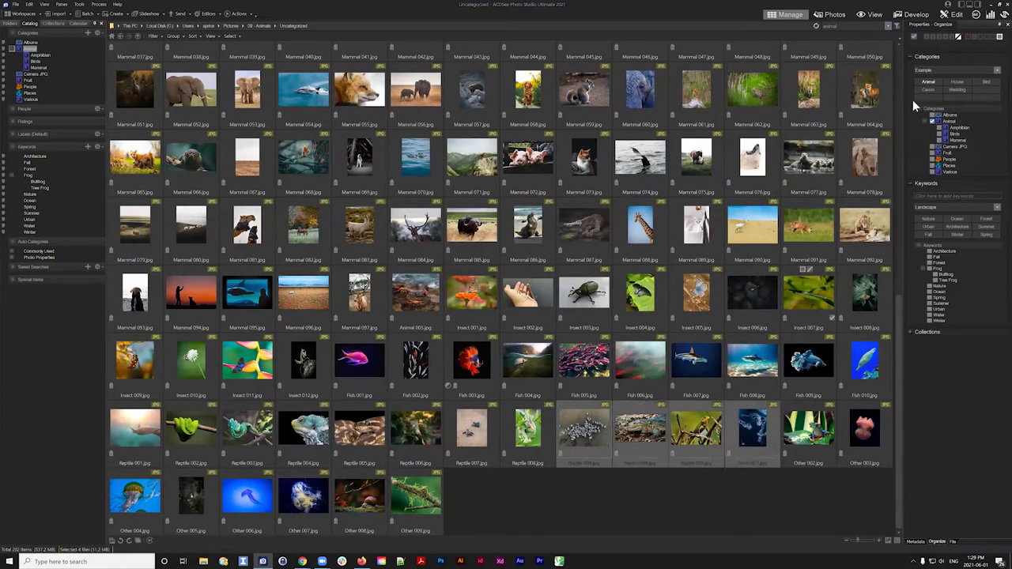
pyautogui.click(957, 81)
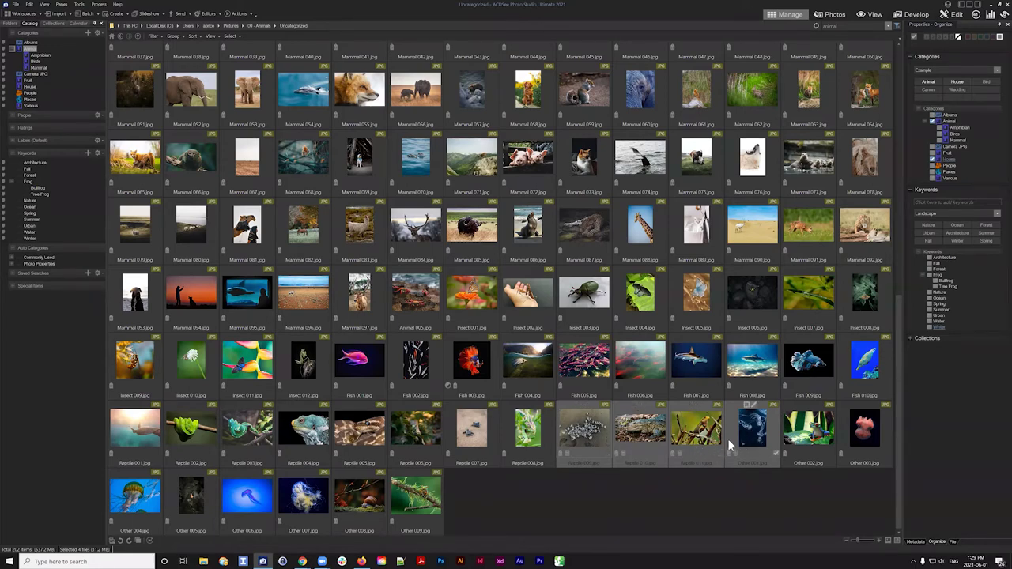
# - Unassign the House category from the selected photos, check individual photos' categories, and reselect Reptile 009.jpg through Other 001.jpg
pyautogui.click(957, 83)
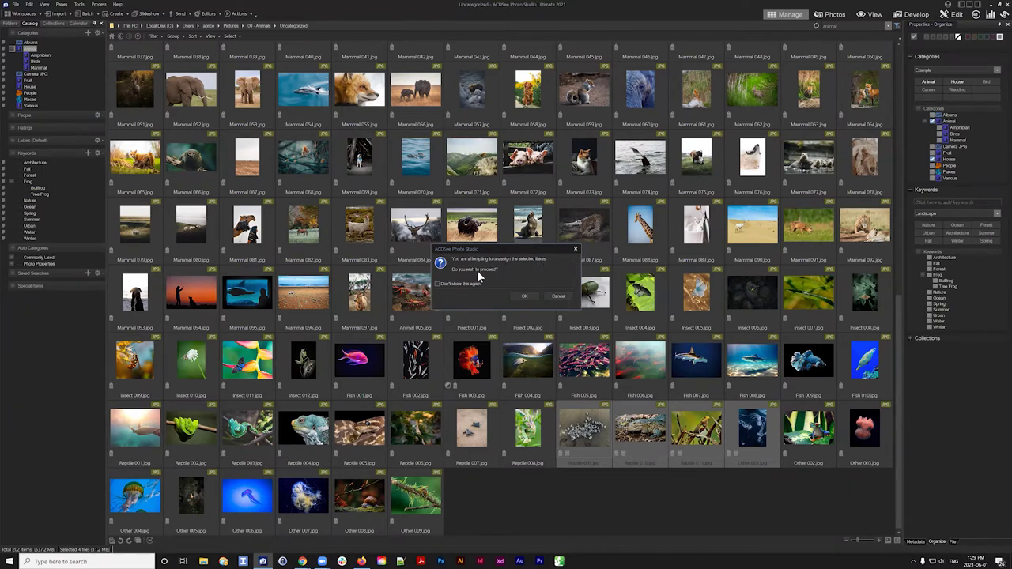
pyautogui.click(527, 294)
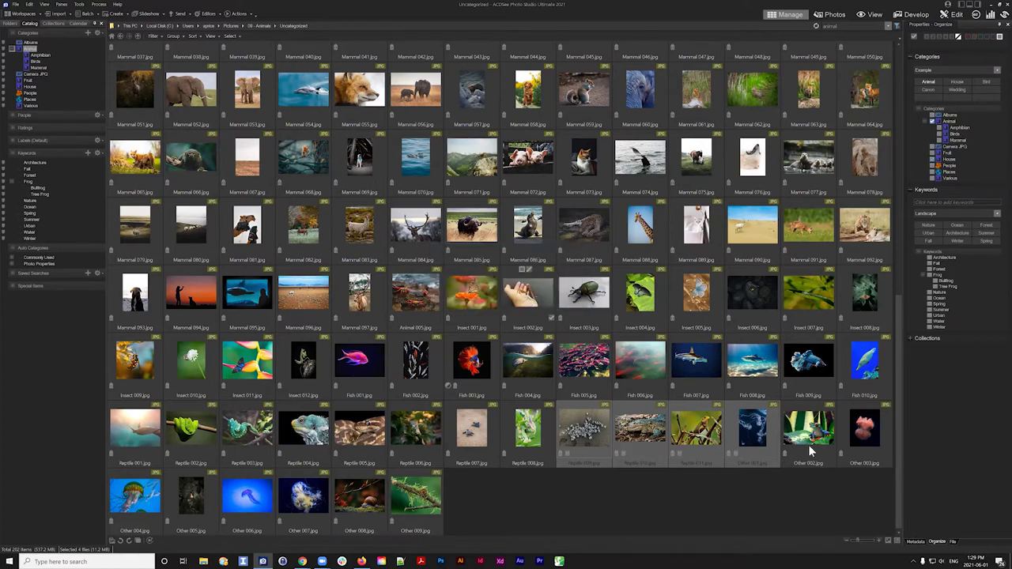
pyautogui.click(605, 430)
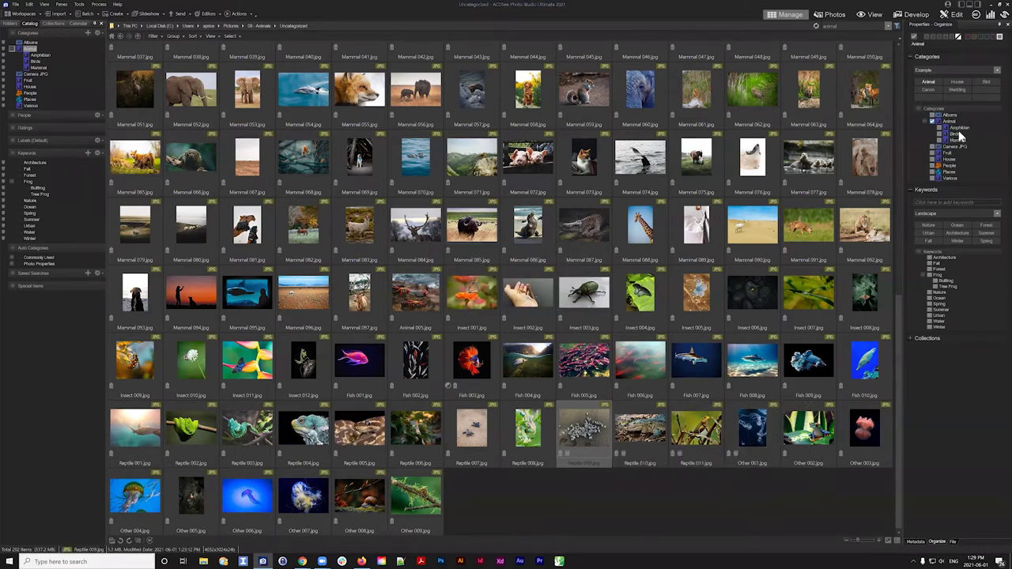
pyautogui.press('Right')
pyautogui.press('Right')
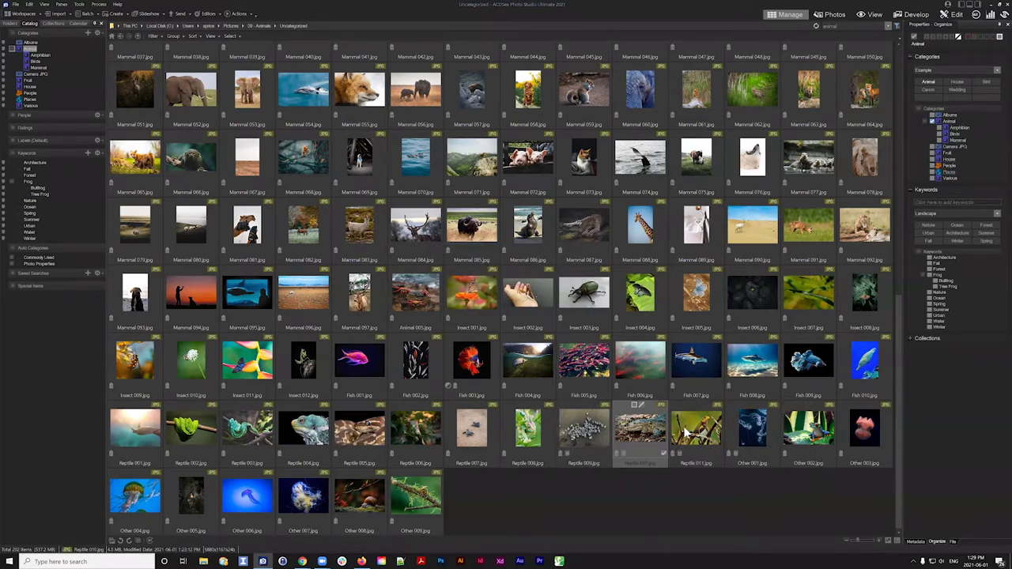
pyautogui.click(753, 431)
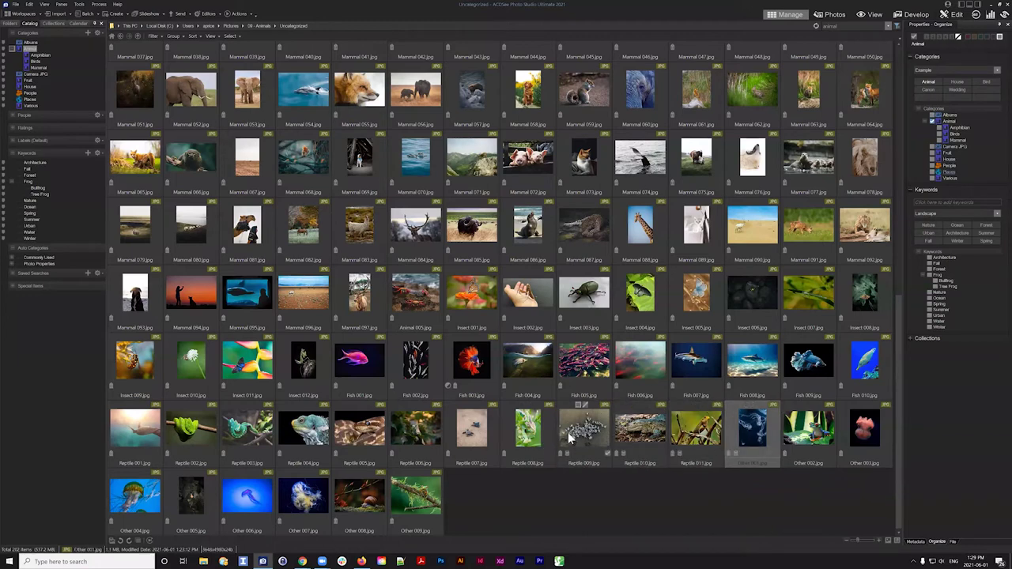
pyautogui.keyDown('shift'); pyautogui.click(569, 438); pyautogui.keyUp('shift')
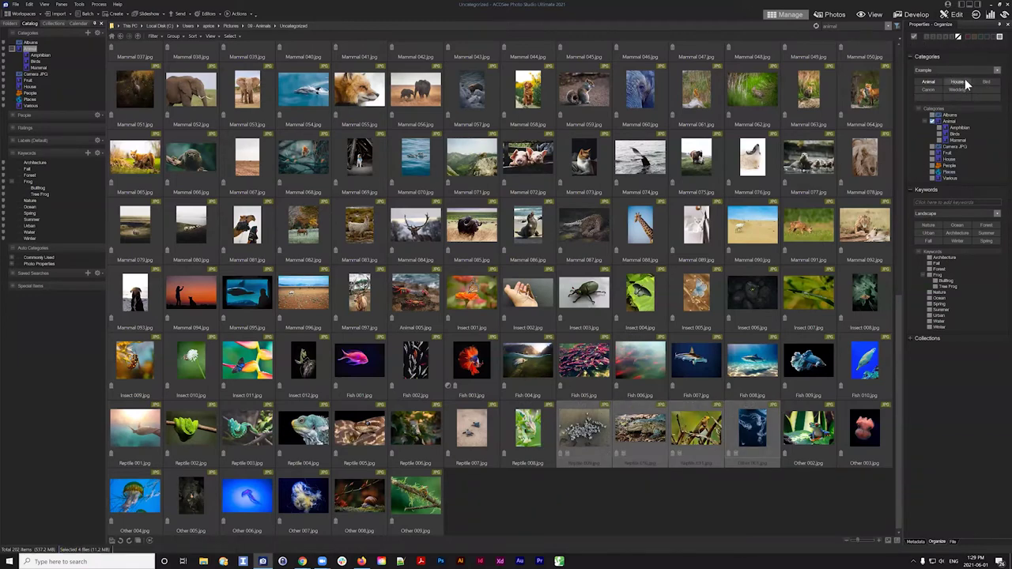
# - Assign the Wedding quick category to Reptile 010.jpg, then remove that assignment from the photo
pyautogui.click(647, 431)
pyautogui.click(985, 81)
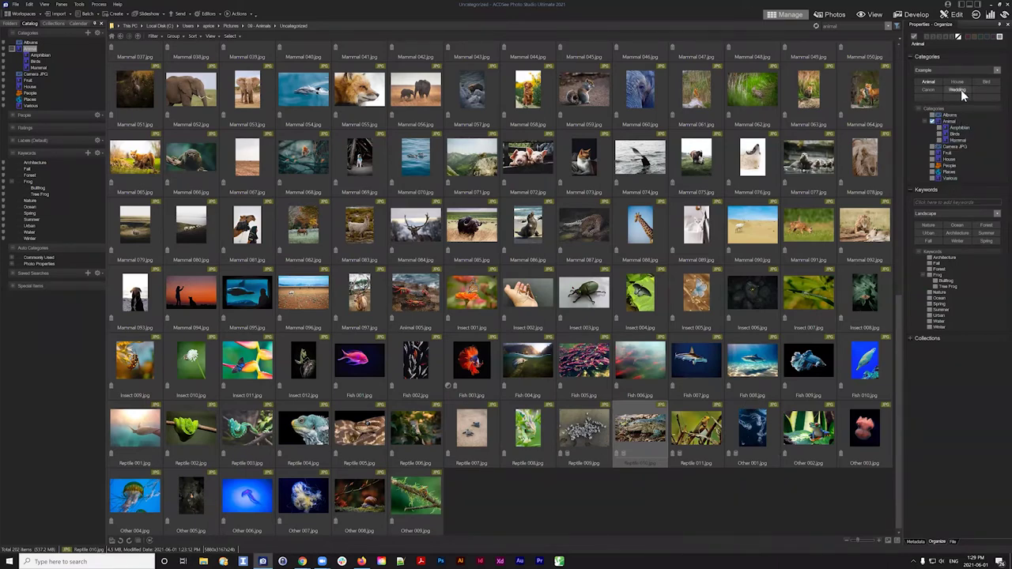
pyautogui.click(962, 93)
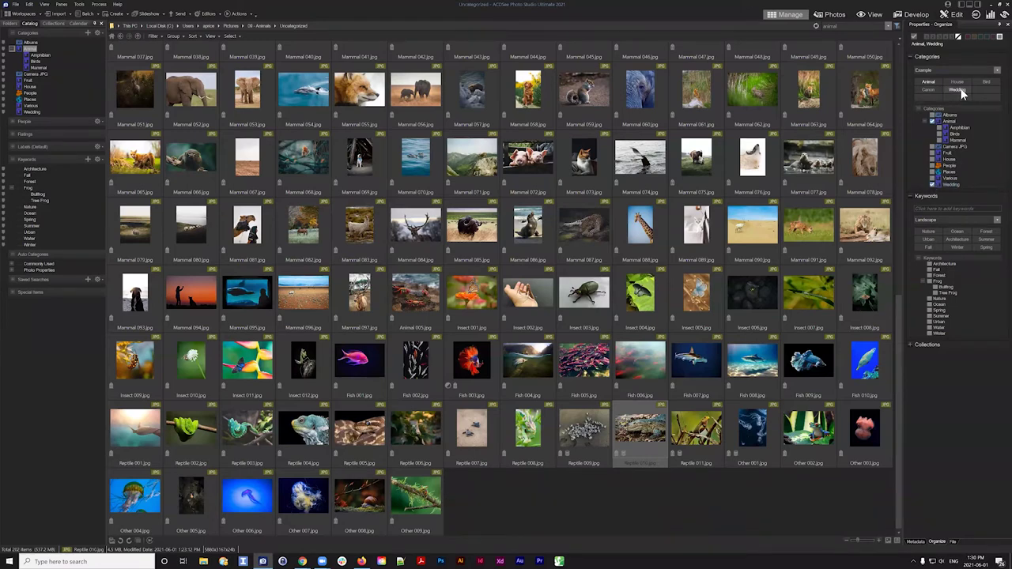
pyautogui.click(934, 188)
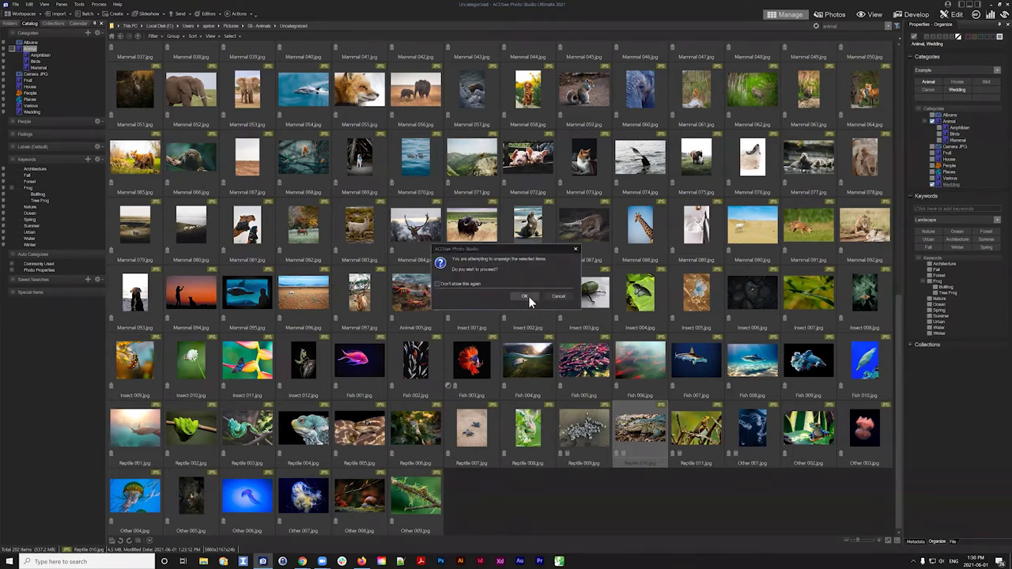
pyautogui.click(528, 296)
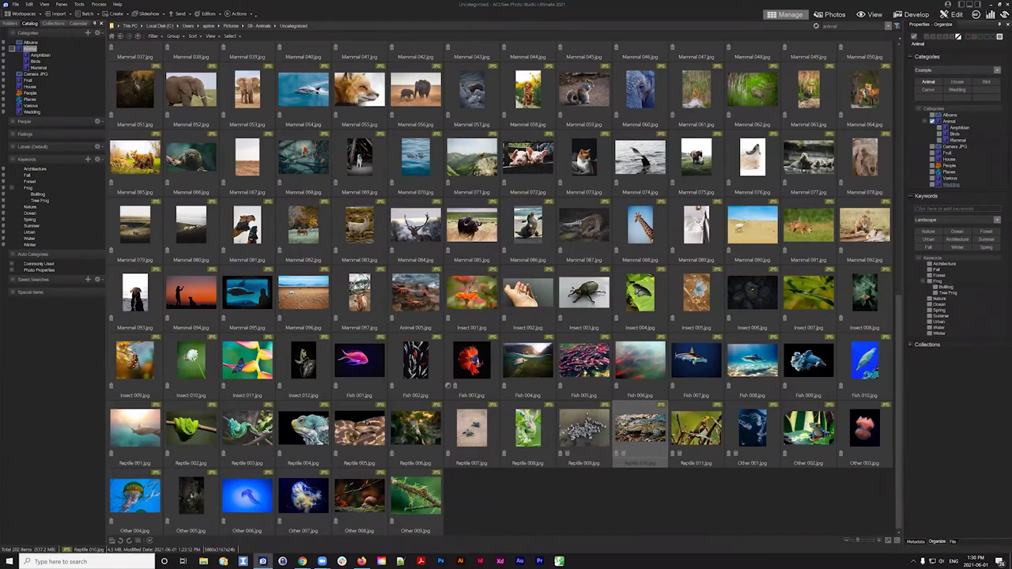
# - Delete the Example and test quick category sets and close the Quick Categories editor
pyautogui.click(999, 72)
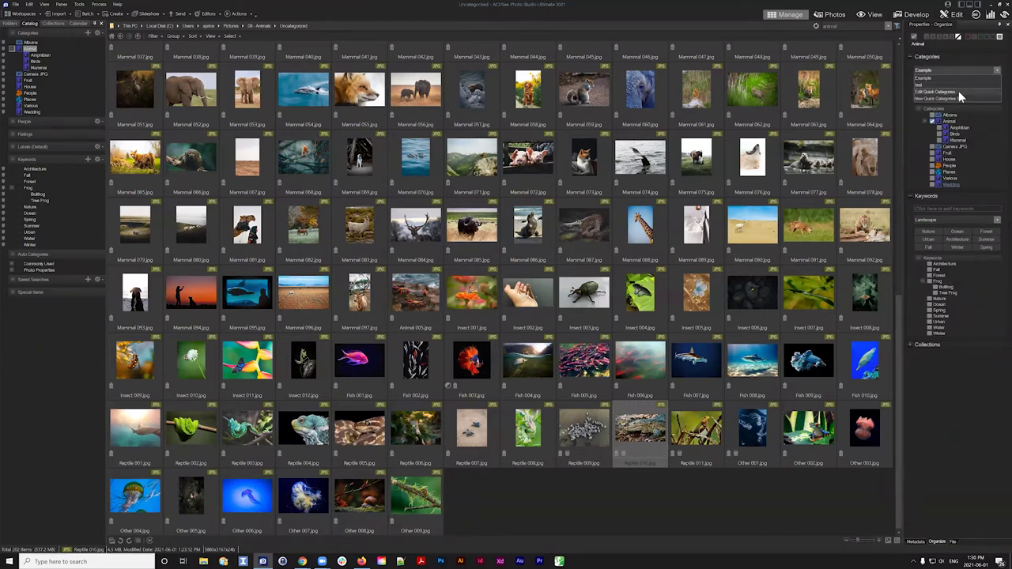
pyautogui.click(962, 92)
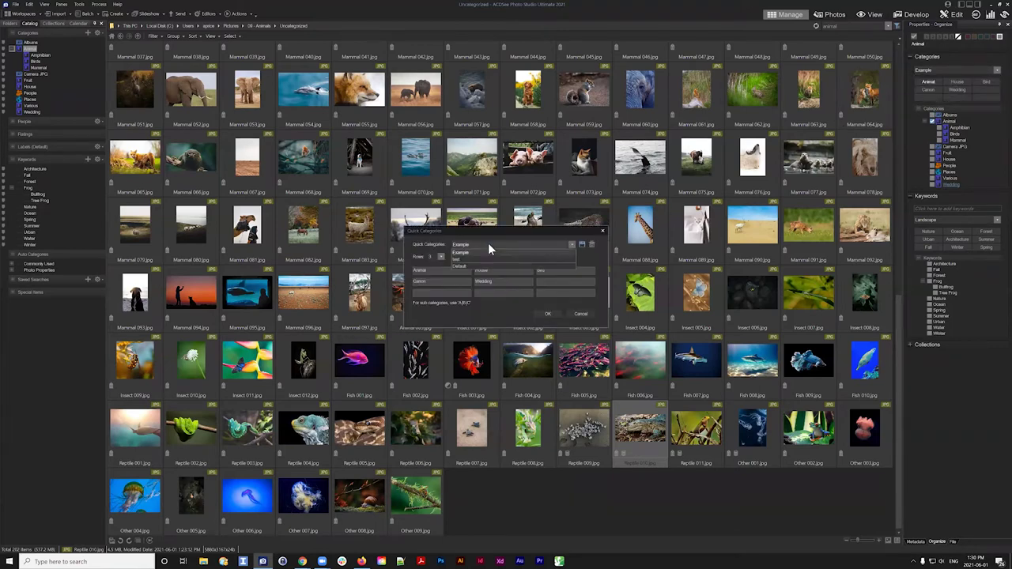
pyautogui.click(593, 247)
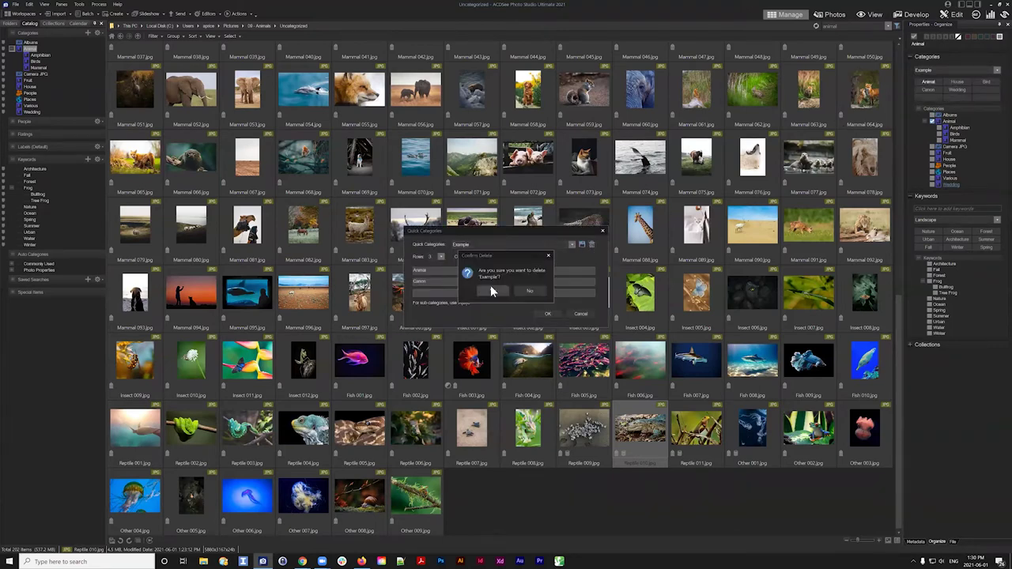
pyautogui.click(492, 291)
pyautogui.click(593, 247)
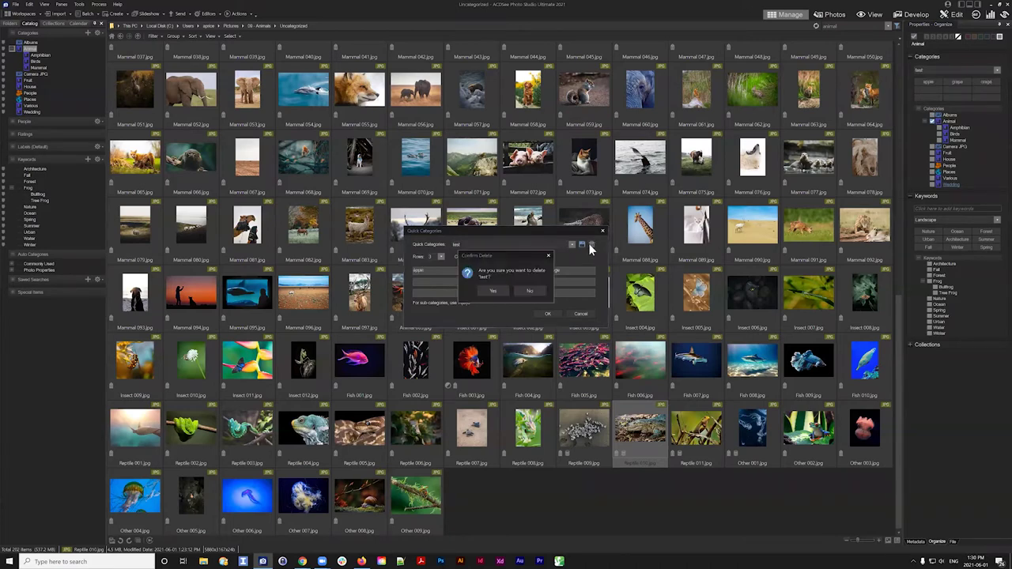
pyautogui.click(489, 291)
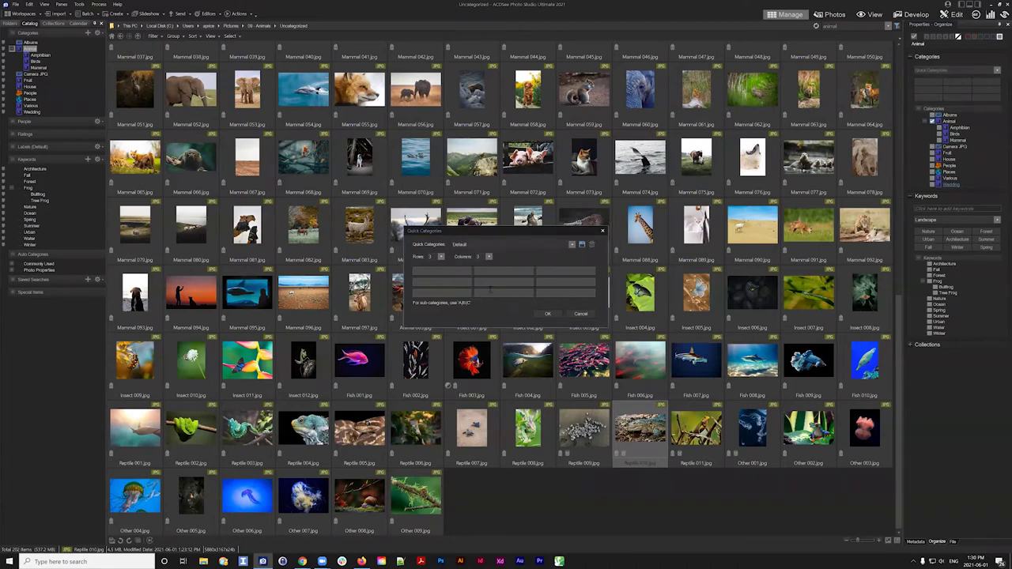
pyautogui.click(601, 231)
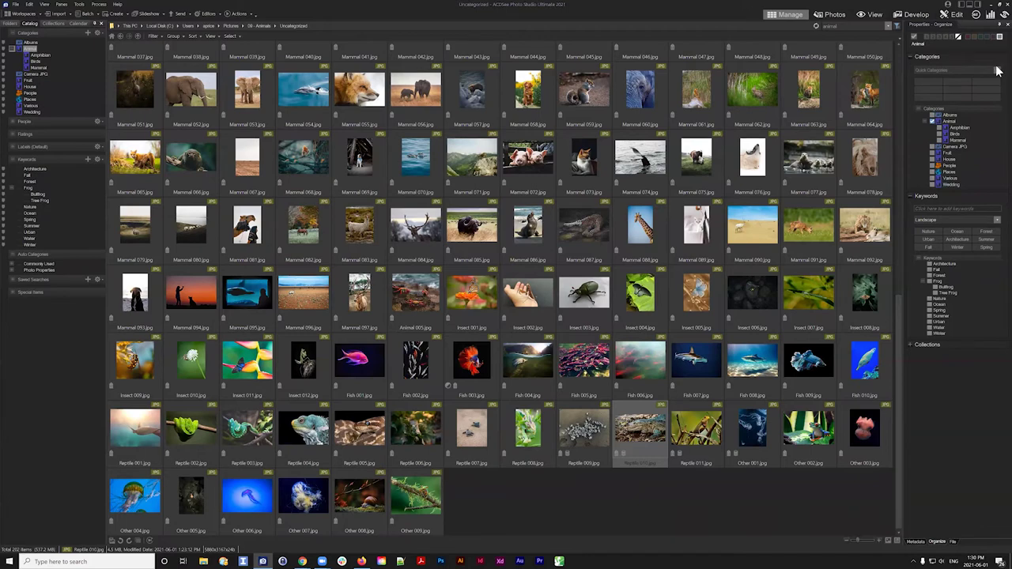
# - Start a new quick categories set and move its dialog slightly
pyautogui.click(998, 70)
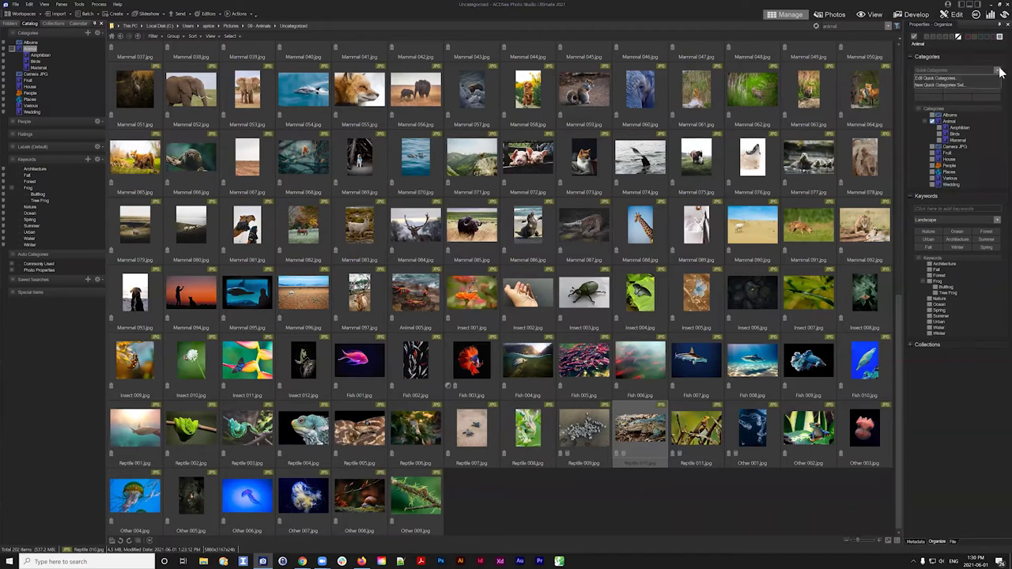
pyautogui.click(941, 86)
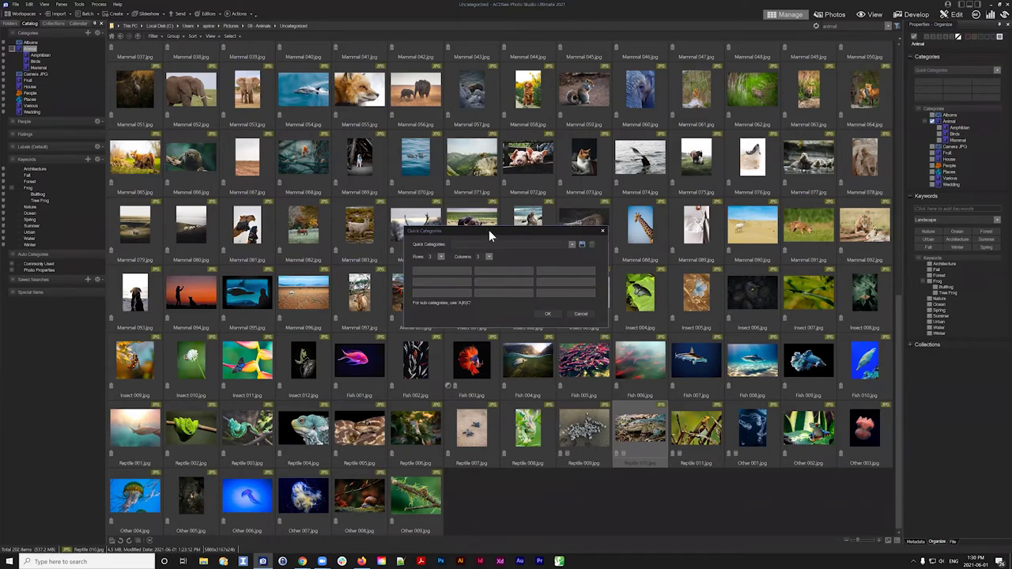
pyautogui.moveTo(489, 229); pyautogui.dragTo(502, 228)
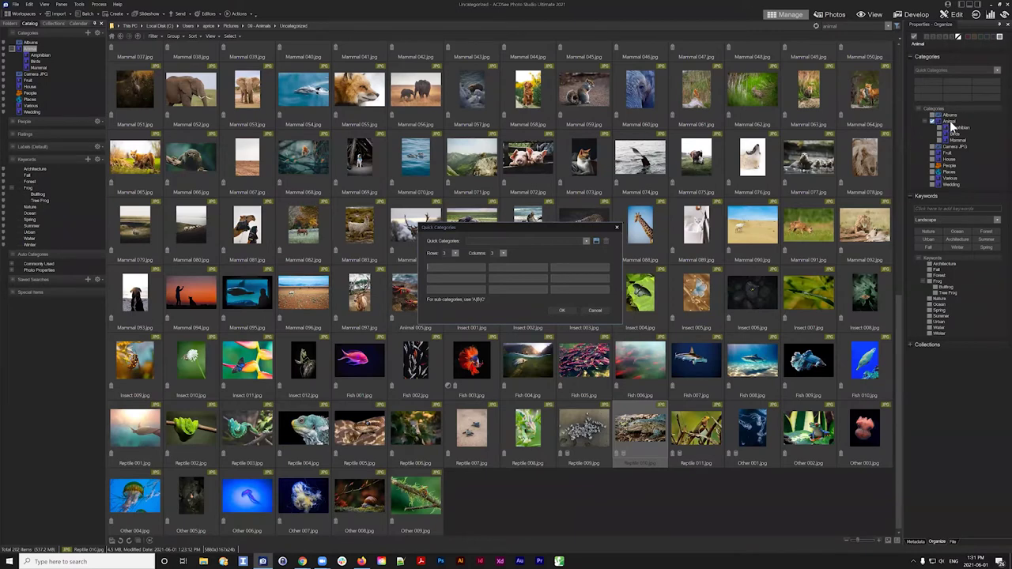
# - Try a six-column layout for the new quick categories set, and restore three columns
pyautogui.click(501, 253)
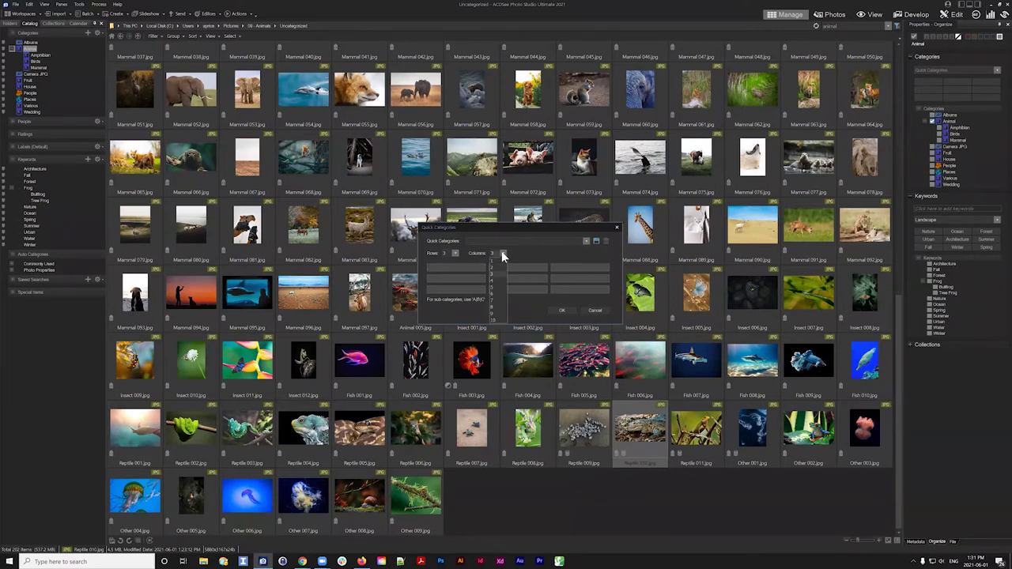
pyautogui.click(494, 293)
pyautogui.click(503, 253)
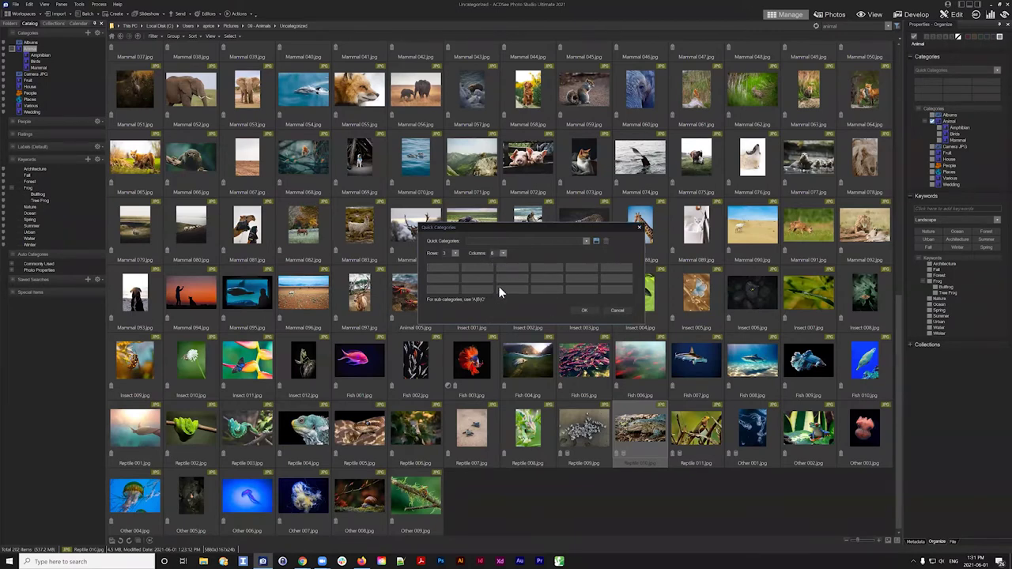
pyautogui.click(493, 273)
# - Set seven rows, enter Animal|Fish, Animal|Reptile and Animal|Insect as quick categories, and save the set as Animal Types
pyautogui.click(455, 253)
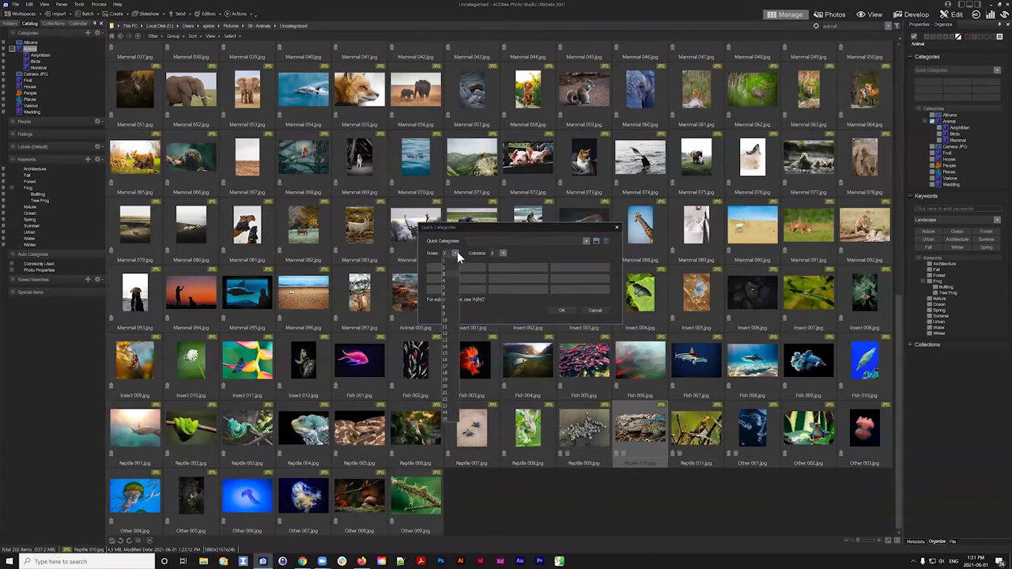
pyautogui.click(448, 299)
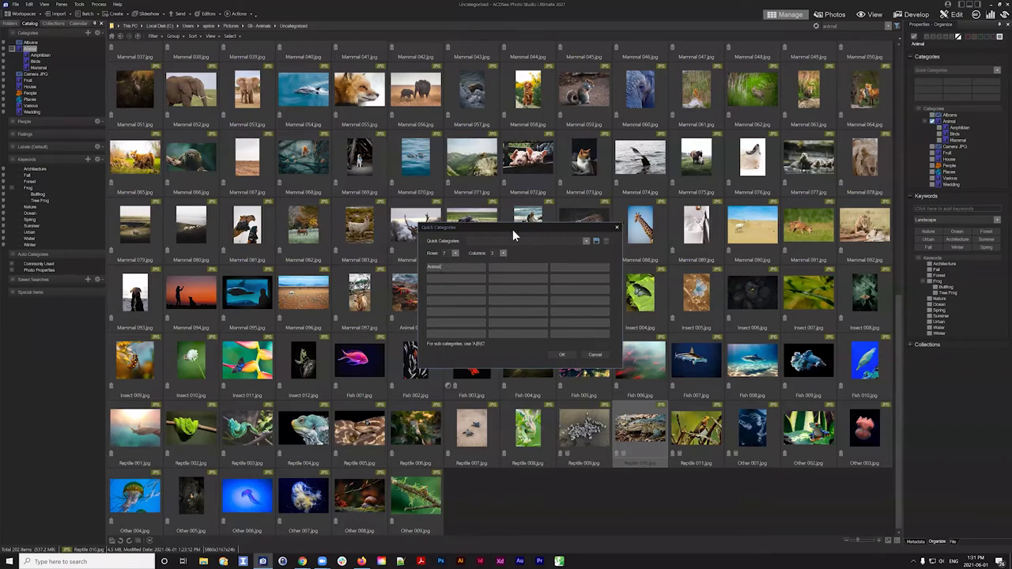
pyautogui.moveTo(511, 227); pyautogui.dragTo(779, 90)
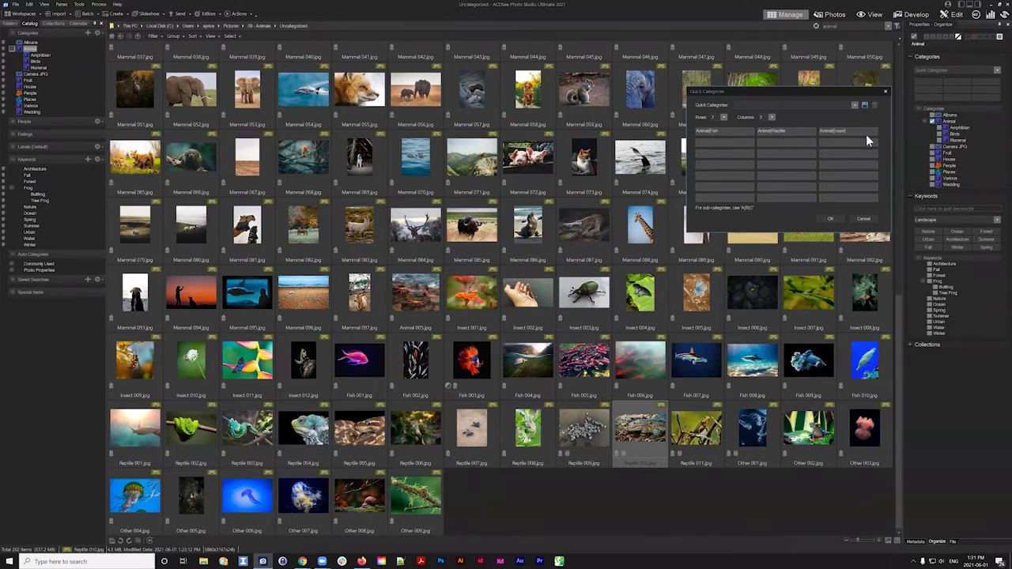
pyautogui.click(828, 218)
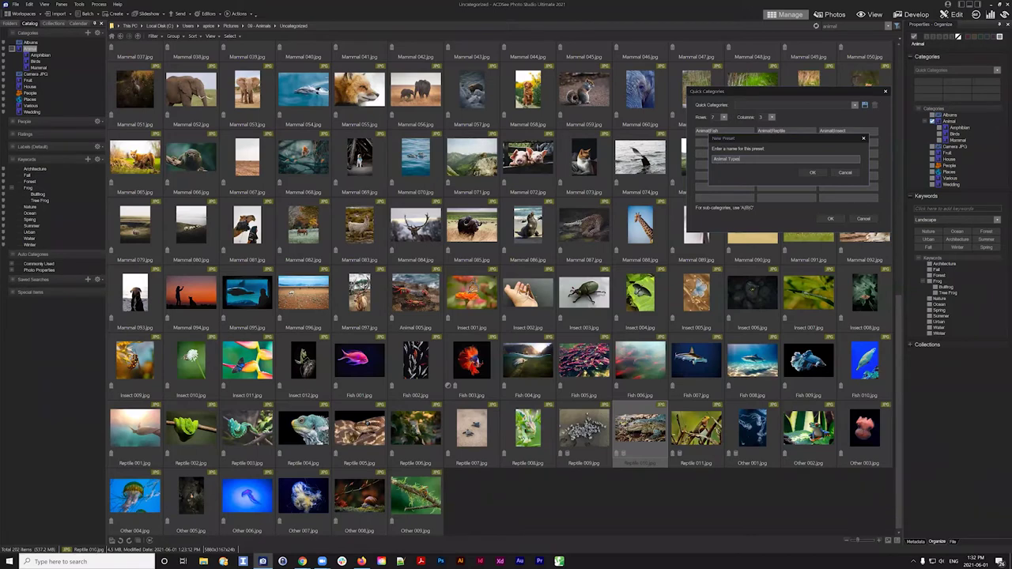
pyautogui.click(817, 173)
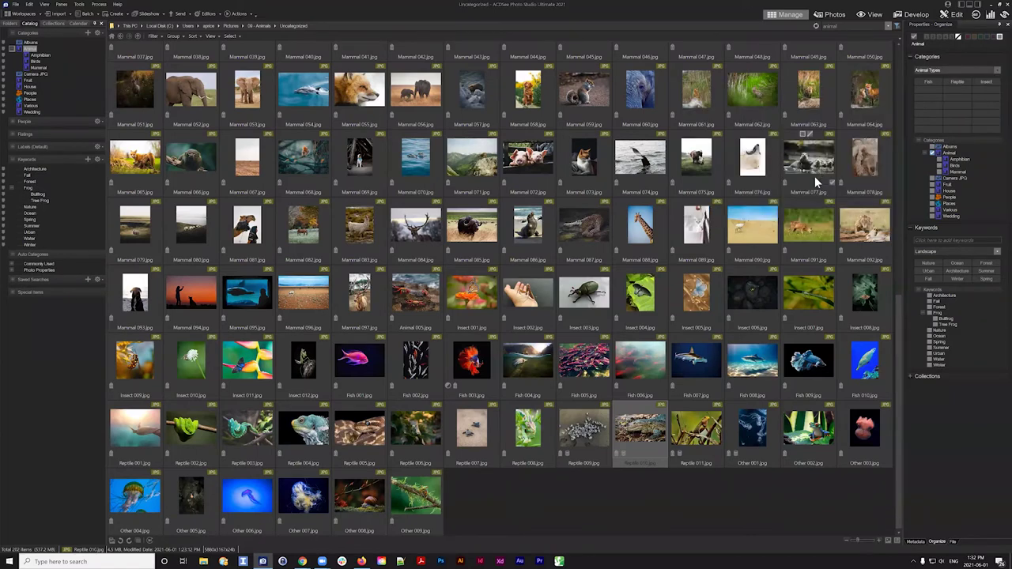
# - Assign the Fish quick category to Reptile 010.jpg, remove it, and assign Reptile instead
pyautogui.click(930, 81)
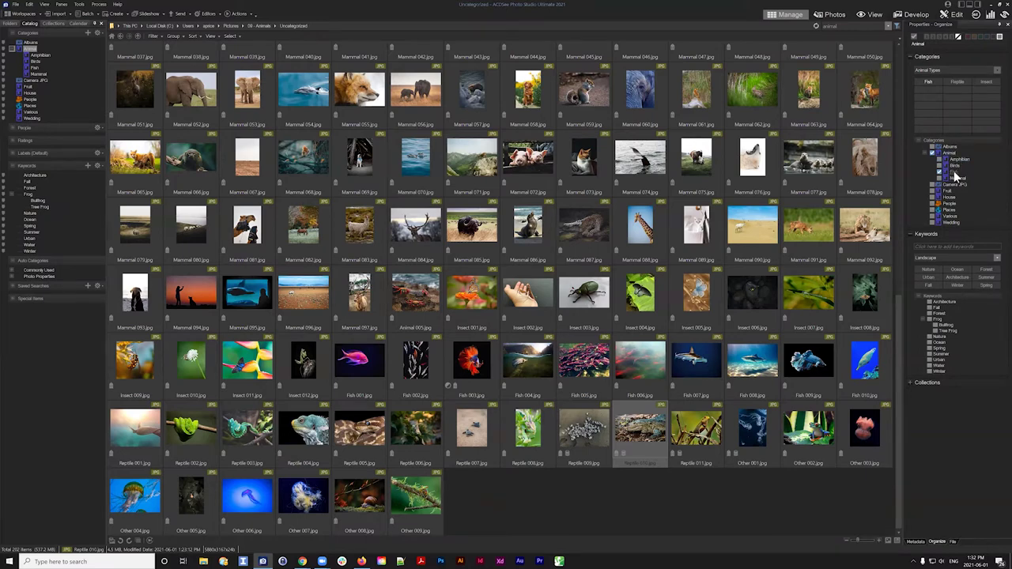
pyautogui.click(953, 172)
pyautogui.click(954, 83)
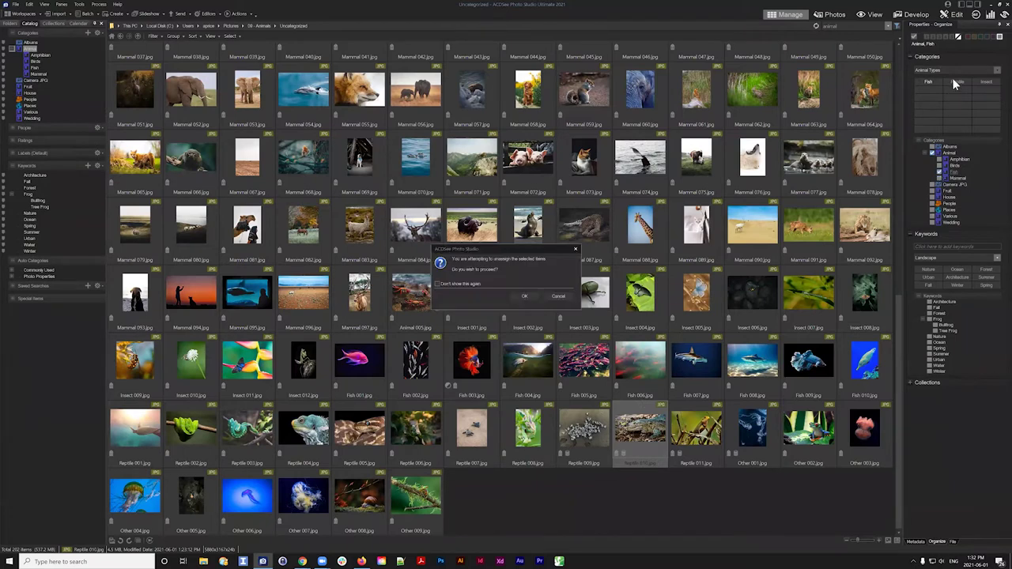
pyautogui.click(524, 297)
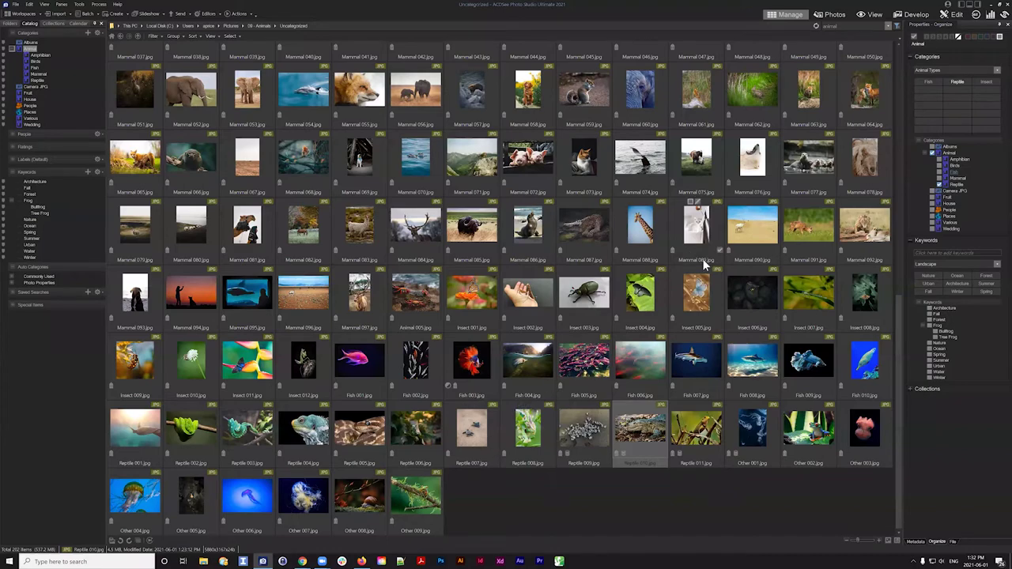
# - Assign the Insect quick category to Insect 003.jpg
pyautogui.scroll(1, 565, 340)
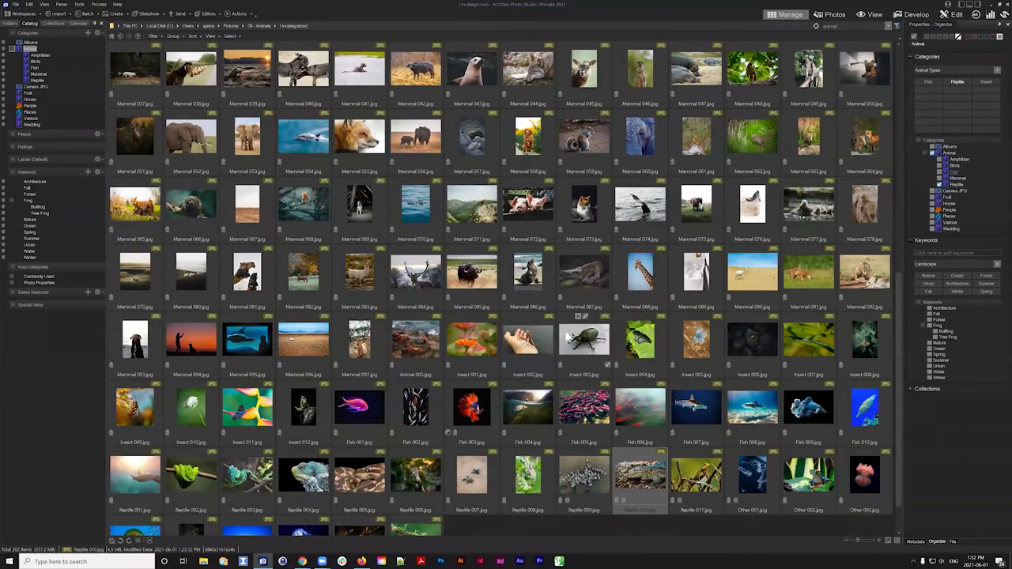
pyautogui.click(988, 83)
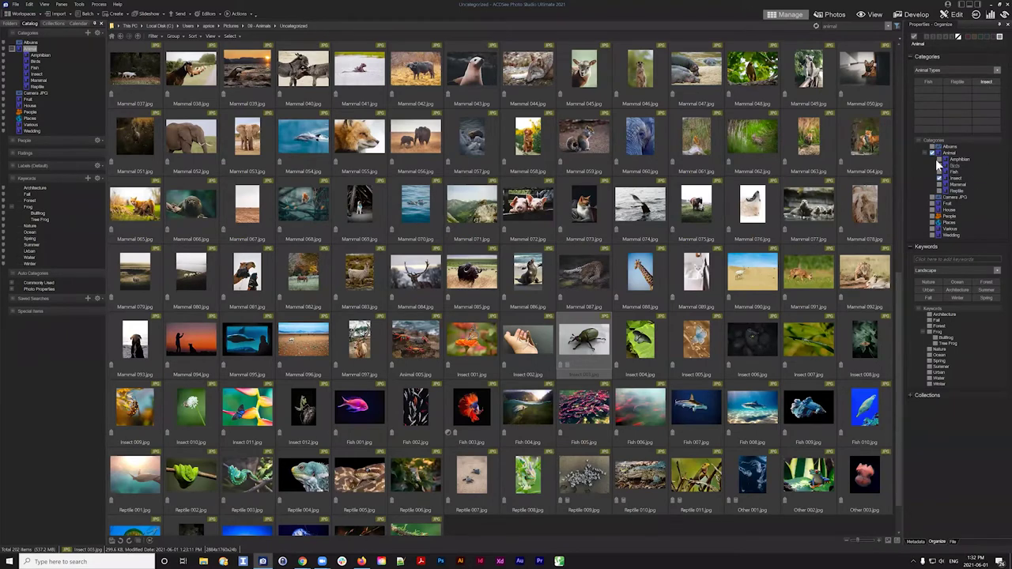
pyautogui.click(954, 186)
# - Look through the photos and the list of quick category sets, keeping Animal Types as the active set
pyautogui.scroll(3, 656, 174)
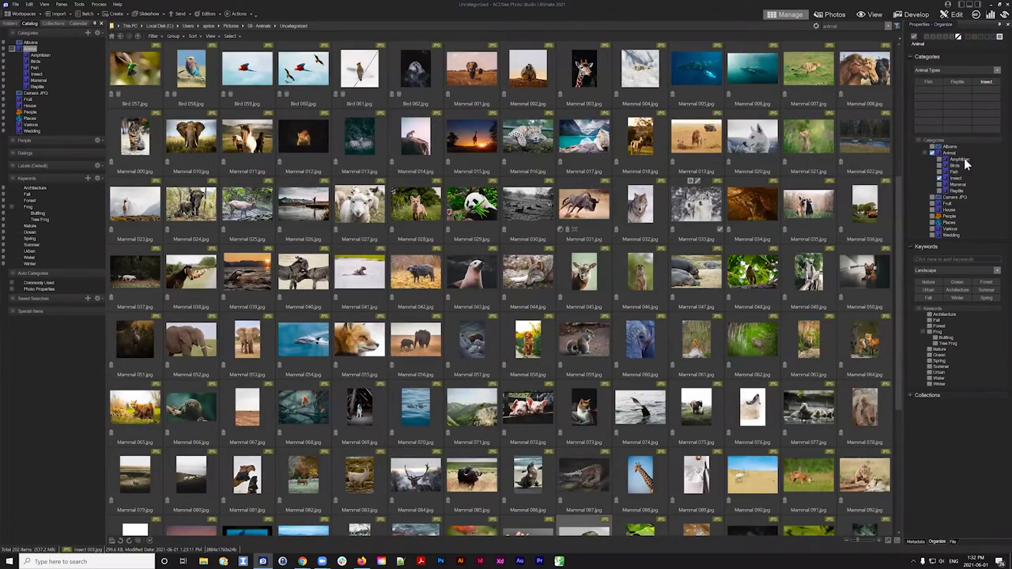
pyautogui.scroll(-4, 957, 155)
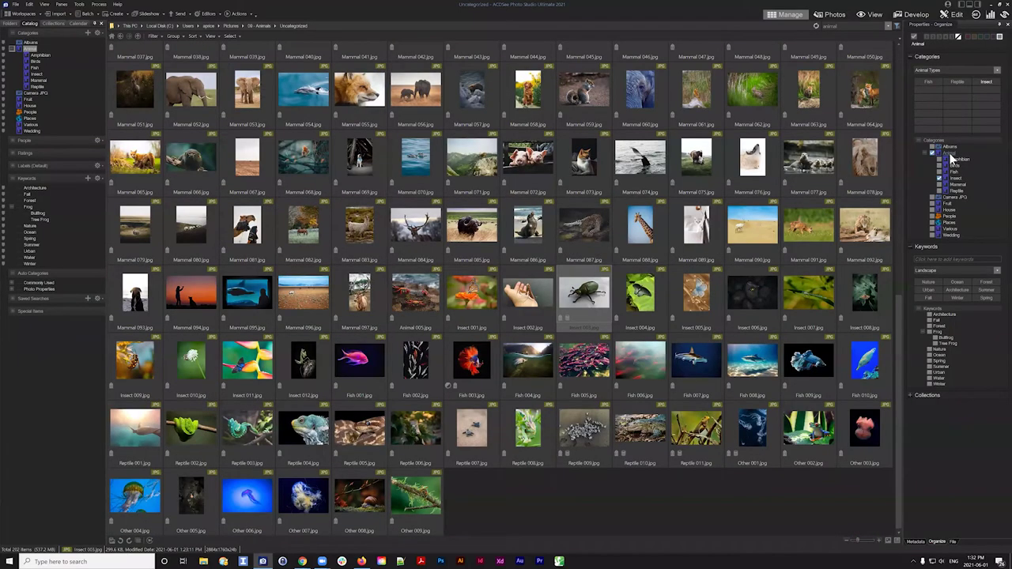
pyautogui.click(934, 71)
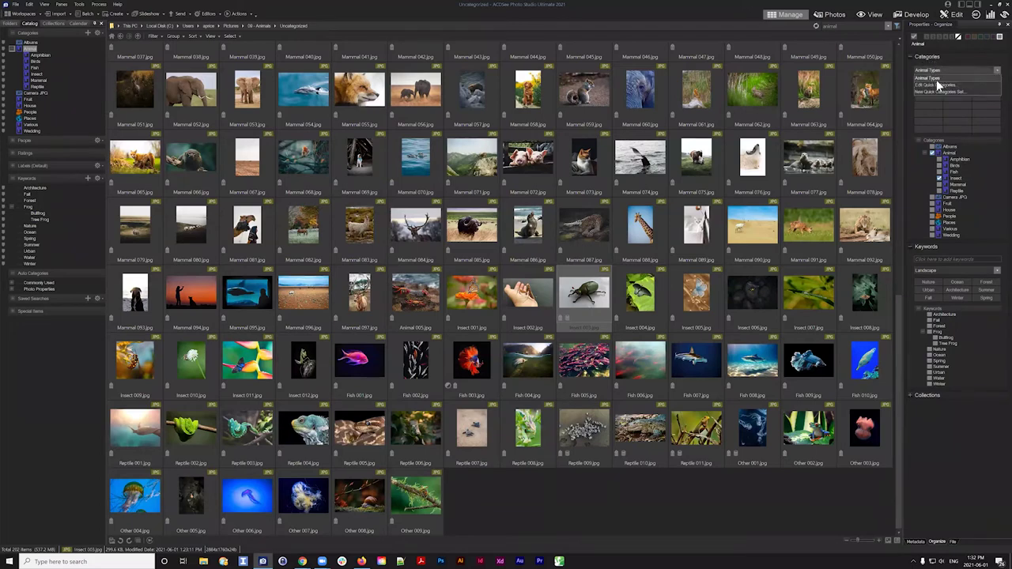
pyautogui.click(932, 77)
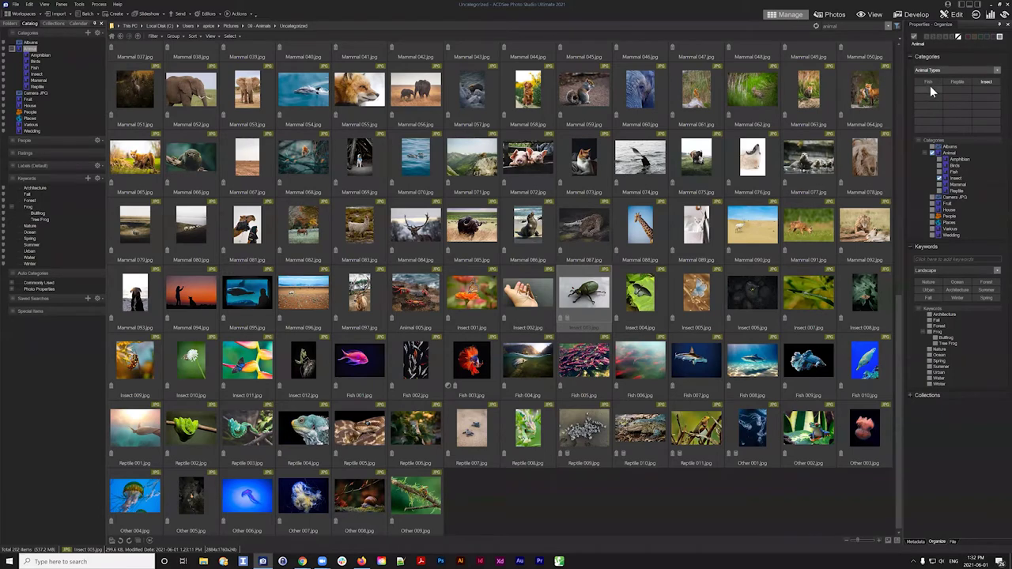
# - Create a sub-category named Other within the Animal category
pyautogui.rightClick(947, 159)
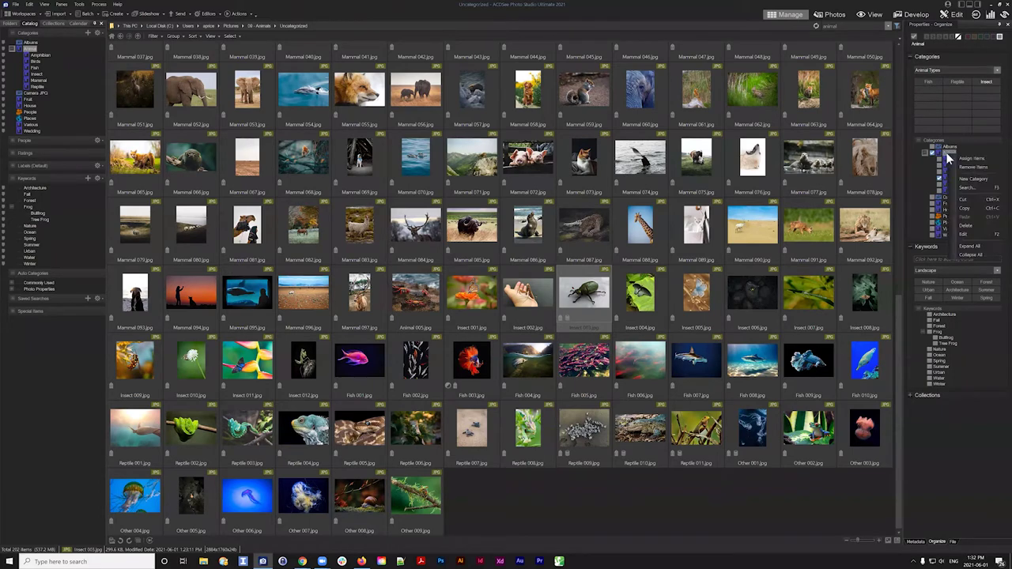
pyautogui.click(976, 182)
pyautogui.click(496, 293)
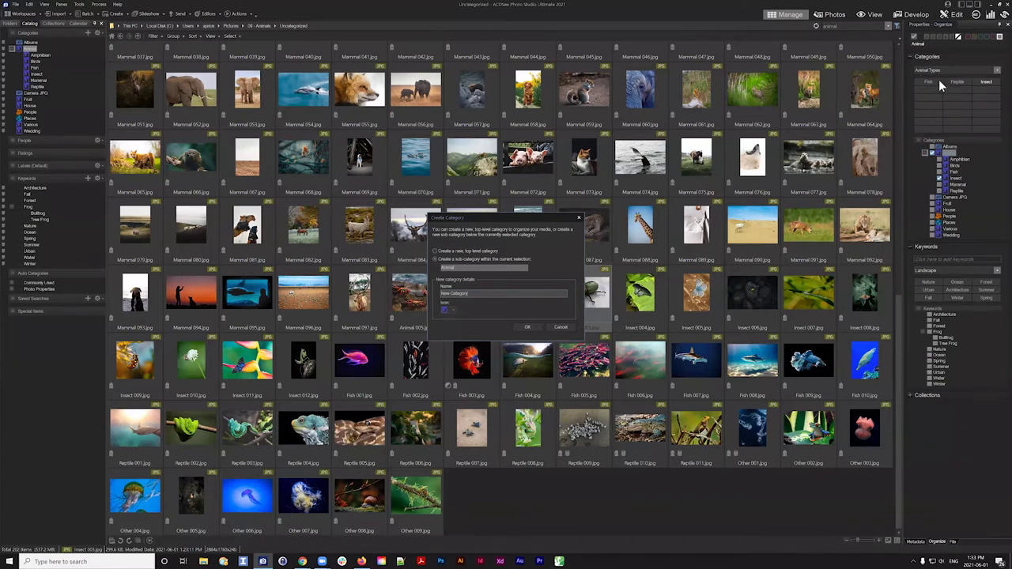
pyautogui.moveTo(490, 293); pyautogui.dragTo(402, 291)
pyautogui.write('Other')
pyautogui.click(528, 324)
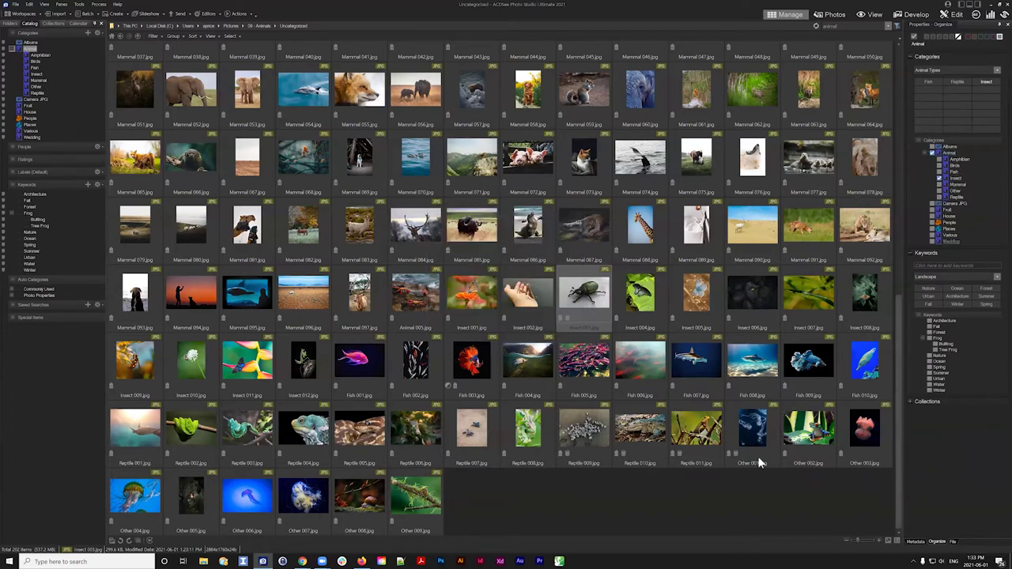
# - Select Bird 001.jpg through Bird 062.jpg and check their assignment to the Birds sub-category
pyautogui.click(680, 502)
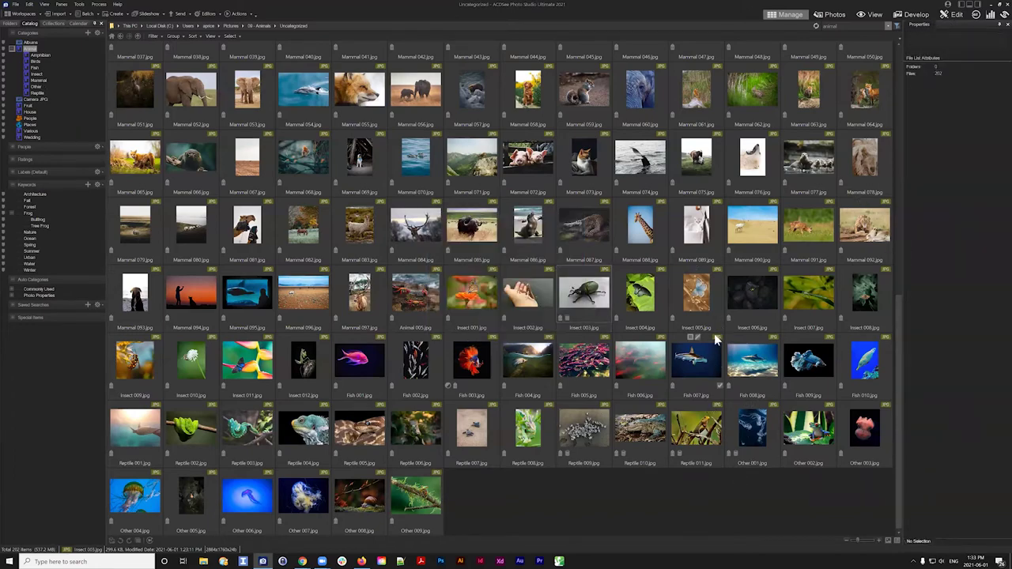
pyautogui.scroll(10, 716, 340)
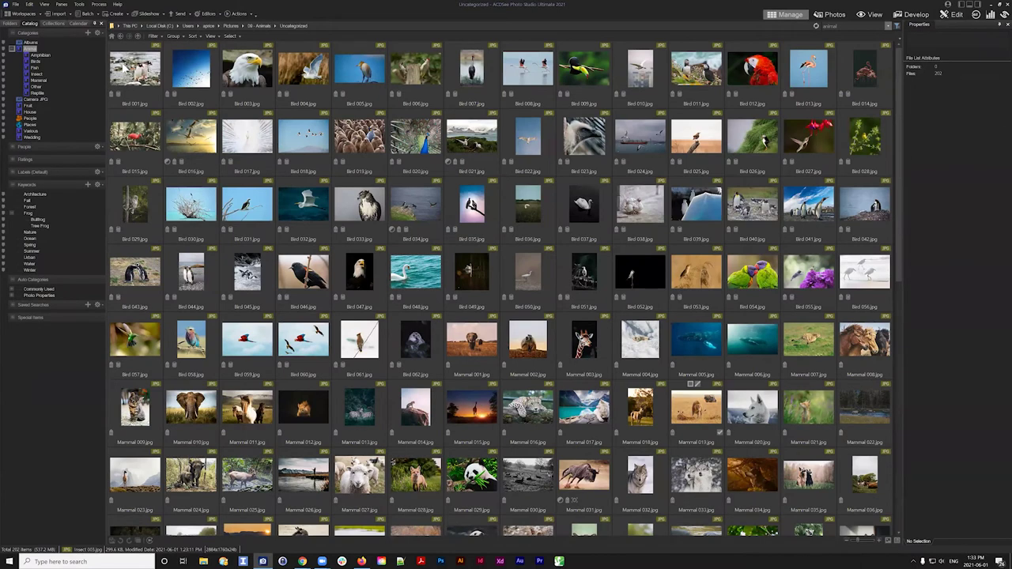
pyautogui.click(123, 68)
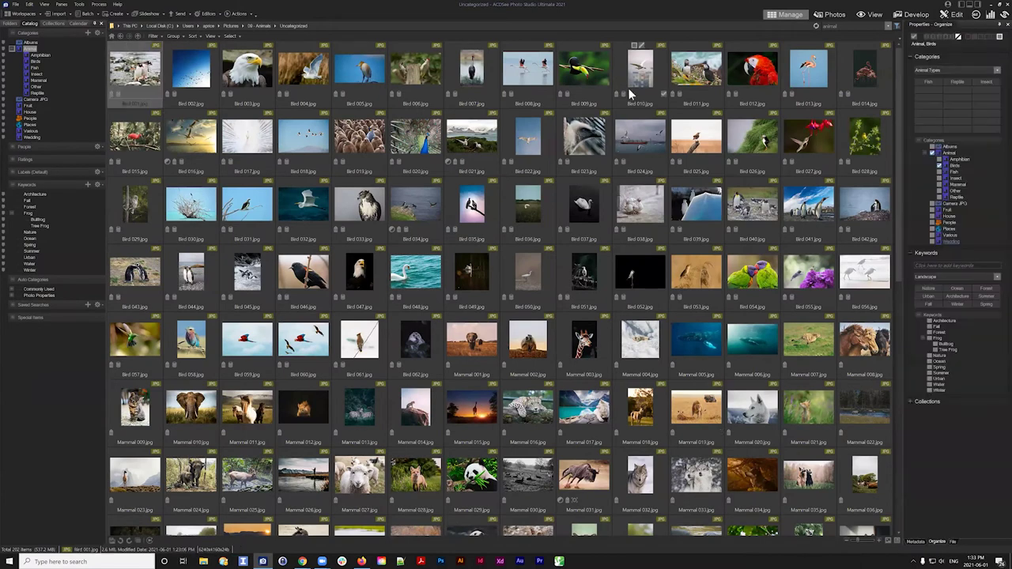
pyautogui.keyDown('shift'); pyautogui.click(407, 342); pyautogui.keyUp('shift')
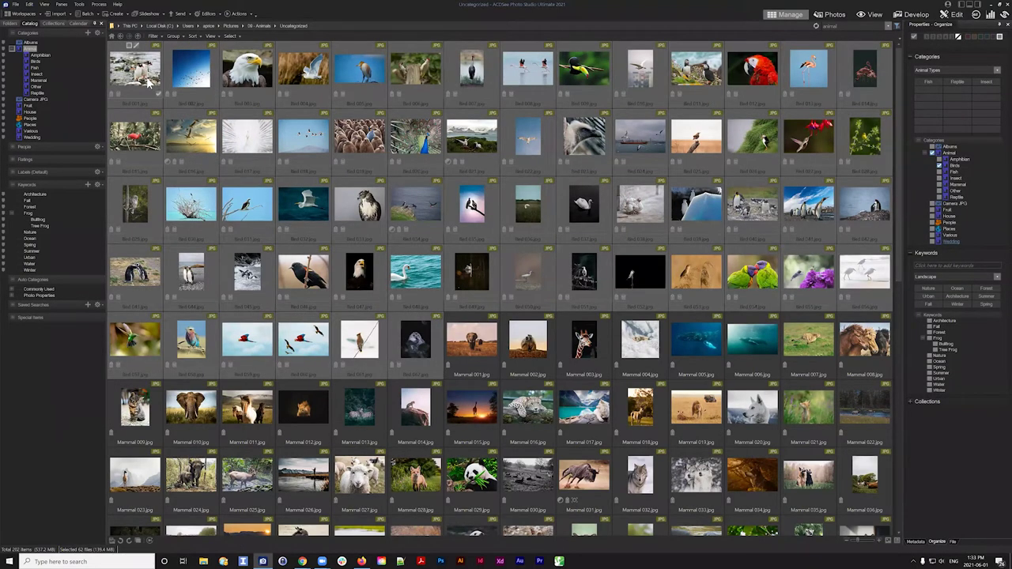
pyautogui.click(944, 165)
# - Select Mammal 001.jpg through Mammal 097.jpg and assign them to the Mammal sub-category
pyautogui.scroll(-3, 494, 261)
pyautogui.scroll(-1, 496, 248)
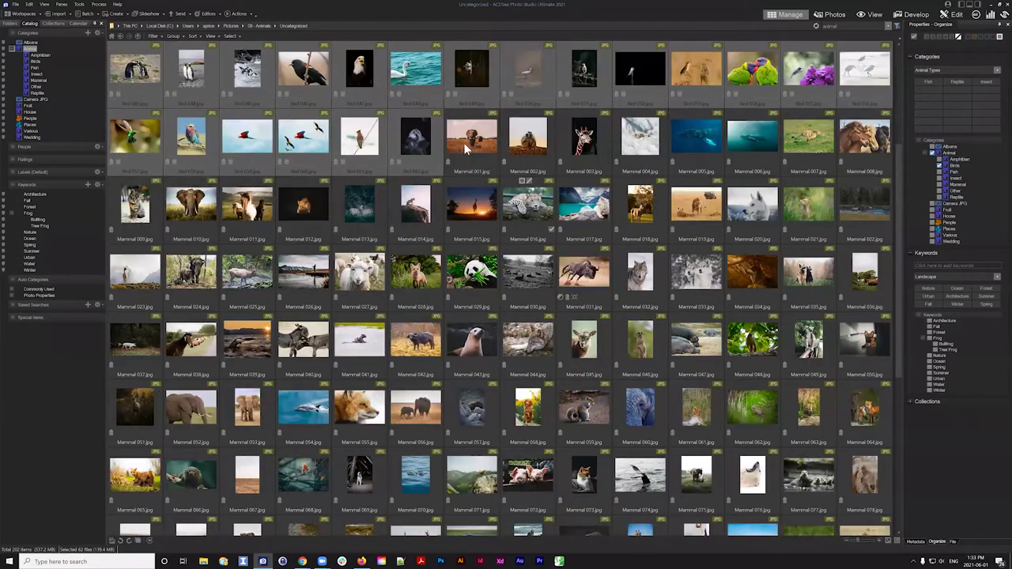
pyautogui.click(469, 141)
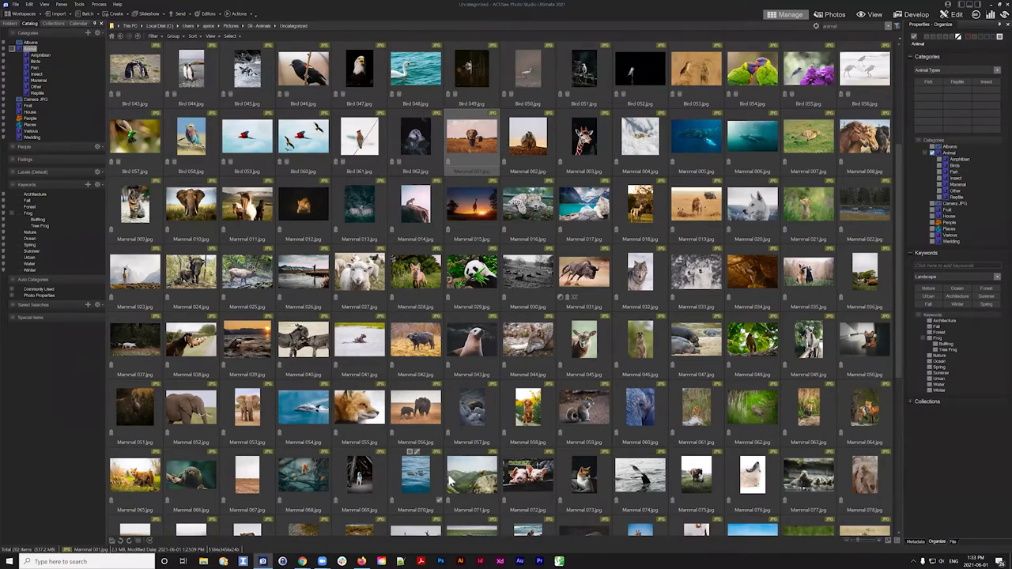
pyautogui.scroll(-1, 534, 410)
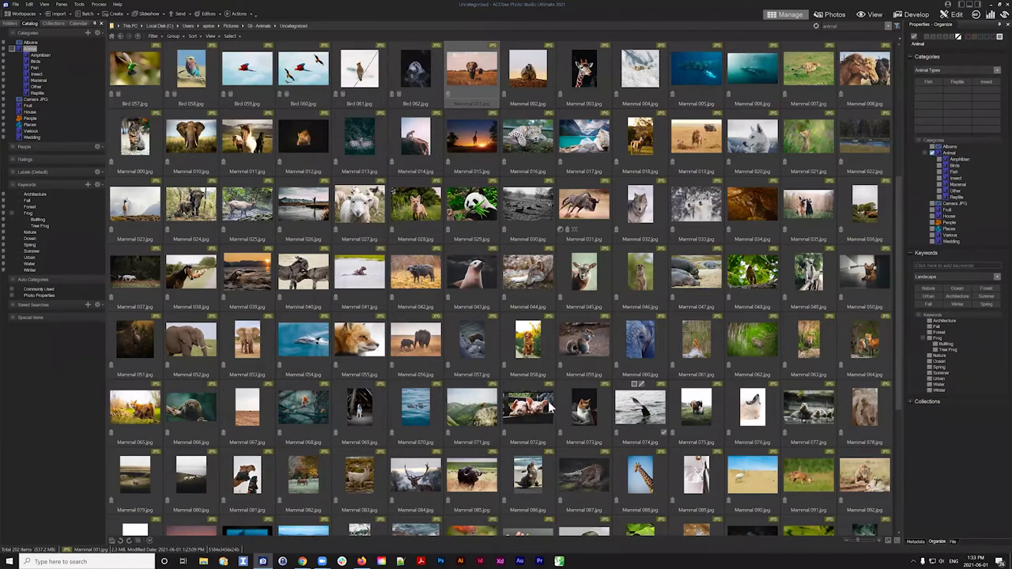
pyautogui.scroll(-1, 552, 408)
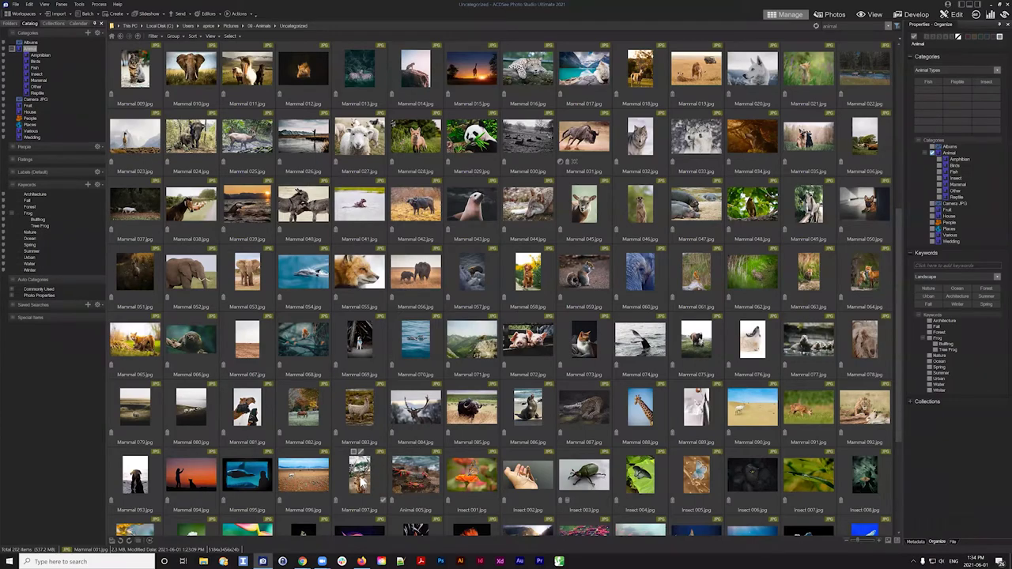
pyautogui.keyDown('shift'); pyautogui.click(360, 475); pyautogui.keyUp('shift')
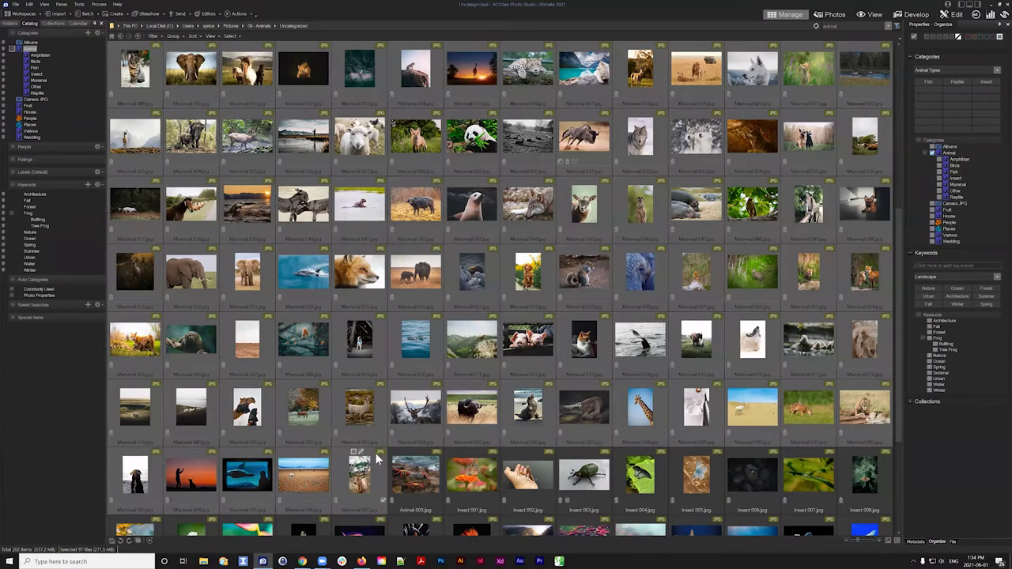
pyautogui.scroll(2, 393, 425)
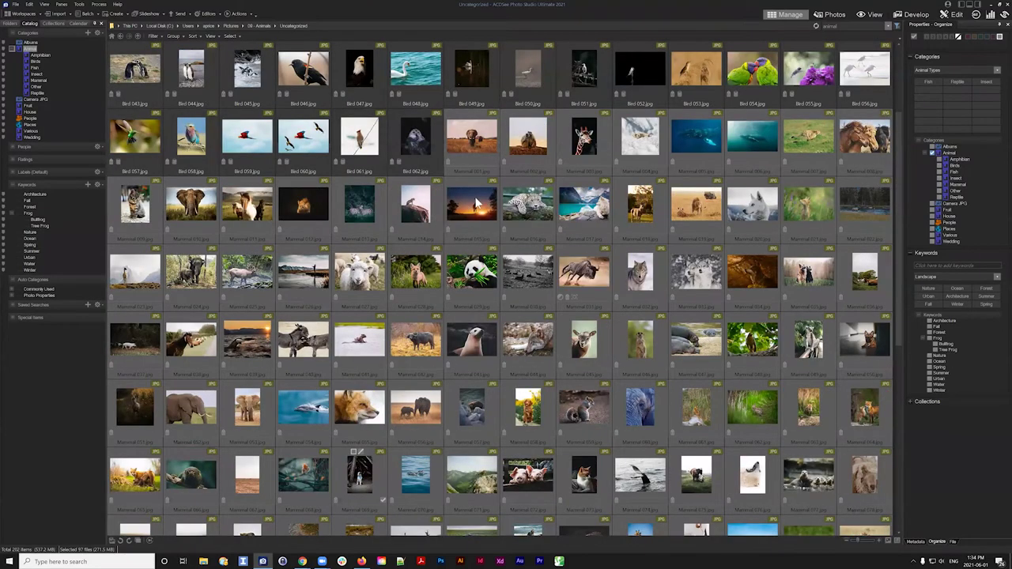
pyautogui.scroll(-1, 584, 251)
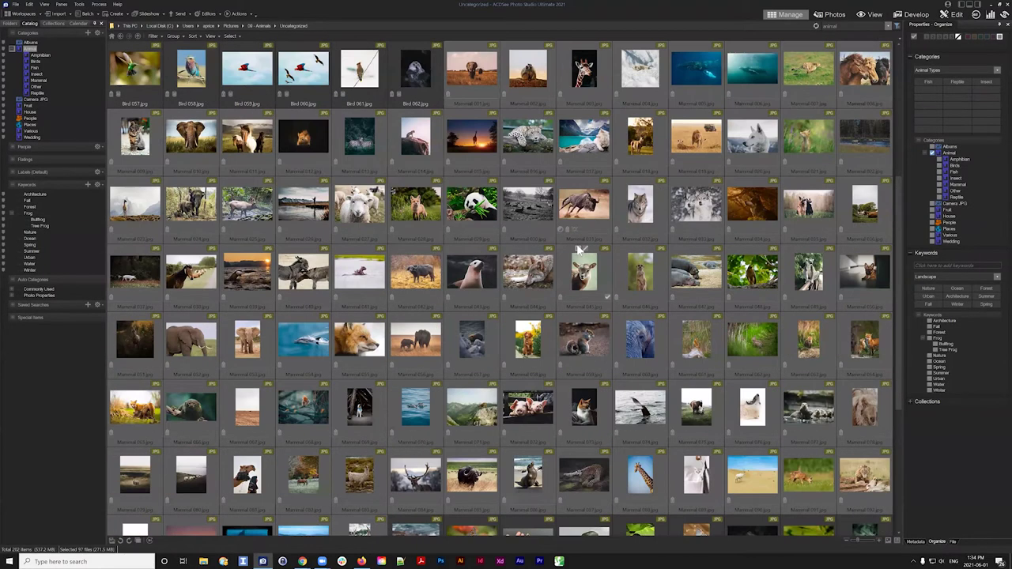
pyautogui.scroll(-1, 584, 252)
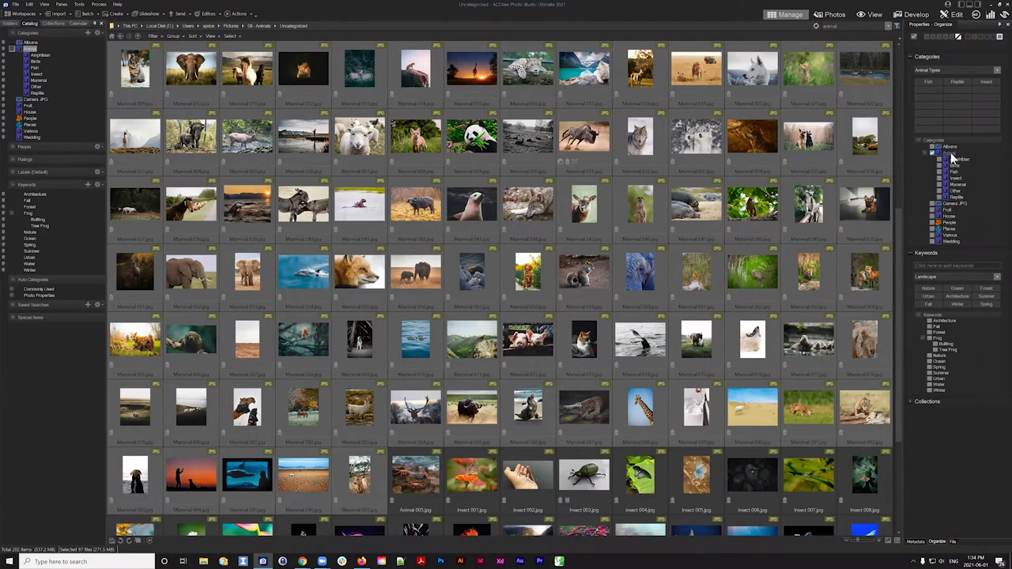
pyautogui.click(940, 186)
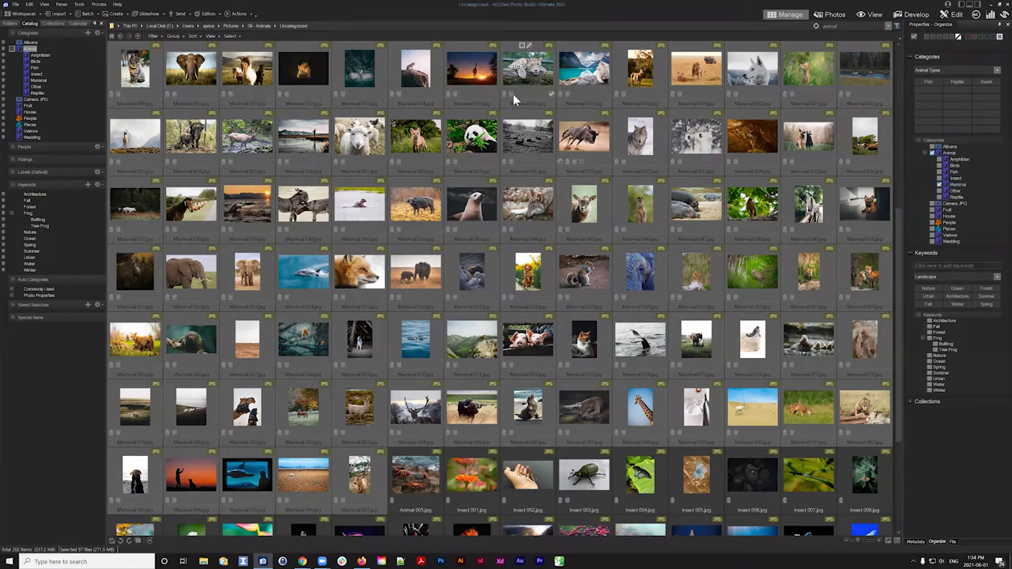
# - Select Insect 001.jpg through Insect 012.jpg and assign them to the Insect sub-category
pyautogui.scroll(-1, 616, 167)
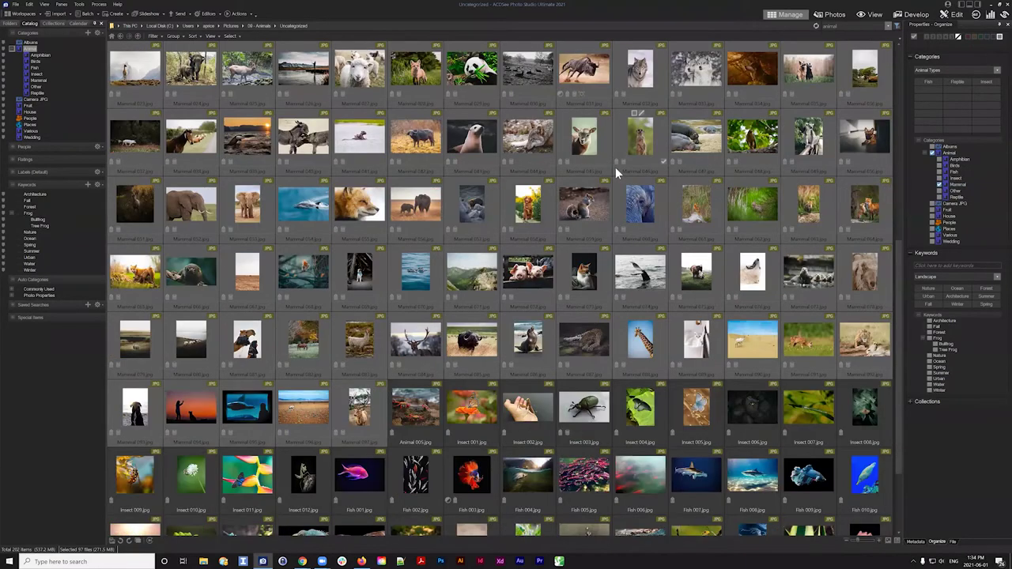
pyautogui.scroll(-2, 618, 157)
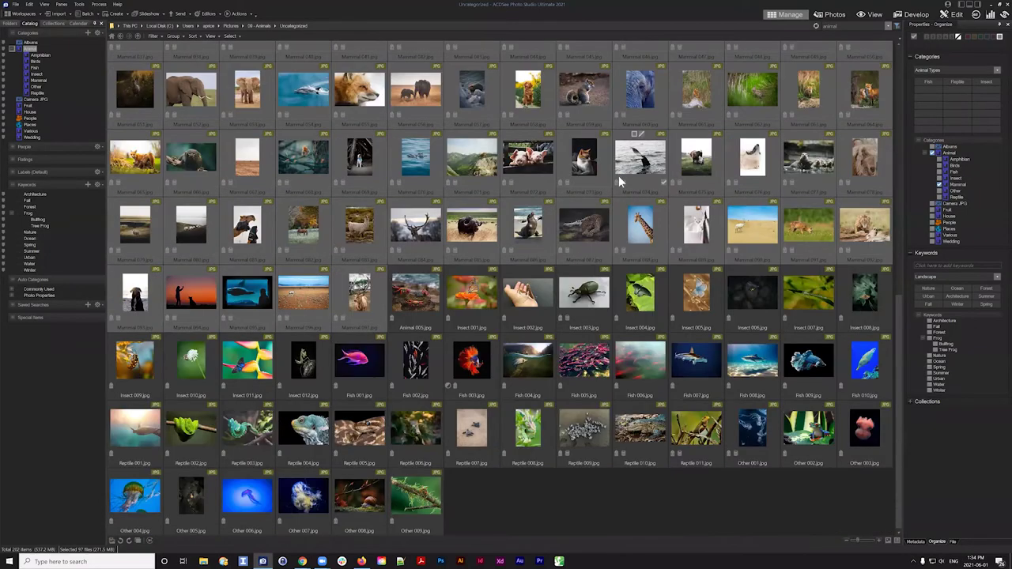
pyautogui.click(465, 297)
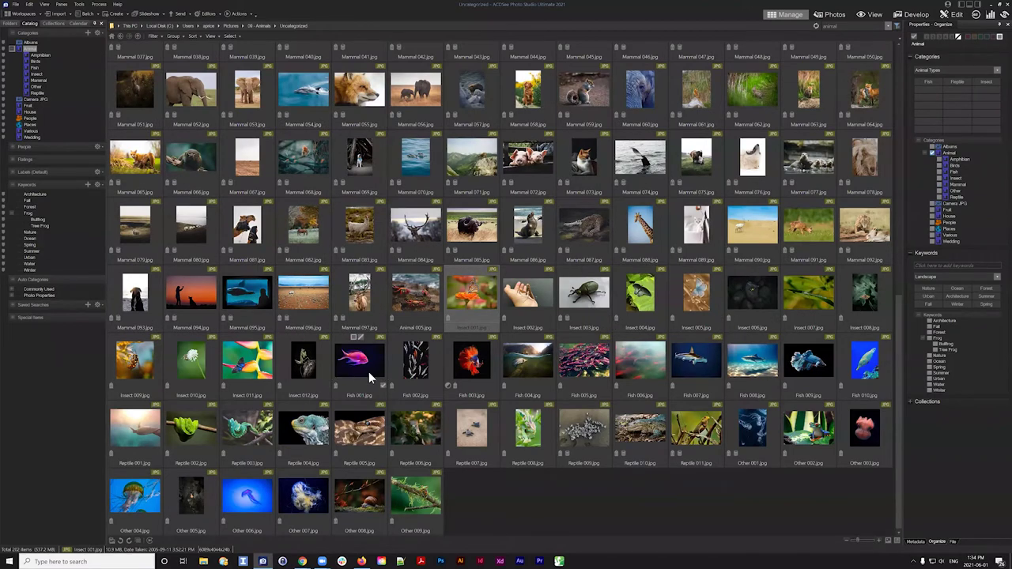
pyautogui.keyDown('shift'); pyautogui.click(247, 360); pyautogui.keyUp('shift')
pyautogui.click(940, 180)
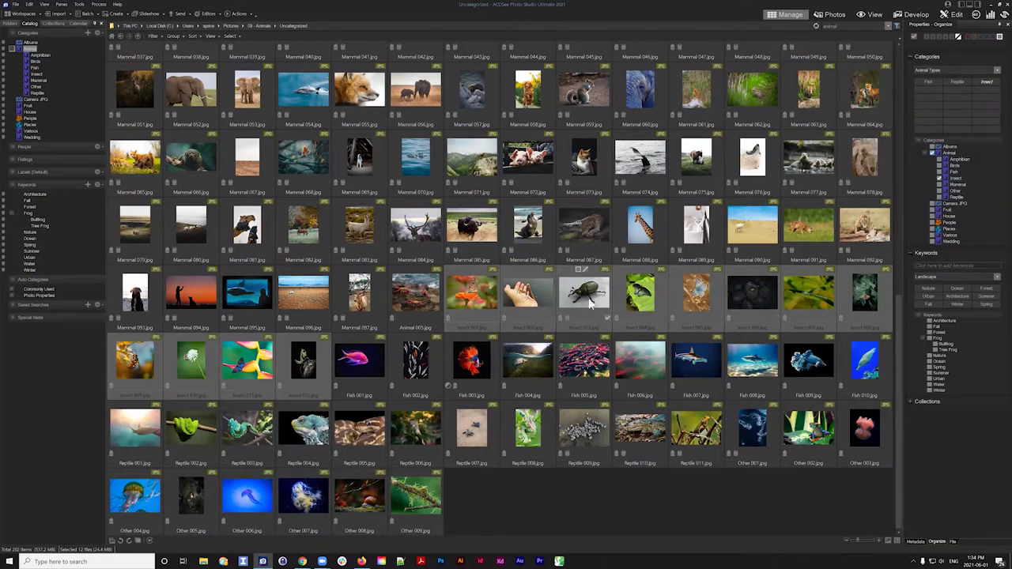
pyautogui.click(940, 181)
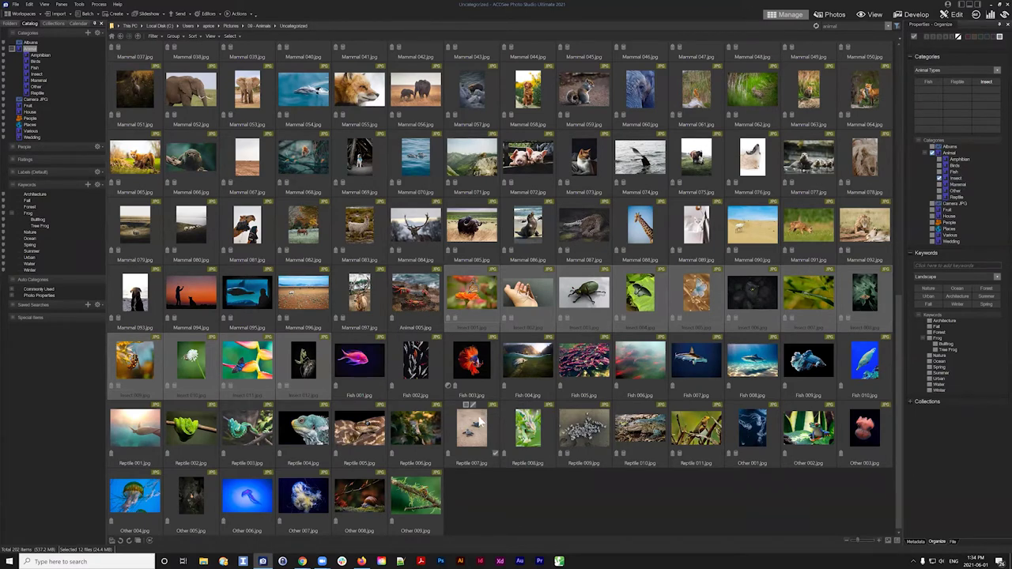
# - Select Fish 001.jpg through Fish 010.jpg and assign them to the Fish sub-category
pyautogui.click(362, 369)
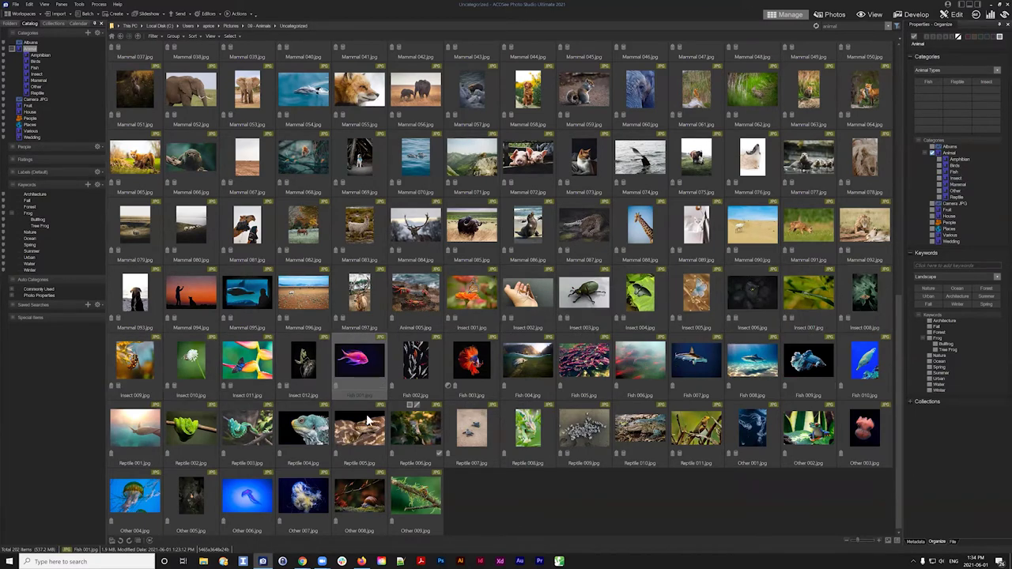
pyautogui.keyDown('shift'); pyautogui.click(867, 363); pyautogui.keyUp('shift')
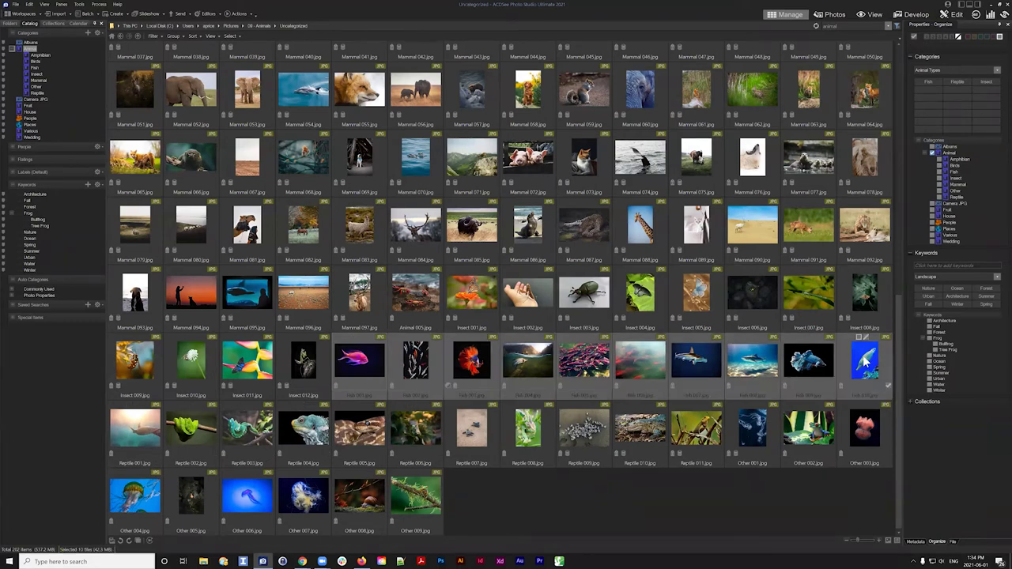
pyautogui.click(940, 173)
# - Select Reptile 001.jpg through Reptile 011.jpg and assign them to the Reptile sub-category
pyautogui.click(133, 443)
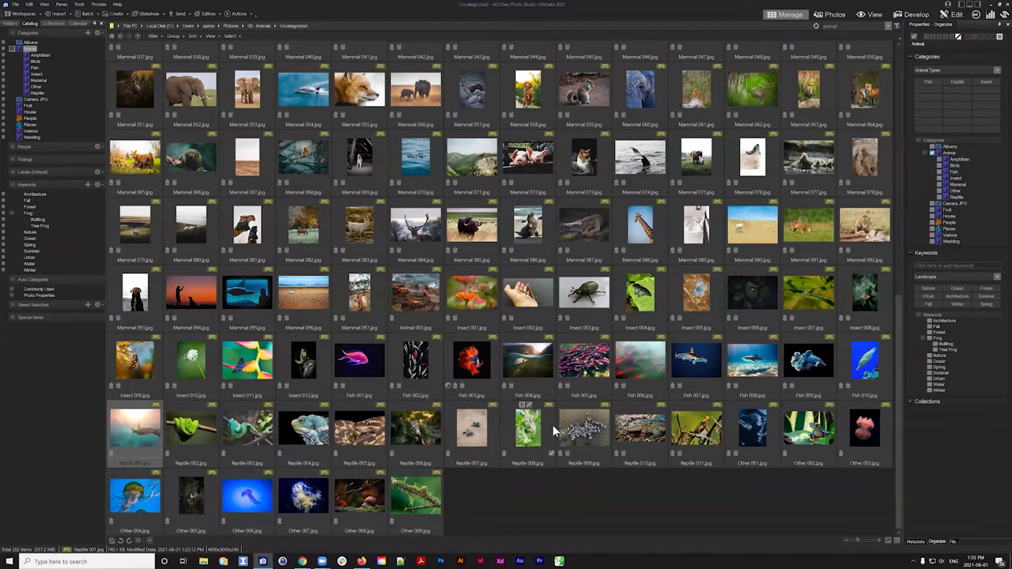
pyautogui.keyDown('shift'); pyautogui.click(710, 433); pyautogui.keyUp('shift')
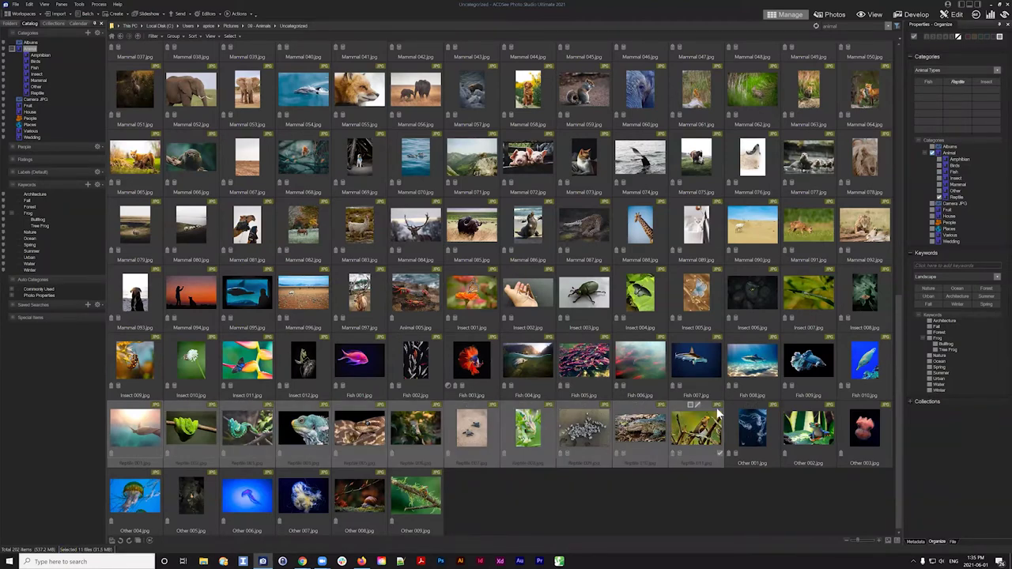
pyautogui.click(939, 198)
# - Select Other 001.jpg through Other 009.jpg plus Animal 005.jpg and assign them to the Other sub-category
pyautogui.keyDown('shift'); pyautogui.click(421, 503); pyautogui.keyUp('shift')
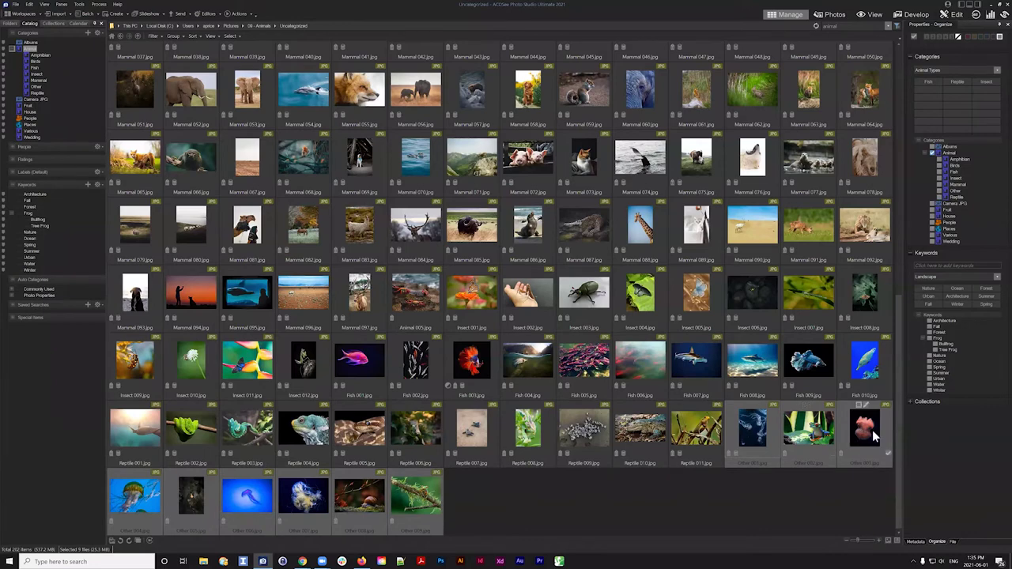
pyautogui.keyDown('ctrl'); pyautogui.click(413, 291); pyautogui.keyUp('ctrl')
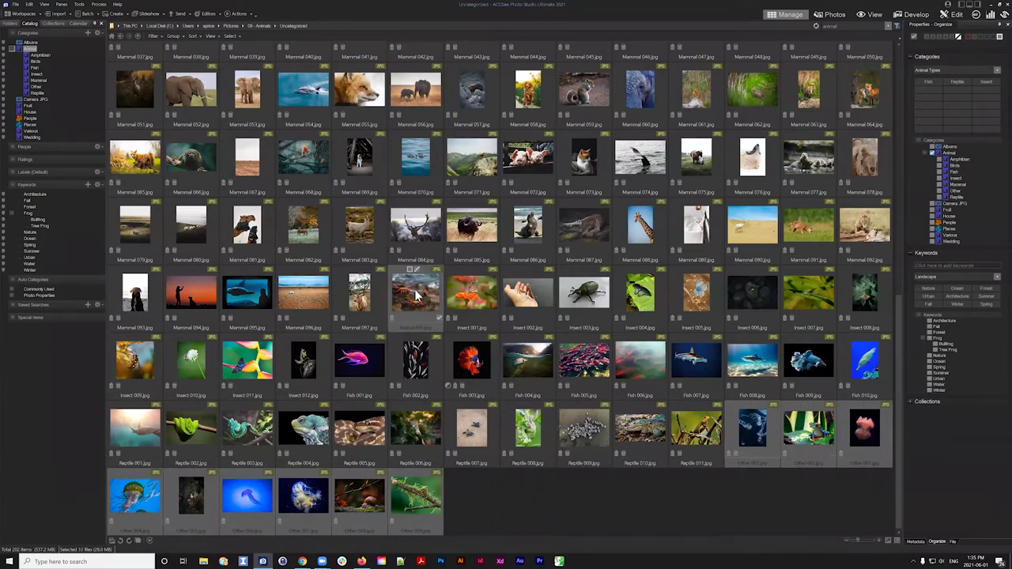
pyautogui.click(940, 191)
# - Leave the Uncategorized photos and return to the parent folder 09 - Animals
pyautogui.scroll(3, 440, 216)
pyautogui.scroll(3, 440, 215)
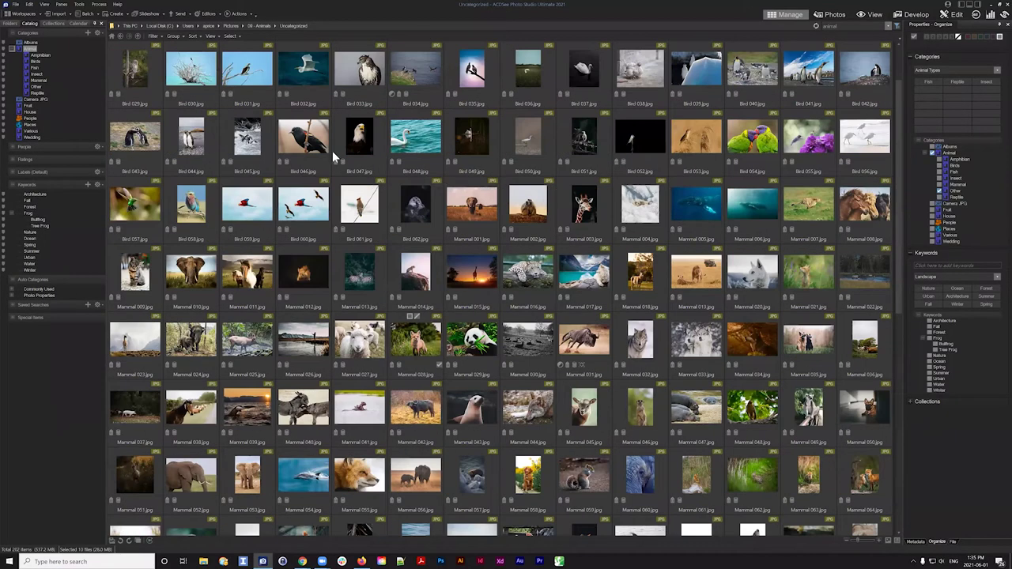
pyautogui.scroll(1, 124, 39)
pyautogui.click(121, 36)
pyautogui.click(120, 34)
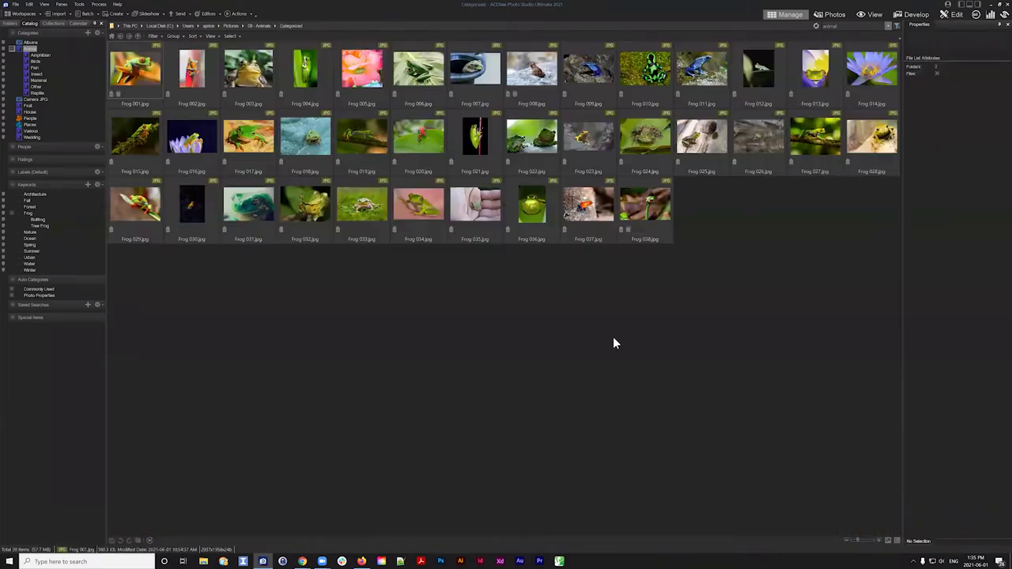
pyautogui.click(120, 36)
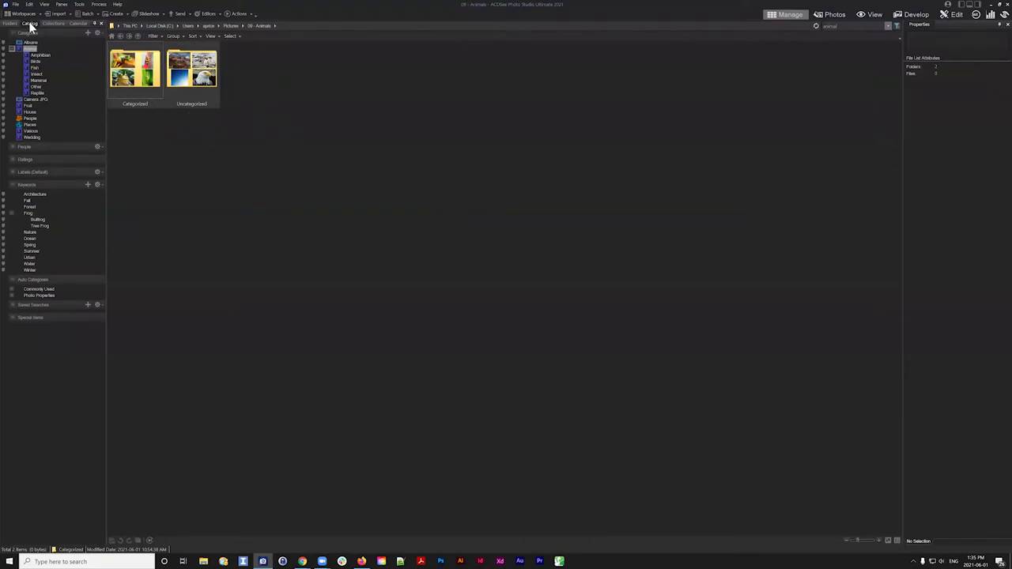
# - Review the photos filed under the Animal category and under its sub-categories, from Amphibian through Reptile
pyautogui.click(33, 49)
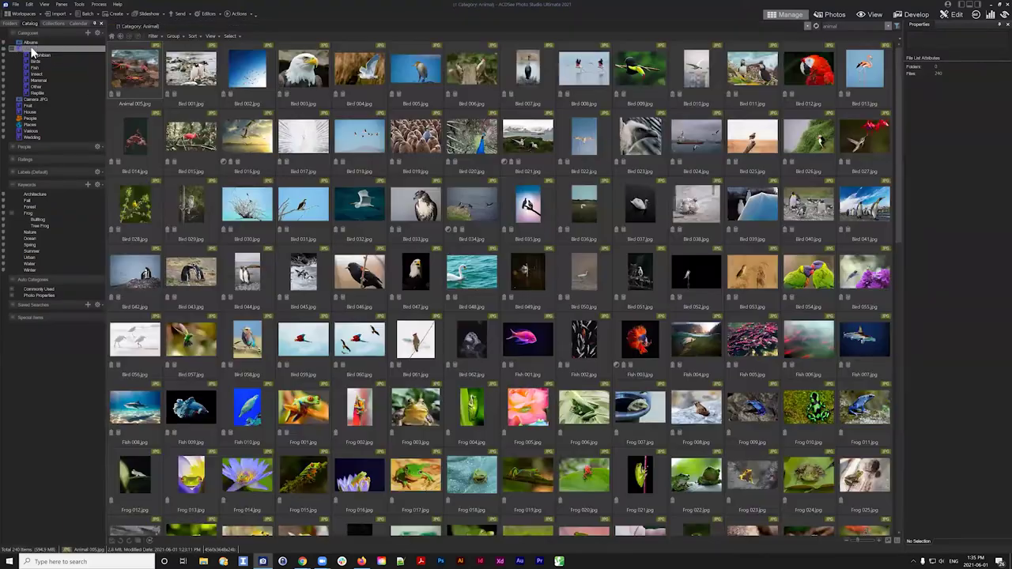
pyautogui.scroll(-5, 560, 345)
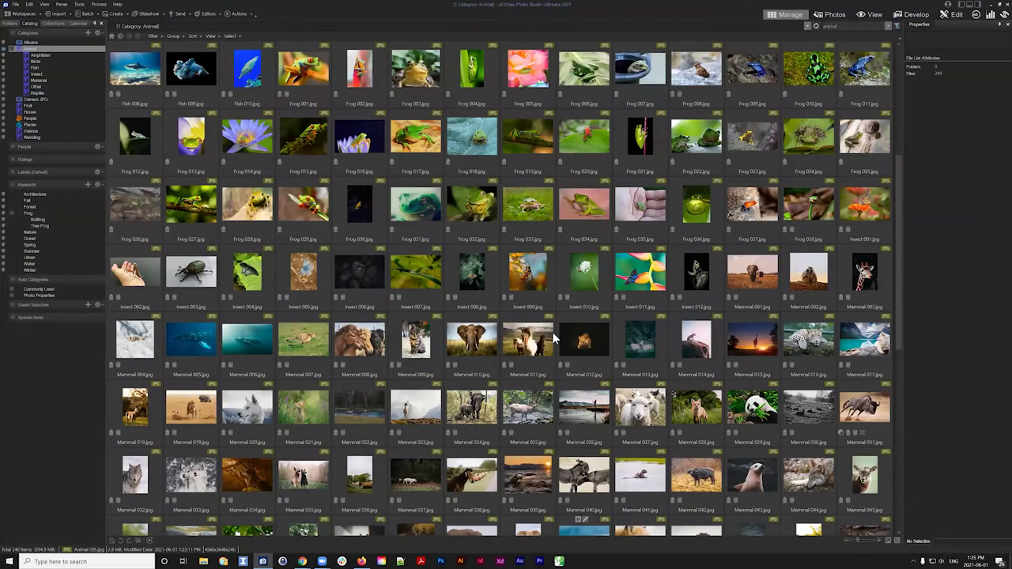
pyautogui.click(41, 54)
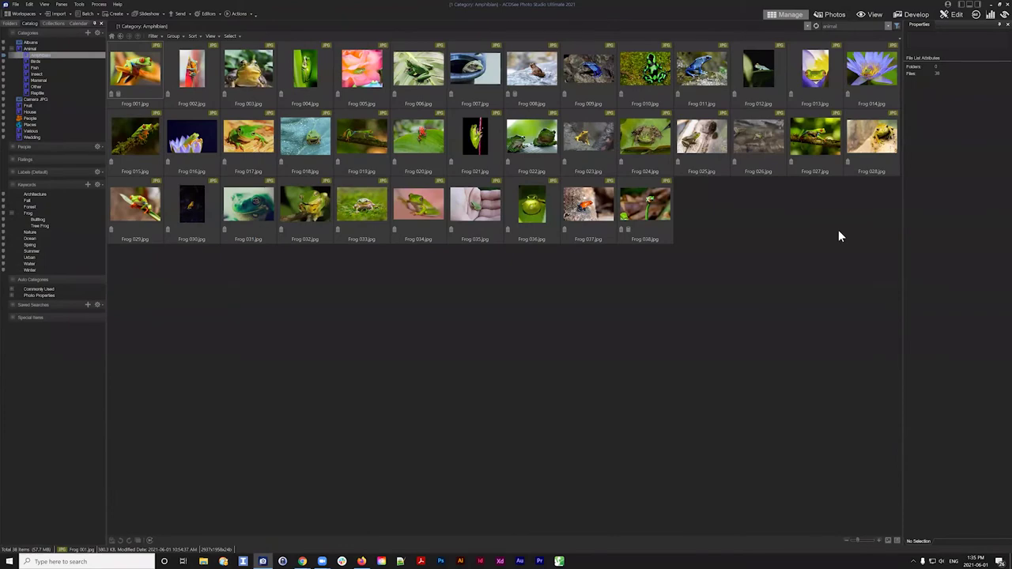
pyautogui.click(35, 62)
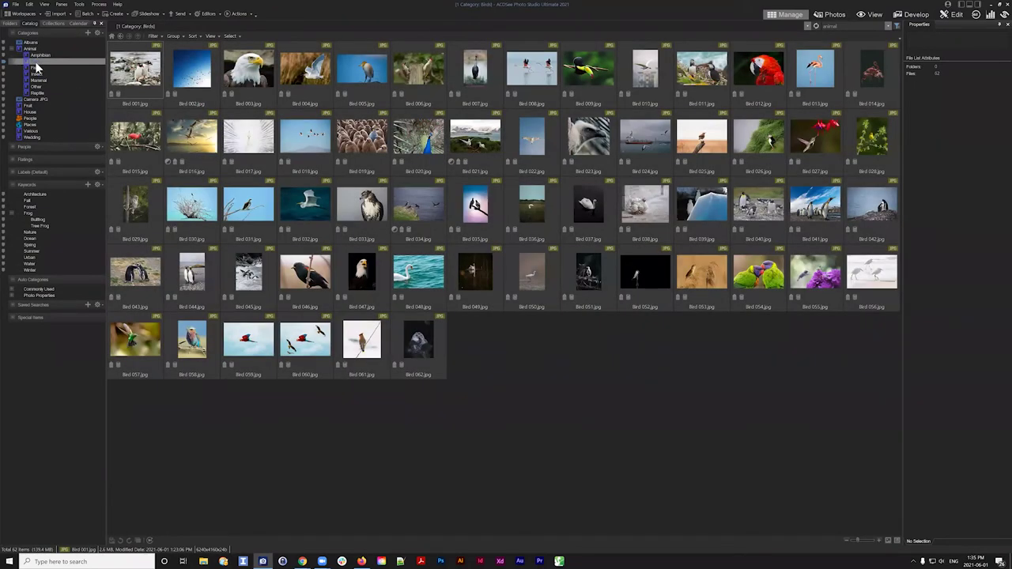
pyautogui.click(35, 68)
pyautogui.click(37, 74)
pyautogui.click(38, 81)
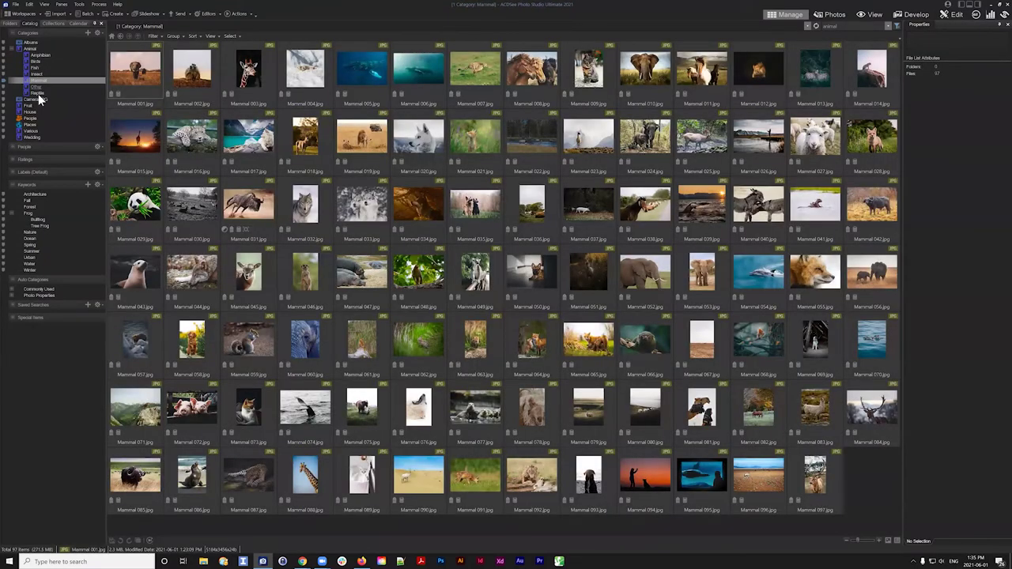
pyautogui.click(37, 88)
pyautogui.click(37, 94)
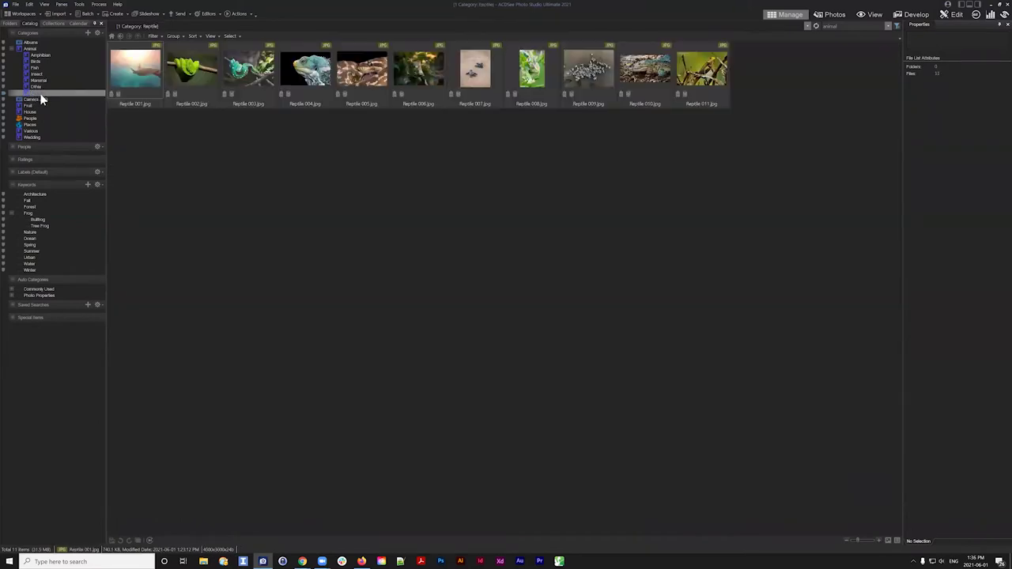
pyautogui.click(36, 69)
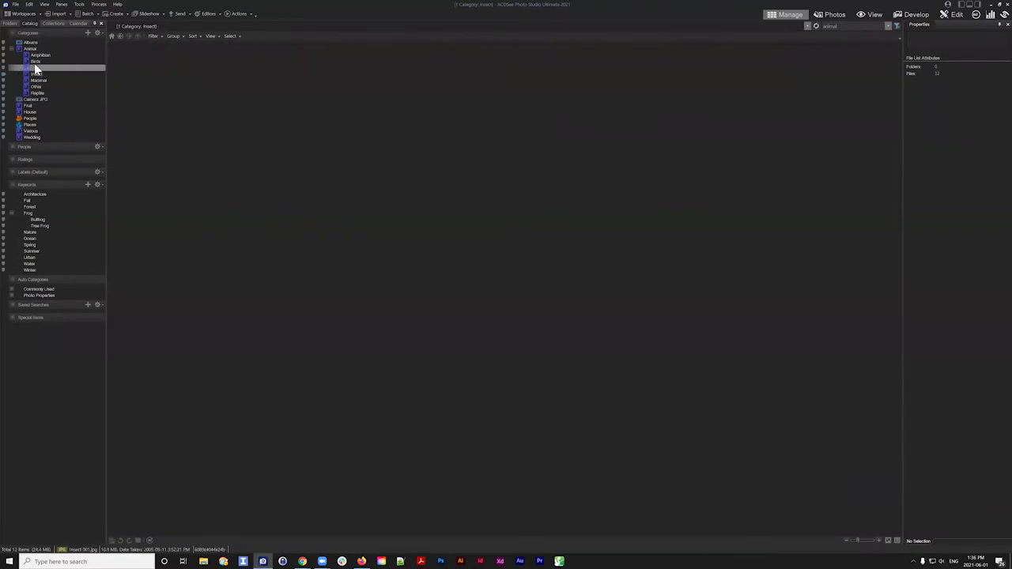
pyautogui.click(36, 57)
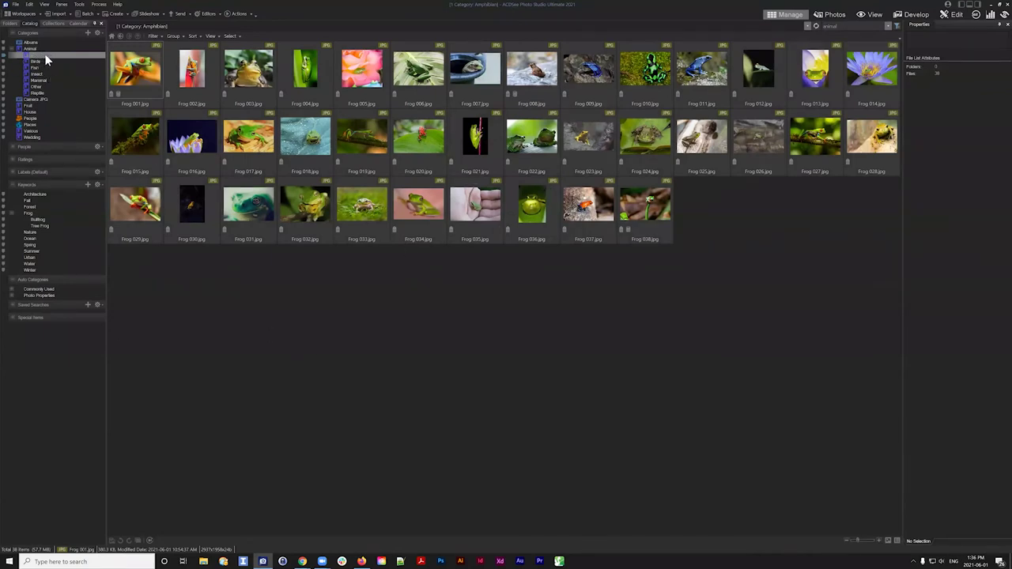
# - Open the Categorized folder inside 09 - Animals from the folder tree and bring back the catalog's category list
pyautogui.click(121, 33)
pyautogui.click(120, 33)
pyautogui.click(11, 24)
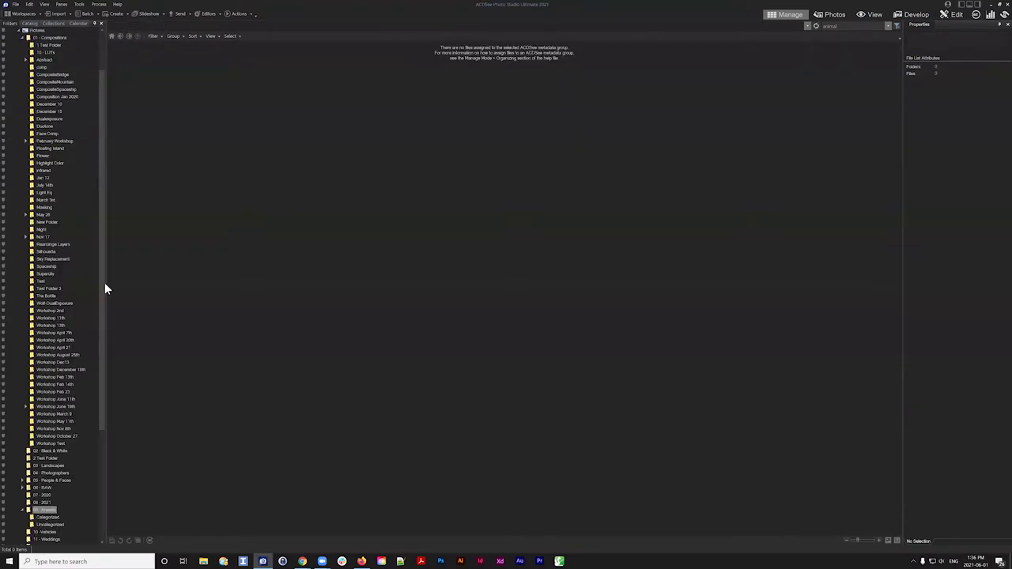
pyautogui.click(51, 511)
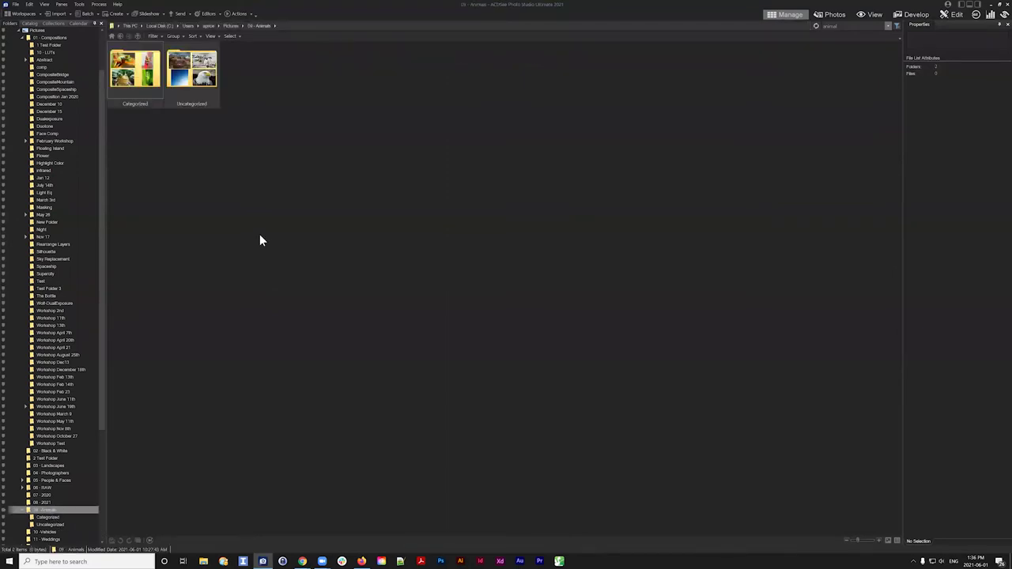
pyautogui.doubleClick(146, 77)
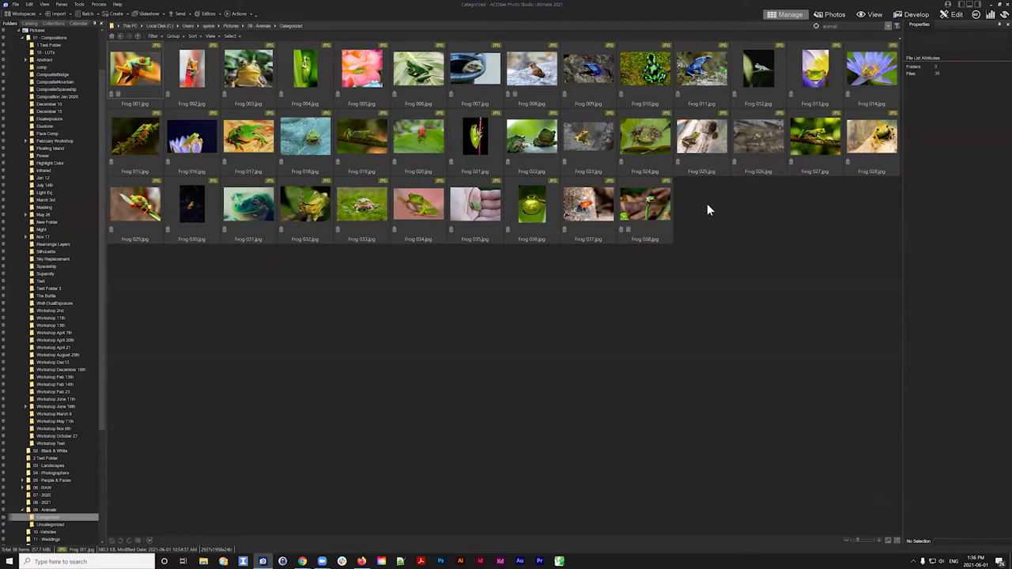
pyautogui.click(29, 23)
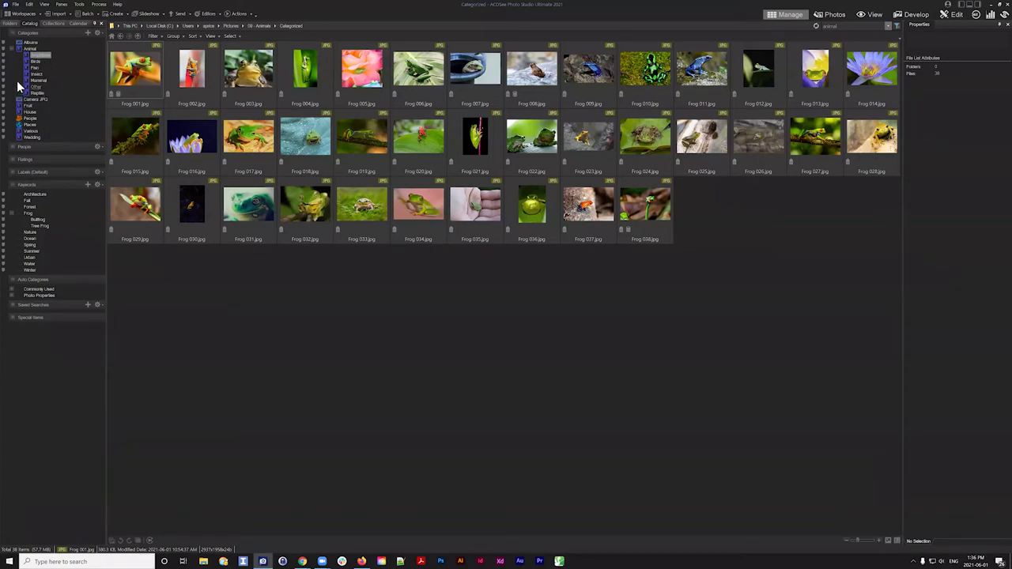
# - Review the photos filed under the Insect, Amphibian, Mammal and Reptile sub-categories
pyautogui.click(37, 73)
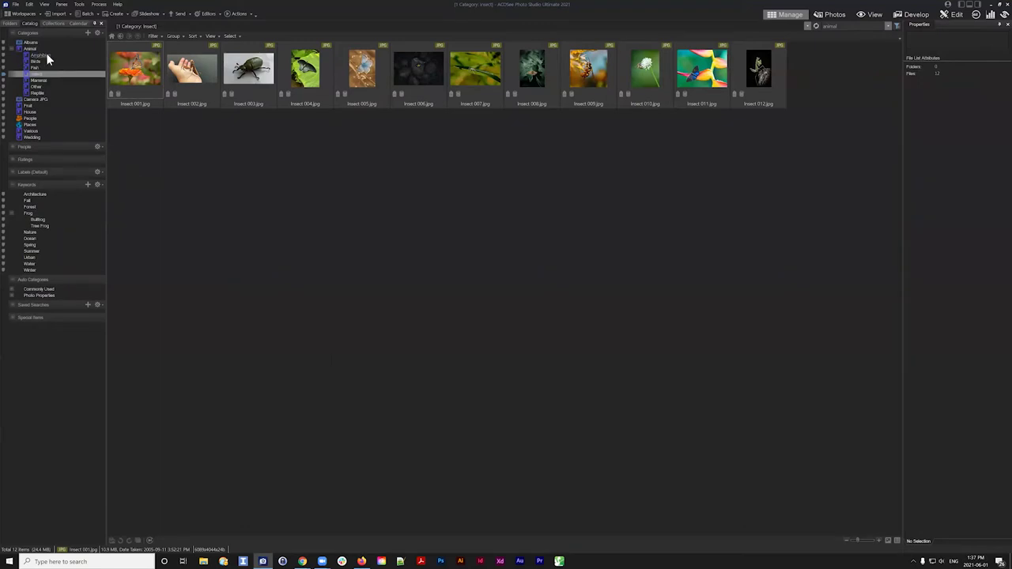
pyautogui.click(38, 55)
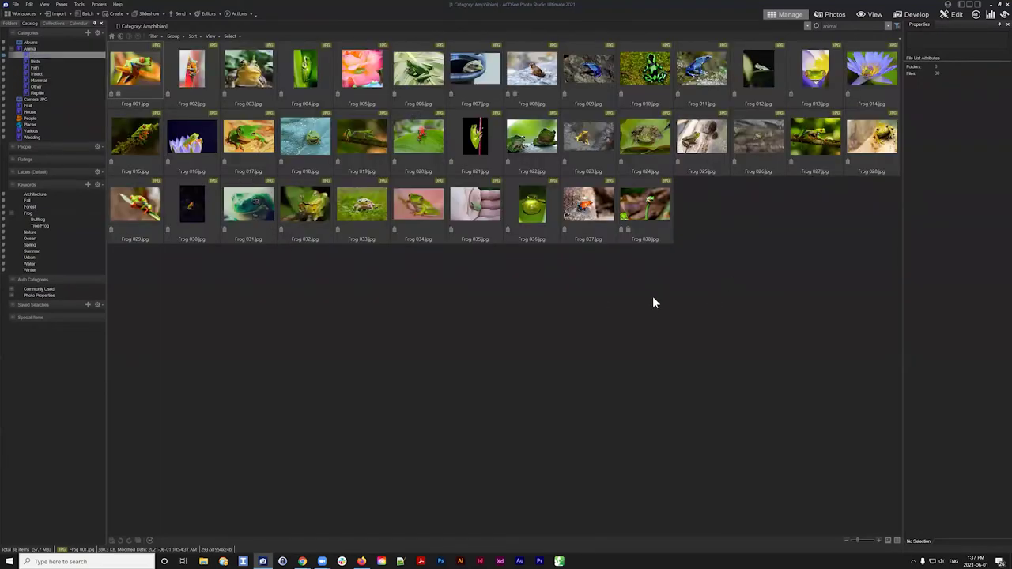
pyautogui.moveTo(878, 264); pyautogui.dragTo(730, 246)
pyautogui.click(36, 81)
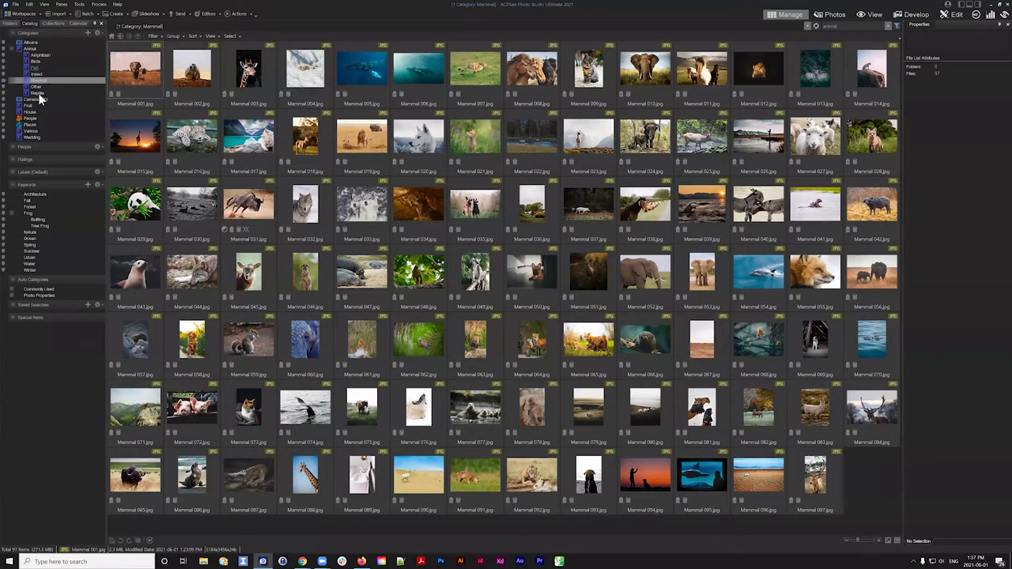
pyautogui.click(37, 92)
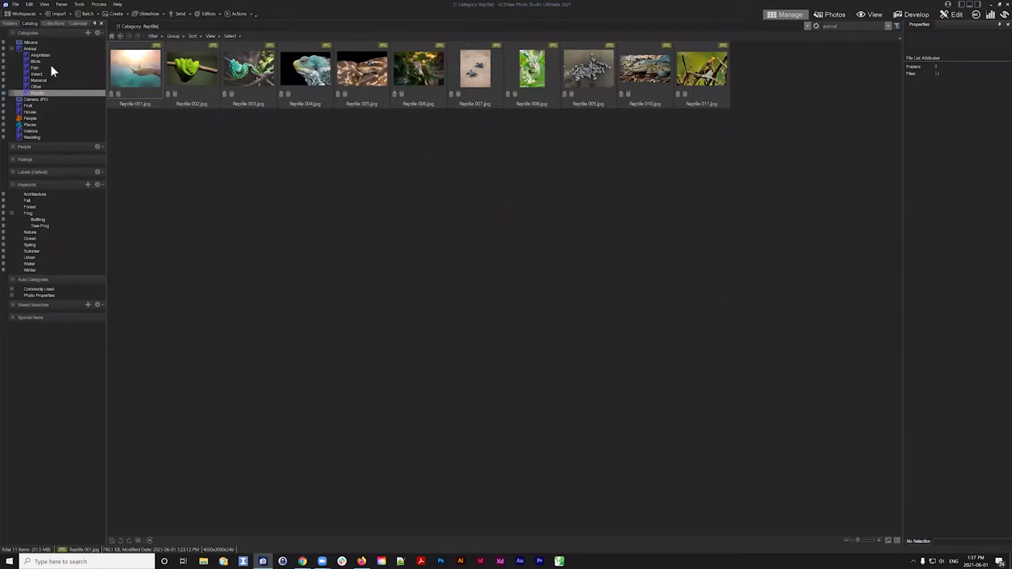
# - Show all photos of the parent Animal category, look through them and check the categories assigned to Bird 008.jpg
pyautogui.click(30, 48)
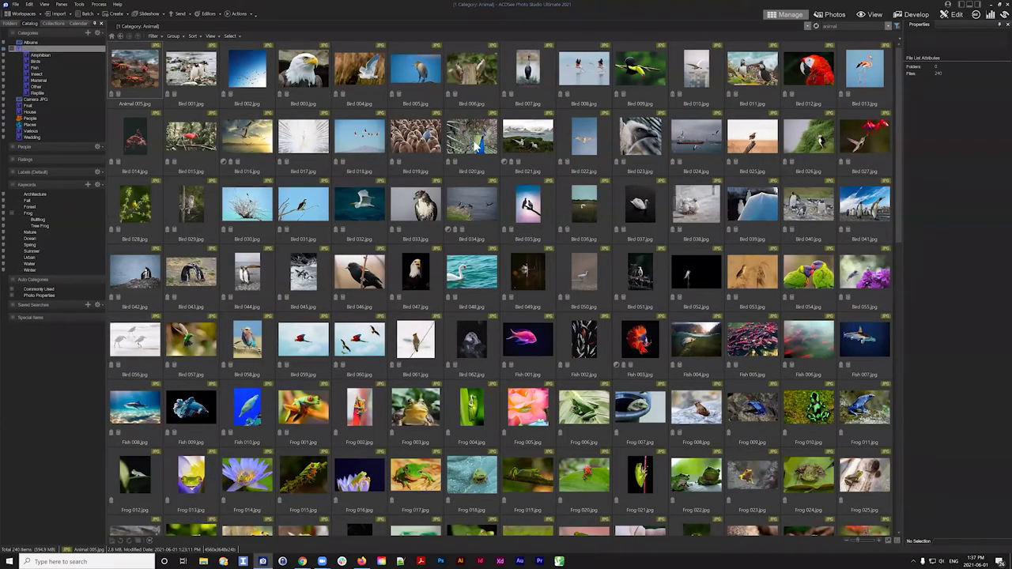
pyautogui.scroll(-5, 522, 152)
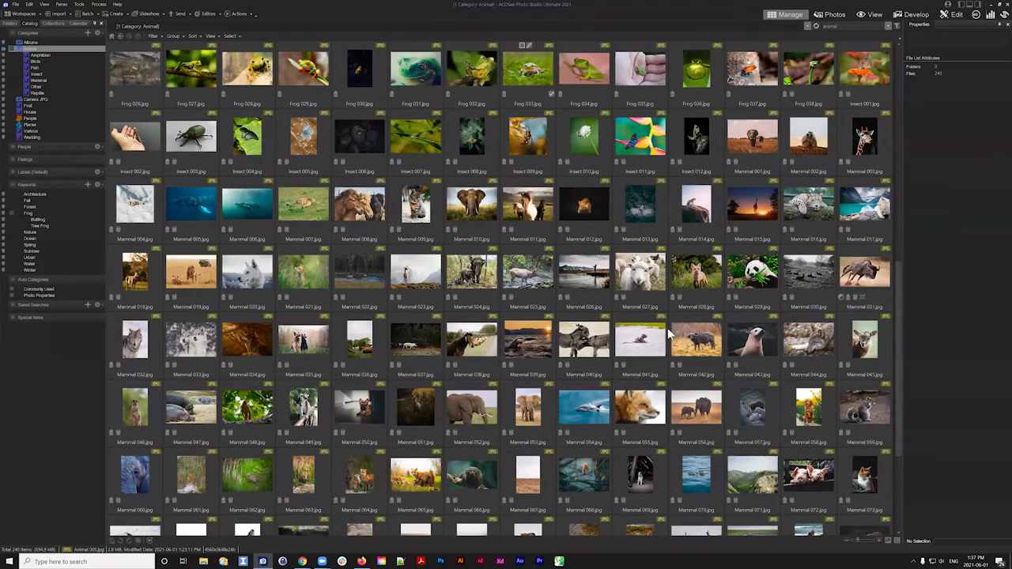
pyautogui.scroll(5, 655, 240)
pyautogui.scroll(-2, 650, 199)
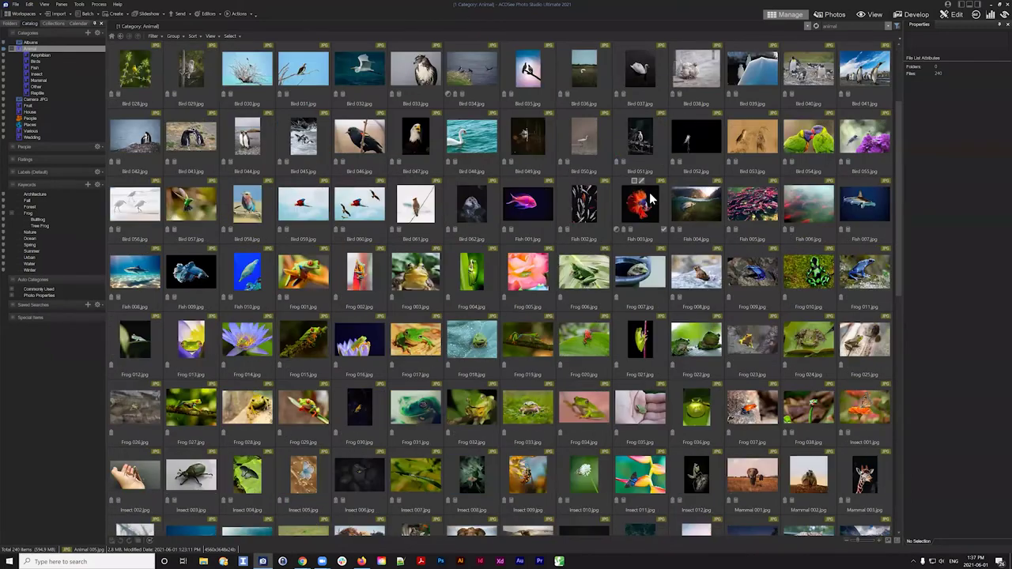
pyautogui.scroll(2, 650, 129)
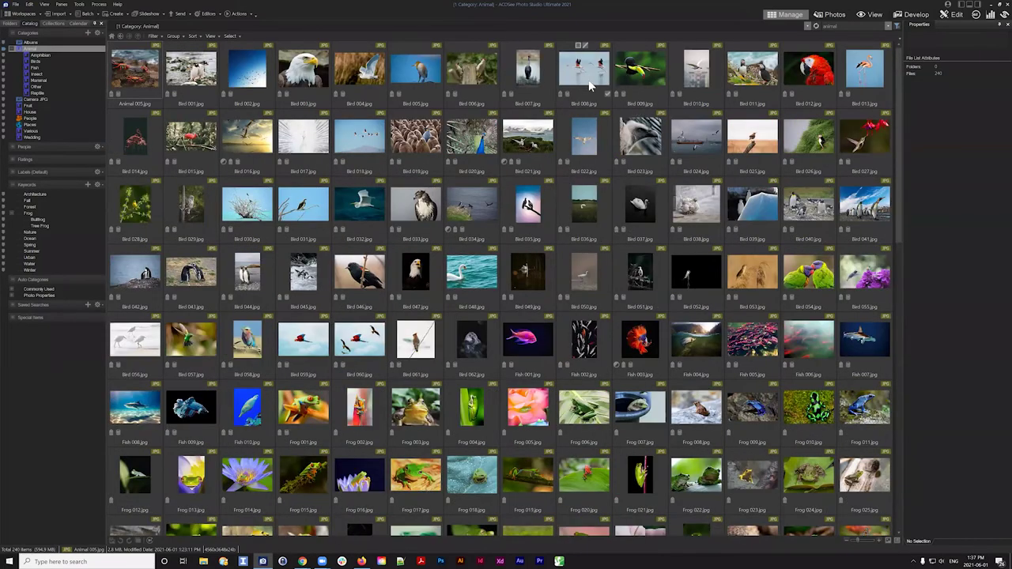
pyautogui.click(589, 87)
pyautogui.scroll(-2, 573, 193)
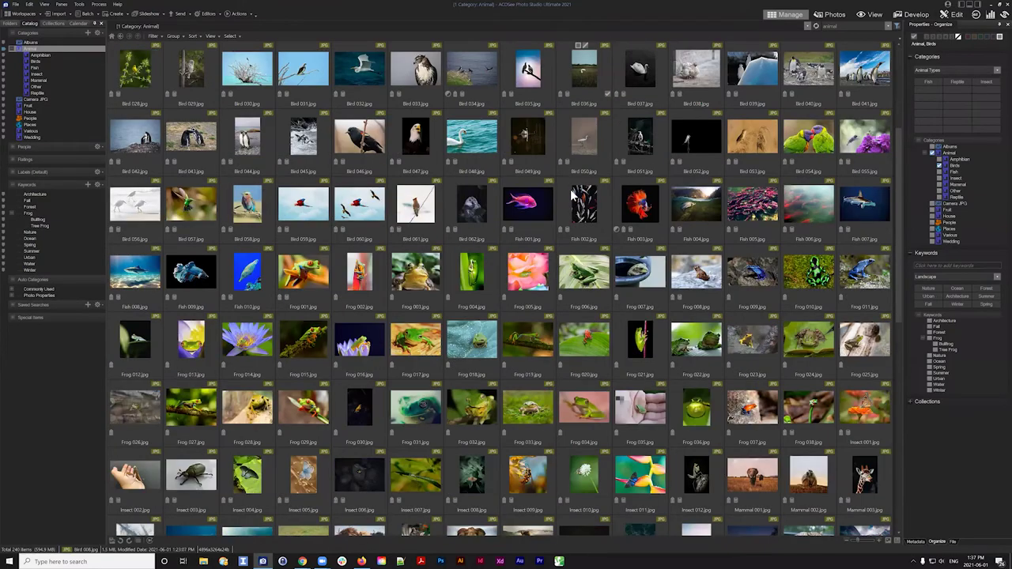
pyautogui.scroll(-5, 572, 194)
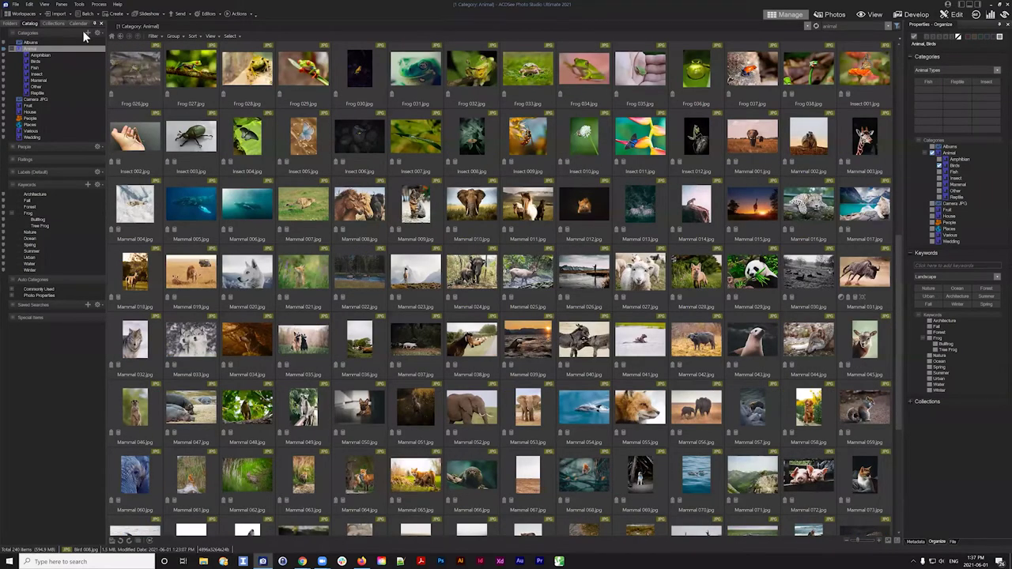
# - Select every photo in the Animal category and embed the ACDSee metadata in the selected files, keeping the default embed options
pyautogui.hotkey('ctrl', 'a')
pyautogui.click(80, 4)
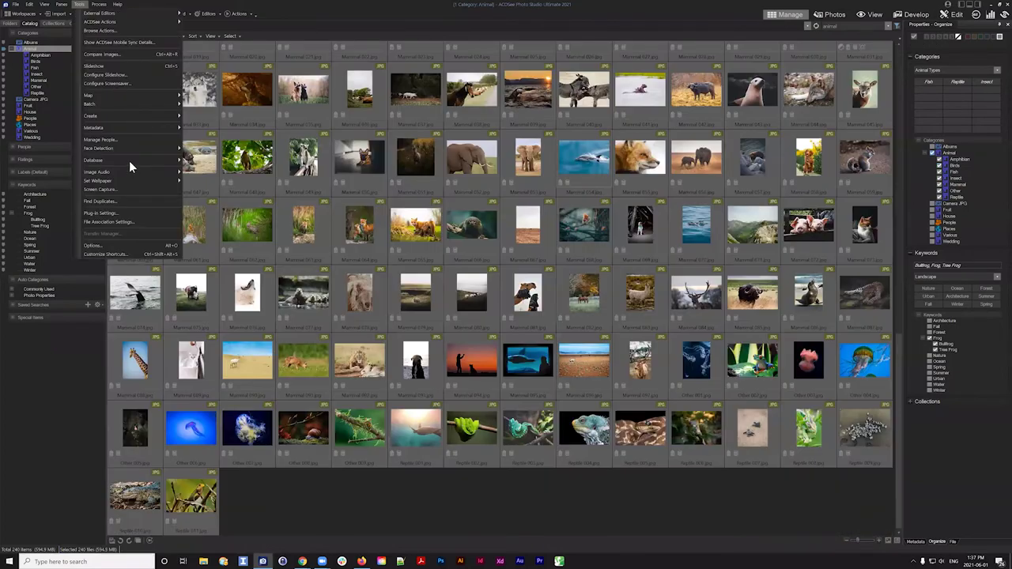
pyautogui.moveTo(124, 130)
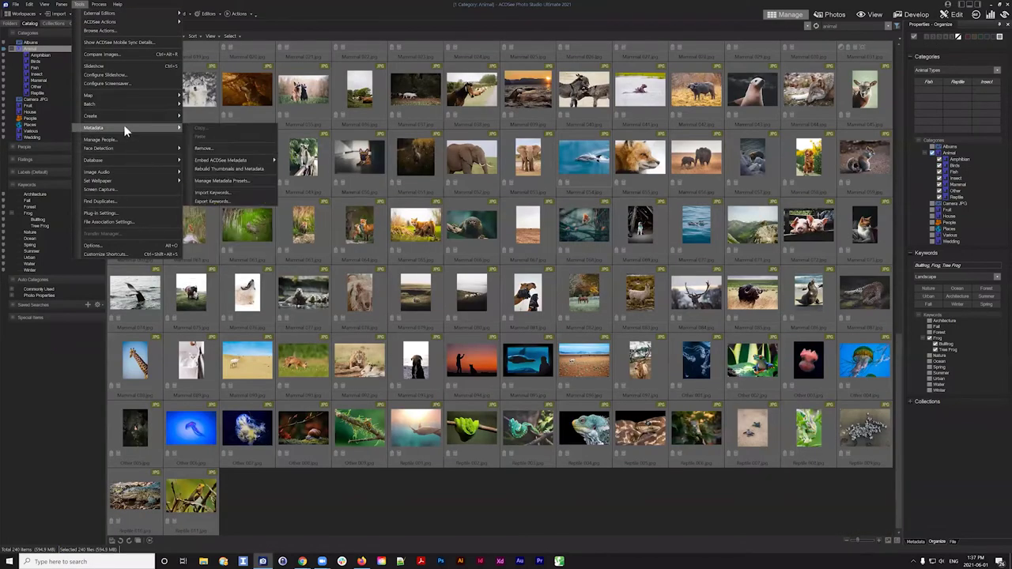
pyautogui.moveTo(238, 162)
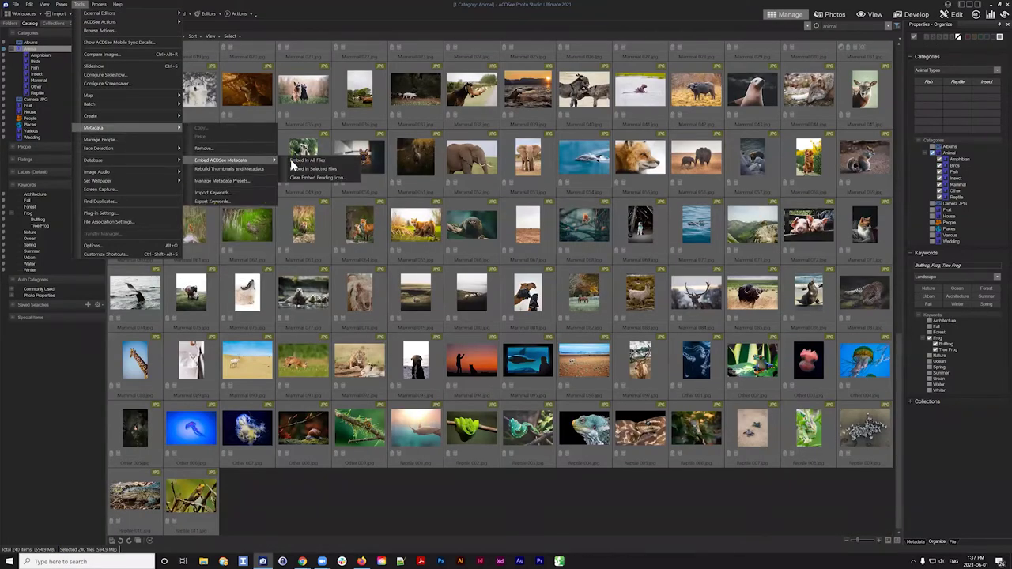
pyautogui.click(332, 169)
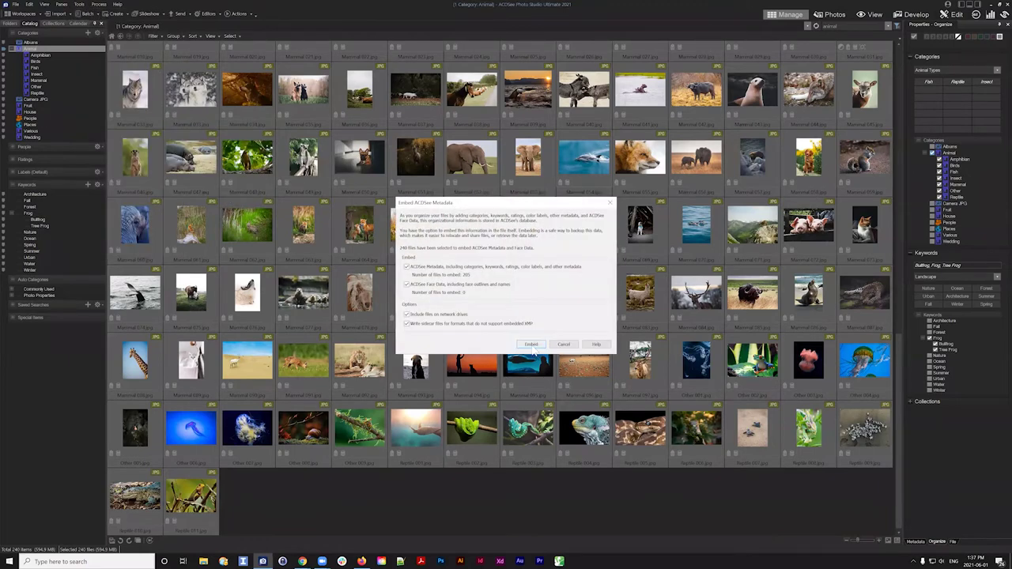
pyautogui.press('Return')
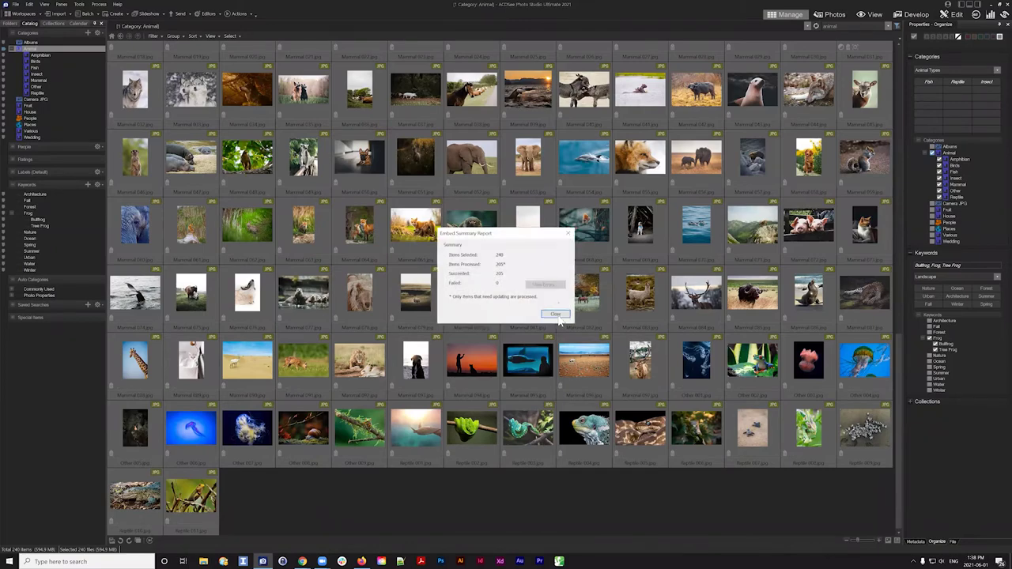
pyautogui.press('Return')
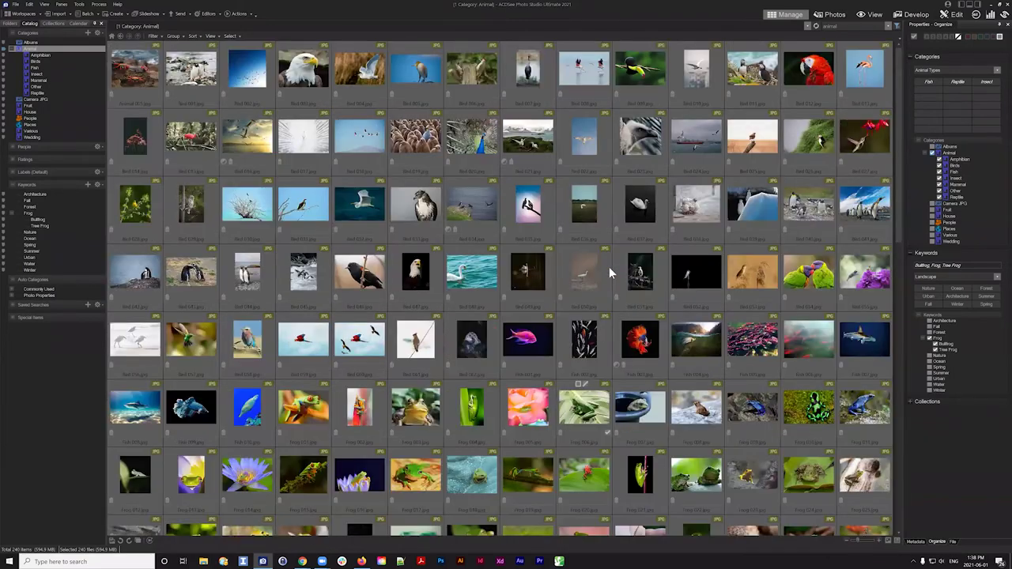
# - Examine the ACDSee Metadata fields of Bird 003.jpg and the assigned categories and metadata of Bird 012.jpg
pyautogui.click(312, 71)
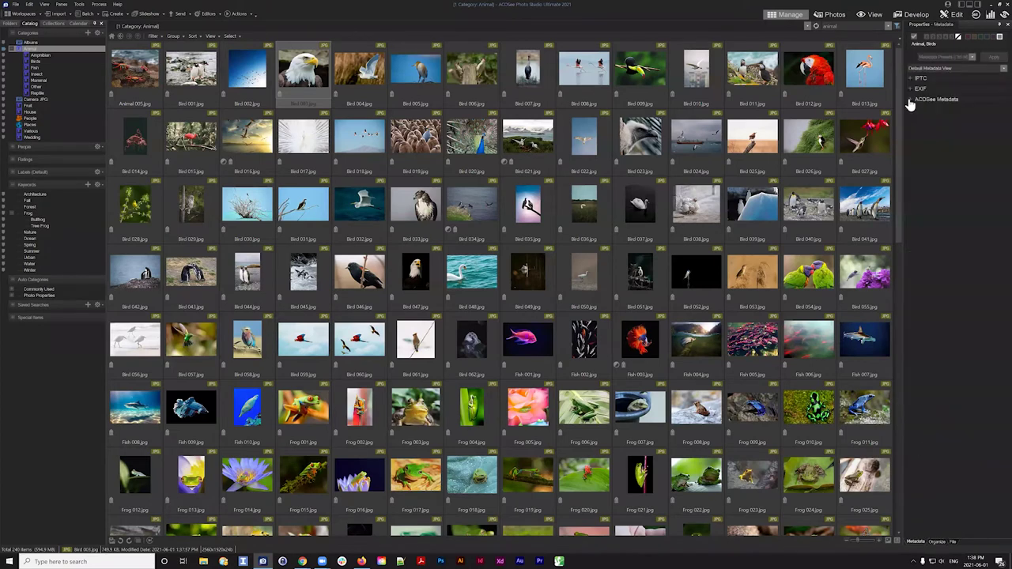
pyautogui.click(911, 102)
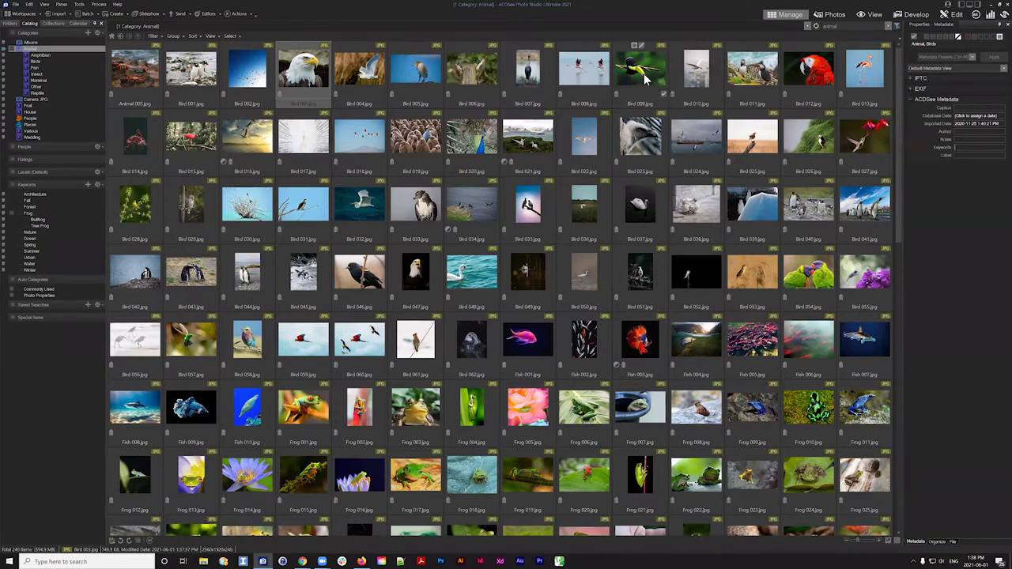
pyautogui.click(801, 75)
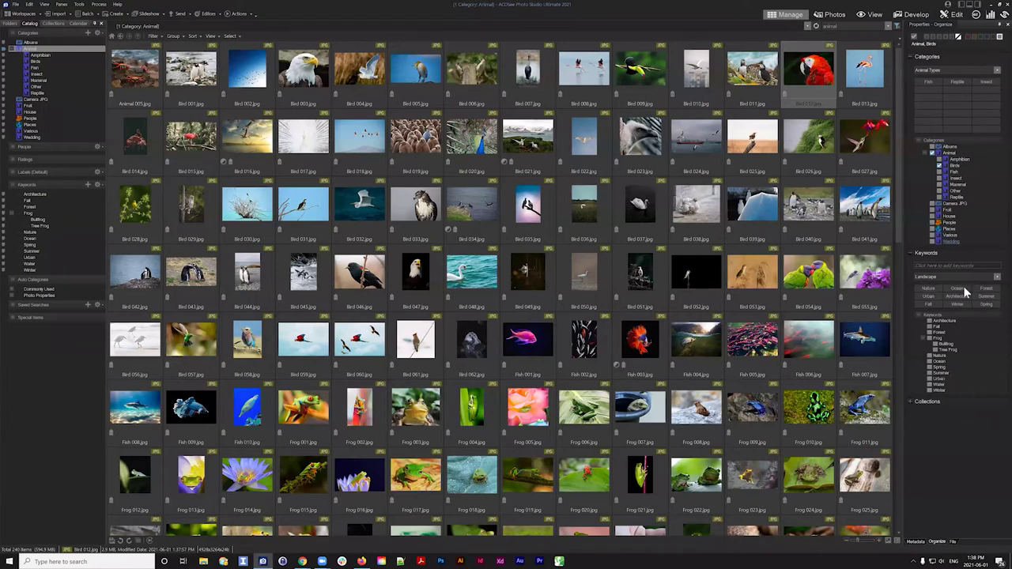
pyautogui.click(916, 543)
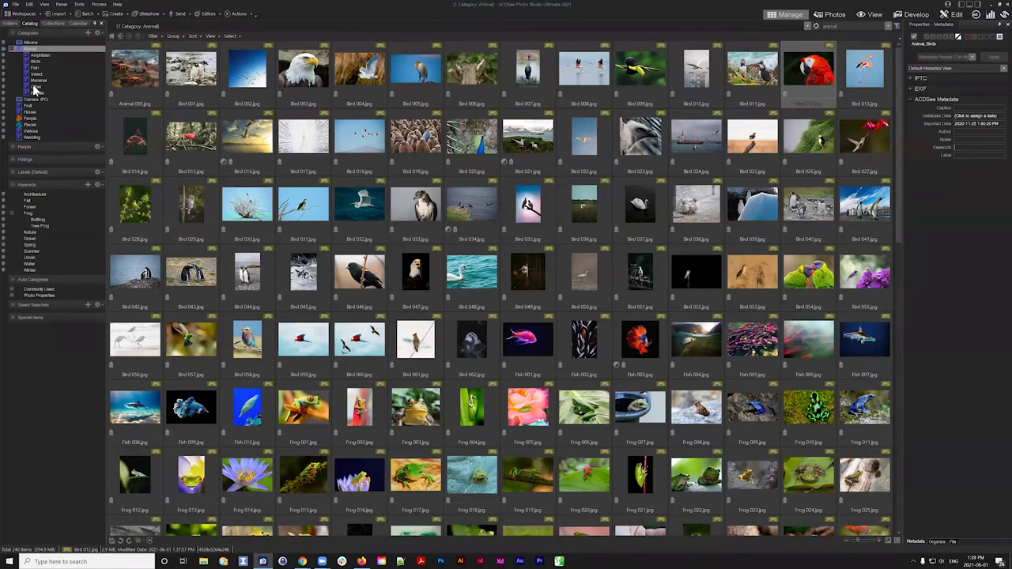
# - Show the photos matching any of the Amphibian, Animal and Birds categories together and look through them
pyautogui.click(4, 49)
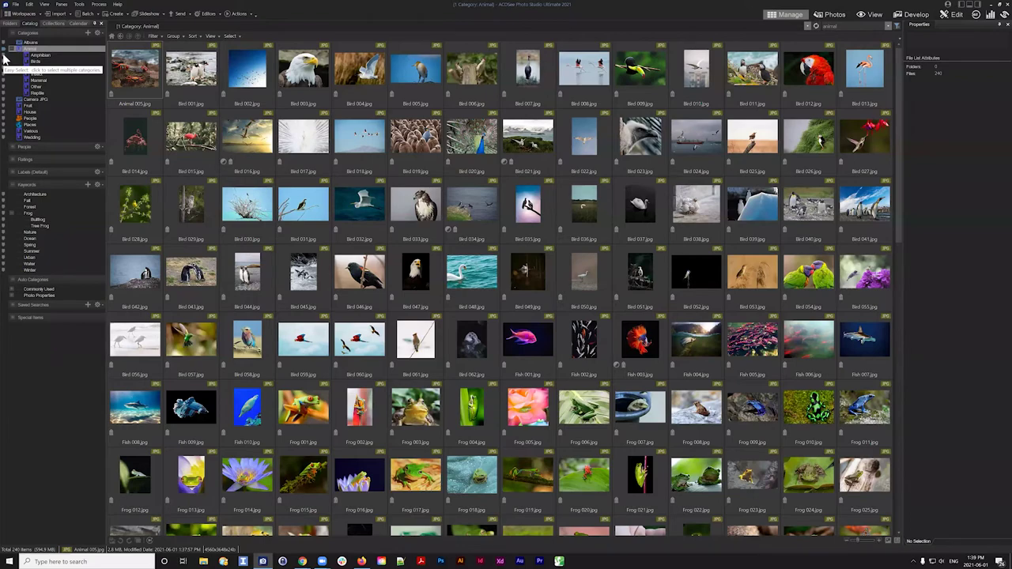
pyautogui.click(35, 55)
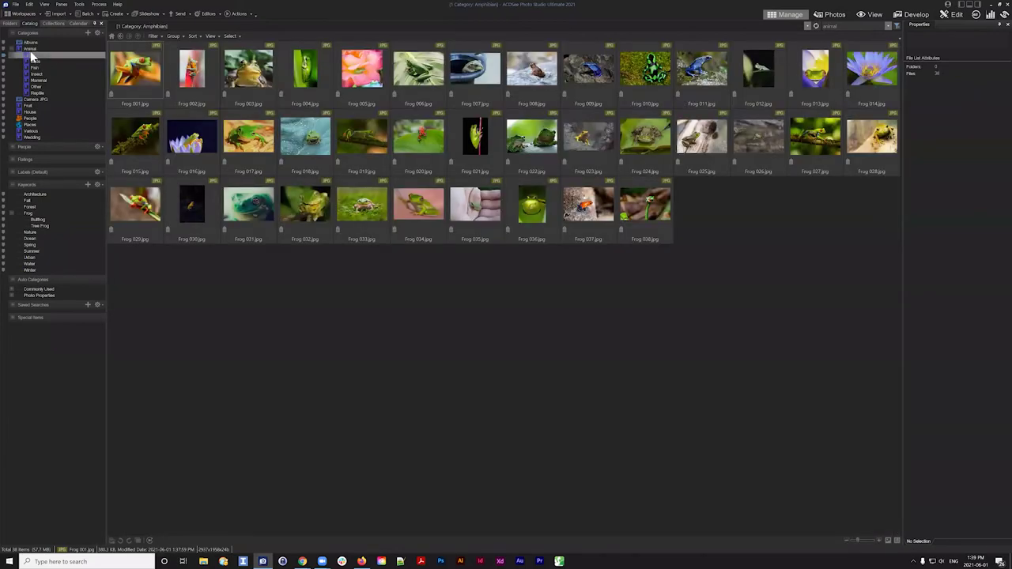
pyautogui.click(5, 49)
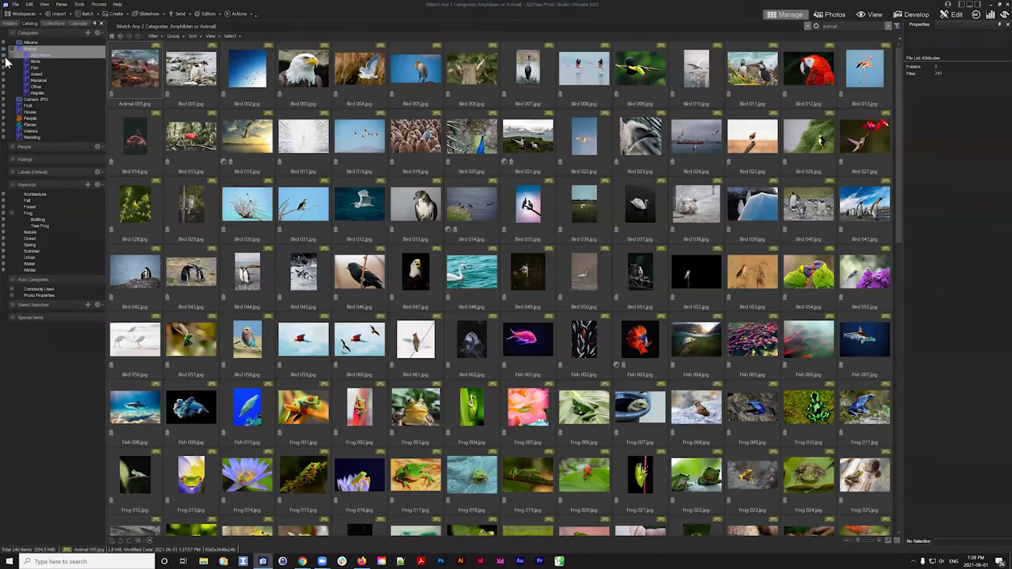
pyautogui.click(4, 62)
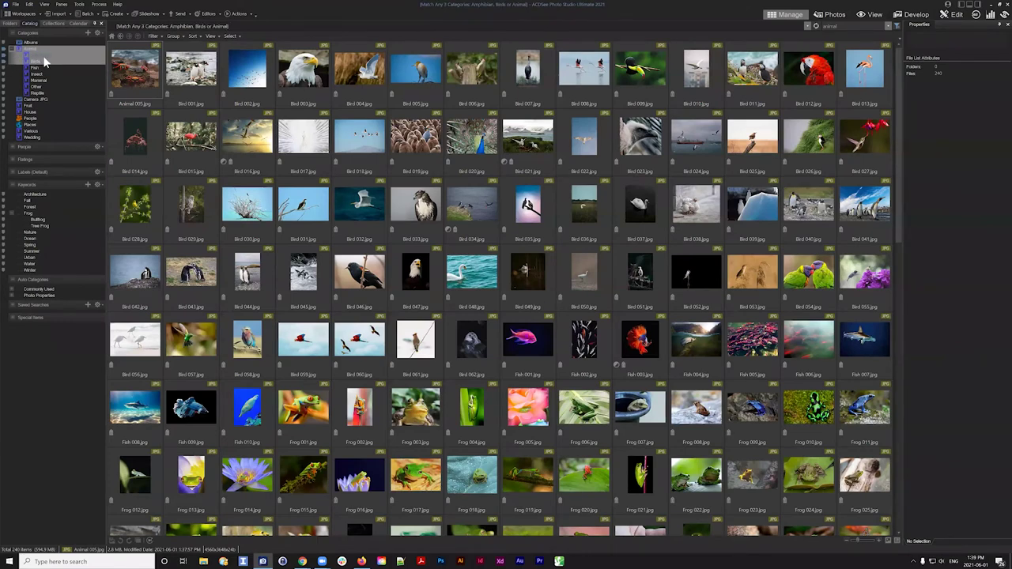
pyautogui.scroll(-3, 411, 143)
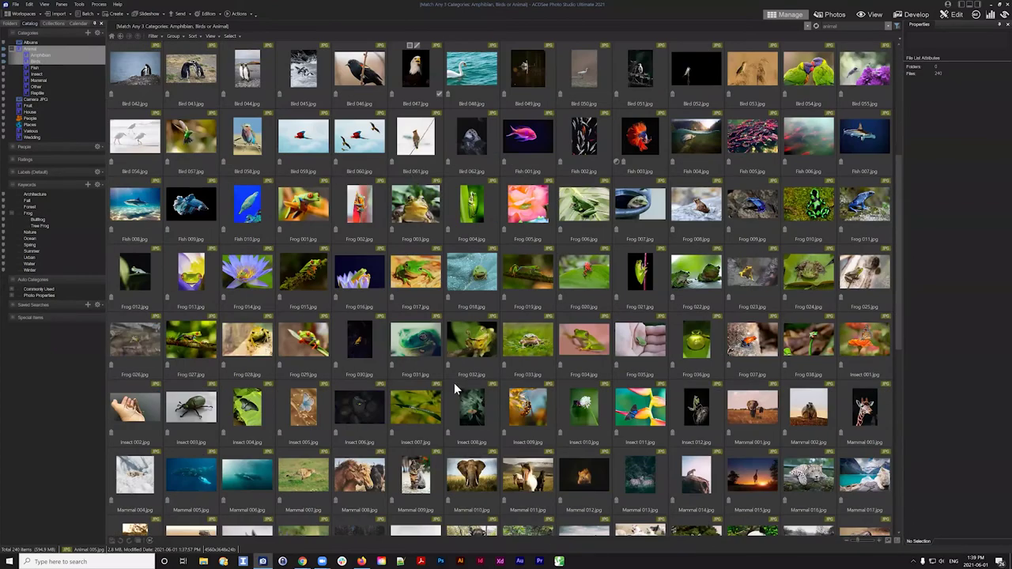
pyautogui.scroll(-5, 431, 415)
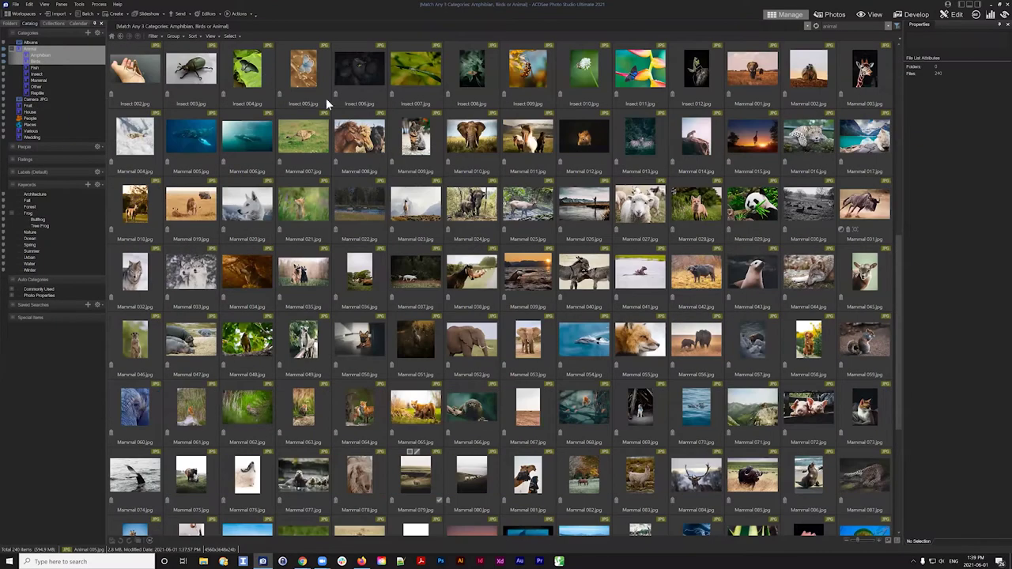
pyautogui.click(43, 56)
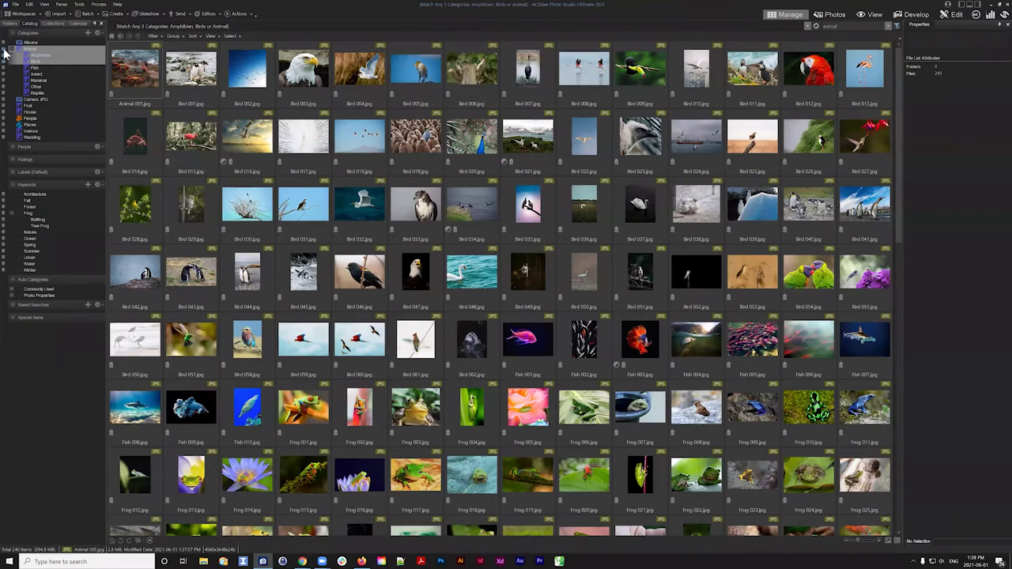
# - Take Animal out of the multiple-category selection and look through the photos matching Amphibian or Birds
pyautogui.click(6, 49)
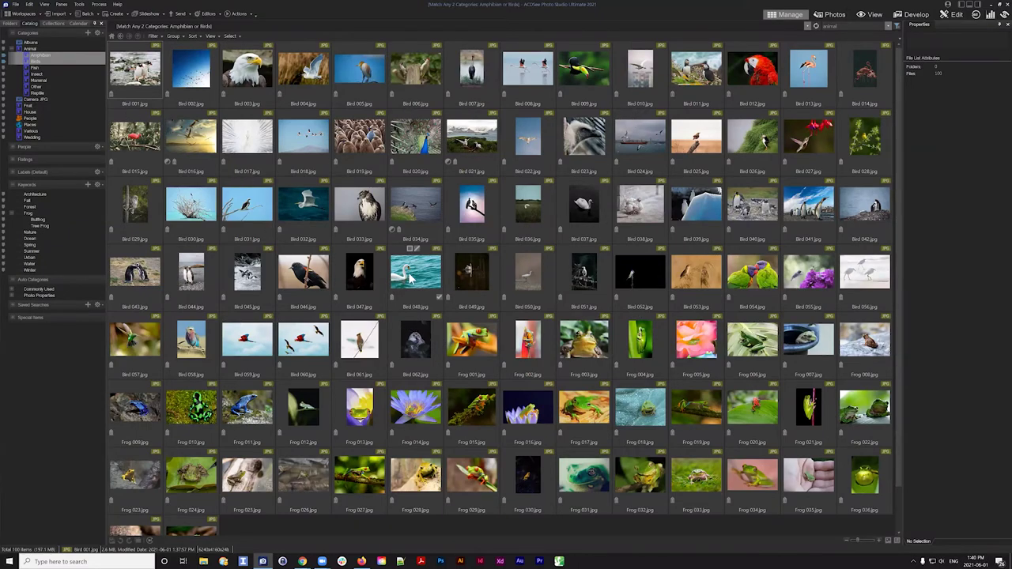
pyautogui.scroll(-1, 474, 332)
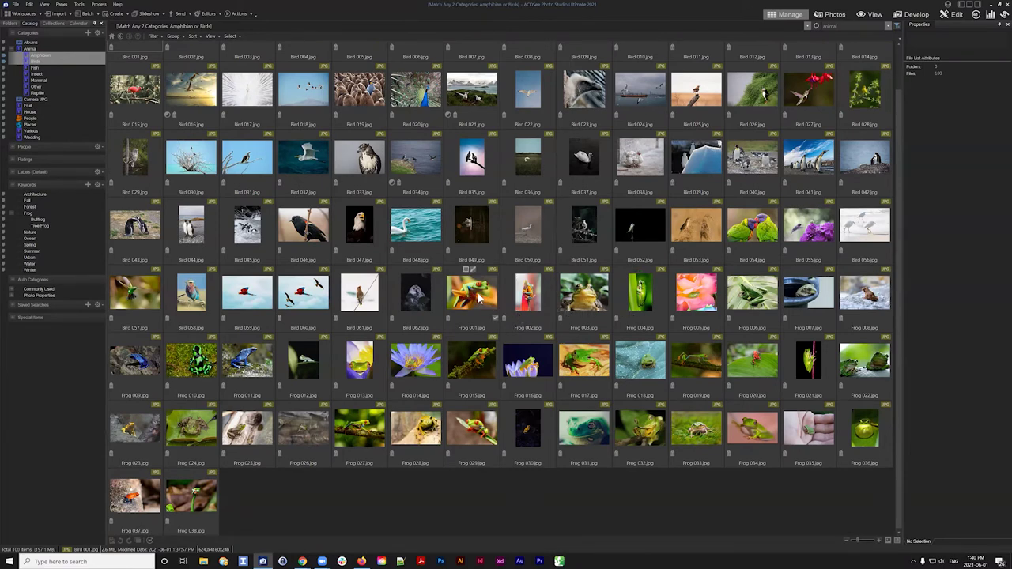
pyautogui.scroll(1, 426, 498)
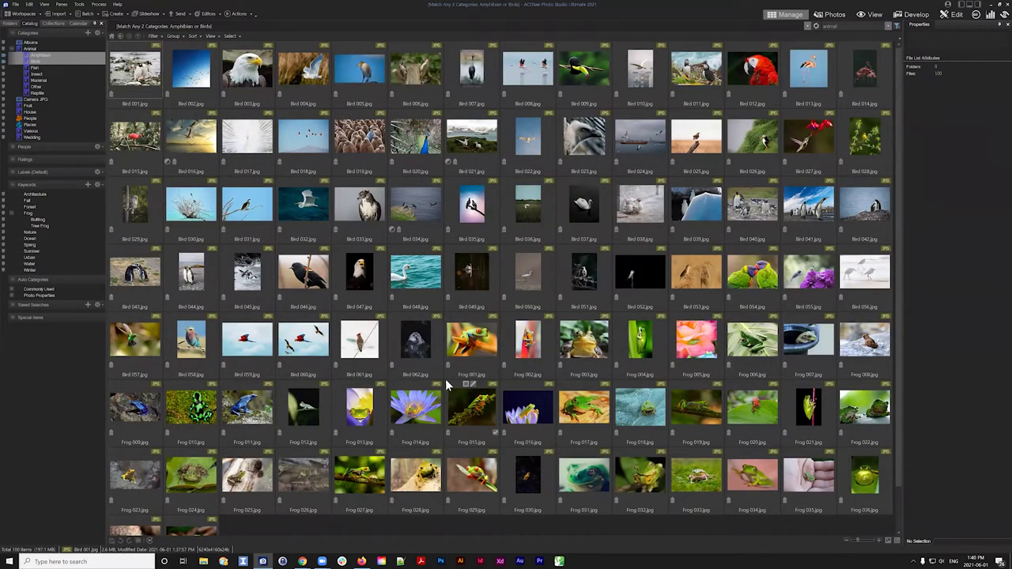
pyautogui.scroll(-1, 445, 379)
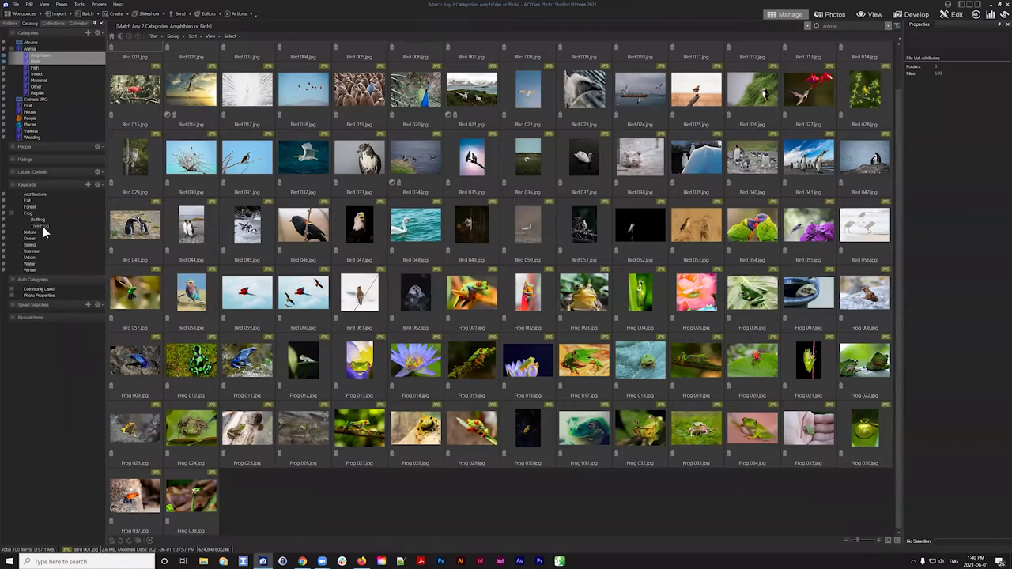
pyautogui.scroll(1, 562, 306)
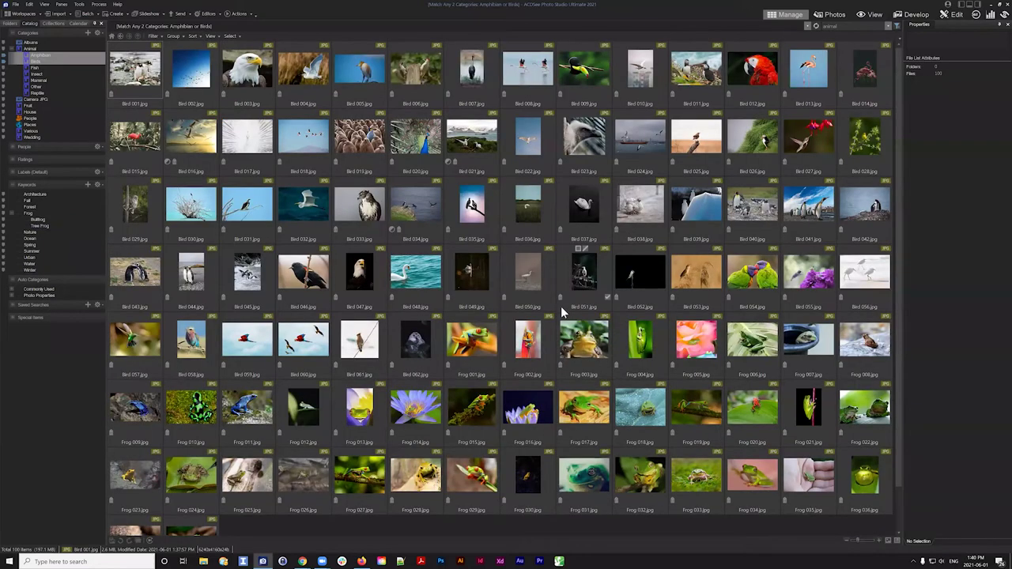
# - Clear the category selection and show the photos matching either the Frog or the Bullfrog keyword
pyautogui.click(4, 55)
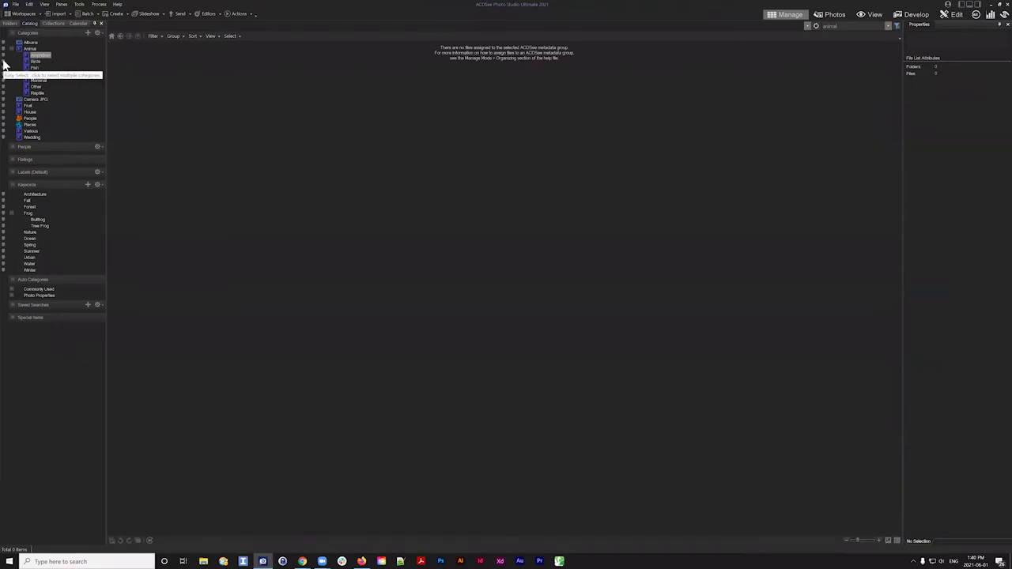
pyautogui.click(4, 213)
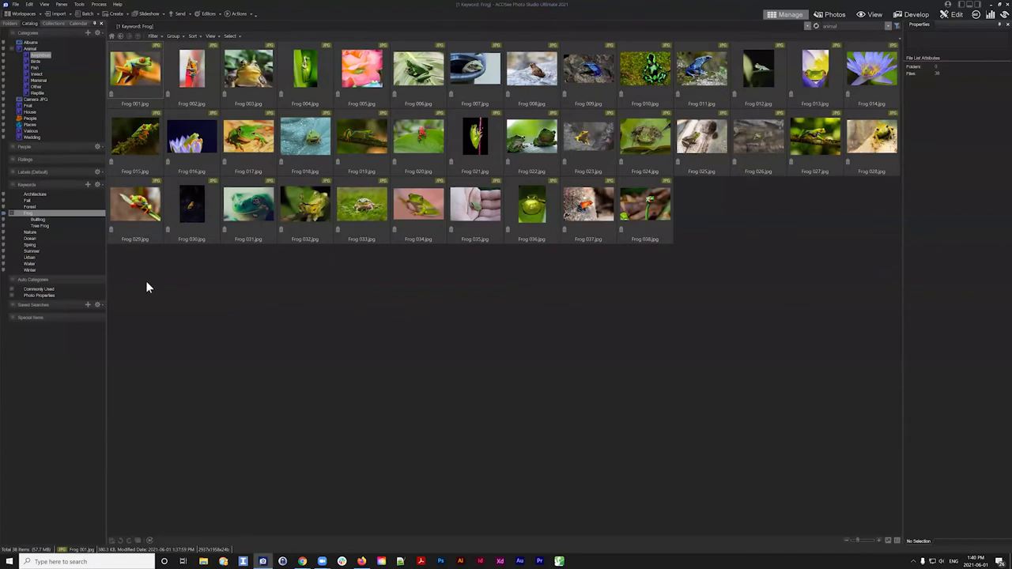
pyautogui.keyDown('ctrl'); pyautogui.click(4, 220); pyautogui.keyUp('ctrl')
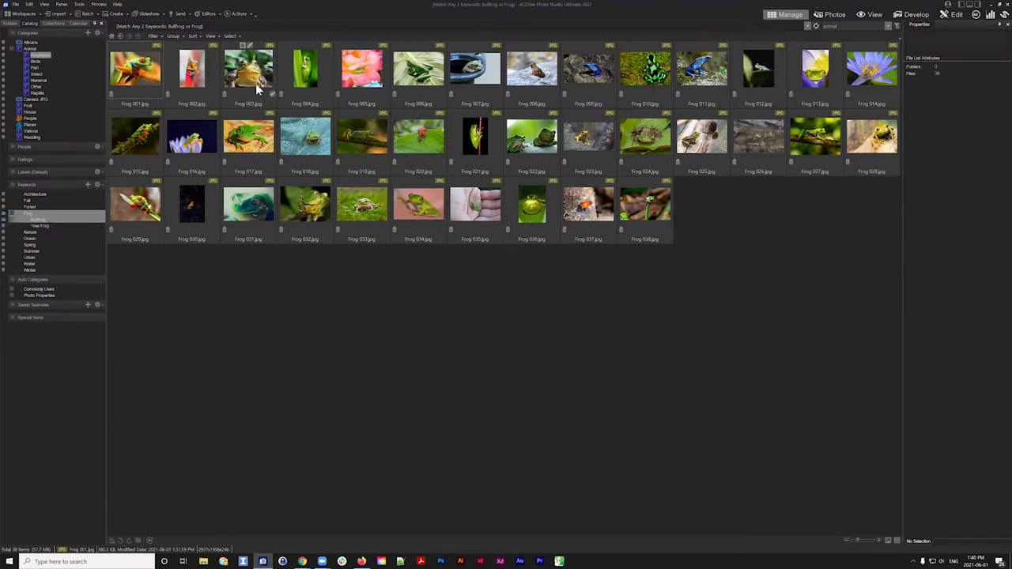
# - Show the photos matching either the Bullfrog or the Tree Frog keyword and examine the keywords of Frog 010.jpg and Frog 003.jpg
pyautogui.click(4, 214)
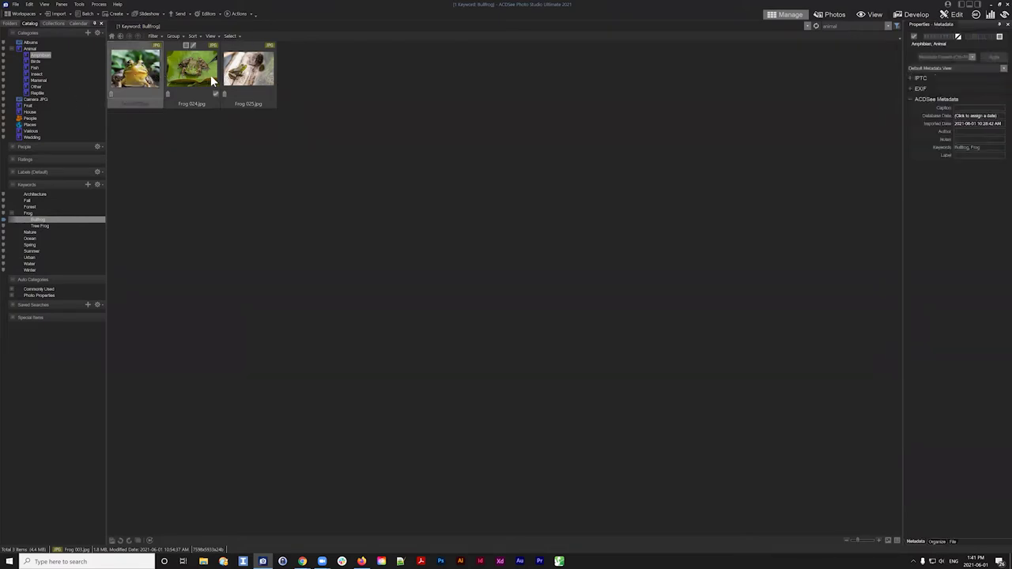
pyautogui.click(4, 226)
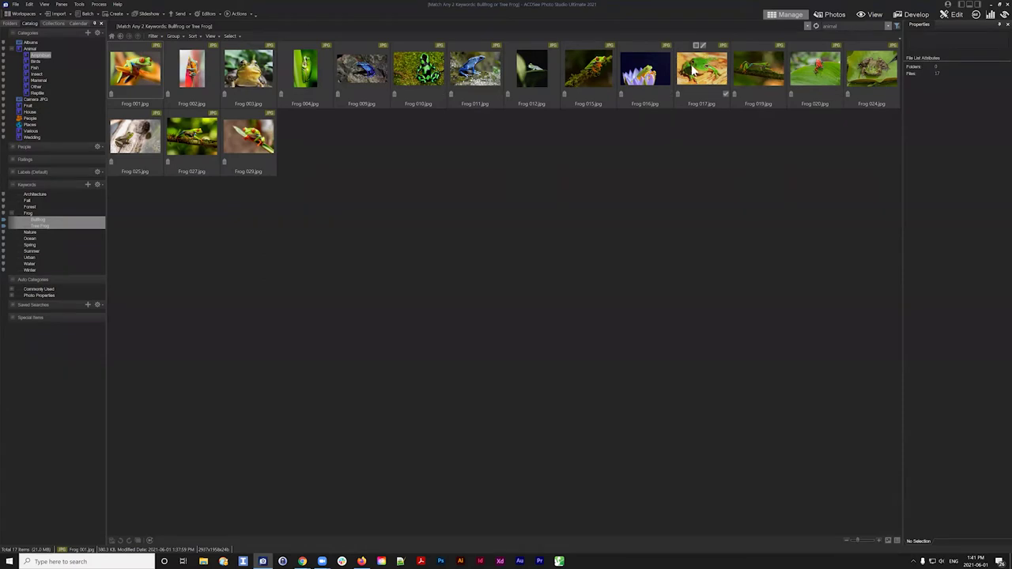
pyautogui.click(415, 70)
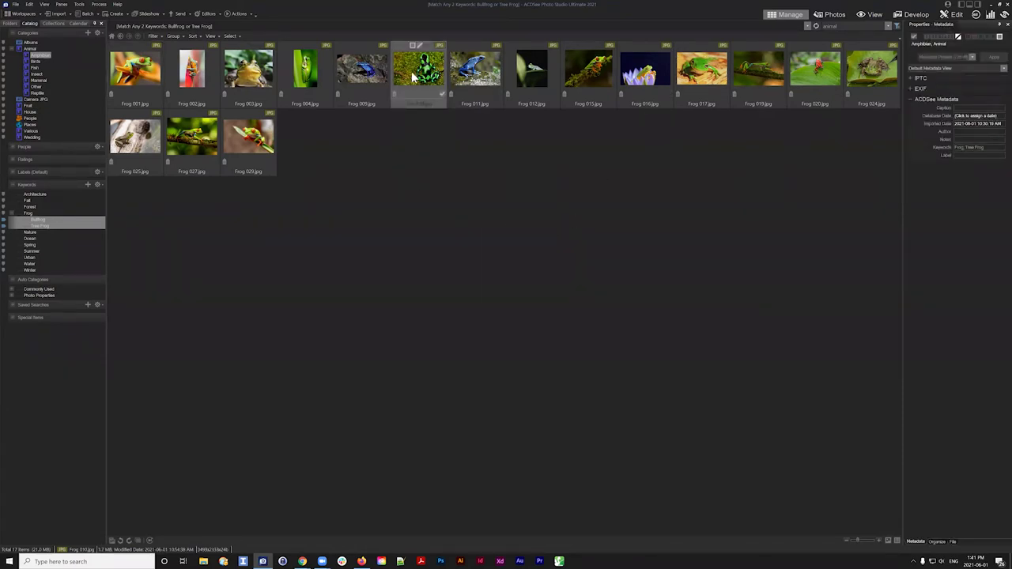
pyautogui.click(969, 148)
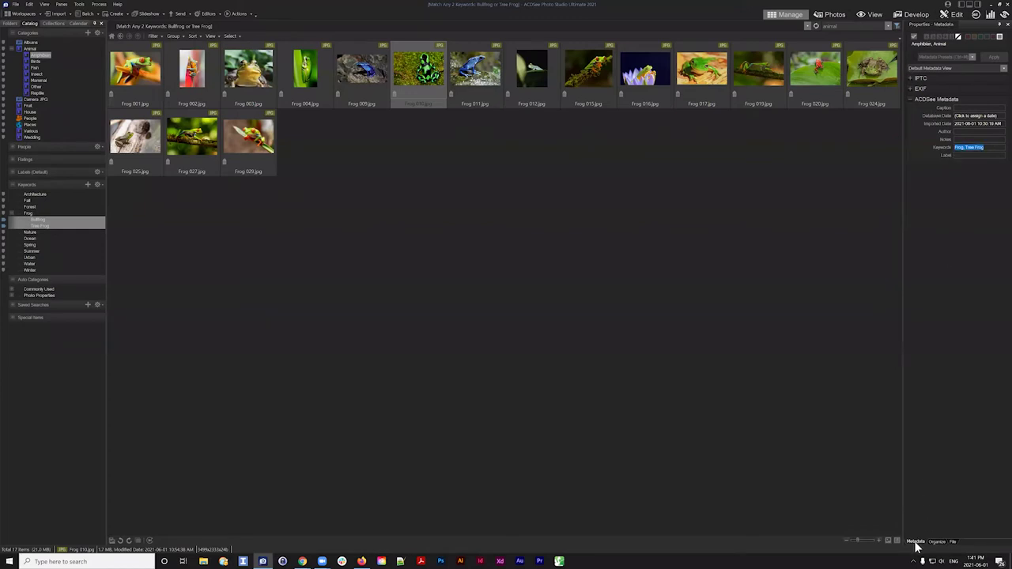
pyautogui.click(985, 147)
pyautogui.moveTo(983, 147); pyautogui.dragTo(949, 147)
pyautogui.click(250, 77)
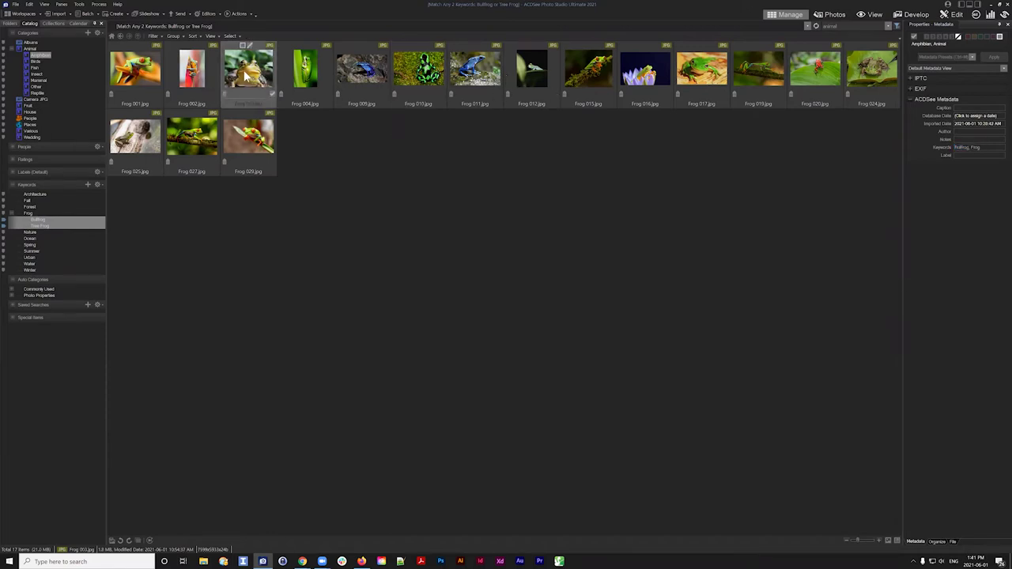
# - Combine the Bullfrog or Tree Frog filter with the Amphibian category, try Birds in its place, and return to Amphibian
pyautogui.click(3, 55)
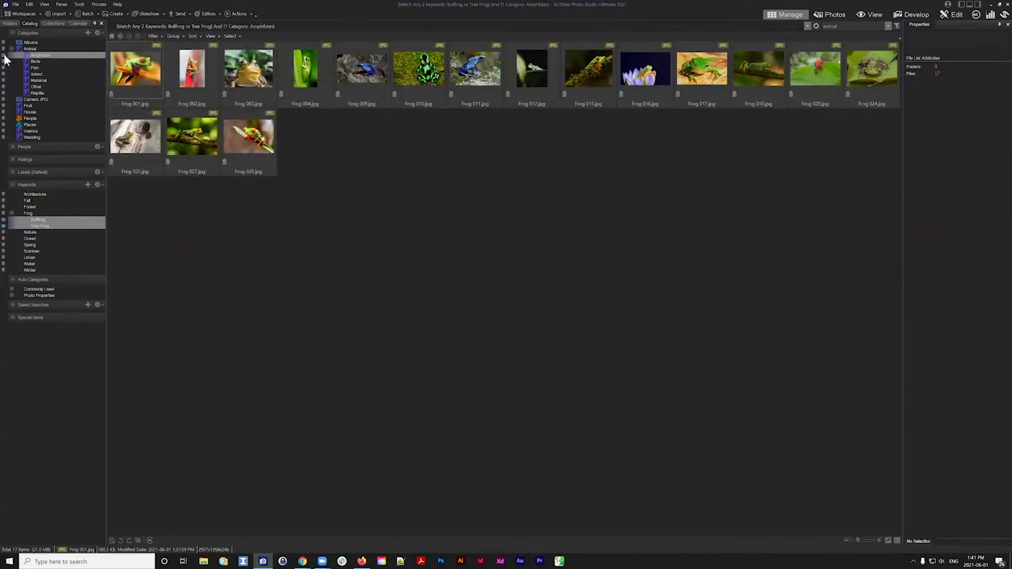
pyautogui.click(4, 62)
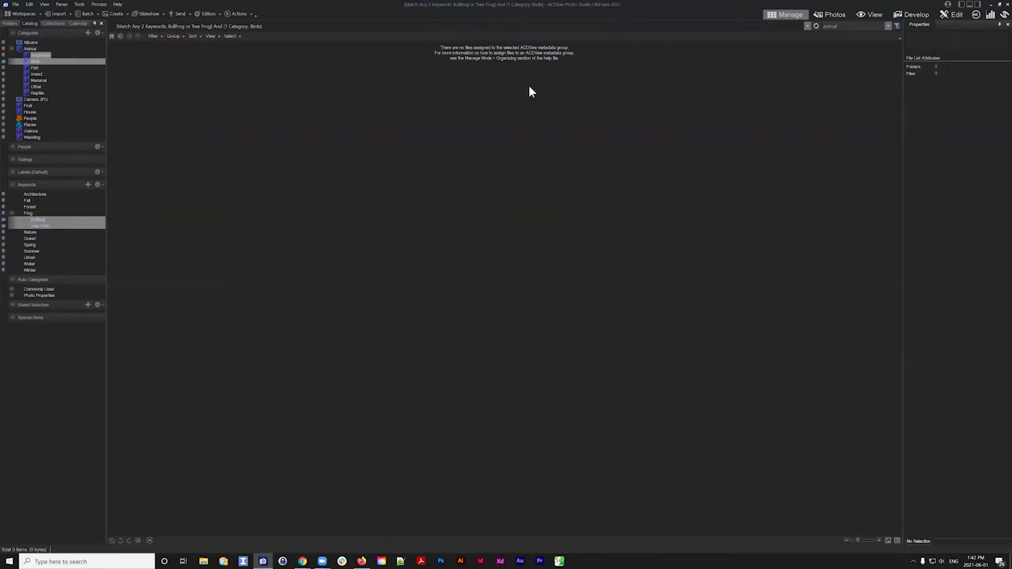
pyautogui.click(4, 55)
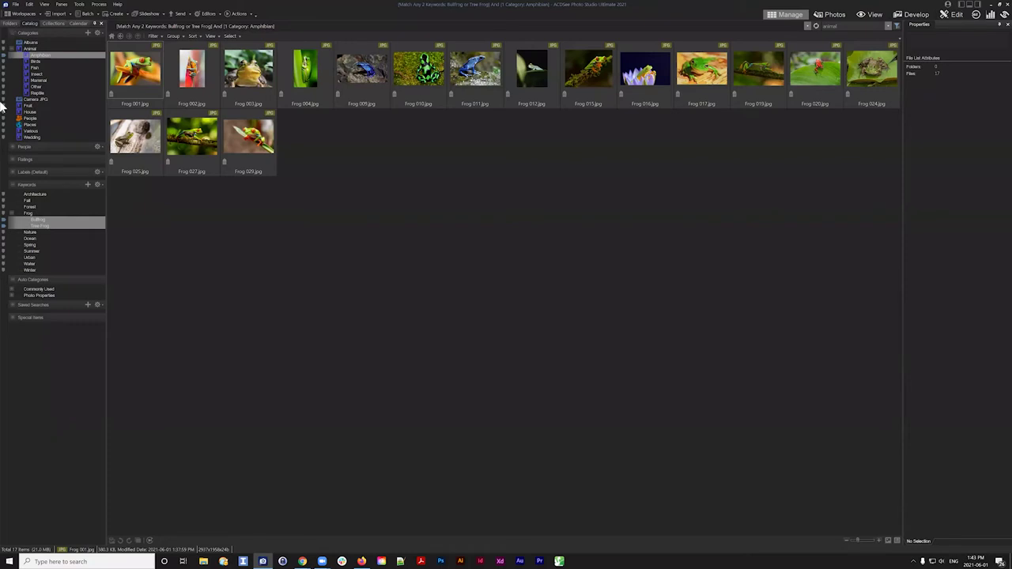
# - Remove the Tree Frog and Bullfrog keyword filters, show the photos in the Animal category and look through them
pyautogui.click(4, 225)
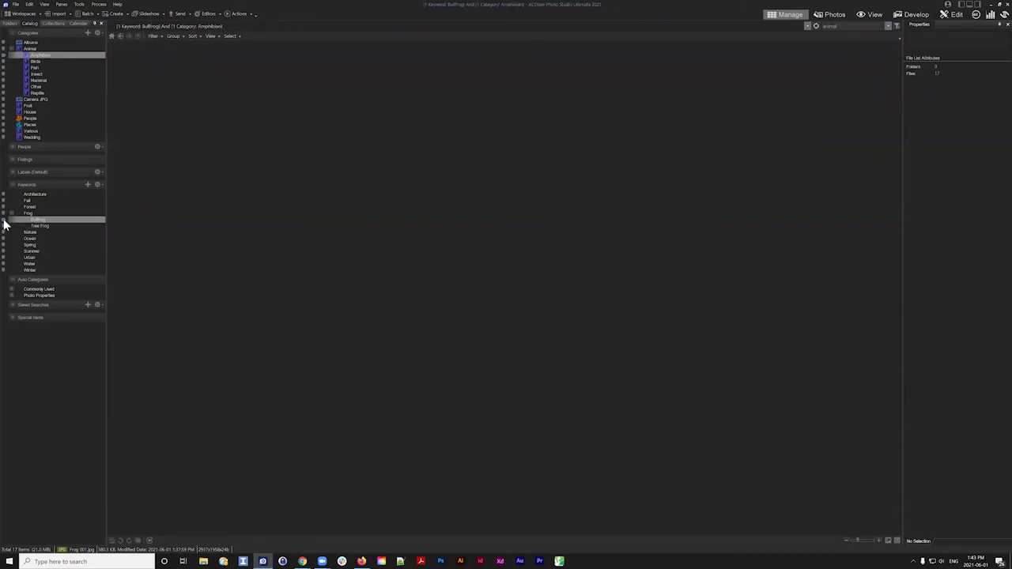
pyautogui.click(4, 220)
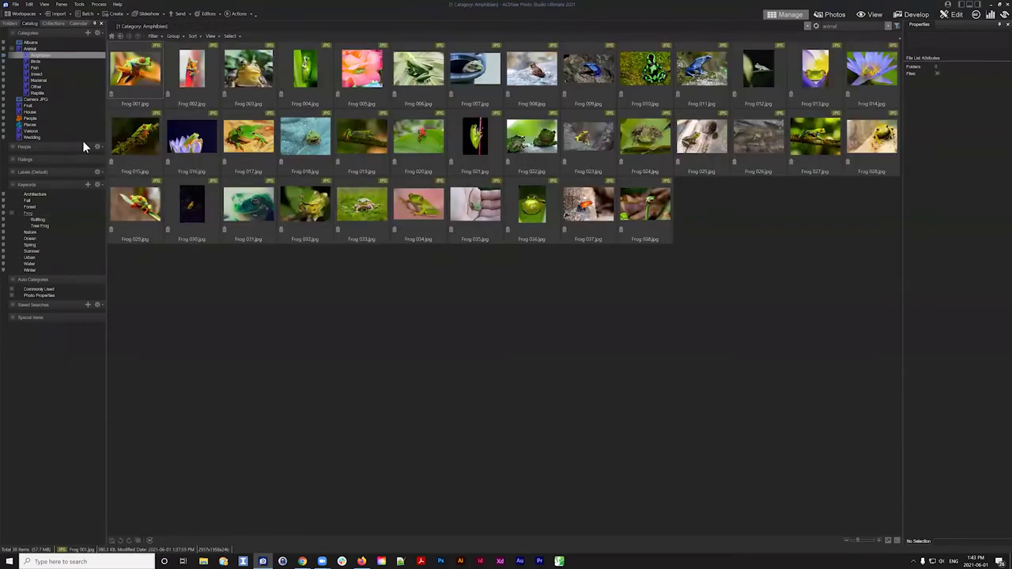
pyautogui.click(4, 50)
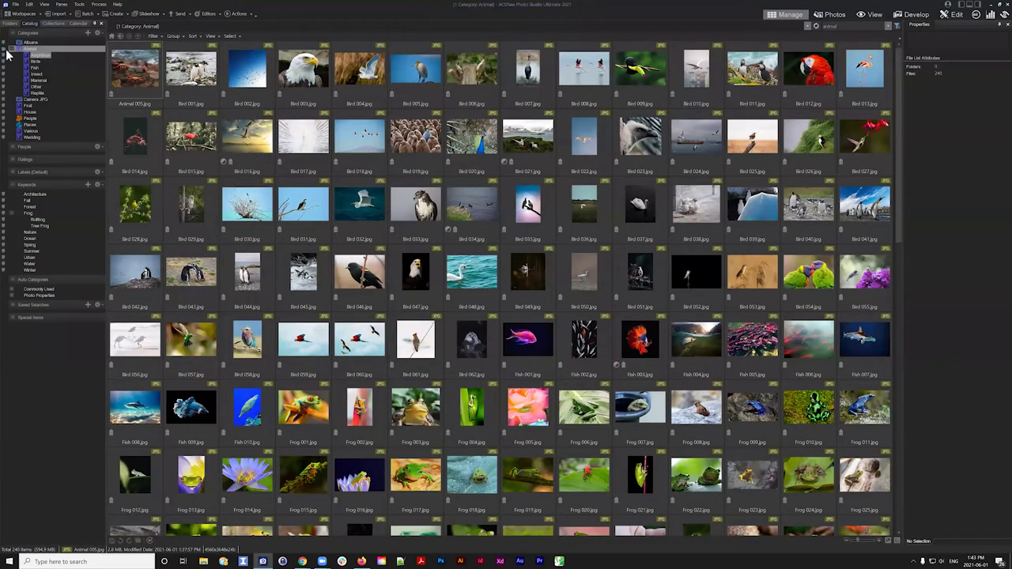
pyautogui.click(369, 134)
pyautogui.scroll(-3, 575, 227)
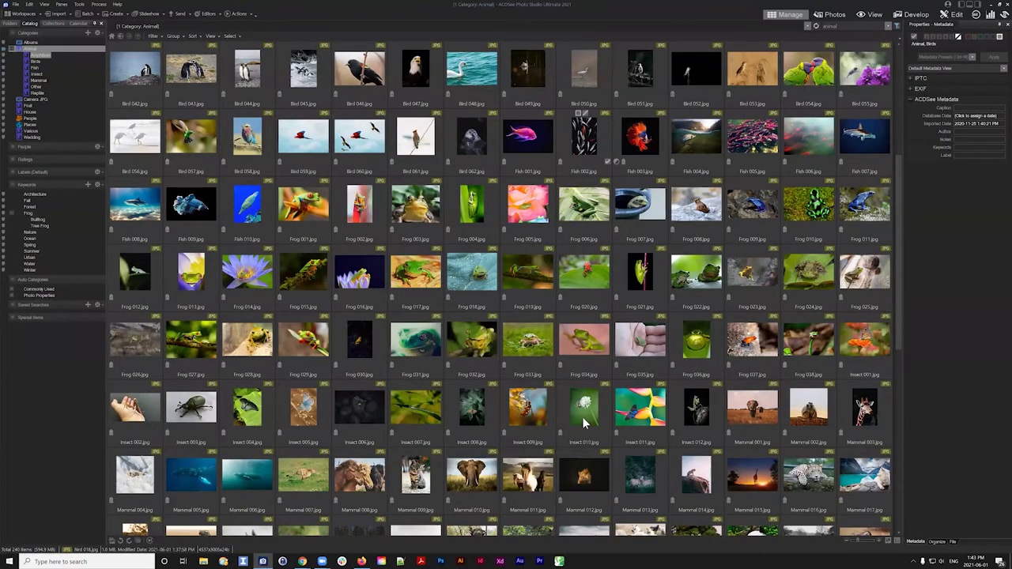
pyautogui.scroll(-2, 583, 416)
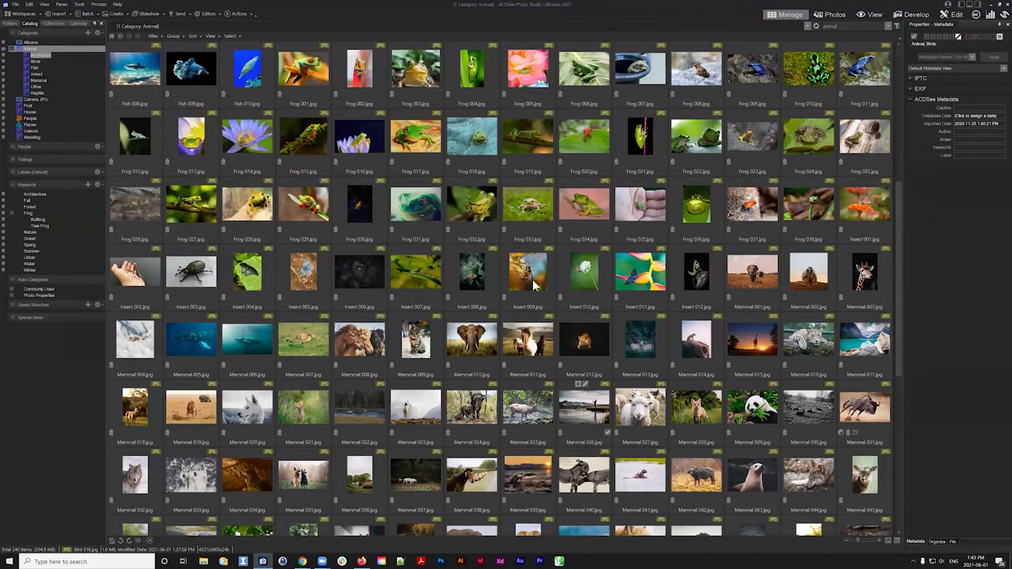
pyautogui.scroll(5, 518, 231)
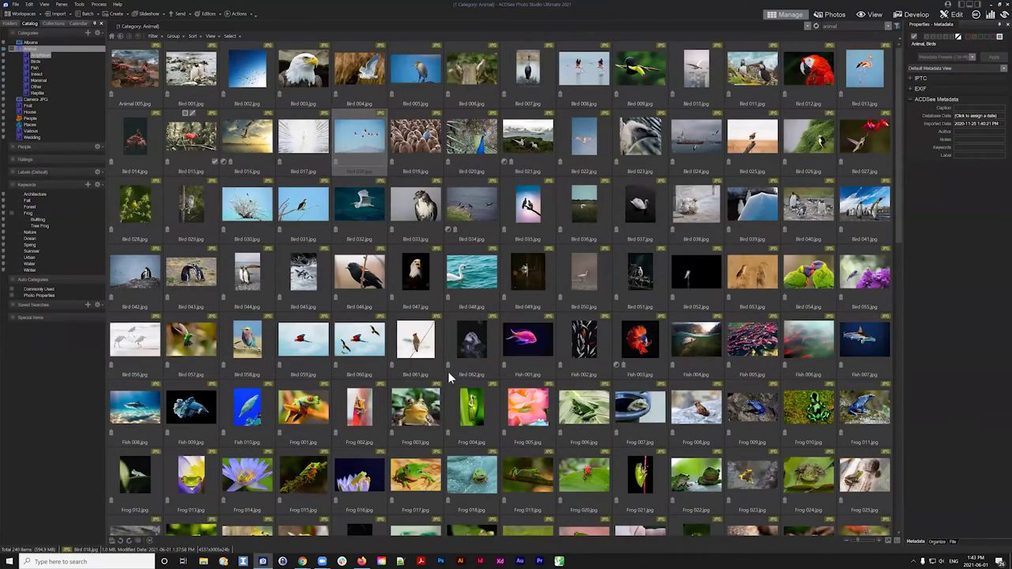
# - Examine the categories and keywords assigned to Bird 001.jpg through Bird 062.jpg as a group, Fish 003.jpg, and Frog 007.jpg
pyautogui.press('b')
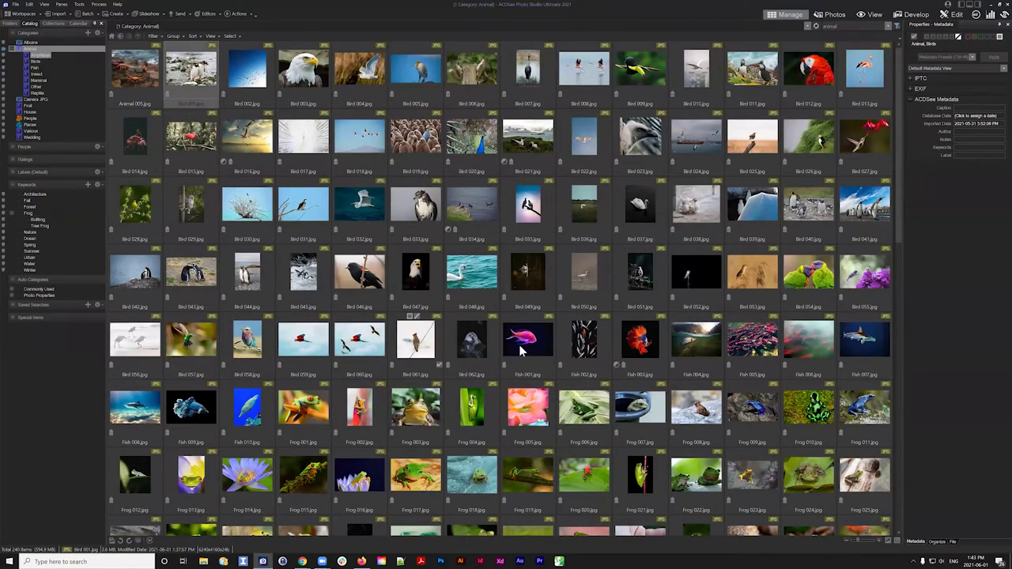
pyautogui.keyDown('shift'); pyautogui.click(467, 360); pyautogui.keyUp('shift')
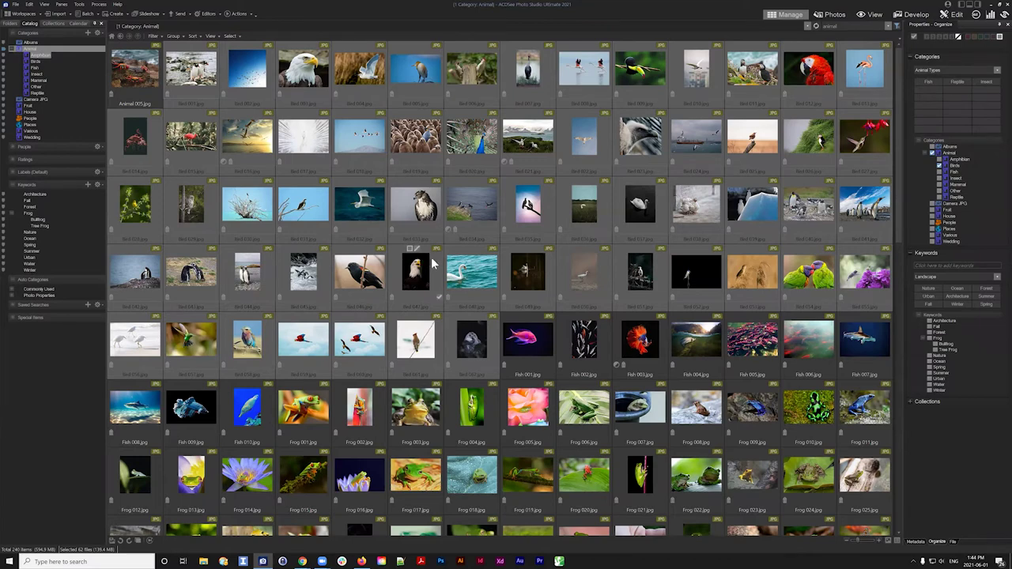
pyautogui.click(647, 345)
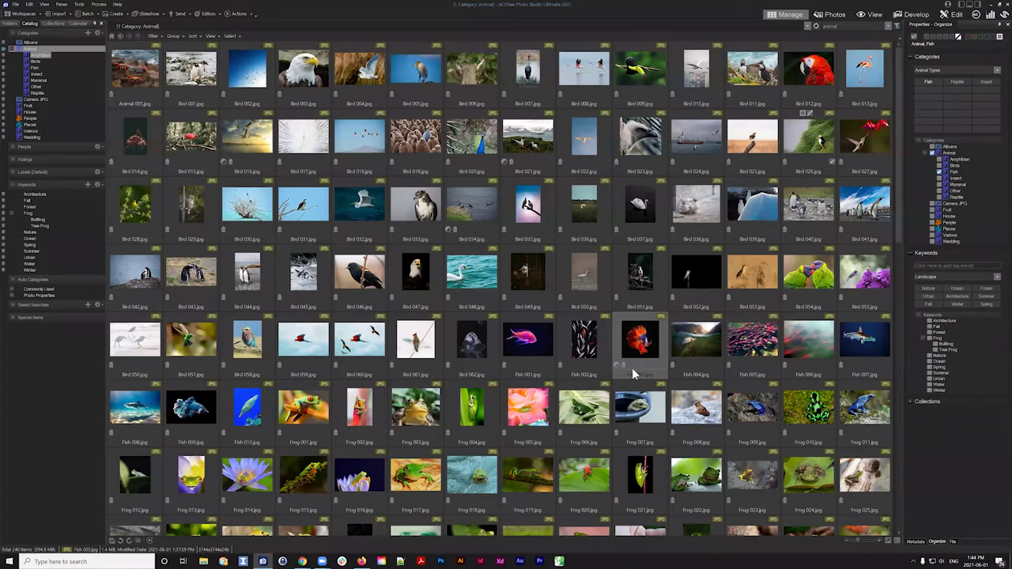
pyautogui.moveTo(619, 370)
pyautogui.write('Frog')
pyautogui.moveTo(635, 419)
pyautogui.press('Return')
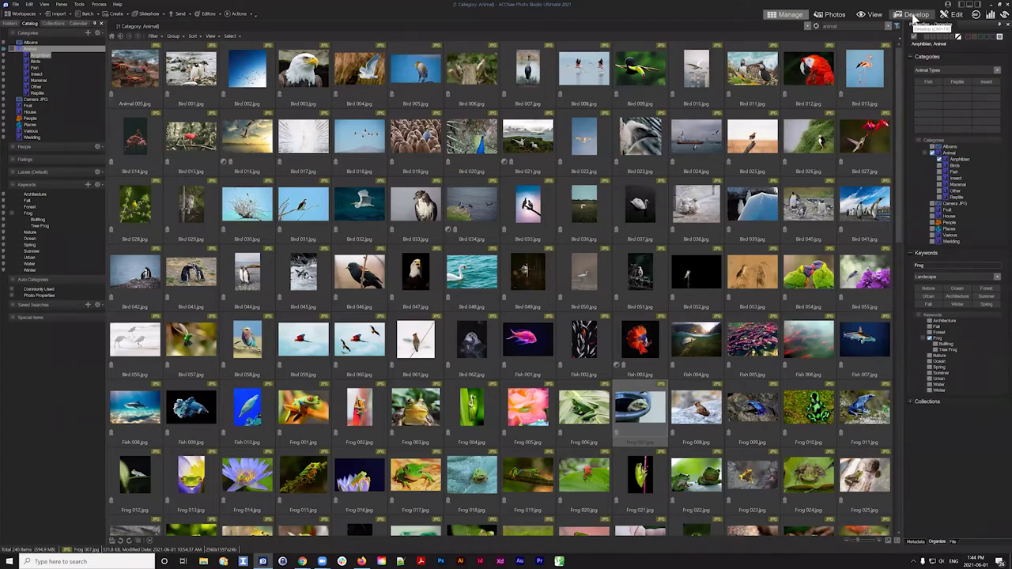
# - Develop Frog 007.jpg with the contrast set to 40, save the adjustment and return to the photo browser
pyautogui.click(918, 15)
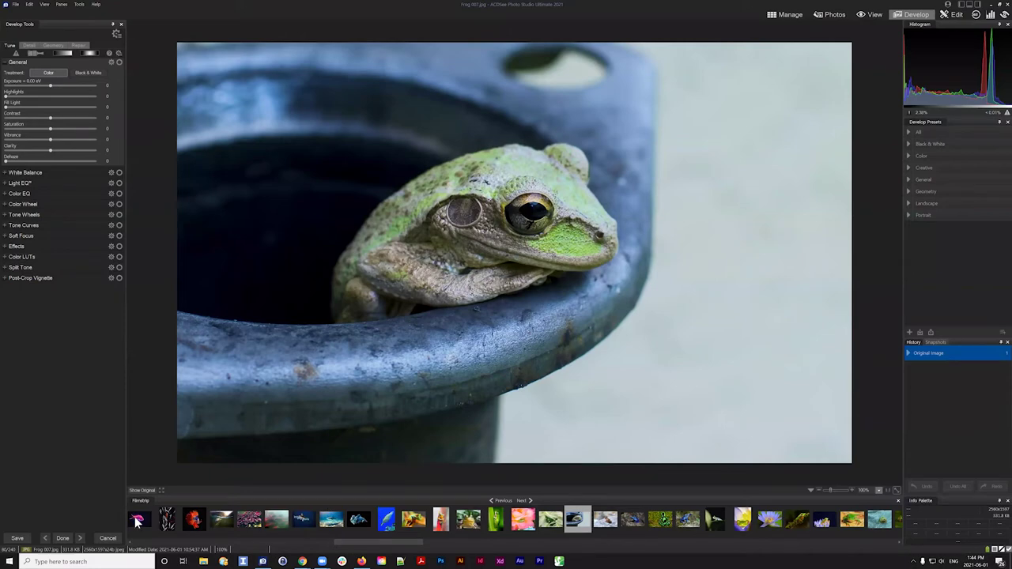
pyautogui.click(11, 184)
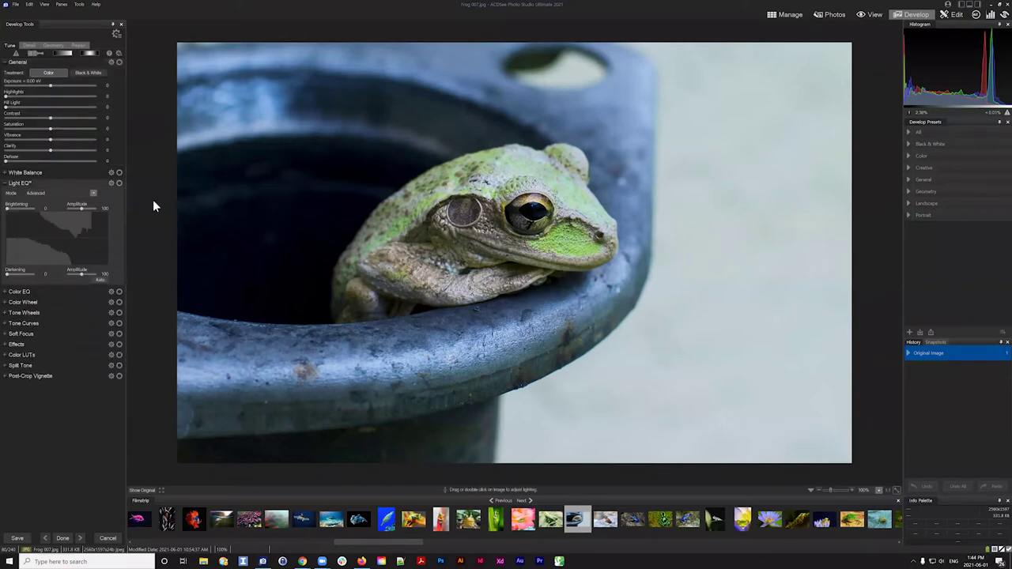
pyautogui.click(4, 174)
pyautogui.click(4, 175)
pyautogui.click(7, 183)
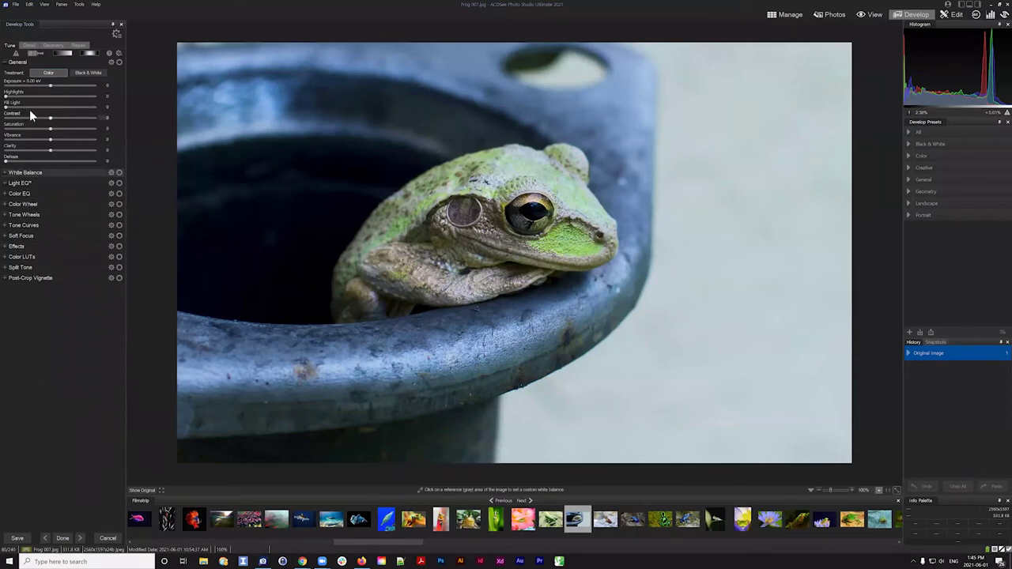
pyautogui.click(77, 117)
pyautogui.moveTo(72, 115); pyautogui.dragTo(67, 115)
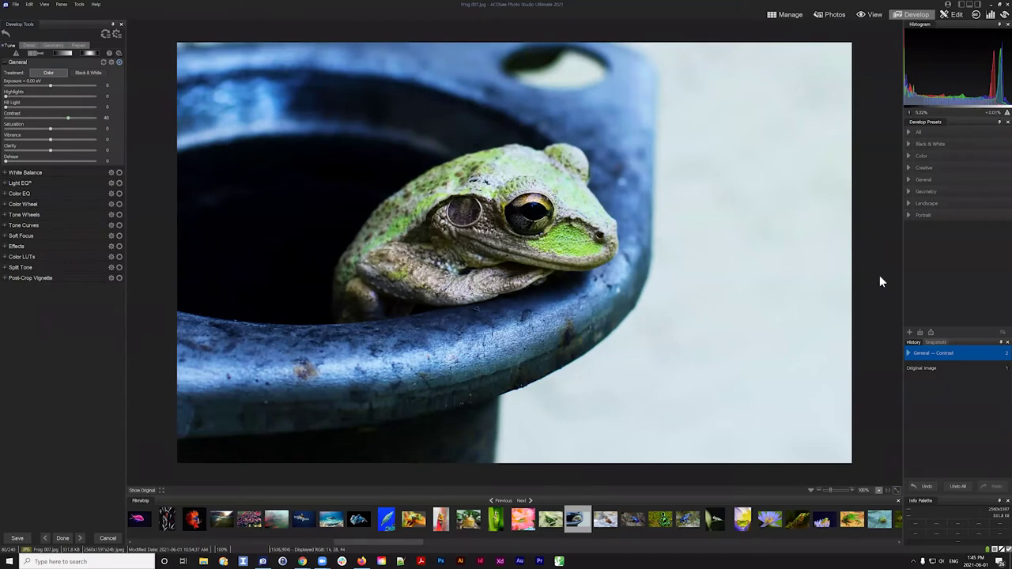
pyautogui.click(782, 15)
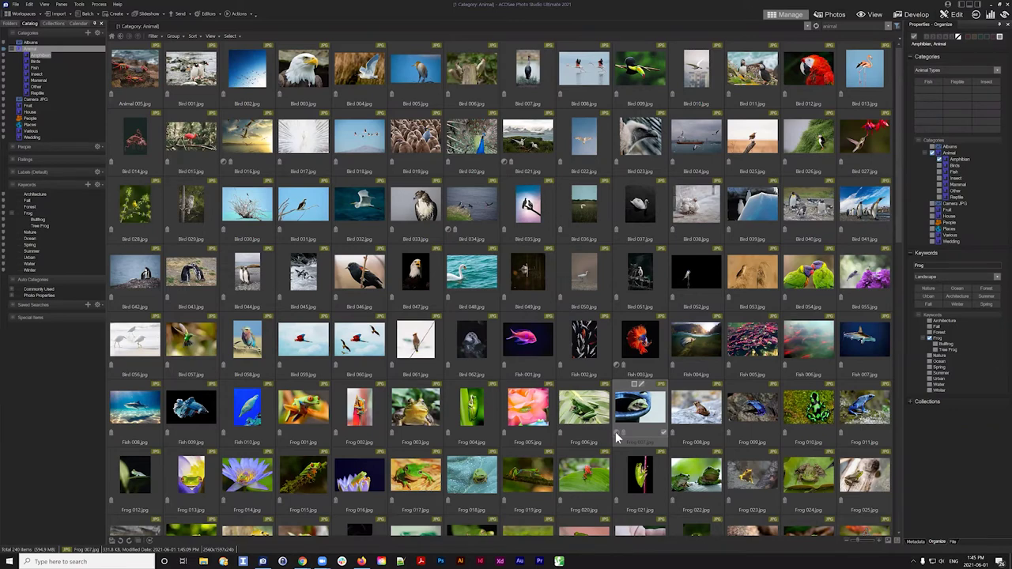
# - Compare the thumbnail overlays of Frog 007.jpg and Fish 003.jpg and inspect the option for restoring Frog 007.jpg to its original
pyautogui.keyDown('ctrl'); pyautogui.click(645, 346); pyautogui.keyUp('ctrl')
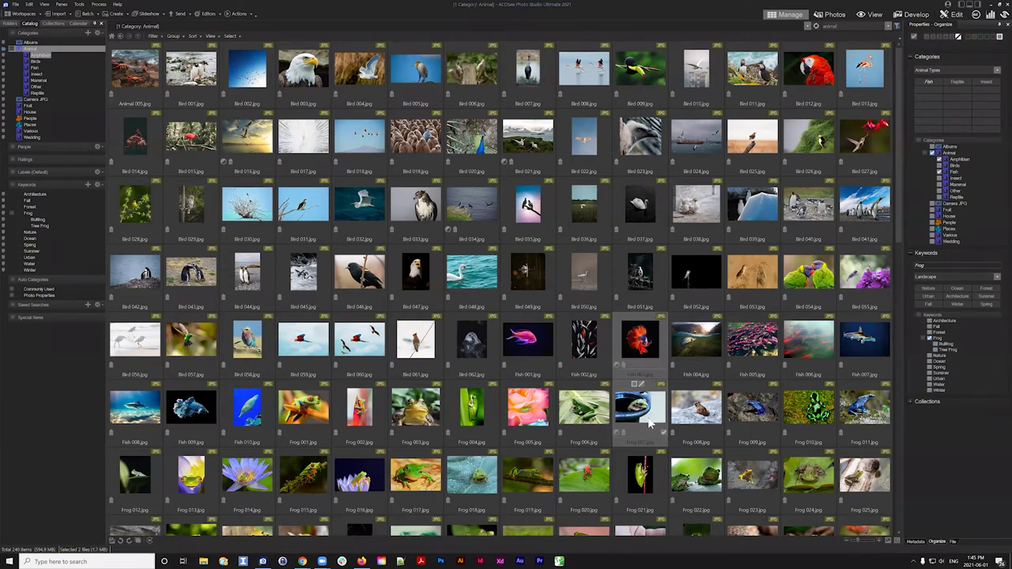
pyautogui.click(652, 421)
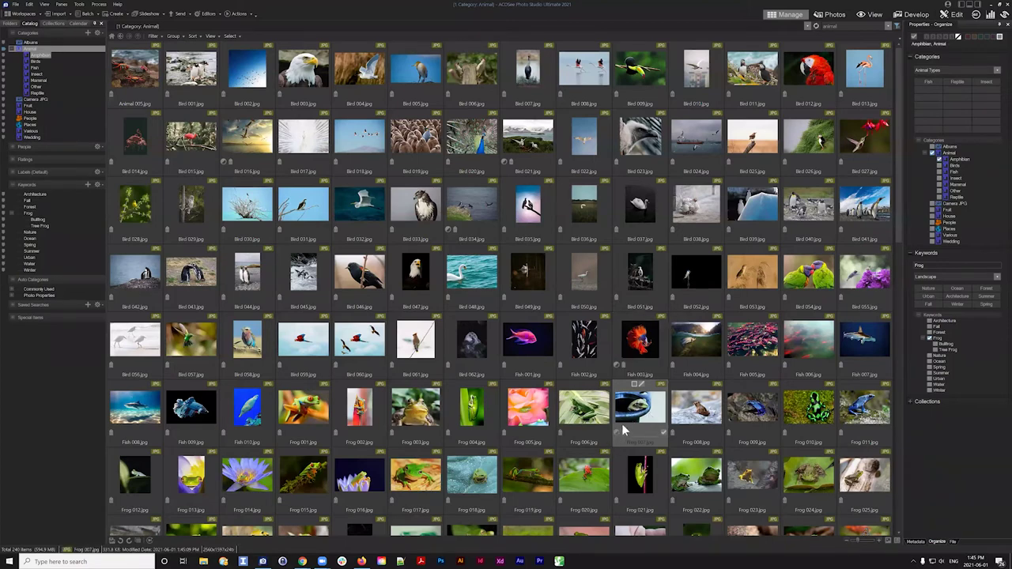
pyautogui.rightClick(644, 400)
pyautogui.moveTo(678, 151)
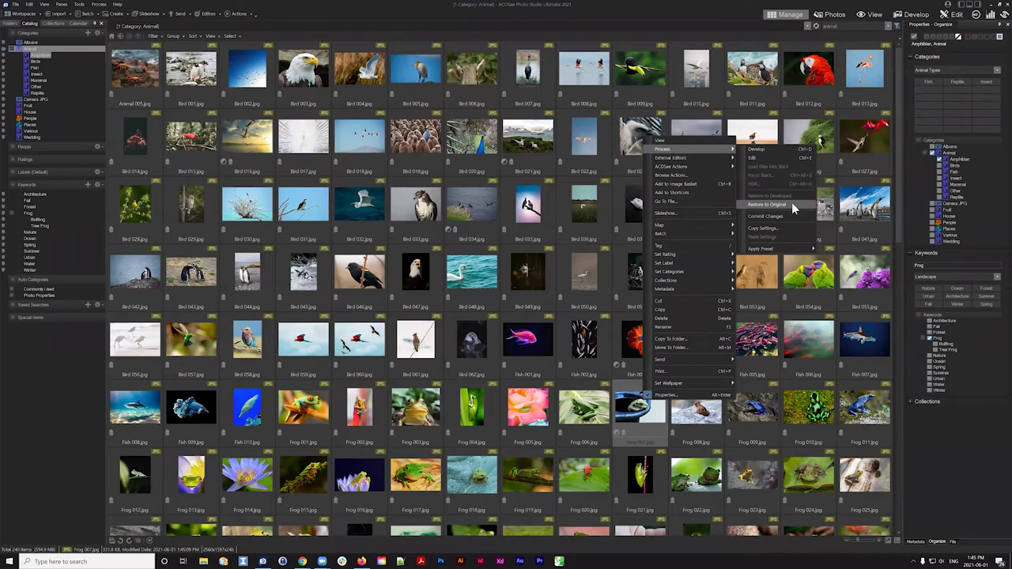
pyautogui.click(634, 422)
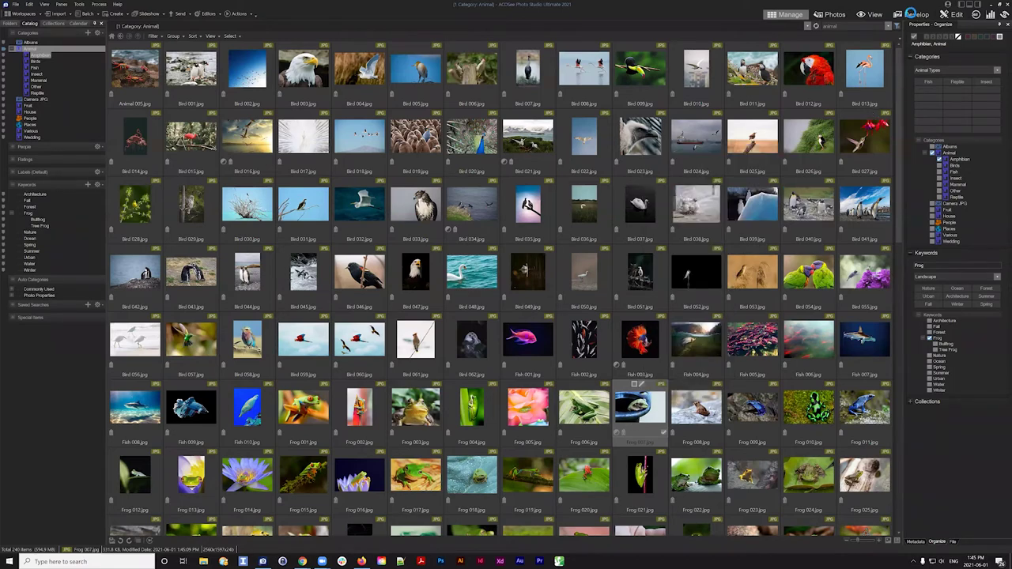
# - Reset the General develop adjustments of Frog 007.jpg, save the photo and return to the photo browser
pyautogui.click(911, 14)
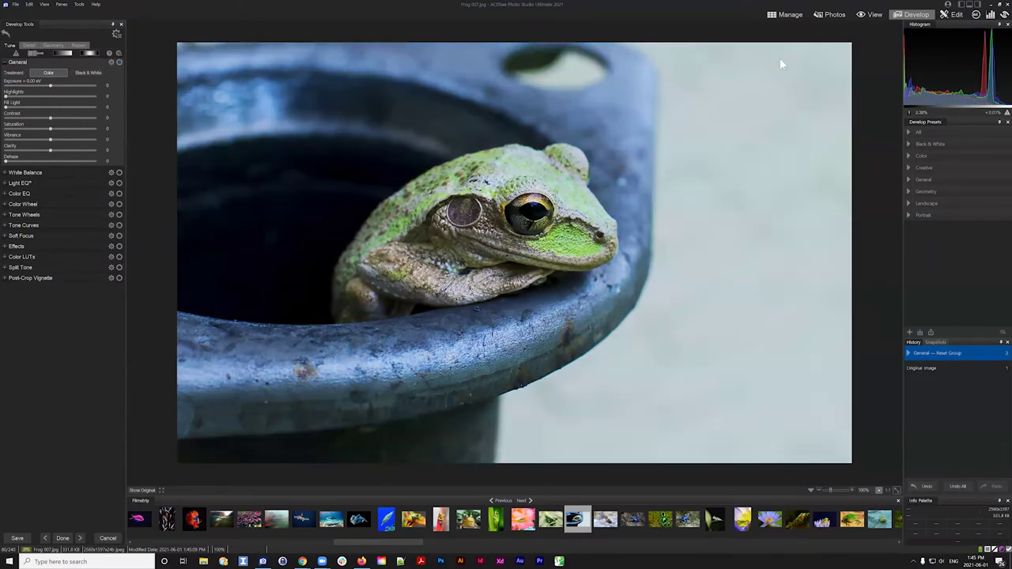
pyautogui.click(783, 15)
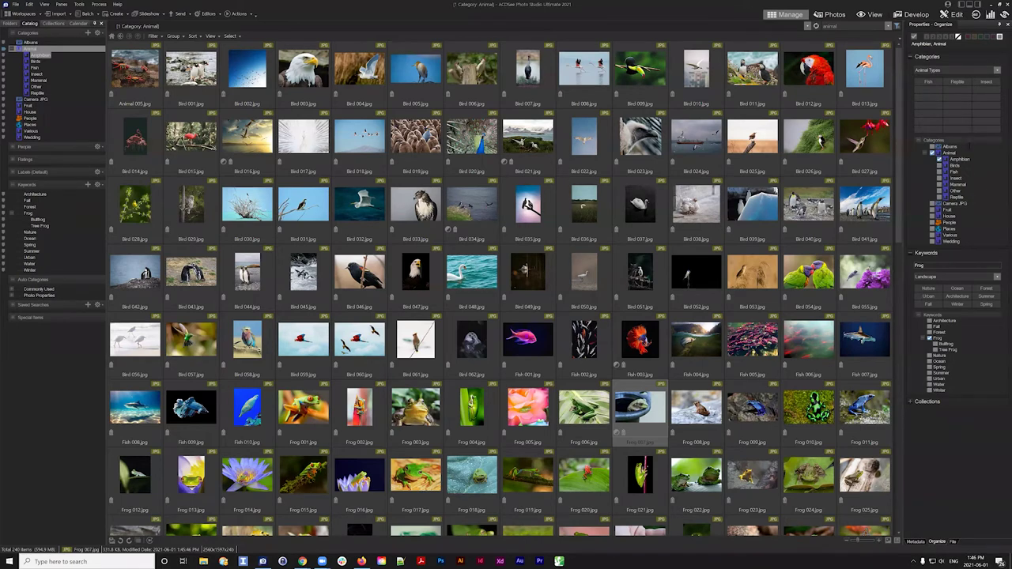
# - Examine the ACDSee Metadata and IPTC keyword fields of Frog 007.jpg and compare them with its assigned categories and keywords
pyautogui.click(915, 541)
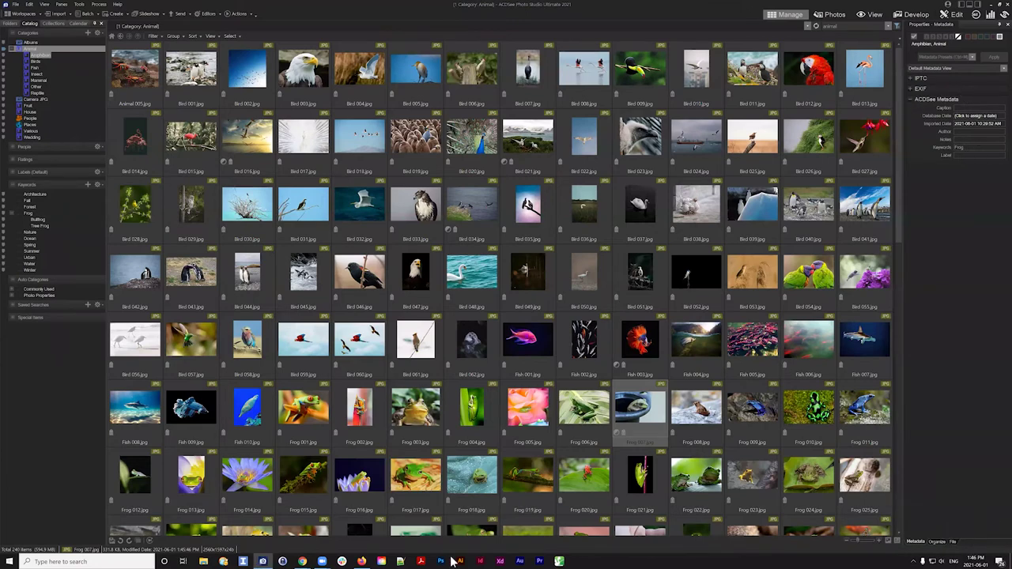
pyautogui.click(960, 147)
pyautogui.click(960, 148)
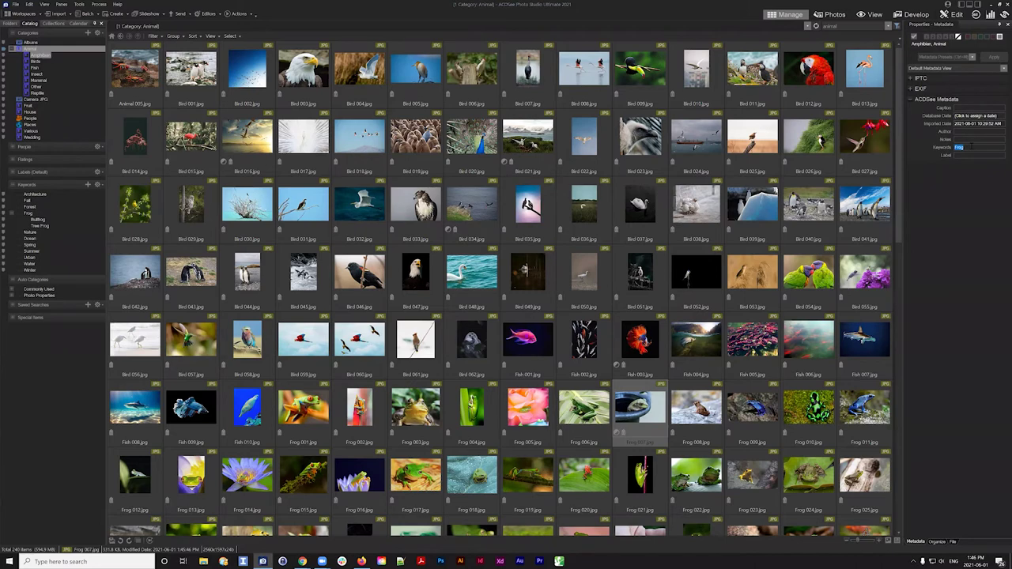
pyautogui.click(921, 80)
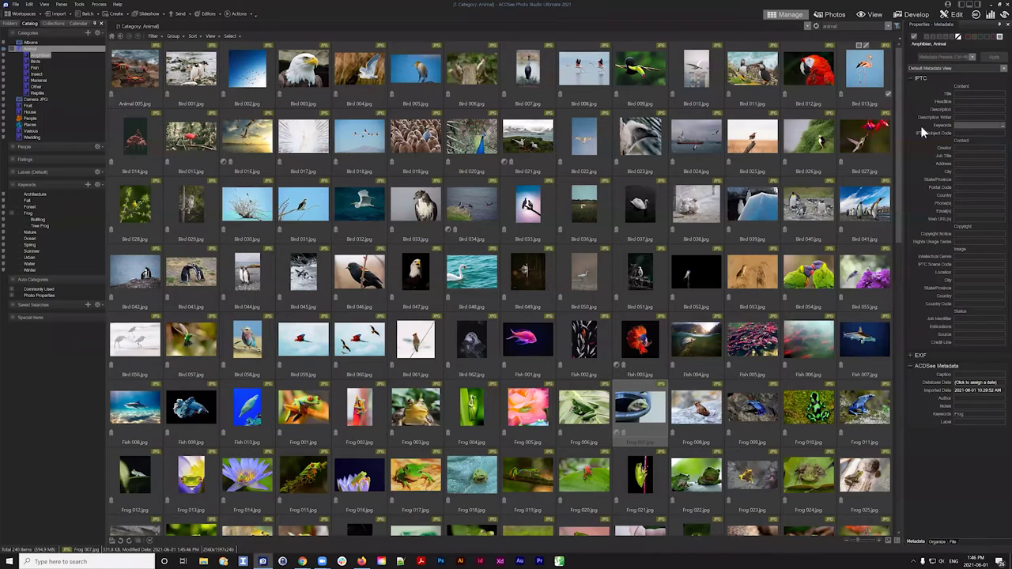
pyautogui.click(937, 542)
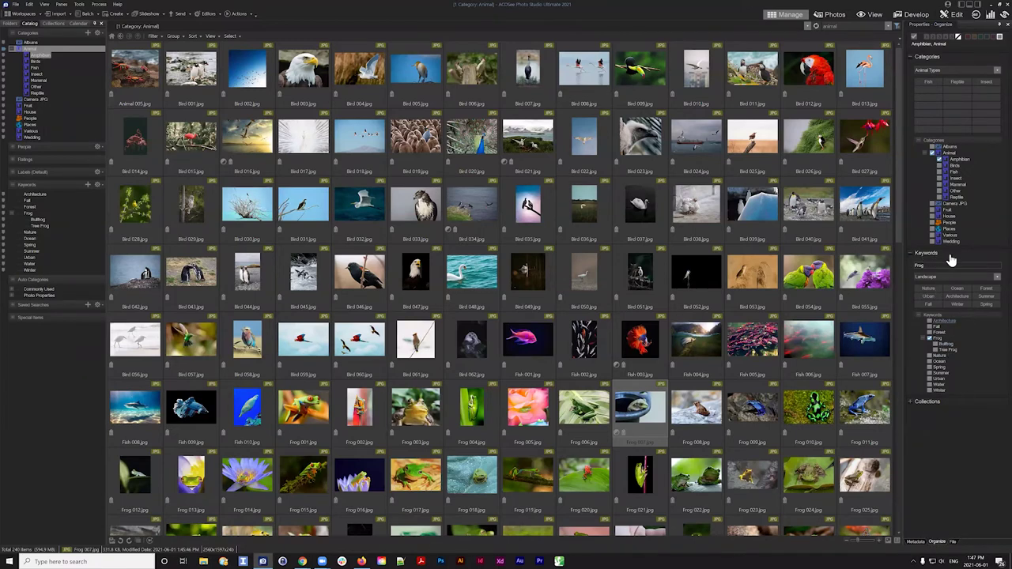
pyautogui.click(916, 541)
pyautogui.click(928, 102)
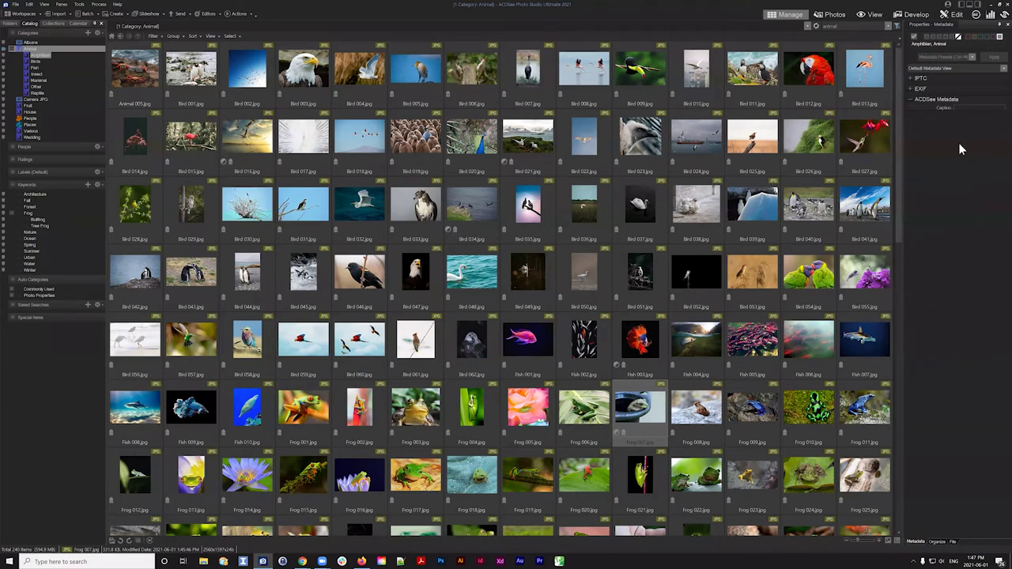
pyautogui.click(917, 79)
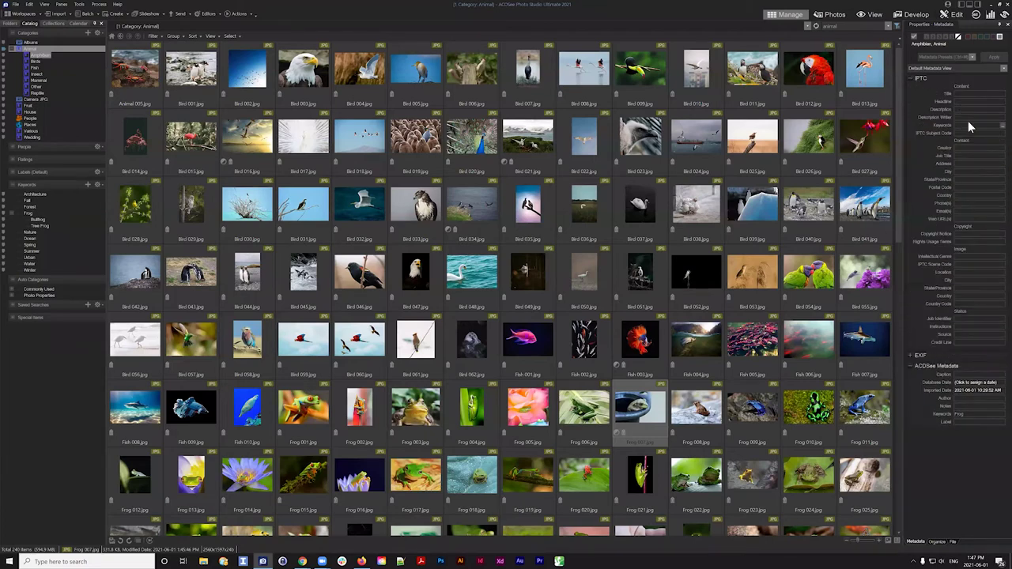
# - Return to the category and keyword properties and assign a rating of 5 to Fish 003.jpg
pyautogui.click(970, 124)
pyautogui.hotkey('ctrl', 'Tab')
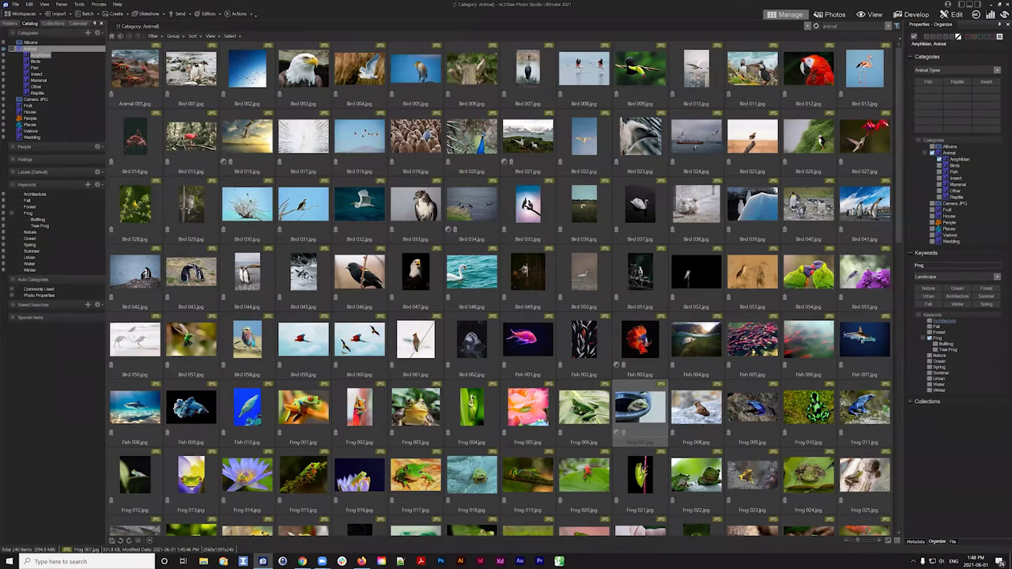
pyautogui.click(648, 348)
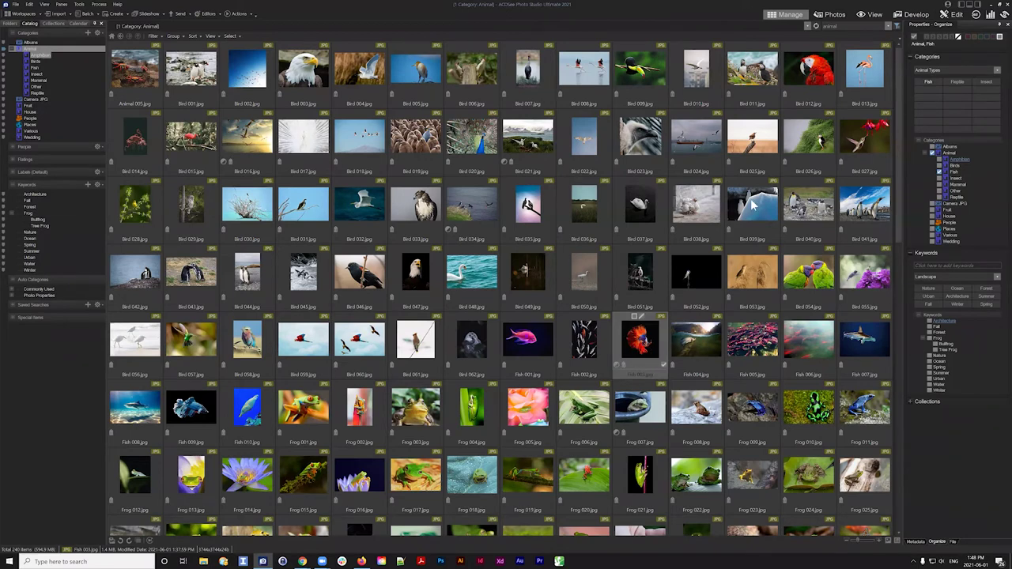
pyautogui.click(954, 36)
pyautogui.moveTo(642, 319)
# - Filter the catalog to photos in the Animal category that have a rating of five
pyautogui.click(4, 49)
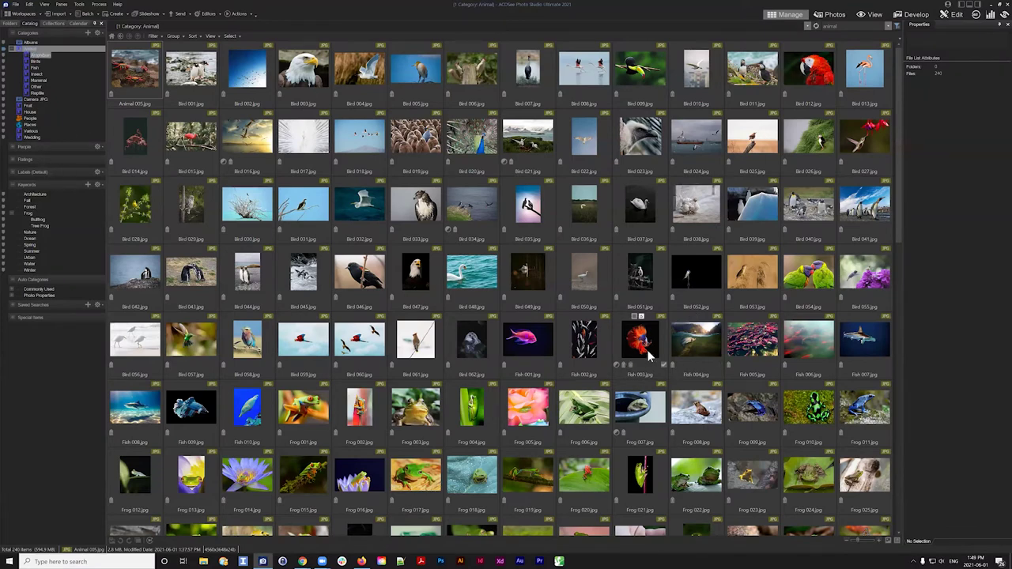
pyautogui.click(14, 161)
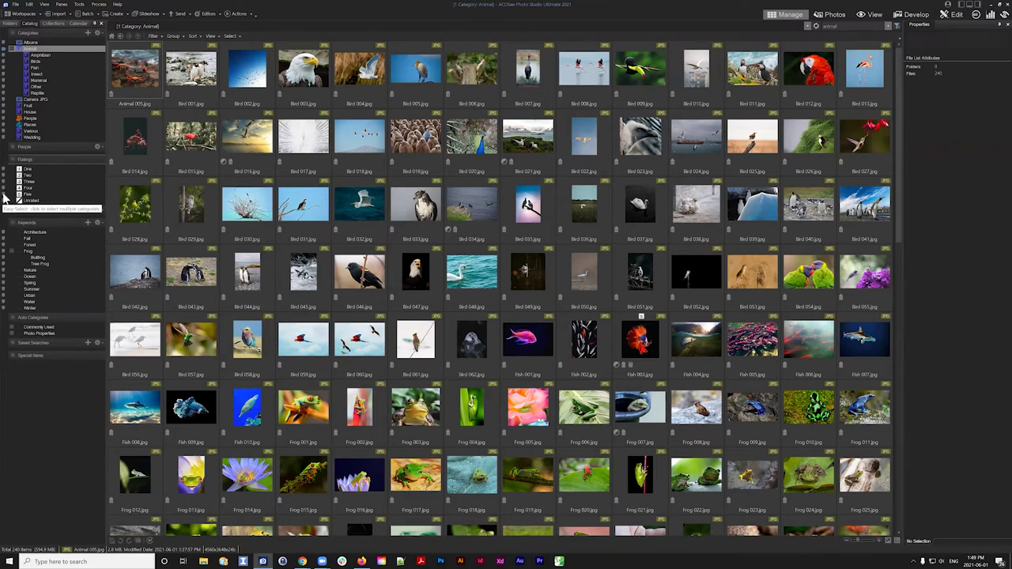
pyautogui.click(6, 194)
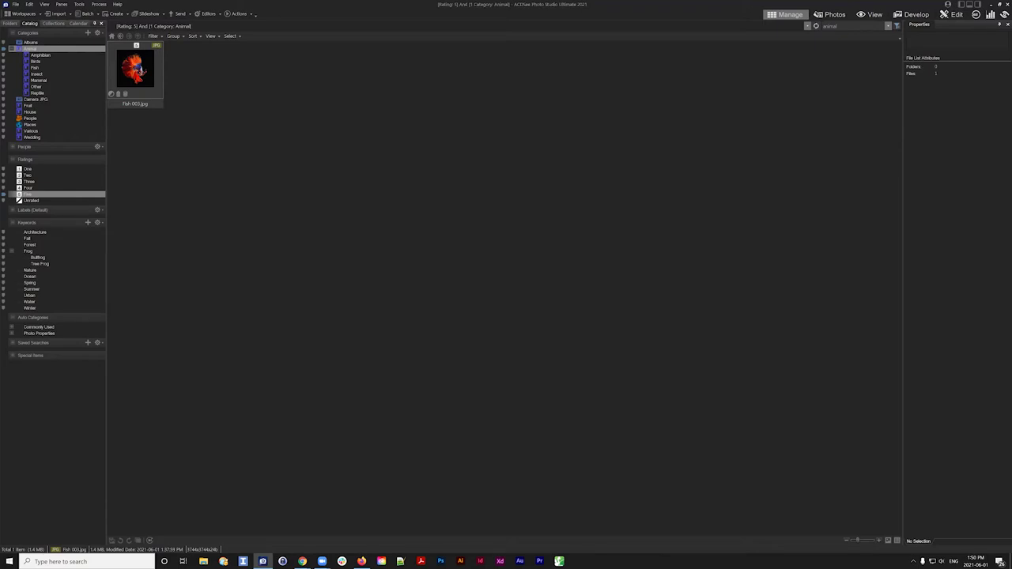
# - Switch from the catalog to folder browsing and open the 09 - Animals folder in Pictures
pyautogui.click(10, 23)
pyautogui.click(46, 511)
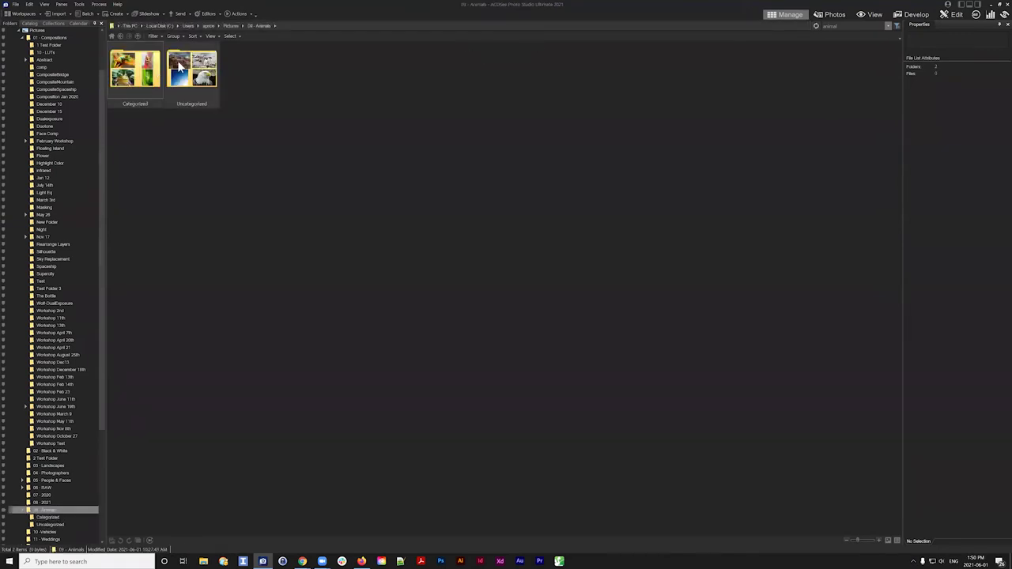
# - Display the images assigned to the Animal category in the catalog and go to the end of the list
pyautogui.click(30, 23)
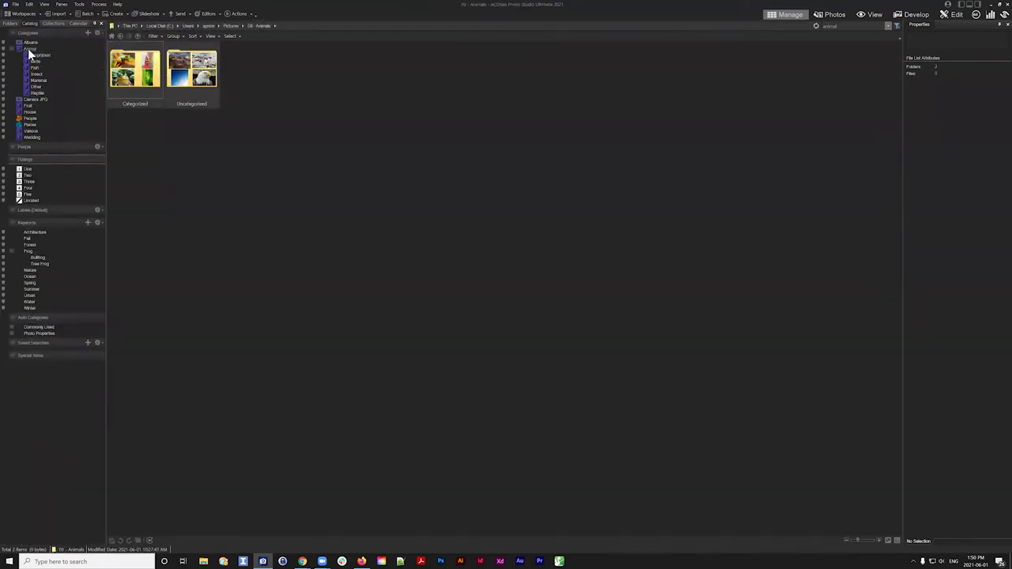
pyautogui.click(29, 49)
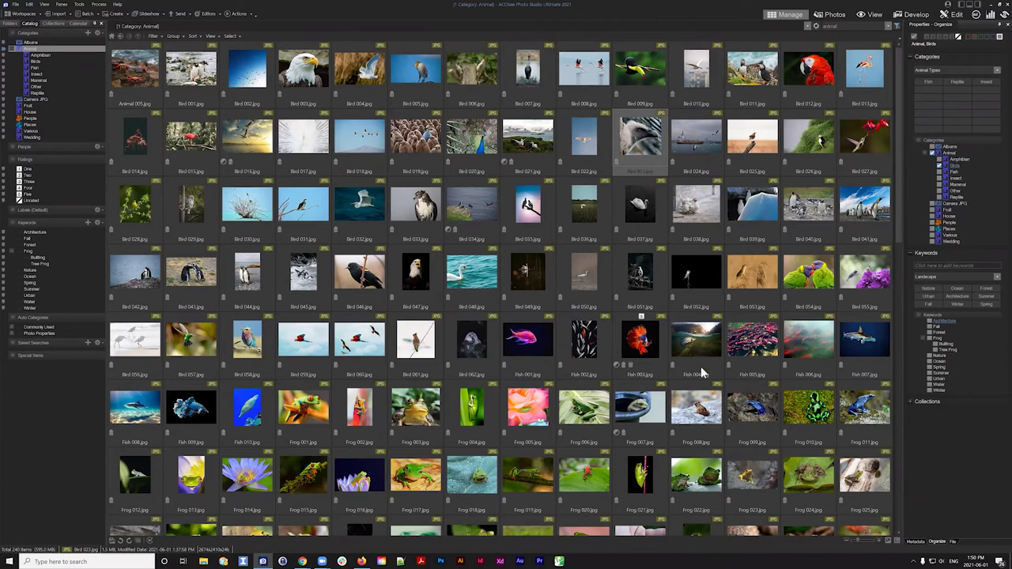
pyautogui.scroll(-10, 696, 395)
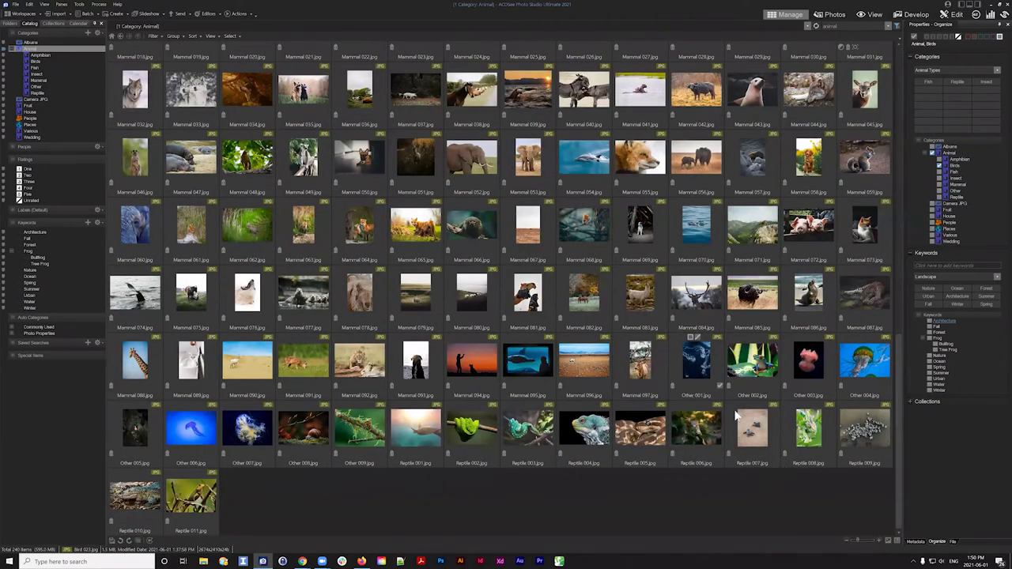
# - Create a sub-category named Blue within Other and assign it to the image Other 001.jpg
pyautogui.click(686, 359)
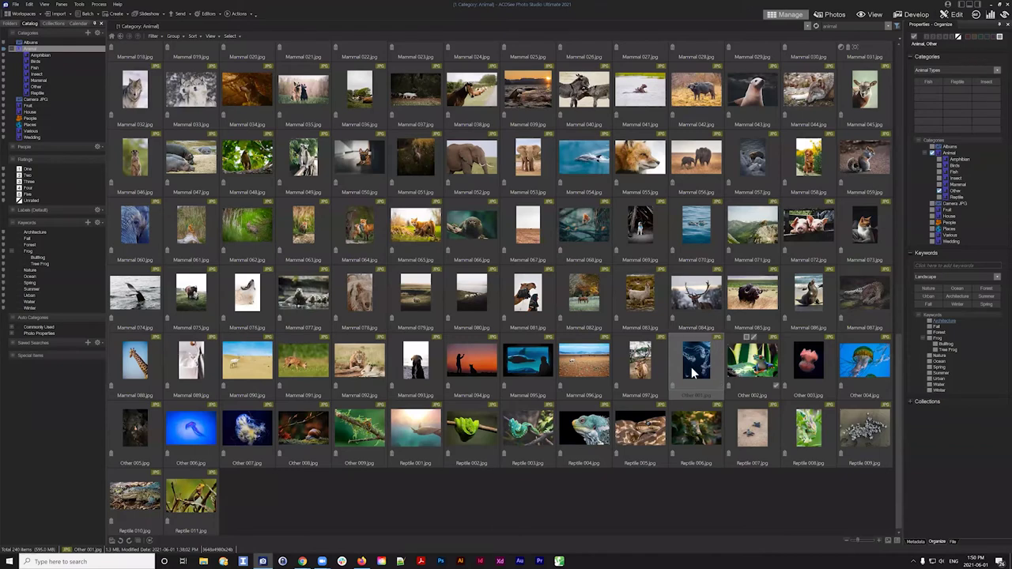
pyautogui.rightClick(956, 194)
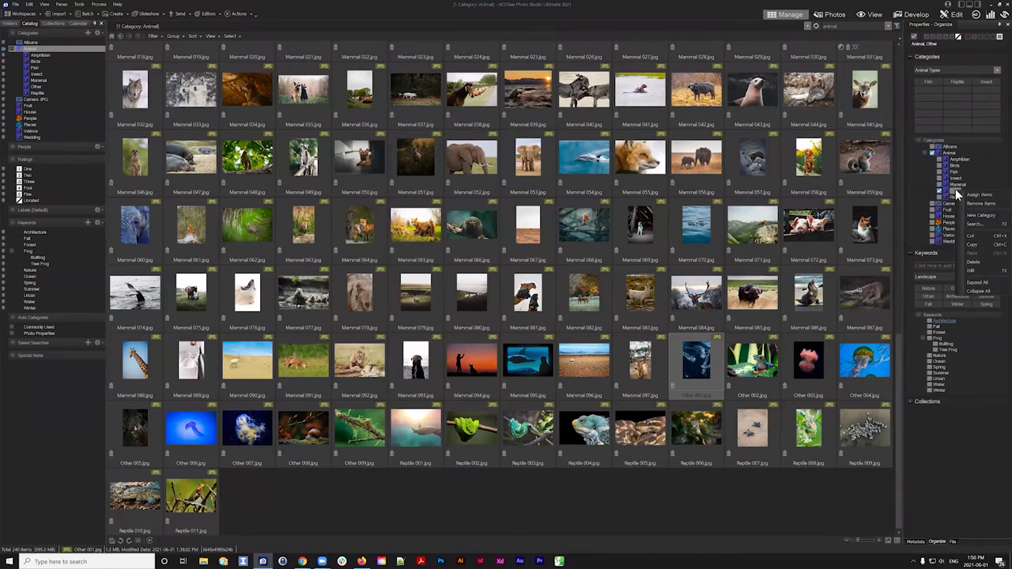
pyautogui.click(989, 217)
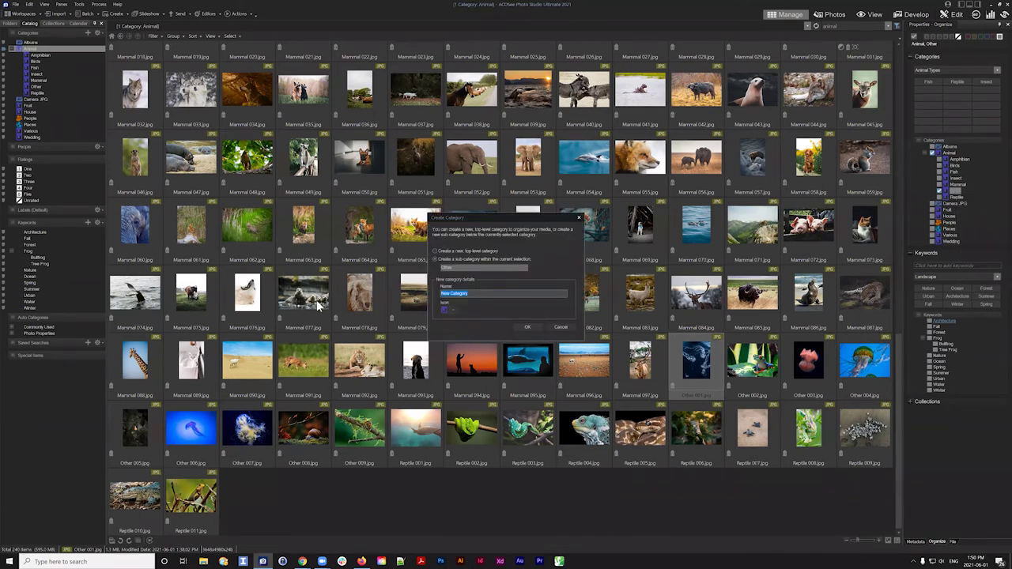
pyautogui.write('Je')
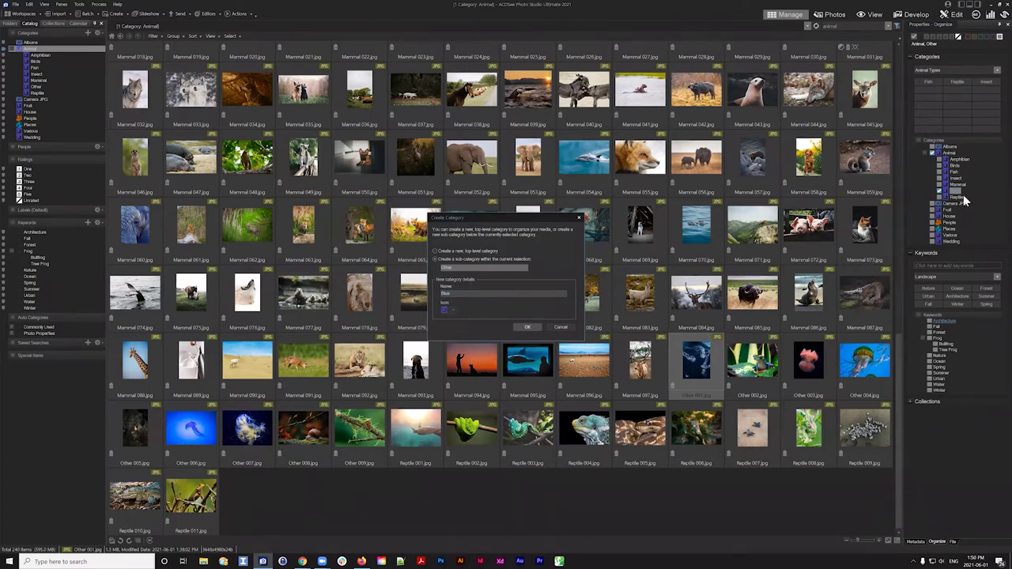
pyautogui.press('Return')
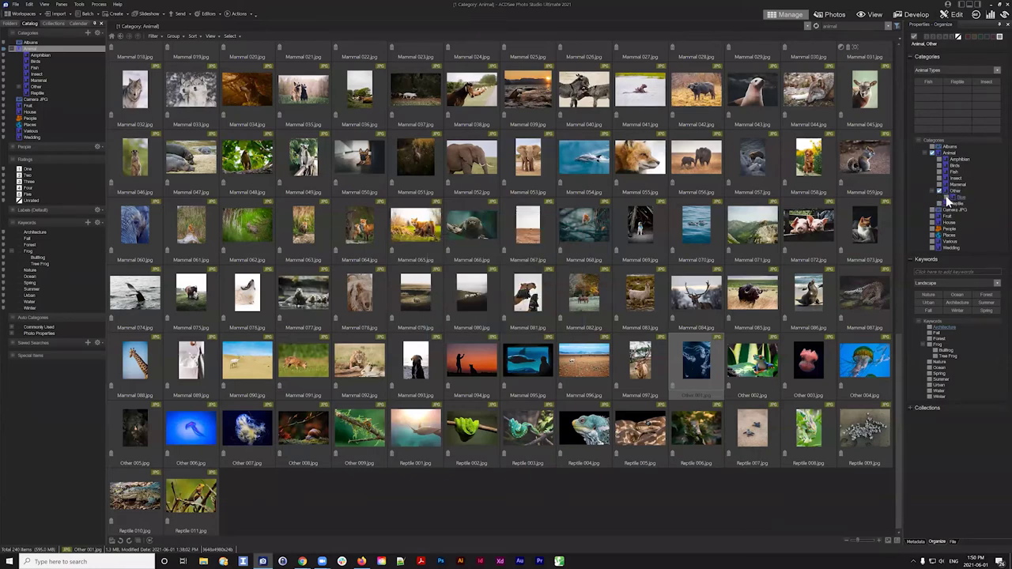
pyautogui.click(941, 198)
# - Add Animal|Other|Blue|Cyan to the Animal Types quick categories and assign Cyan to Other 001.jpg
pyautogui.click(997, 70)
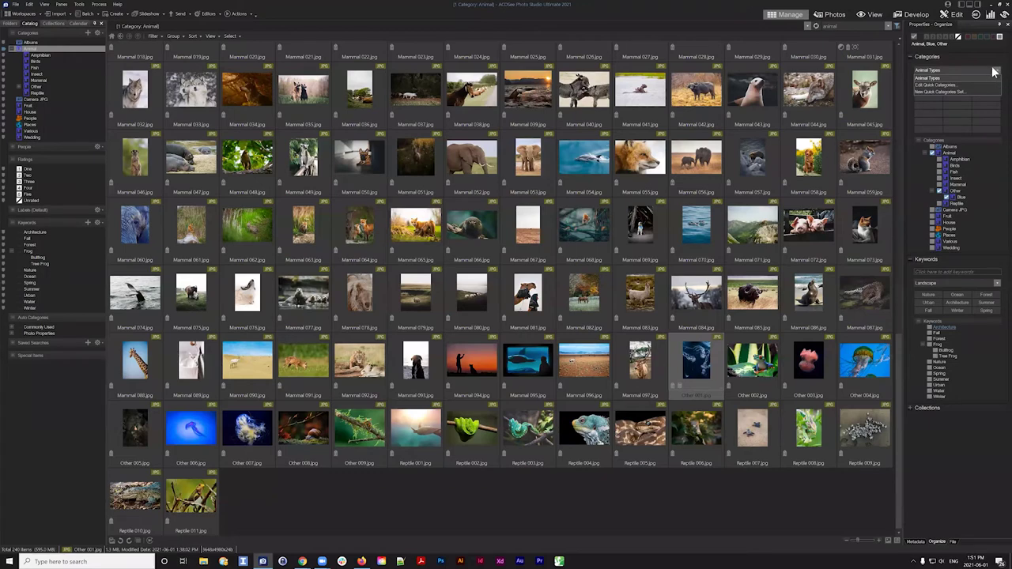
pyautogui.click(937, 89)
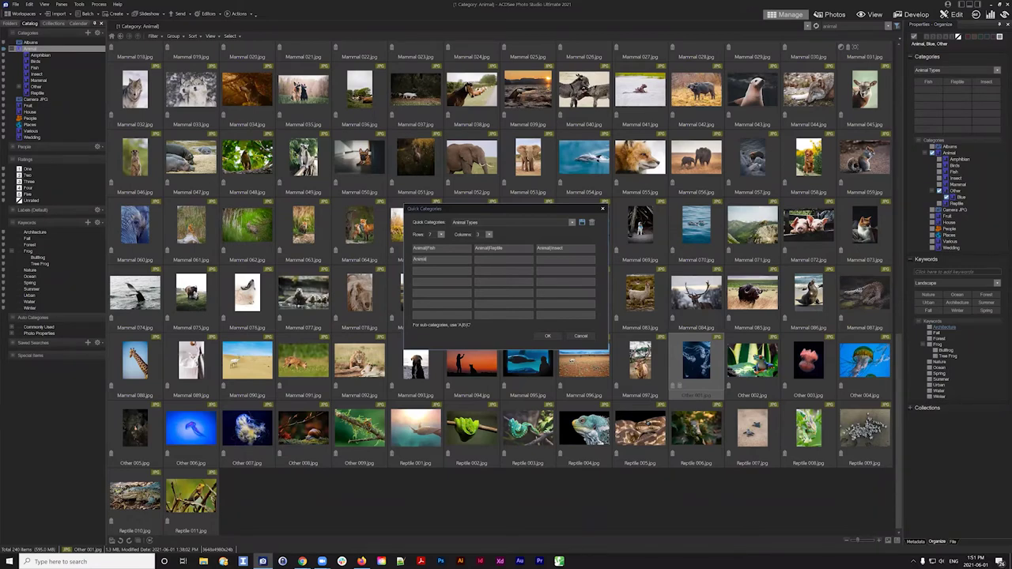
pyautogui.write('ther|Blue')
pyautogui.doubleClick(448, 258)
pyautogui.doubleClick(448, 260)
pyautogui.click(548, 334)
pyautogui.click(459, 282)
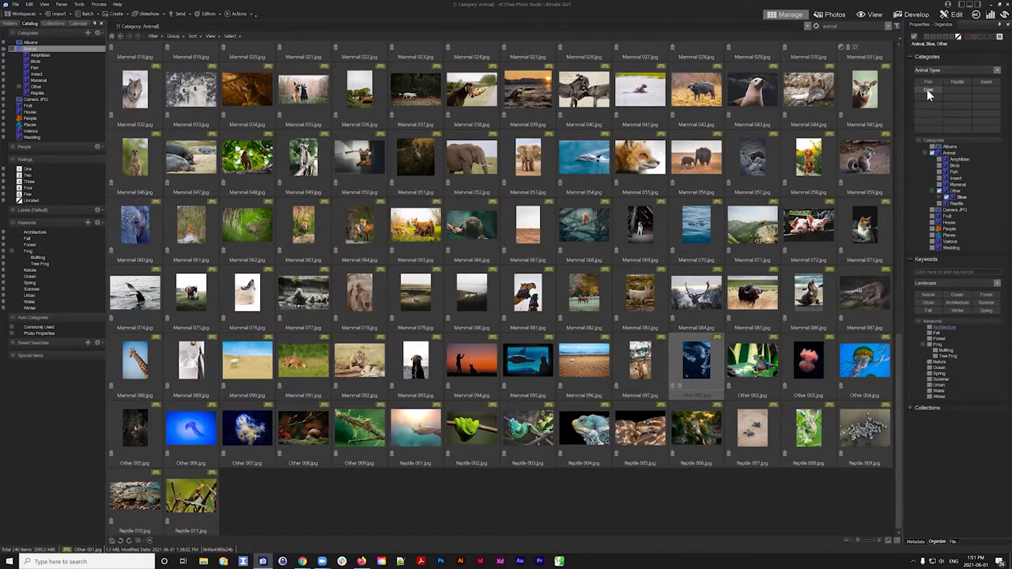
pyautogui.click(940, 199)
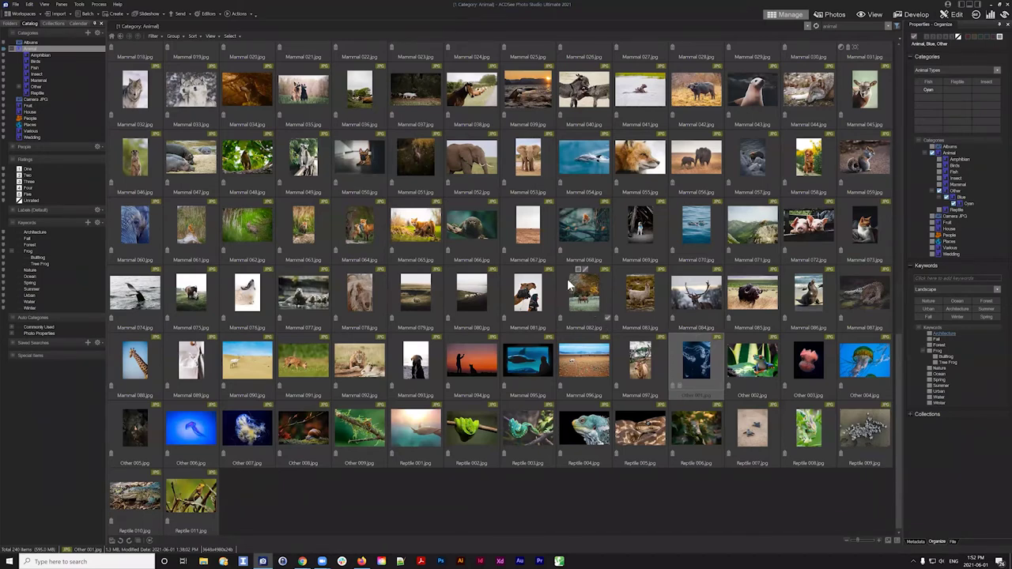
# - Select all bird images from Bird 001.jpg through Bird 062.jpg
pyautogui.scroll(10, 470, 222)
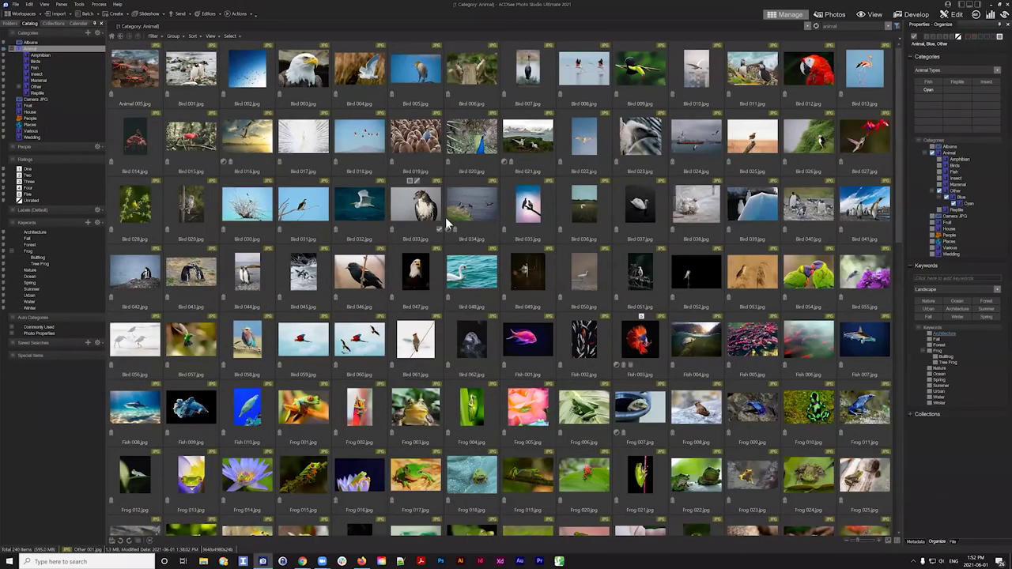
pyautogui.click(190, 84)
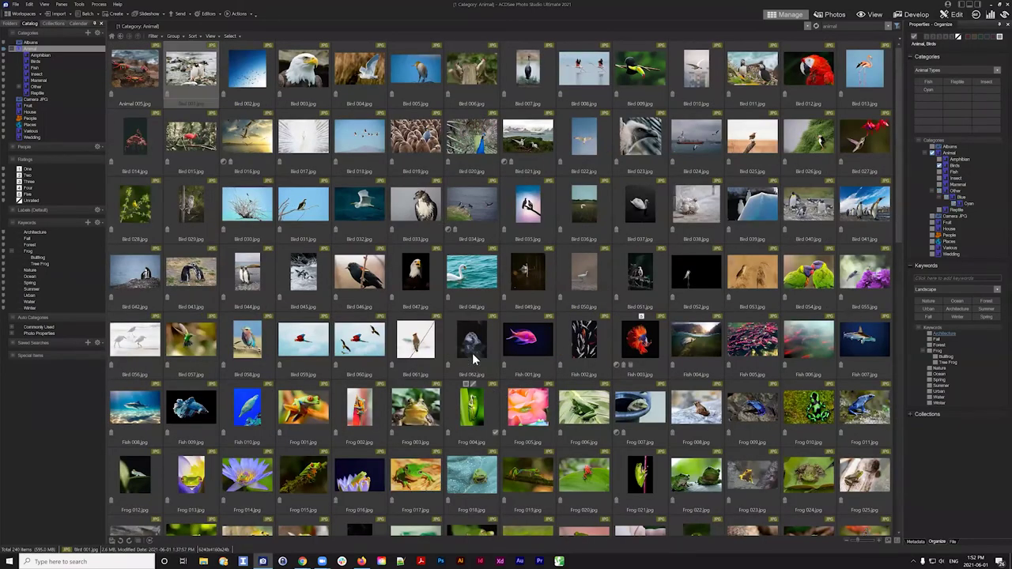
pyautogui.keyDown('shift'); pyautogui.click(471, 345); pyautogui.keyUp('shift')
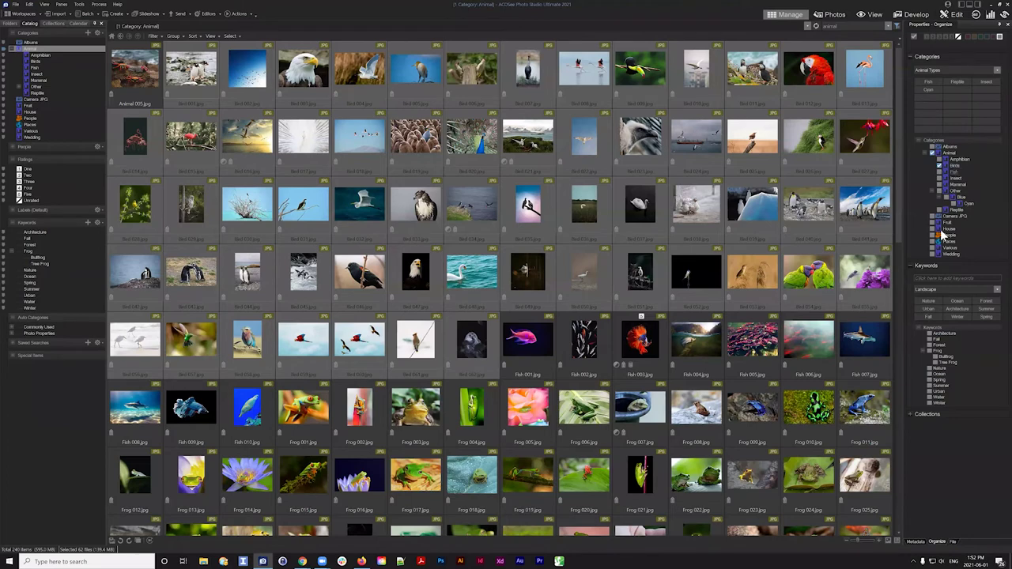
# - Create a new top-level keyword named Bird
pyautogui.rightClick(968, 328)
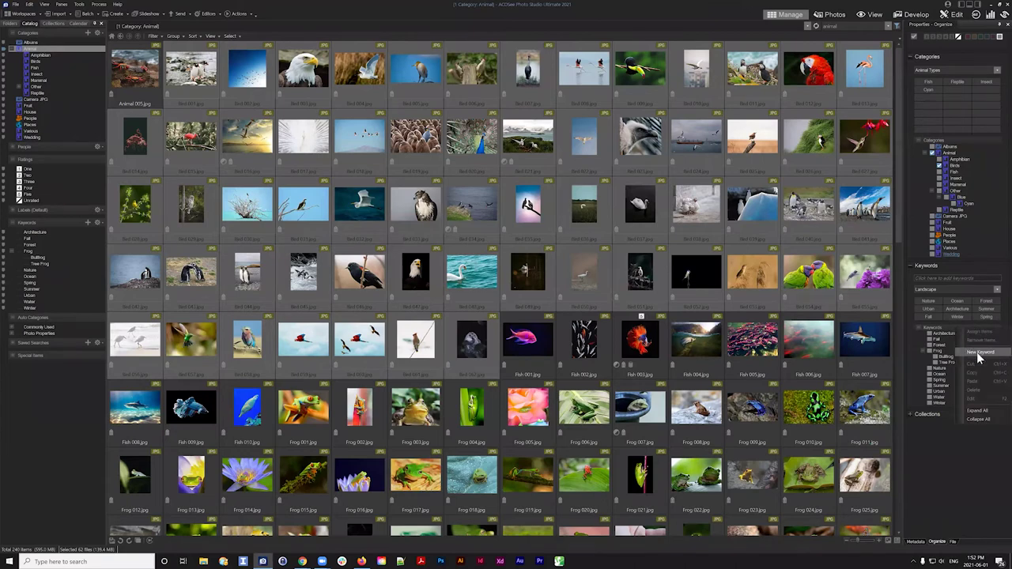
pyautogui.press('Return')
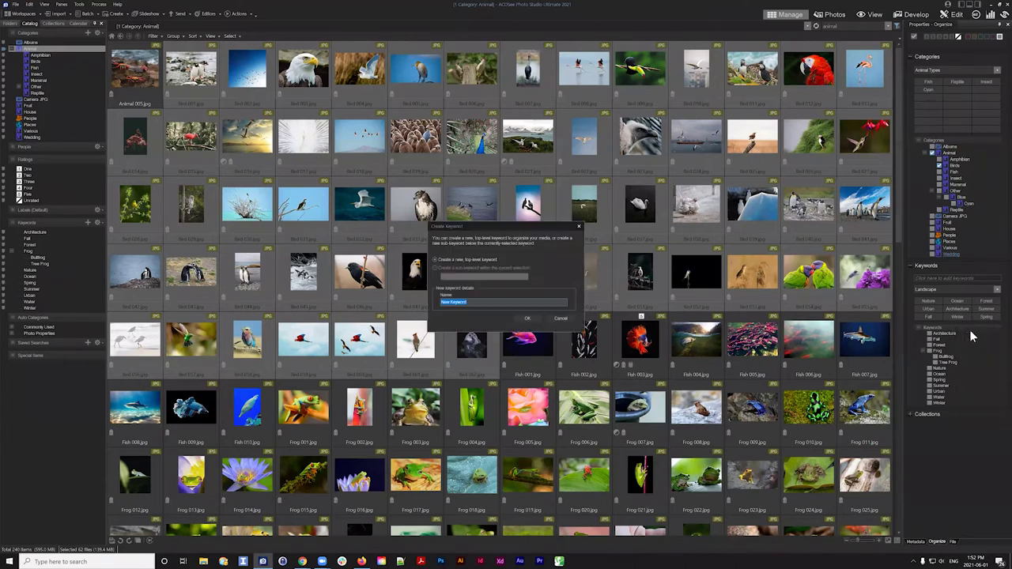
pyautogui.write('B')
pyautogui.click(530, 320)
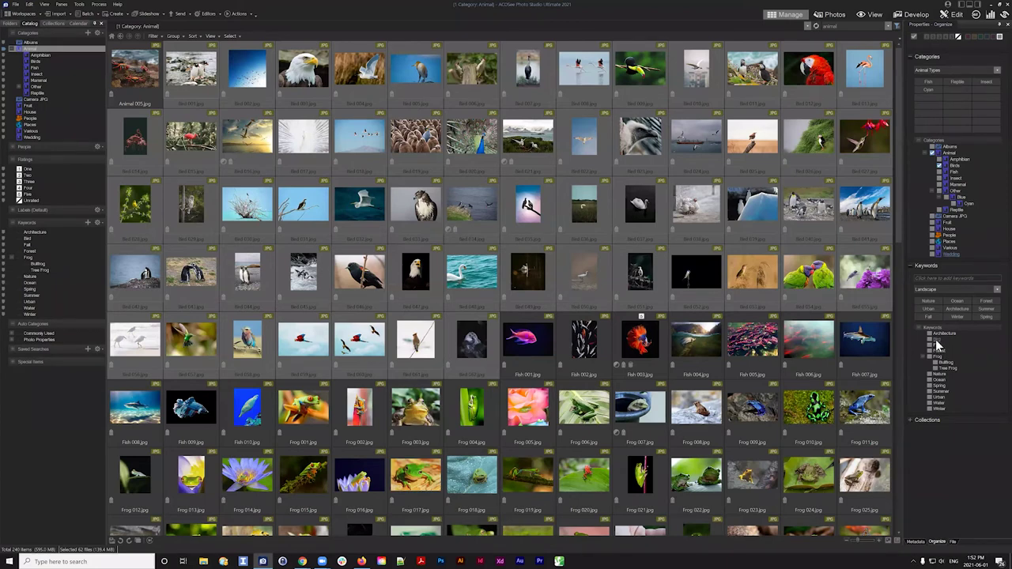
# - Start a new quick keywords set containing Bird|Eagle, Bird|Heron, Bird|Woodpecker, Bird|Tucan, Bird|Parrot and Bird|Flamingo
pyautogui.click(997, 289)
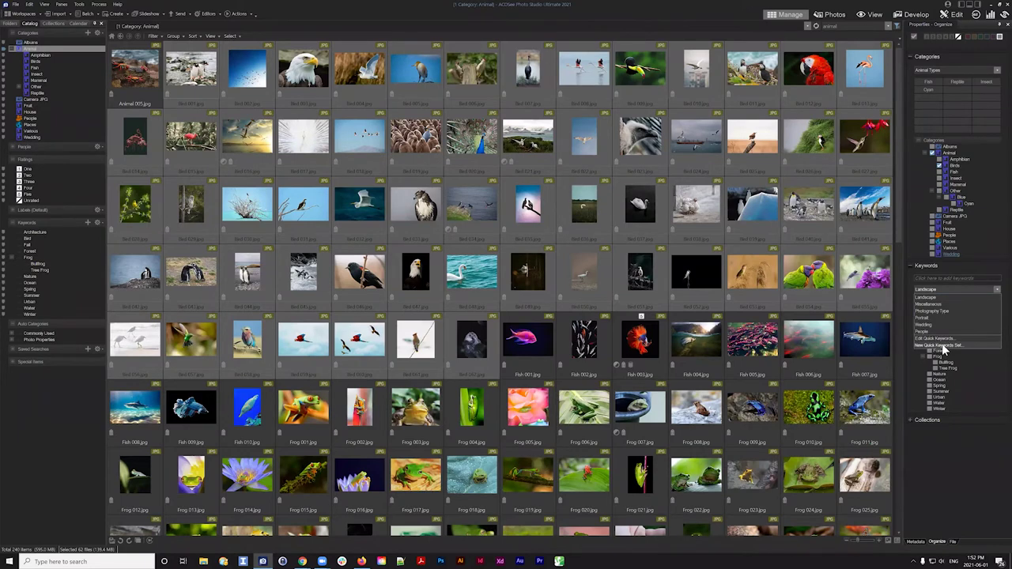
pyautogui.press('Return')
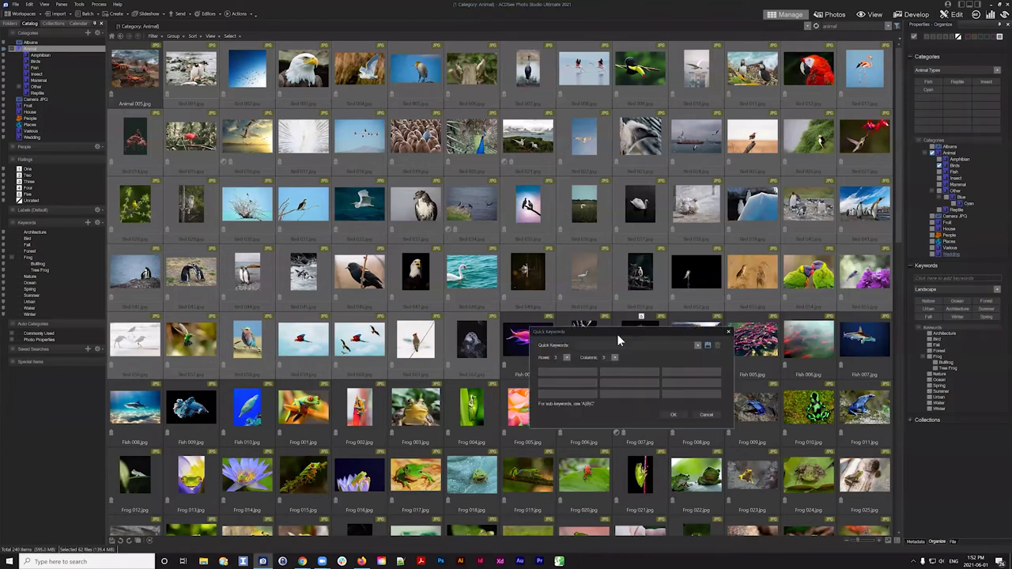
pyautogui.write('Bird|EagleBird')
pyautogui.hotkey('shift', 'Home')
pyautogui.hotkey('ctrl', 'c')
pyautogui.press('End')
pyautogui.write('|Heron')
pyautogui.hotkey('ctrl', 'v')
pyautogui.hotkey('ctrl', 'v')
pyautogui.write('|Toucan')
pyautogui.hotkey('ctrl', 'v')
pyautogui.write('|')
pyautogui.press('Tab')
pyautogui.hotkey('ctrl', 'v')
pyautogui.write('|Flamingo')
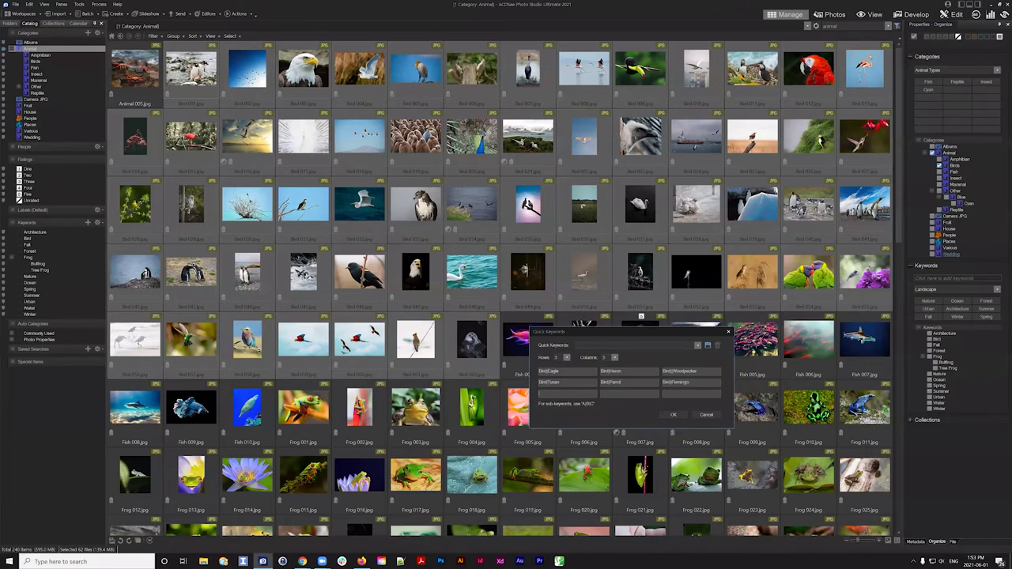
# - Add Bird|Sparrow, Bird|Owl and Bird|Swan to the quick keywords set and set its grid to 4 rows
pyautogui.hotkey('ctrl', 'v')
pyautogui.write('|')
pyautogui.hotkey('ctrl', 'v')
pyautogui.write('|Owl')
pyautogui.click(566, 358)
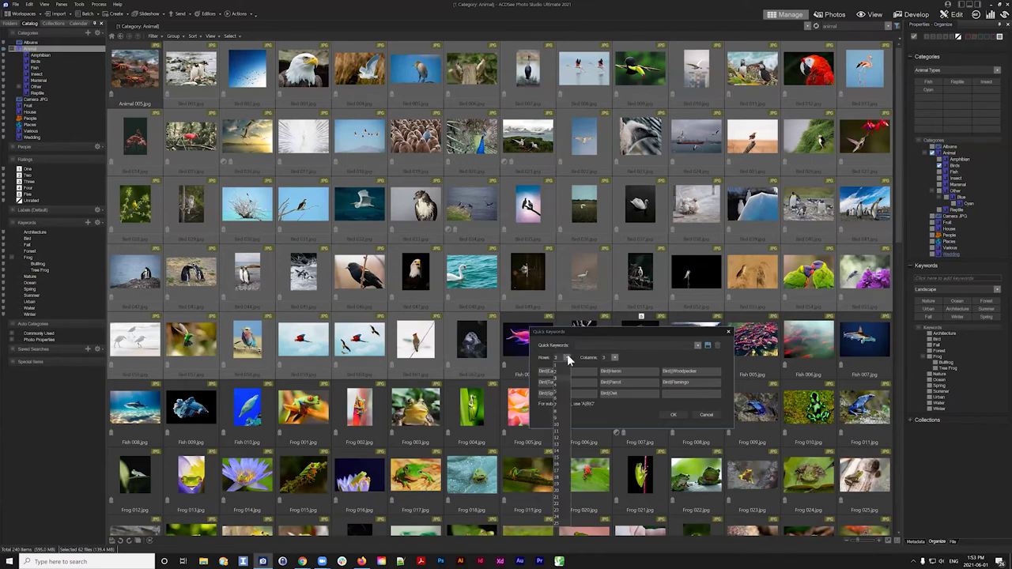
pyautogui.click(559, 385)
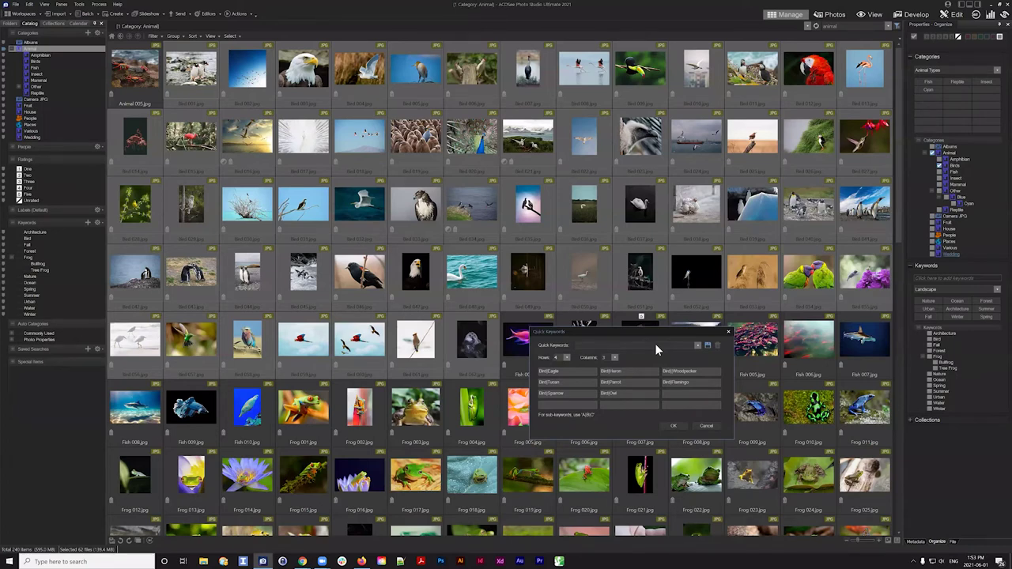
pyautogui.moveTo(655, 334); pyautogui.dragTo(635, 369)
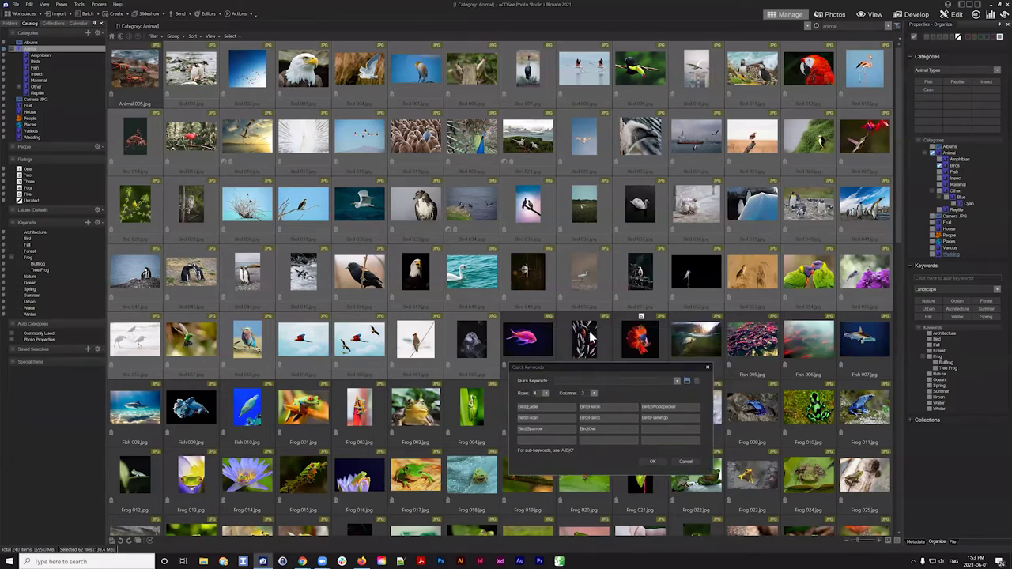
pyautogui.click(658, 427)
pyautogui.write('Bird|Swan')
# - Save the quick keywords set as a preset named Birds and make it the active set
pyautogui.click(651, 464)
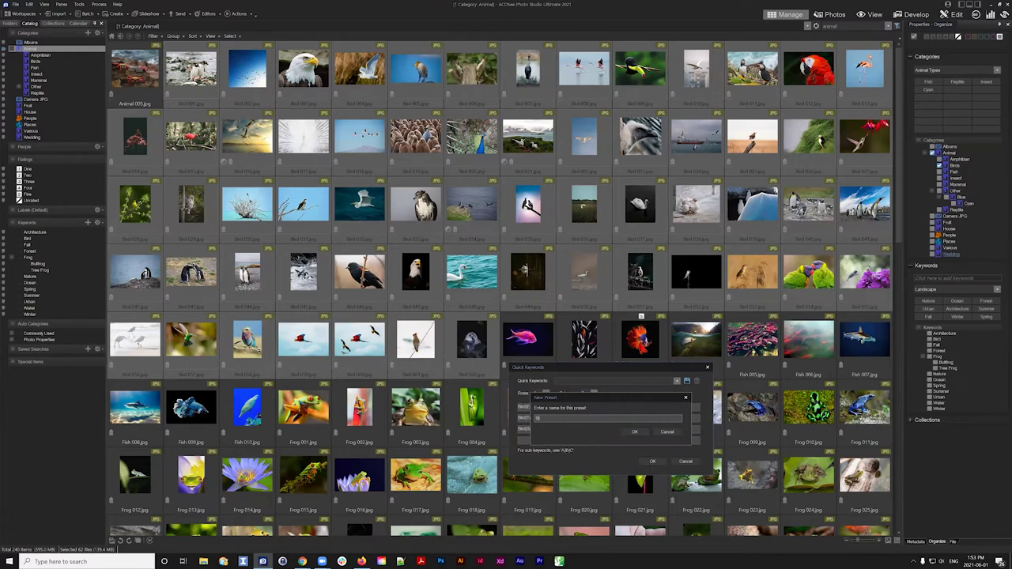
pyautogui.click(634, 432)
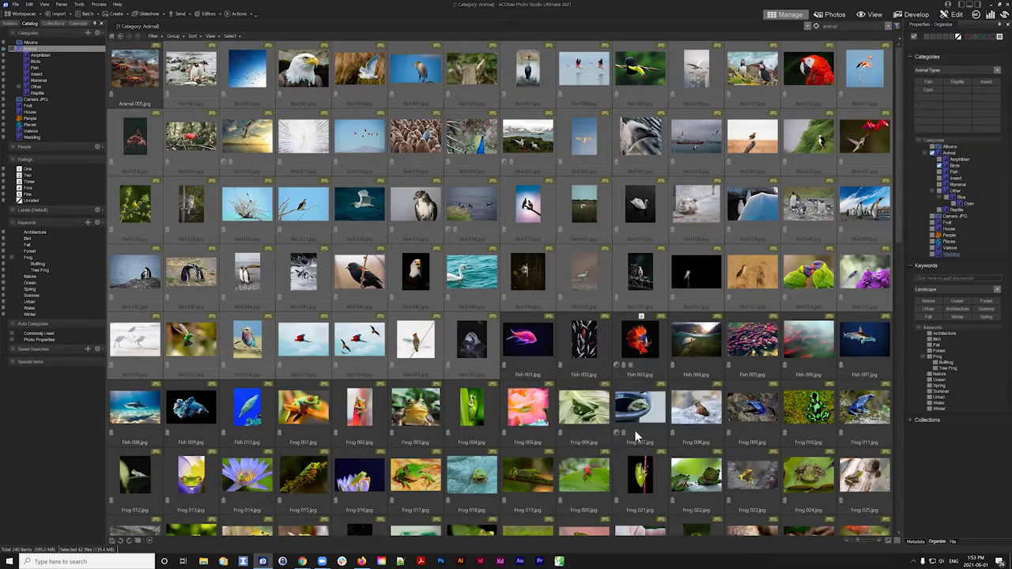
pyautogui.click(996, 290)
pyautogui.click(996, 291)
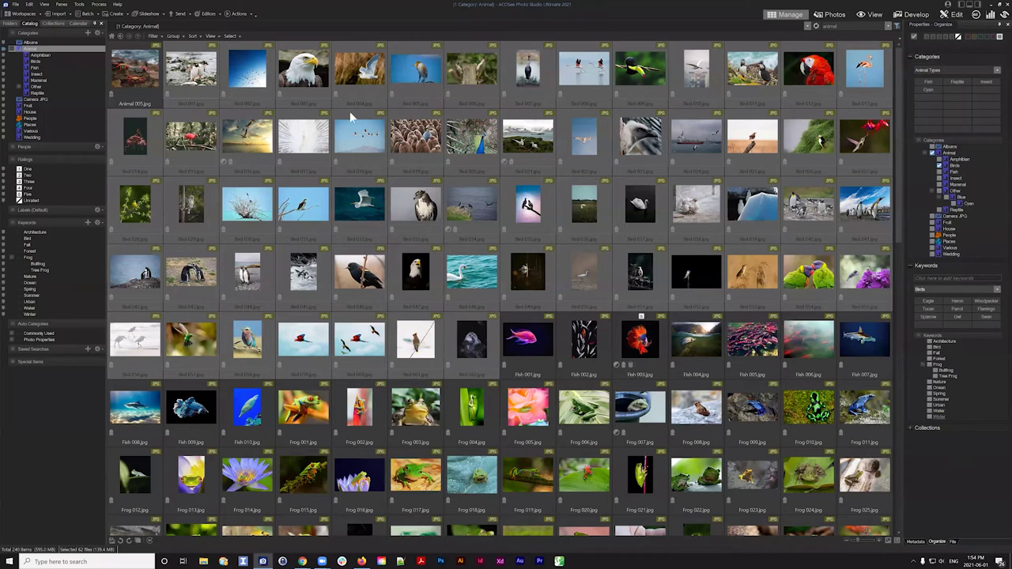
# - Assign the Eagle quick keyword to Bird 003.jpg and Bird 047.jpg, and expand the Bird keyword in the keyword tree
pyautogui.click(305, 70)
pyautogui.keyDown('ctrl'); pyautogui.click(415, 272); pyautogui.keyUp('ctrl')
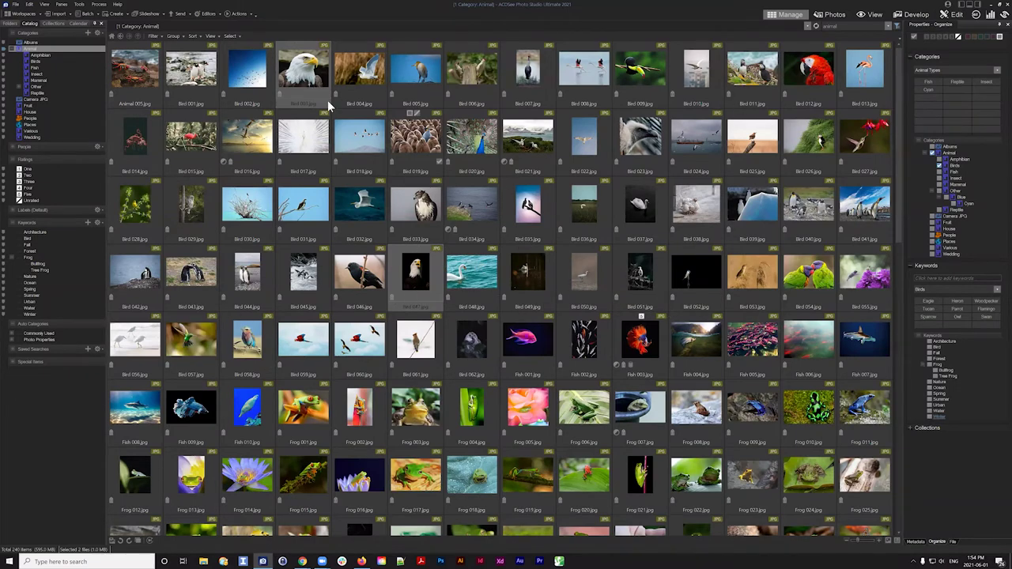
pyautogui.click(928, 301)
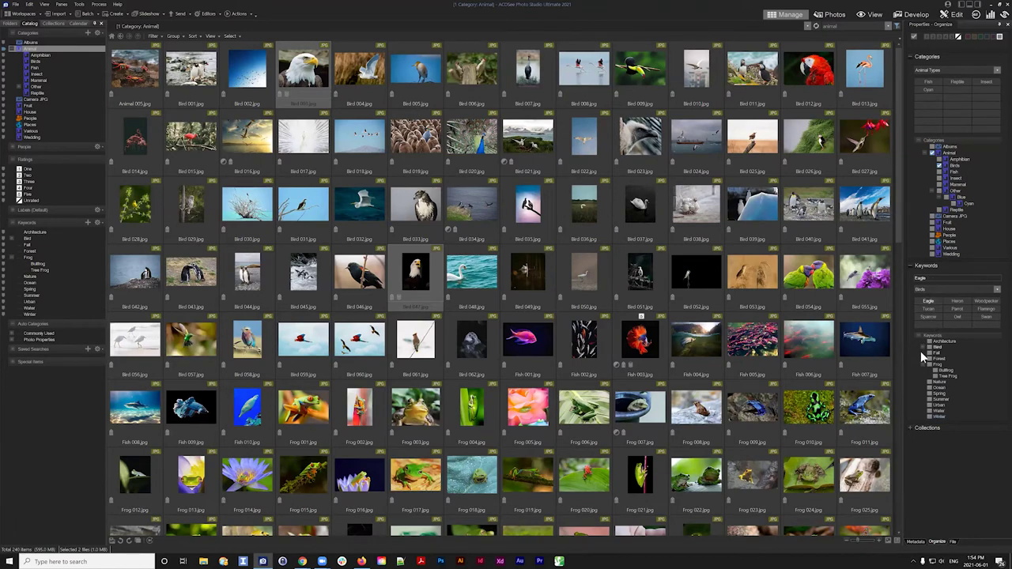
pyautogui.click(923, 347)
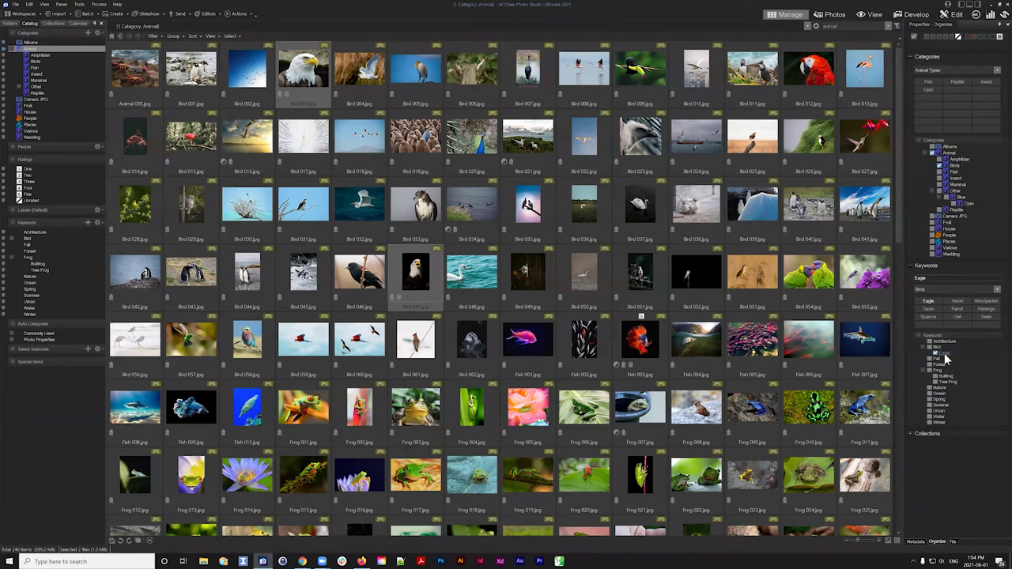
# - Assign the Heron quick keyword to Bird 004.jpg, Bird 005.jpg and Bird 007.jpg
pyautogui.click(360, 72)
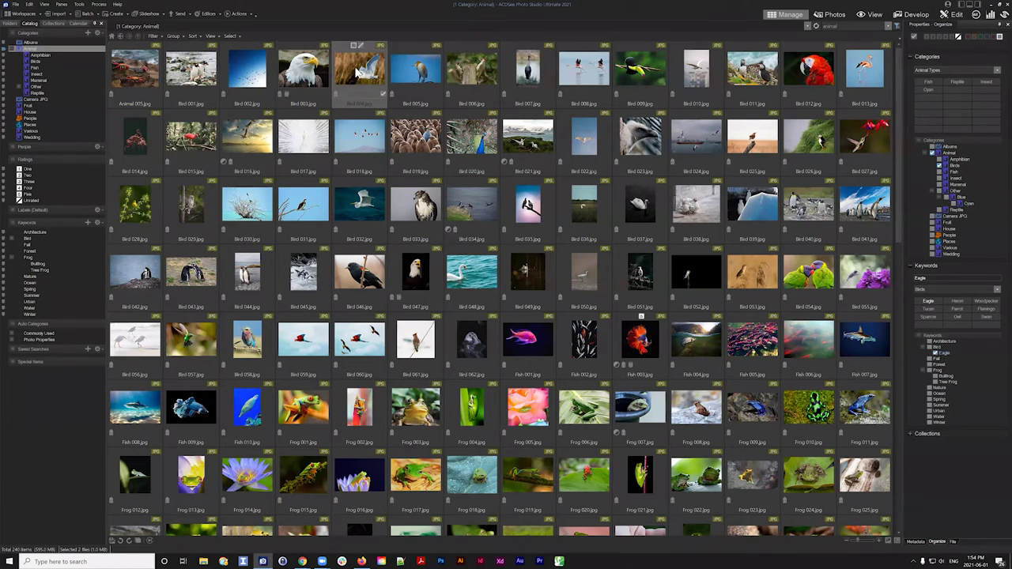
pyautogui.keyDown('ctrl'); pyautogui.click(418, 68); pyautogui.keyUp('ctrl')
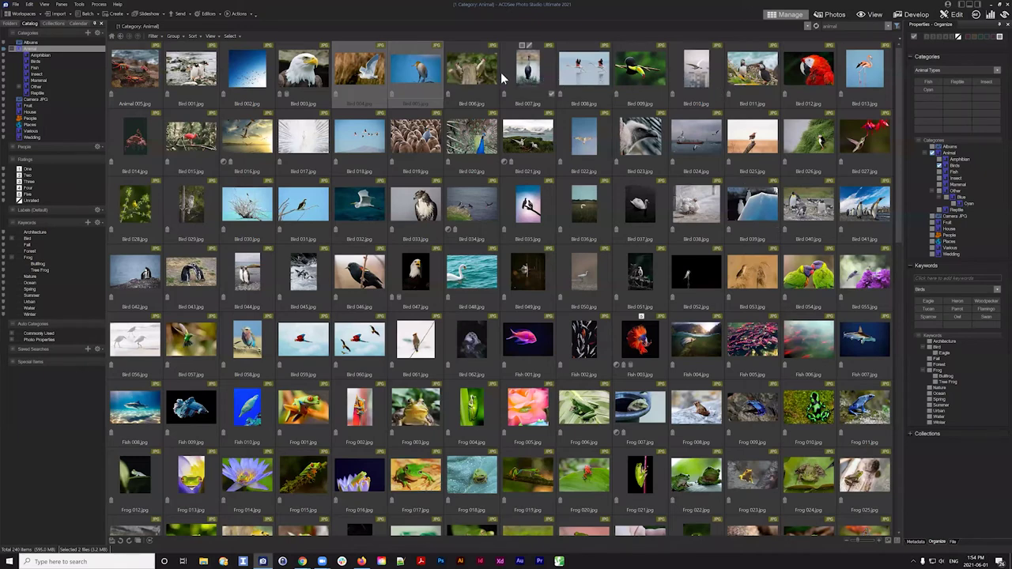
pyautogui.keyDown('ctrl'); pyautogui.click(552, 93); pyautogui.keyUp('ctrl')
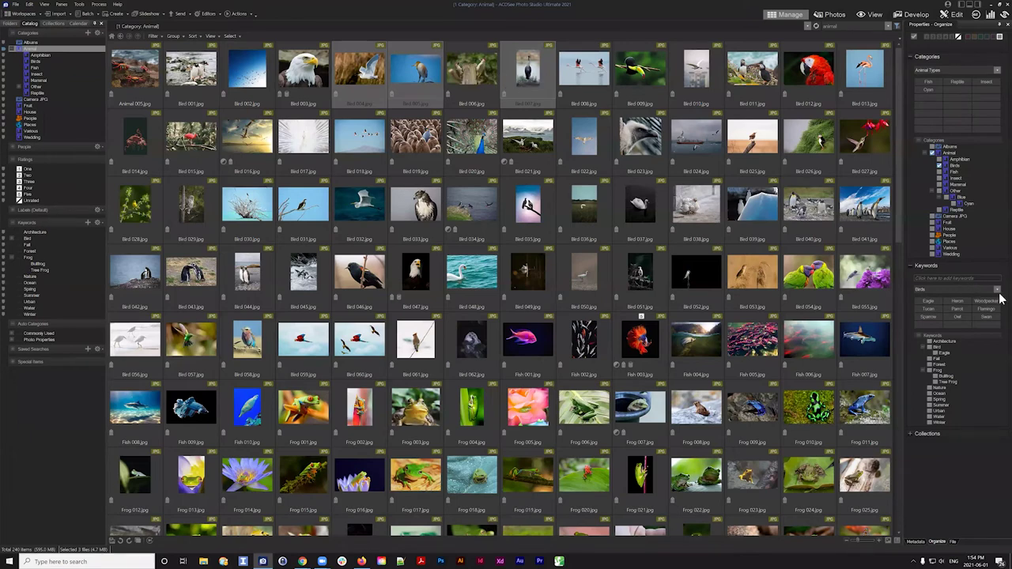
pyautogui.click(958, 304)
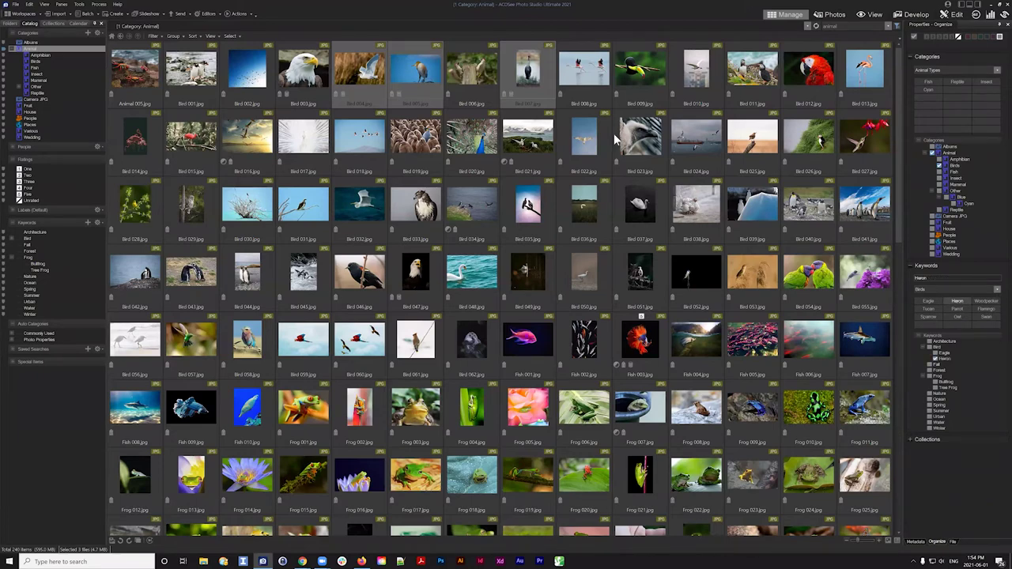
# - Assign the Woodpecker quick keyword to Bird 006.jpg and the Flamingo quick keyword to Bird 008.jpg and Bird 013.jpg
pyautogui.click(479, 75)
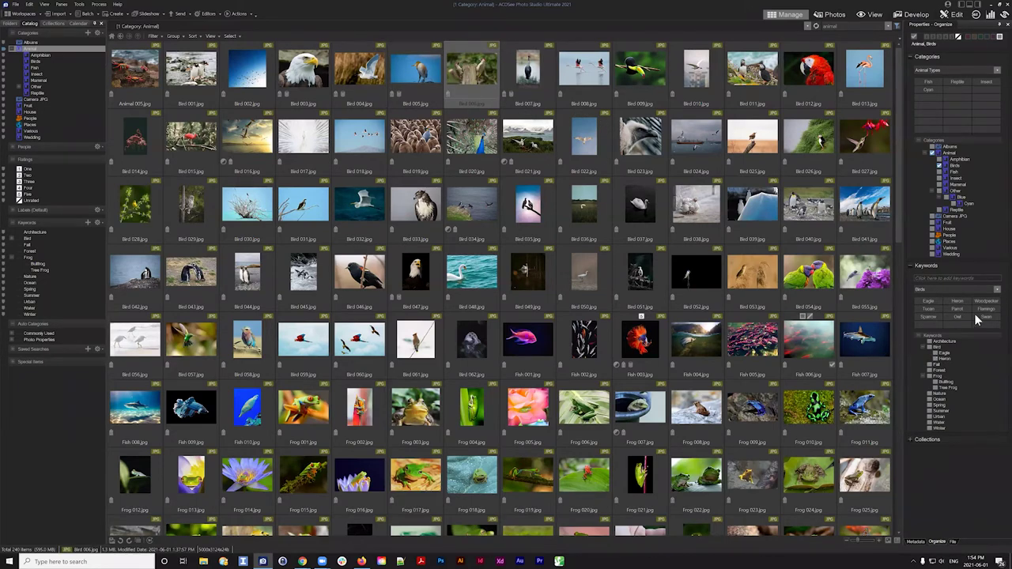
pyautogui.click(589, 82)
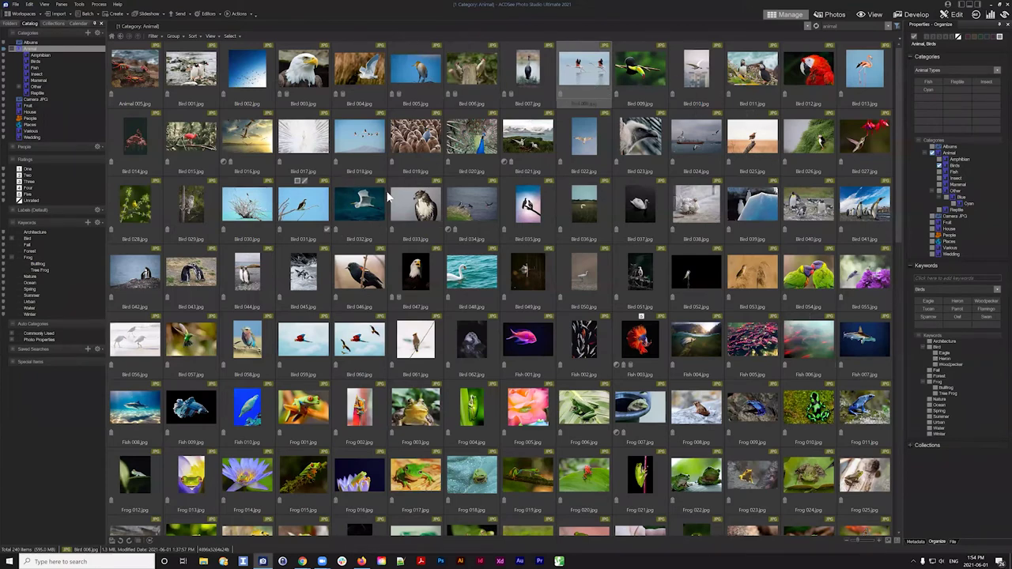
pyautogui.keyDown('ctrl'); pyautogui.click(864, 67); pyautogui.keyUp('ctrl')
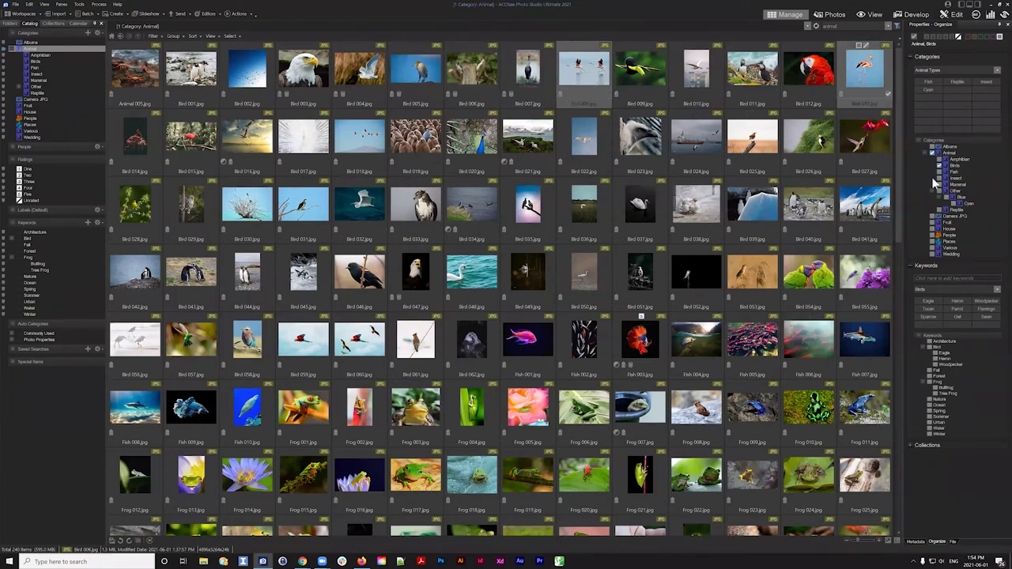
pyautogui.click(987, 309)
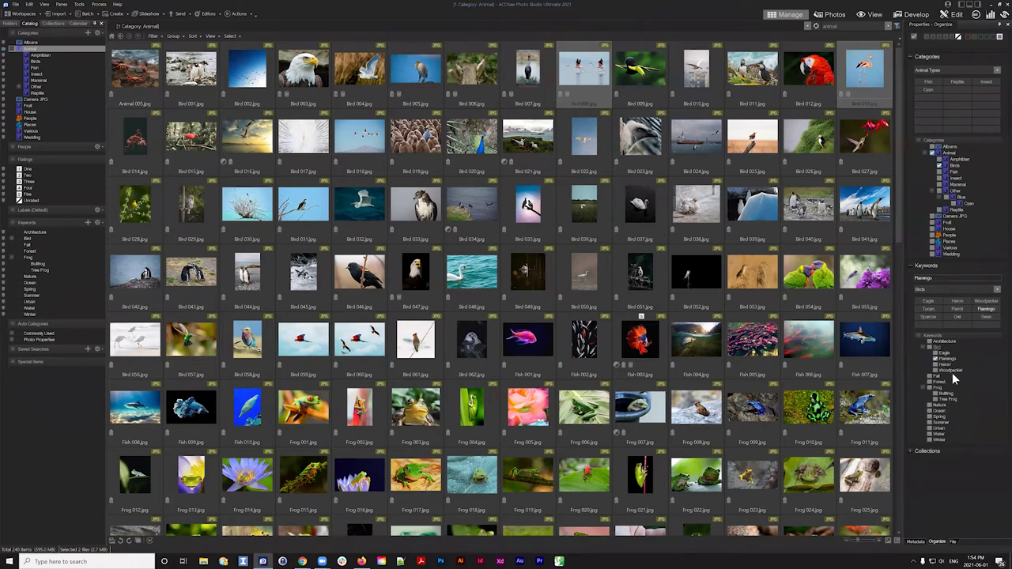
# - Assign the Sparrow quick keyword to Bird 025.jpg and Bird 061.jpg
pyautogui.click(751, 143)
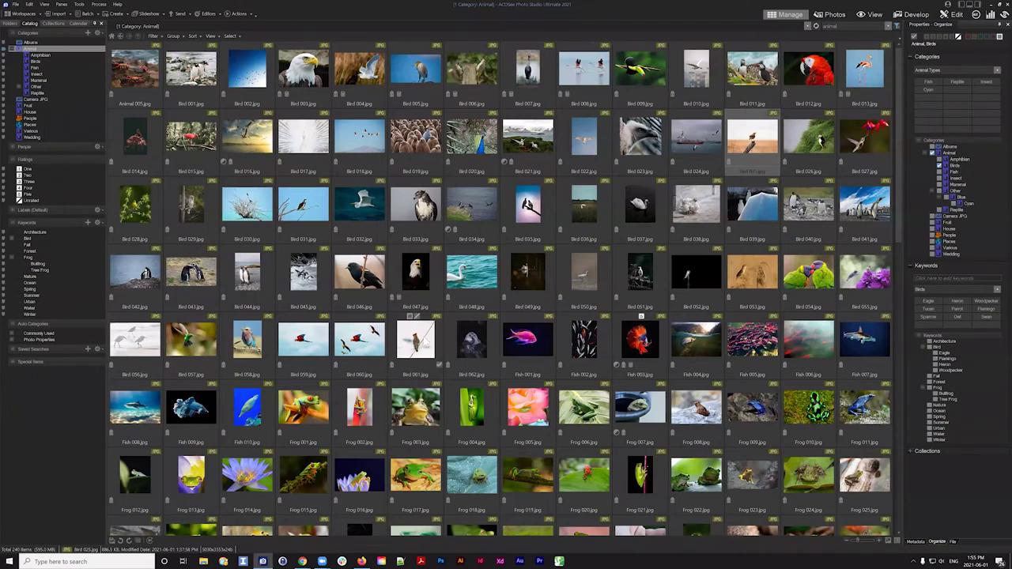
pyautogui.keyDown('ctrl'); pyautogui.click(416, 340); pyautogui.keyUp('ctrl')
pyautogui.click(929, 317)
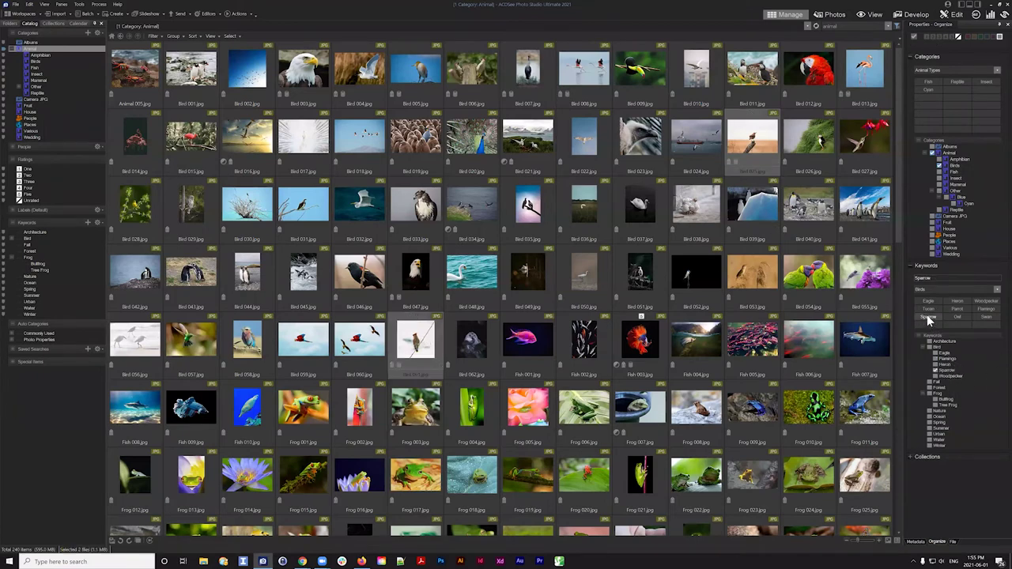
# - Assign the Owl quick keyword to Bird 062.jpg and the Swan quick keyword to Bird 048.jpg
pyautogui.press('Right')
pyautogui.click(958, 316)
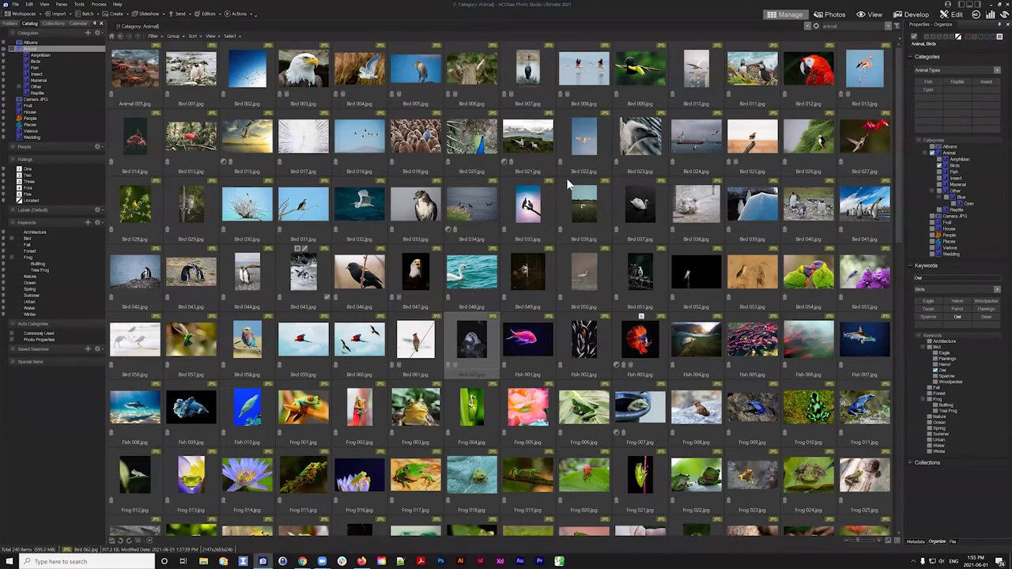
pyautogui.click(472, 272)
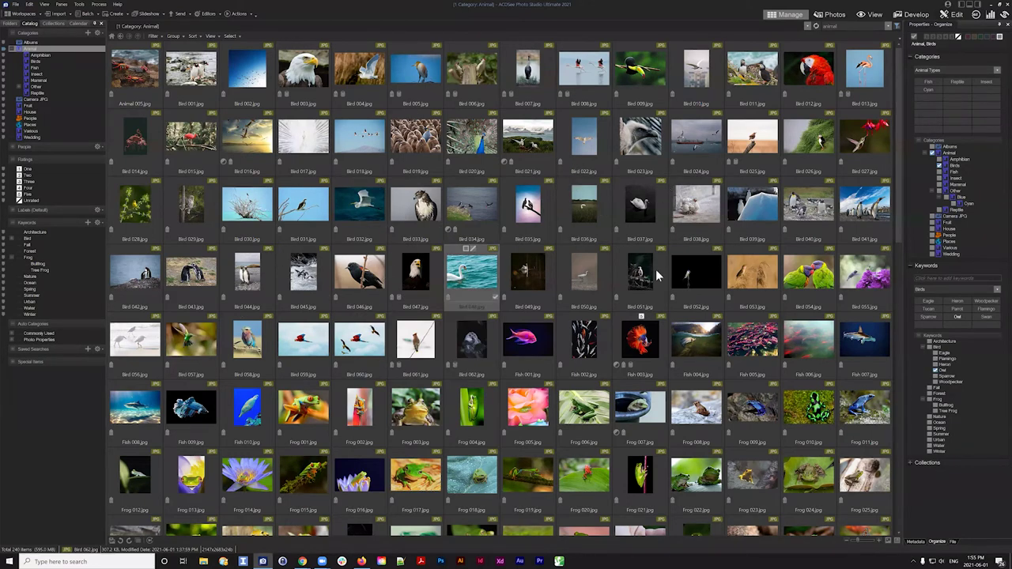
pyautogui.click(987, 318)
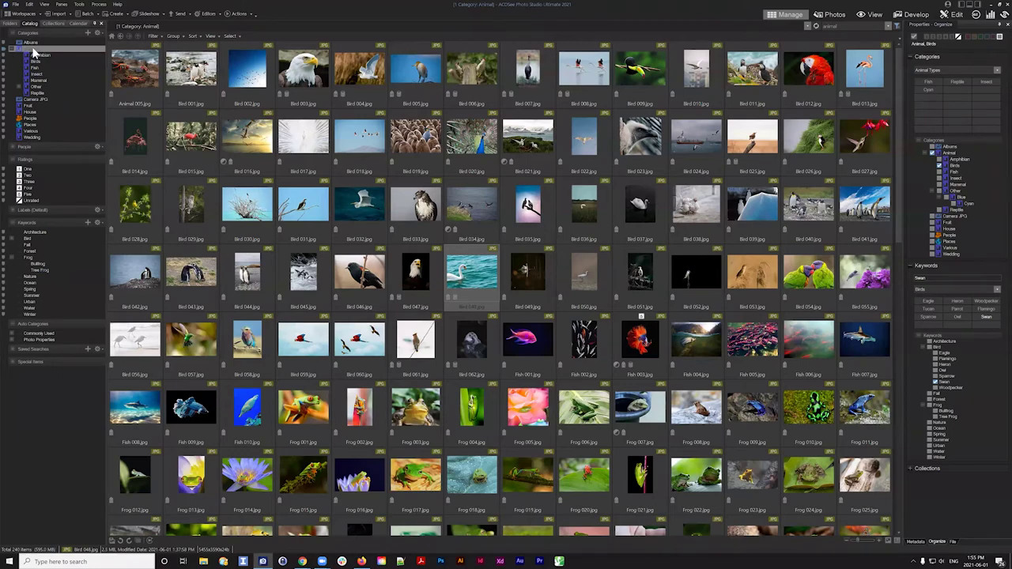
# - Expand the catalog's Bird keyword and compare the Birds category listing alone with Birds and Animal combined
pyautogui.click(12, 238)
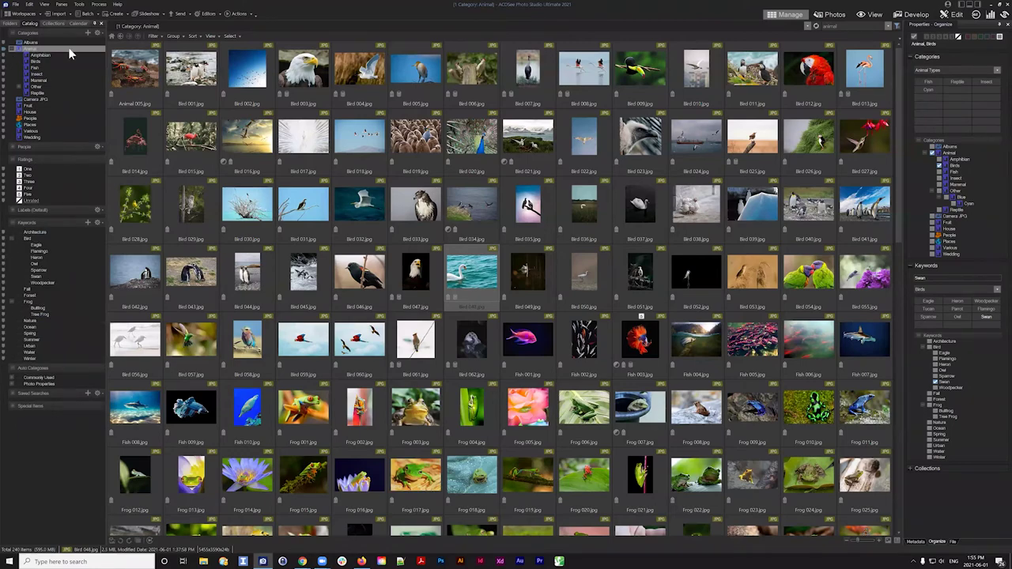
pyautogui.click(35, 61)
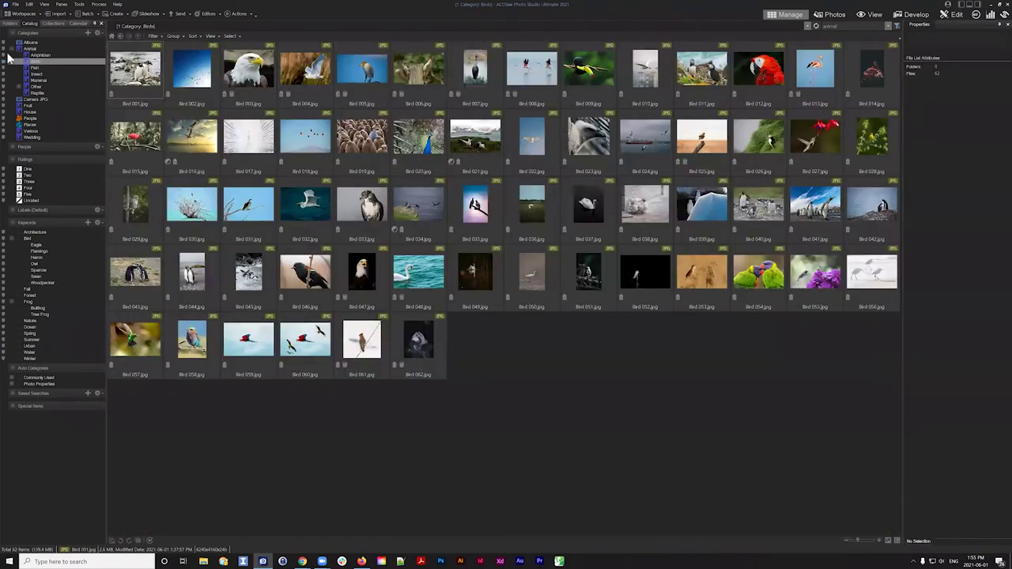
pyautogui.click(4, 48)
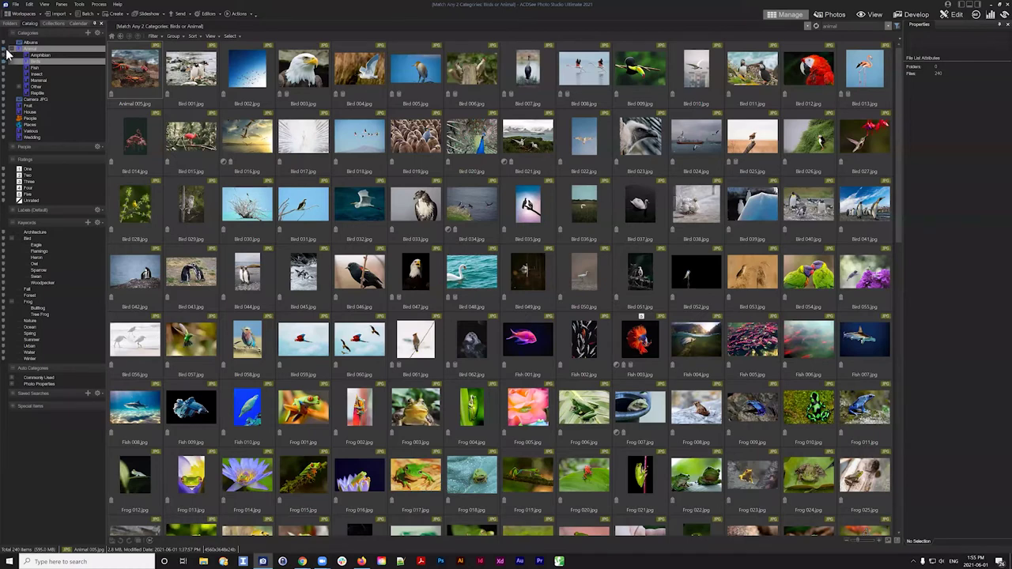
pyautogui.click(53, 62)
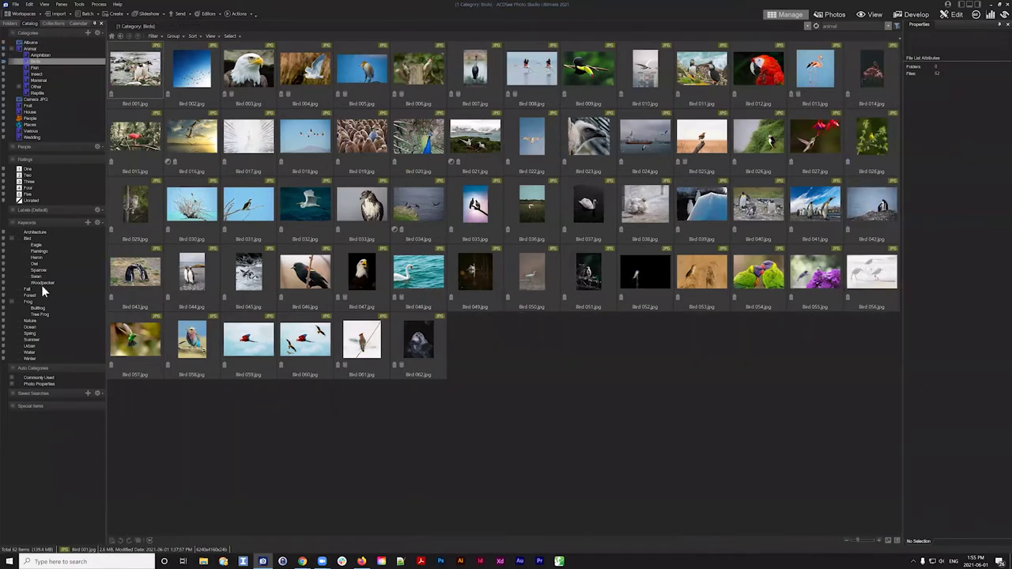
# - Filter the Birds category by the Heron, Flamingo and Eagle keywords one at a time, clearing each keyword filter
pyautogui.click(4, 258)
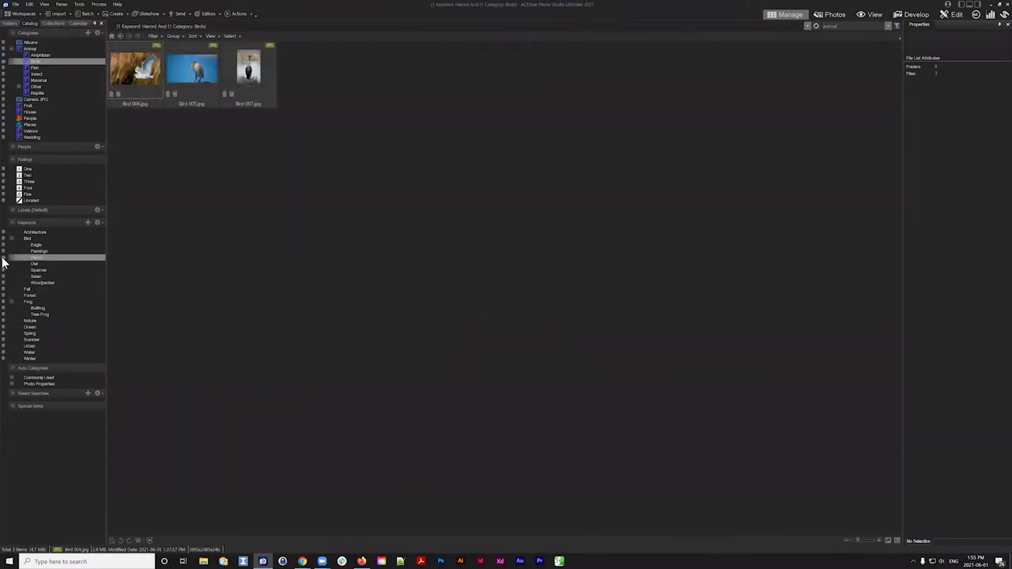
pyautogui.click(4, 262)
pyautogui.click(3, 252)
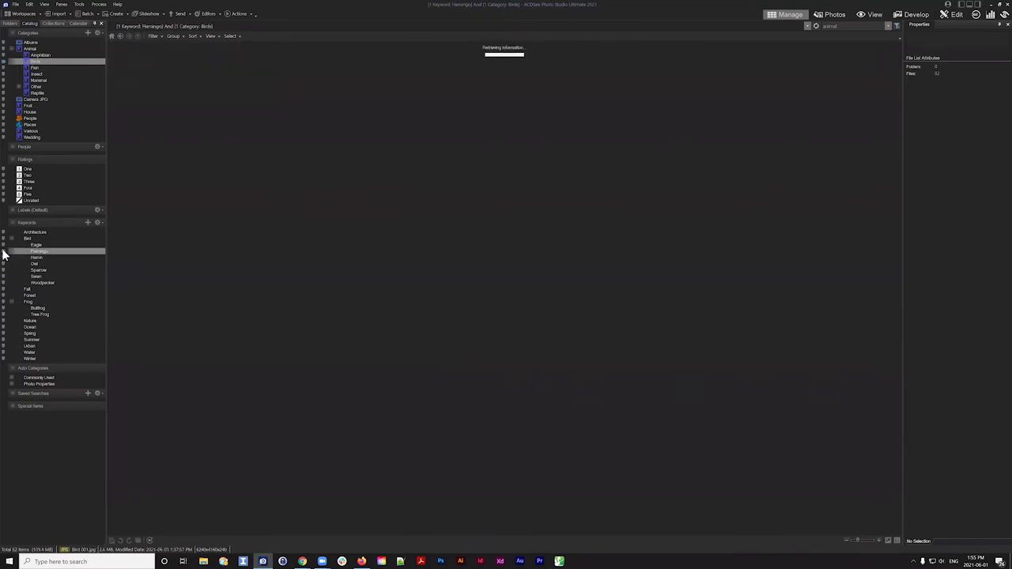
pyautogui.click(3, 253)
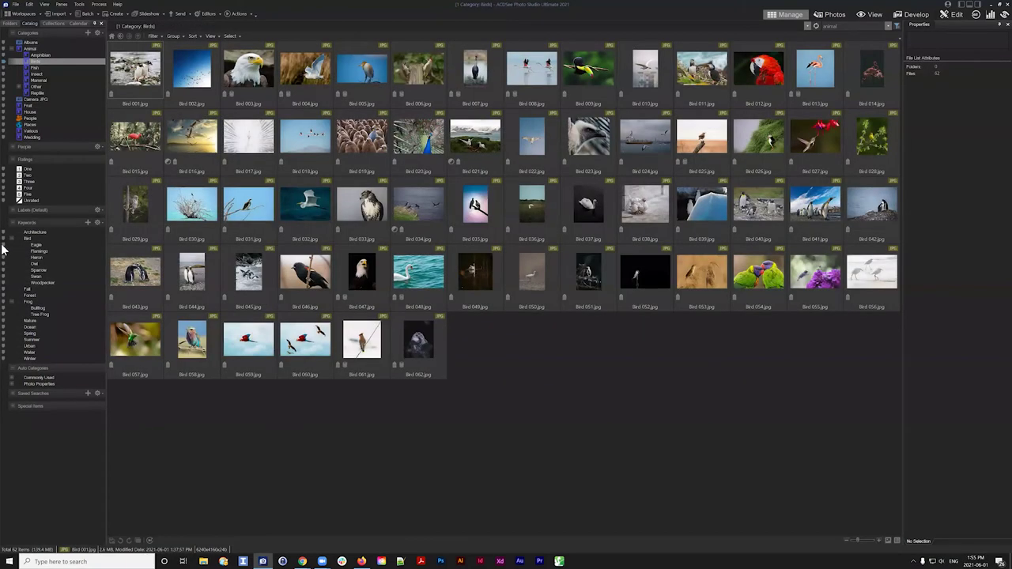
pyautogui.click(3, 246)
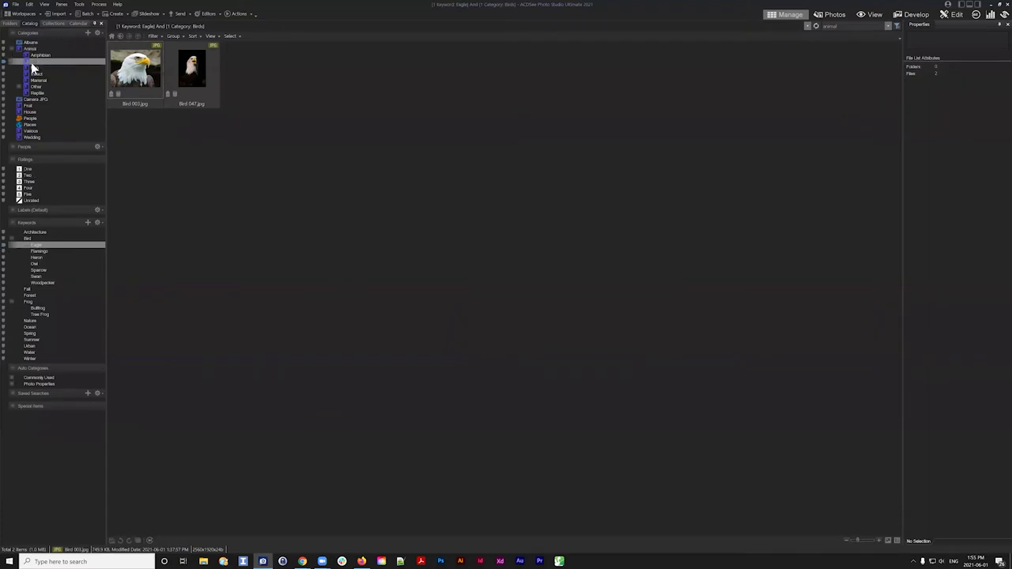
pyautogui.click(4, 246)
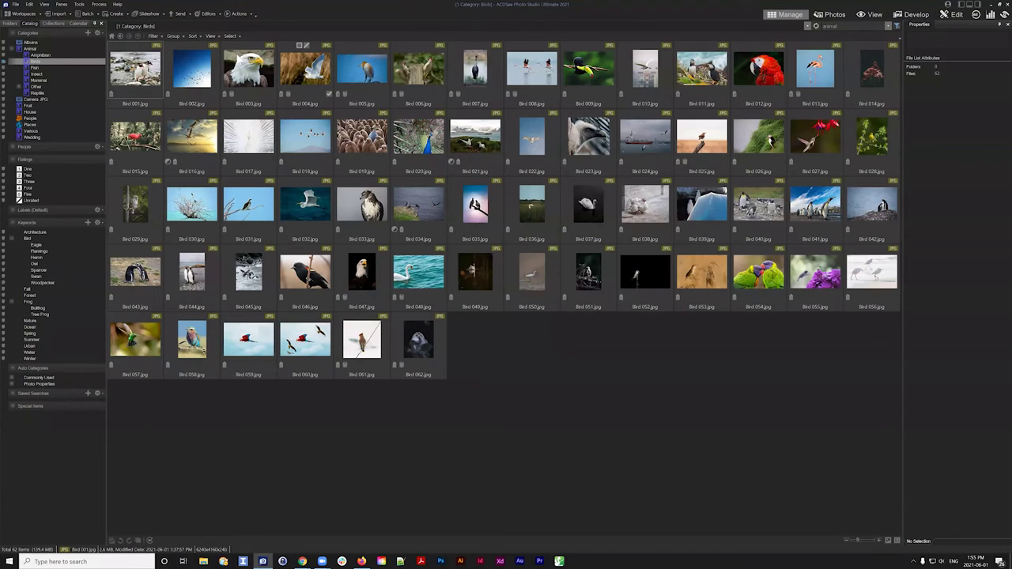
# - Give Bird 003.jpg a rating of 5 and add the Winter keyword to it
pyautogui.click(249, 68)
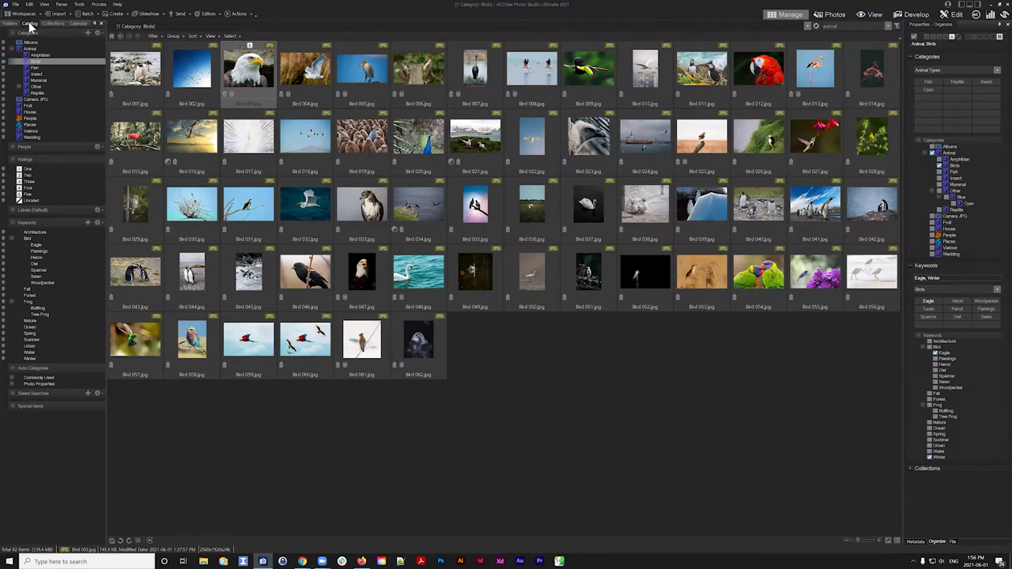
# - Filter the combined Animal and Birds categories by the Eagle keyword and check which matching photos are rated Five
pyautogui.click(35, 49)
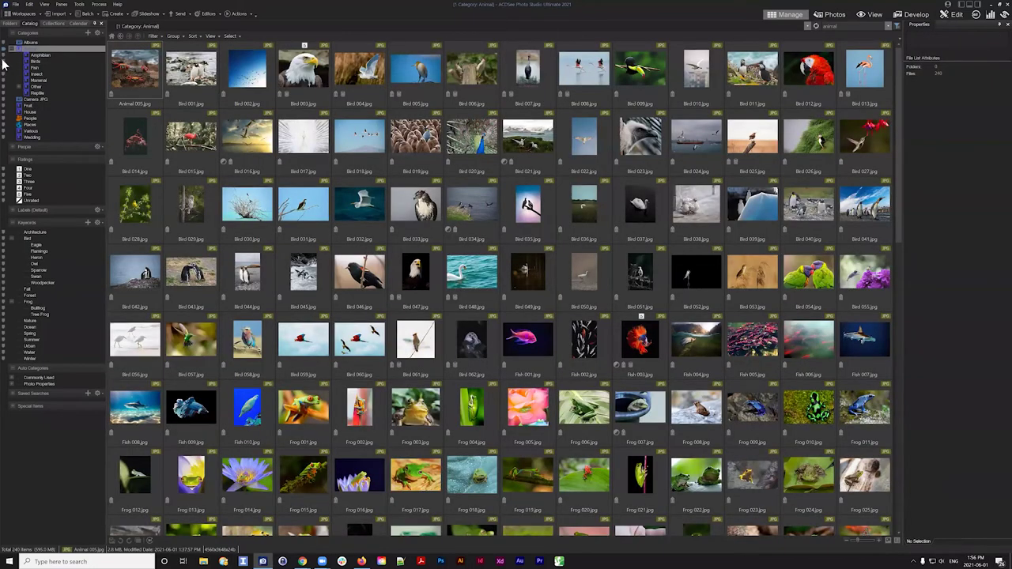
pyautogui.click(4, 62)
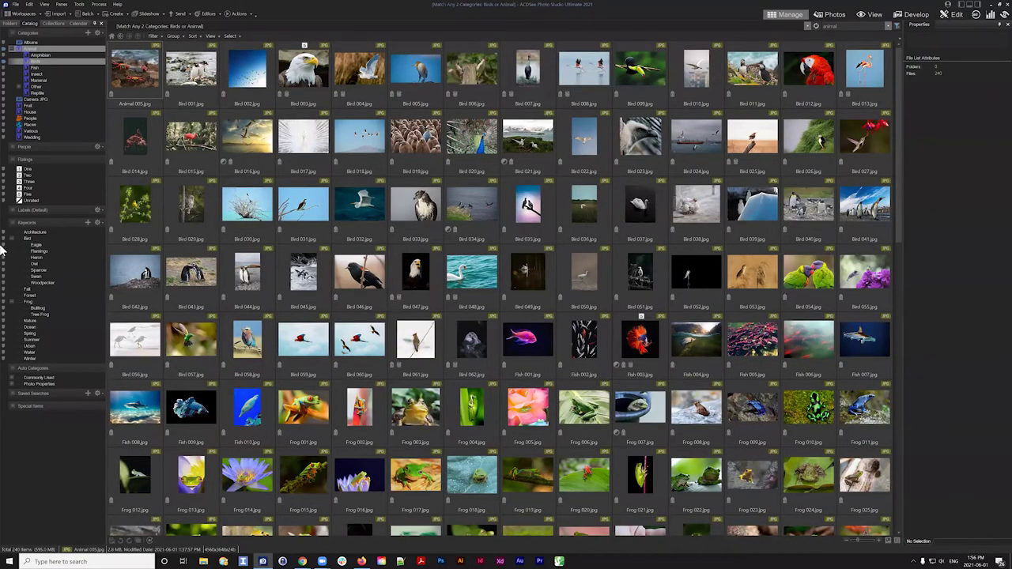
pyautogui.click(4, 246)
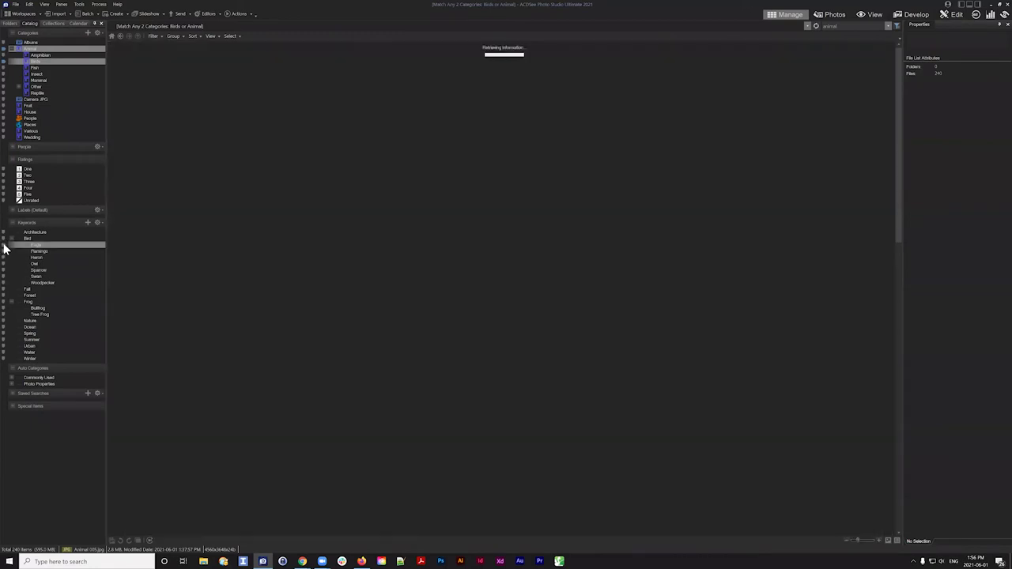
pyautogui.click(4, 193)
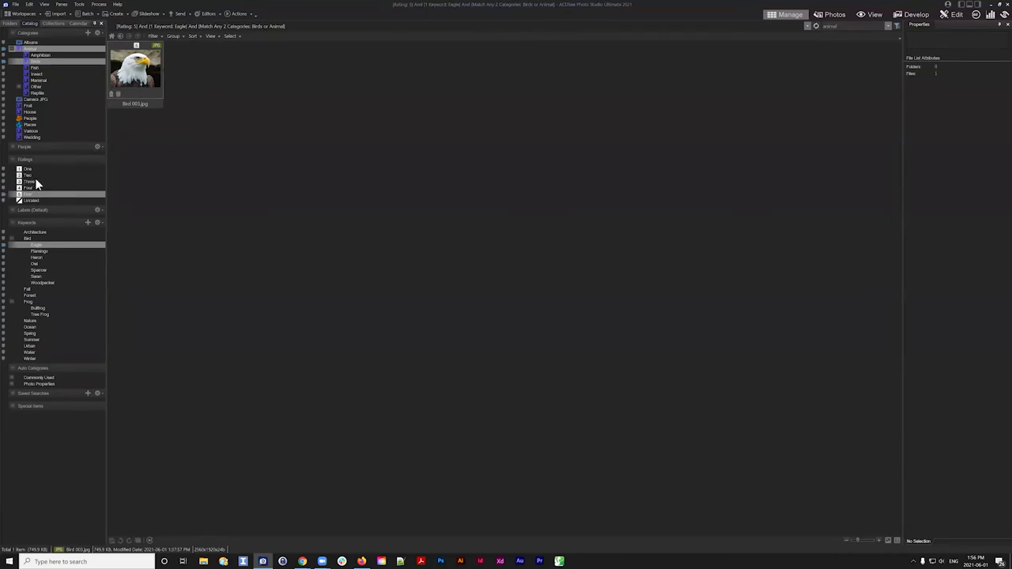
pyautogui.click(3, 195)
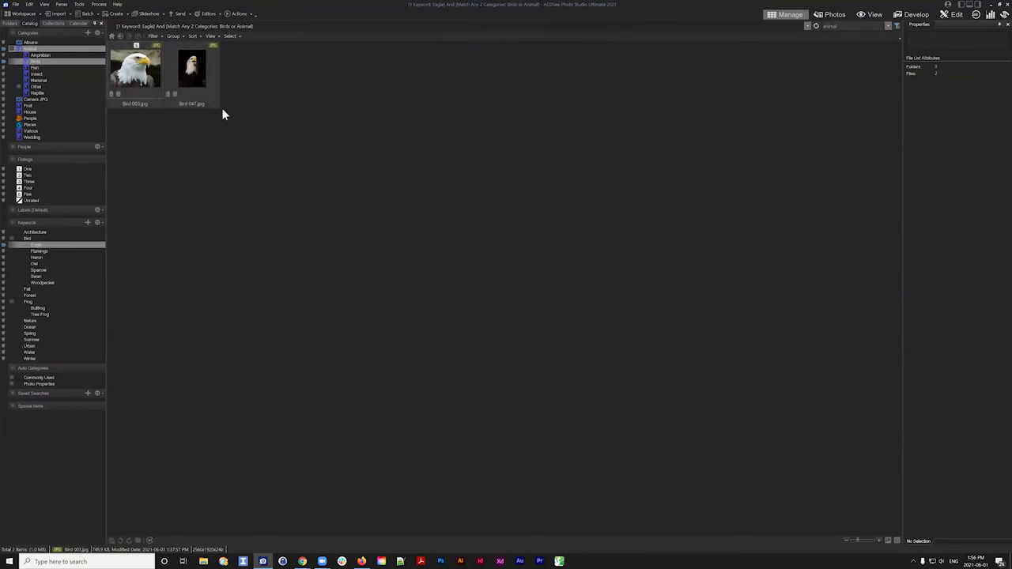
# - Include the Winter keyword alongside the Eagle filter and check the keywords assigned to Bird 047.jpg and Bird 003.jpg
pyautogui.click(4, 359)
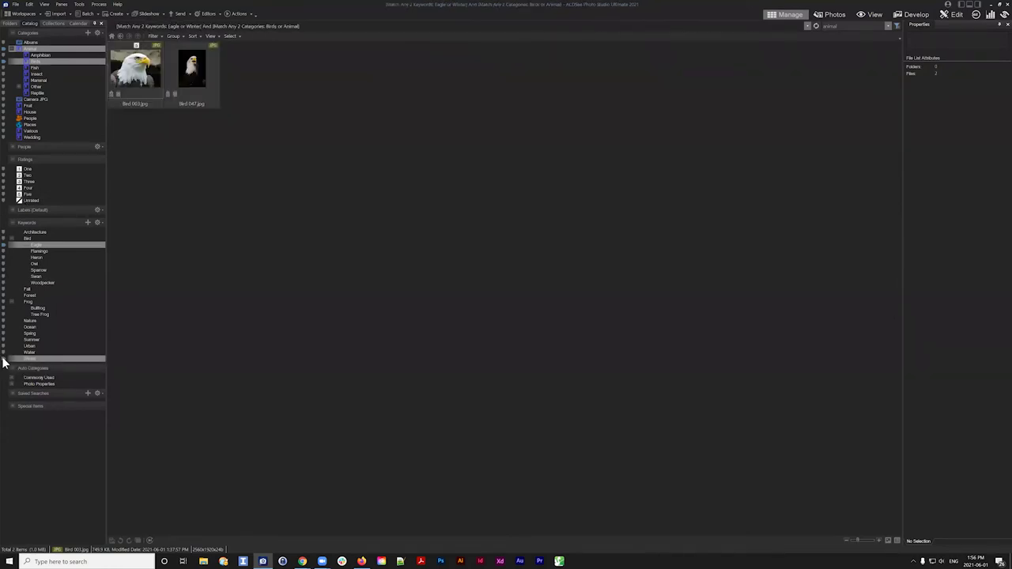
pyautogui.click(4, 360)
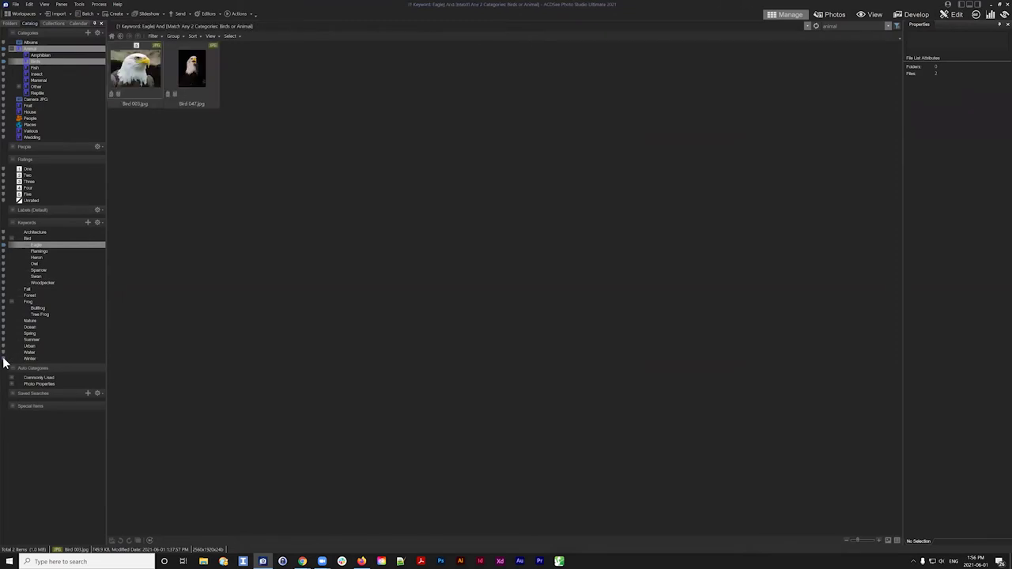
pyautogui.click(4, 360)
pyautogui.click(190, 77)
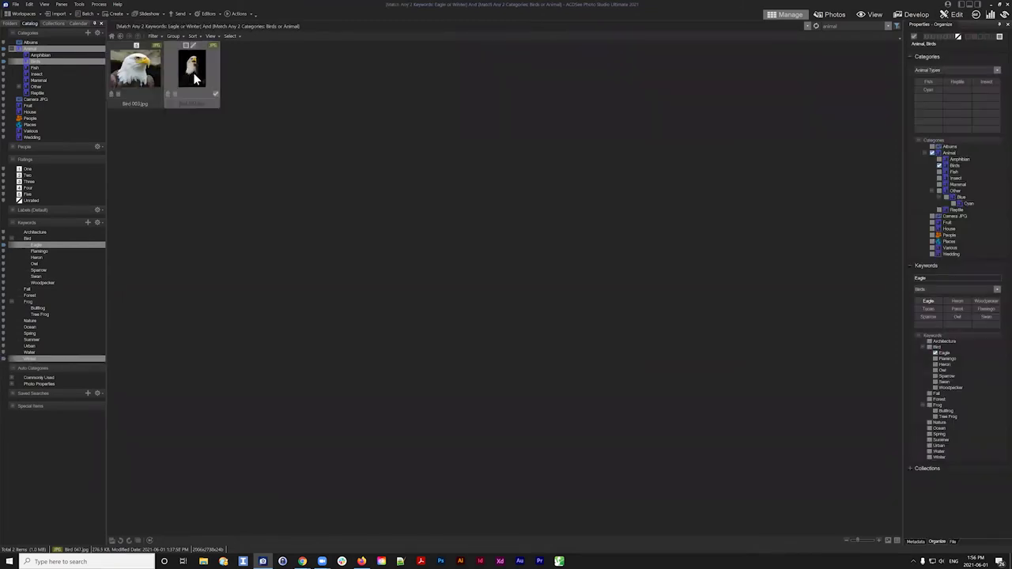
pyautogui.click(130, 102)
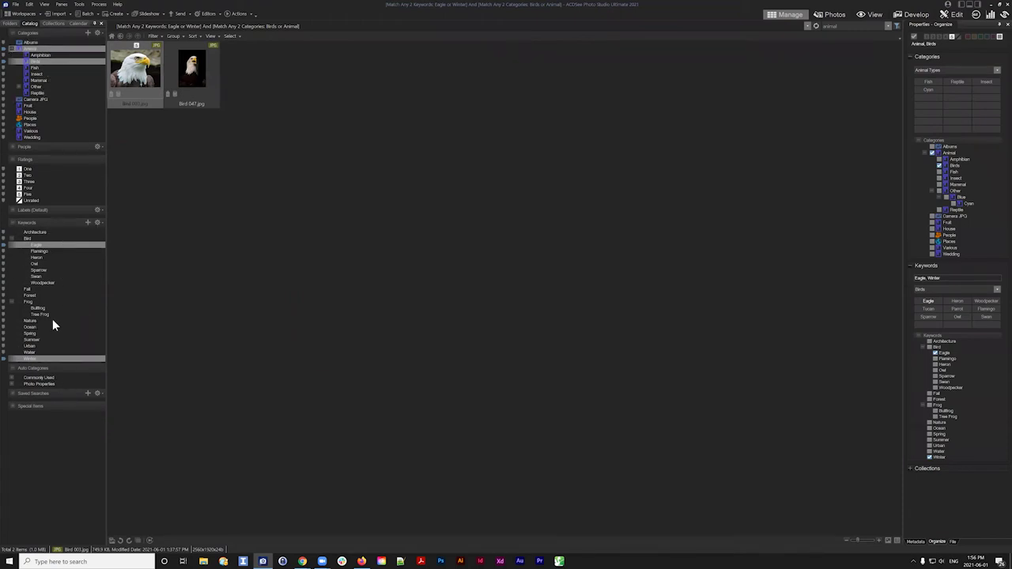
# - Show the whole Animal category and toggle the quick search scope between only the file list and the entire database
pyautogui.click(31, 49)
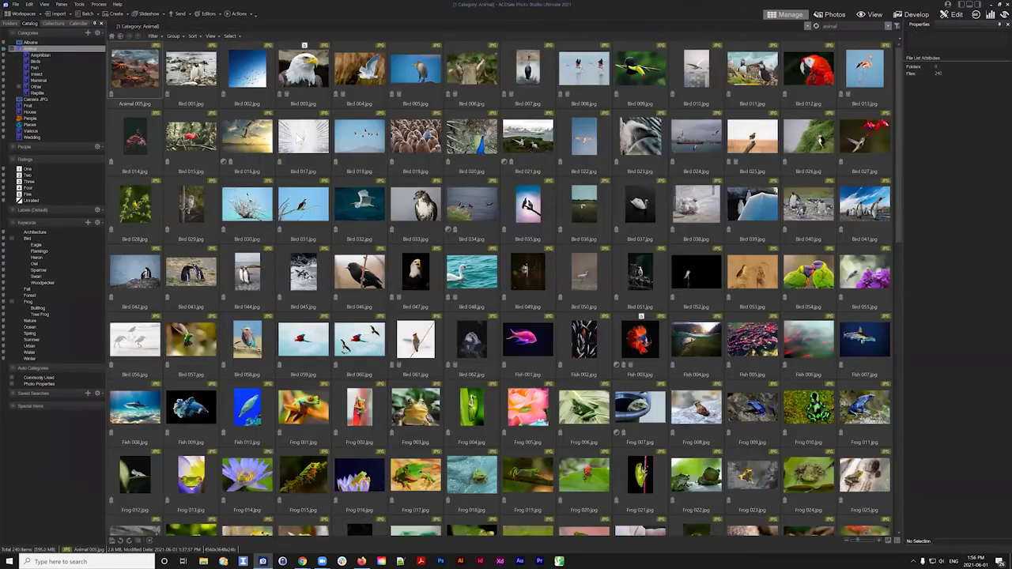
pyautogui.click(408, 125)
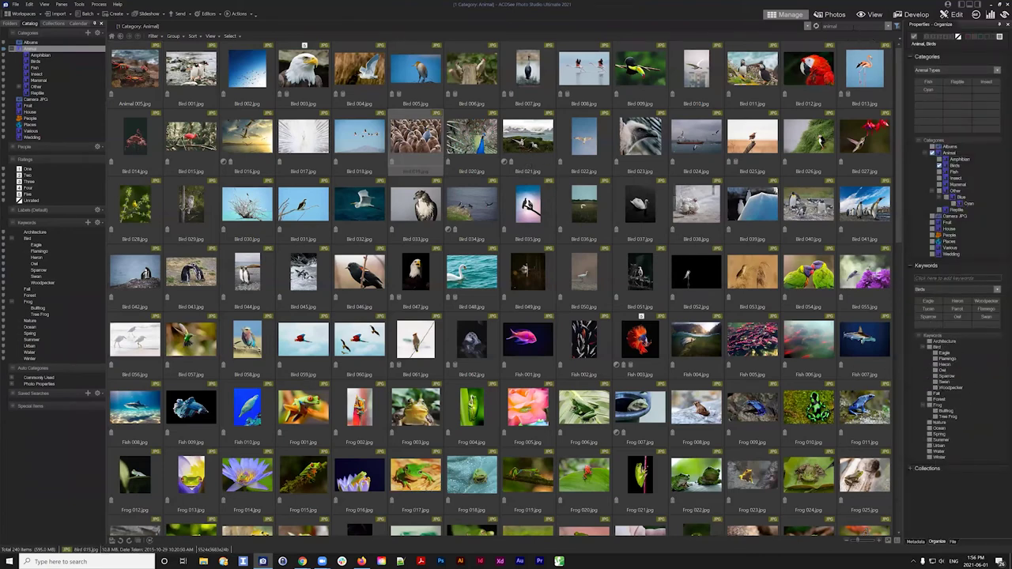
pyautogui.click(823, 73)
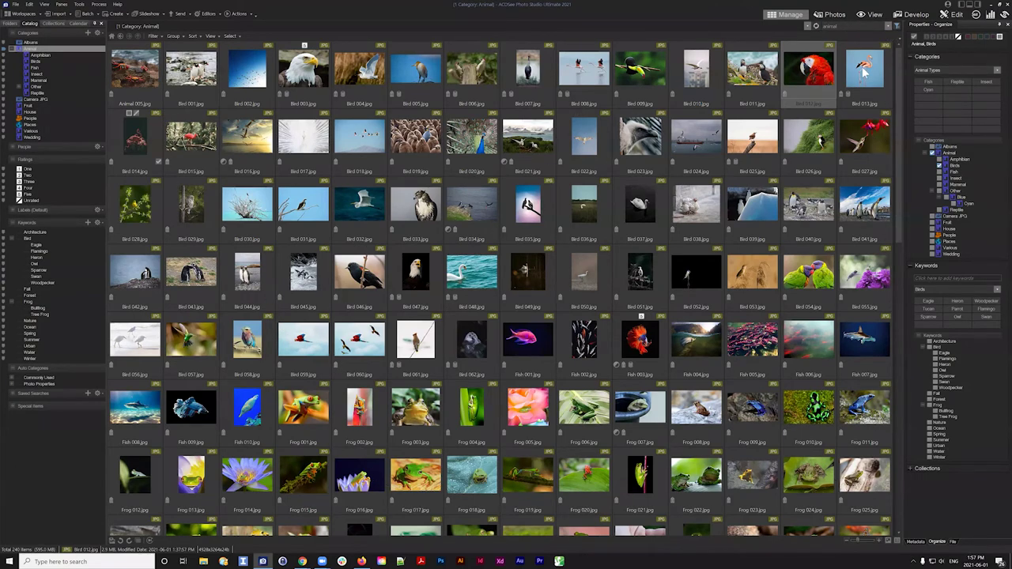
pyautogui.click(834, 26)
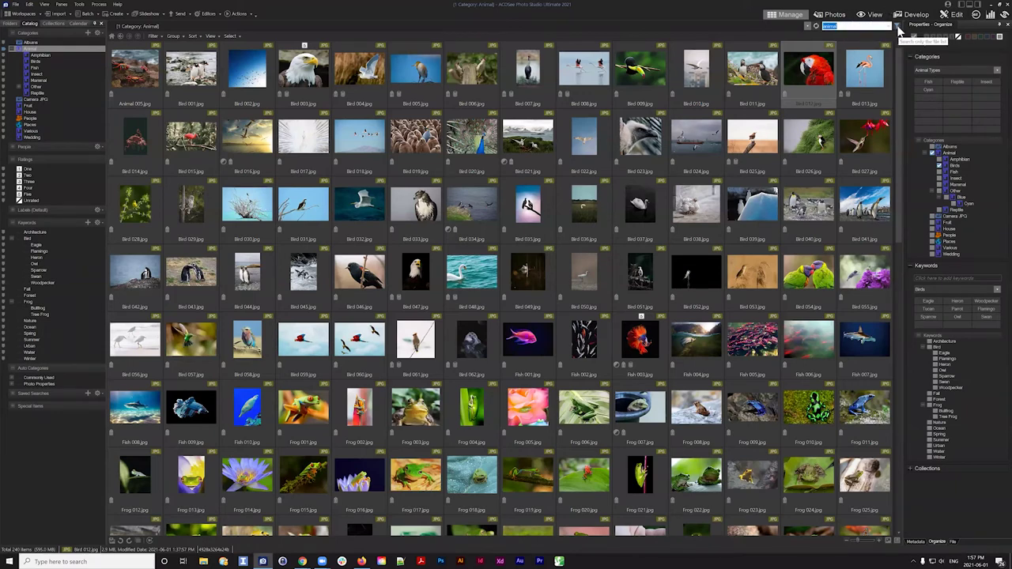
pyautogui.click(899, 29)
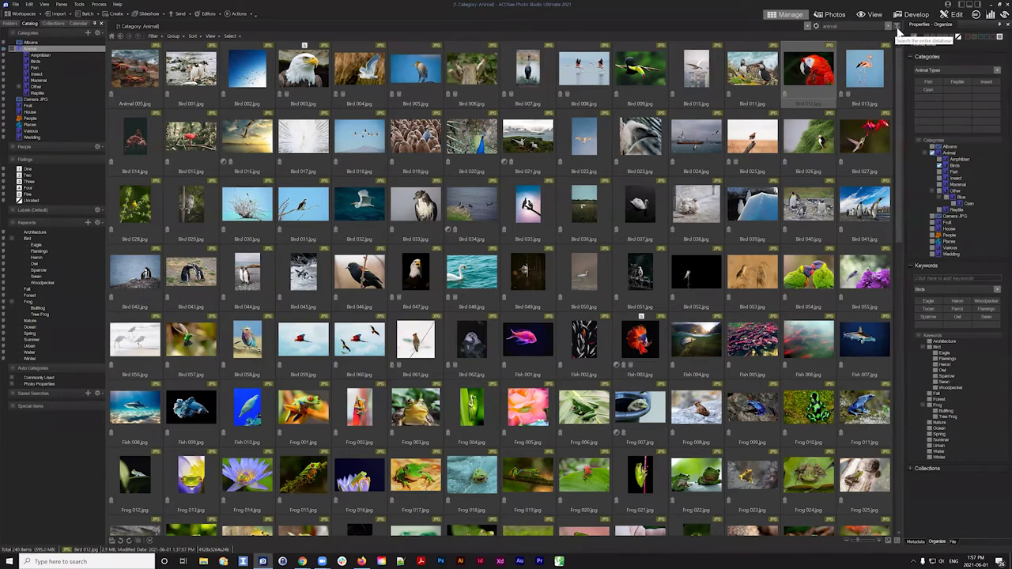
pyautogui.click(554, 142)
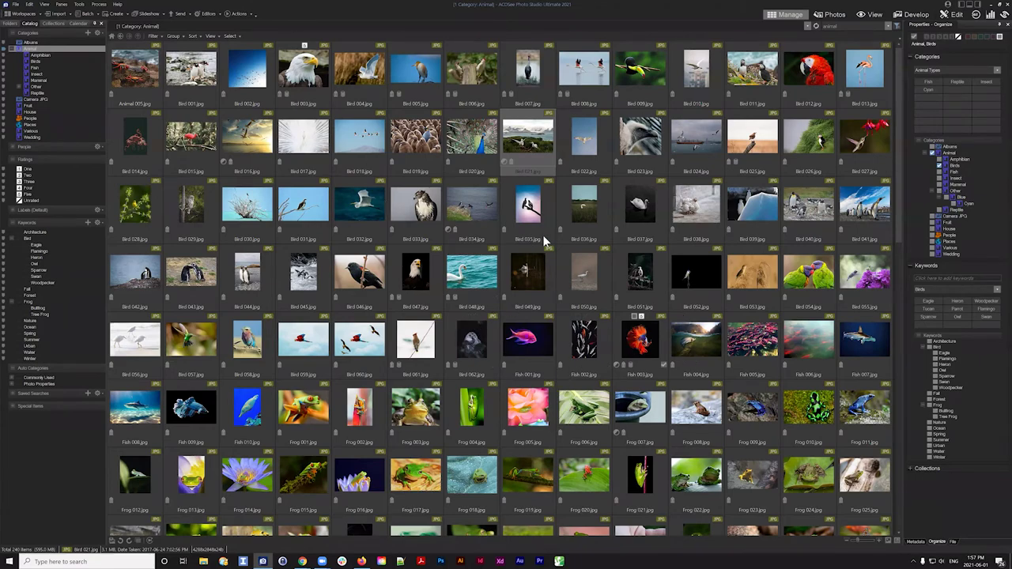
pyautogui.scroll(-10, 663, 355)
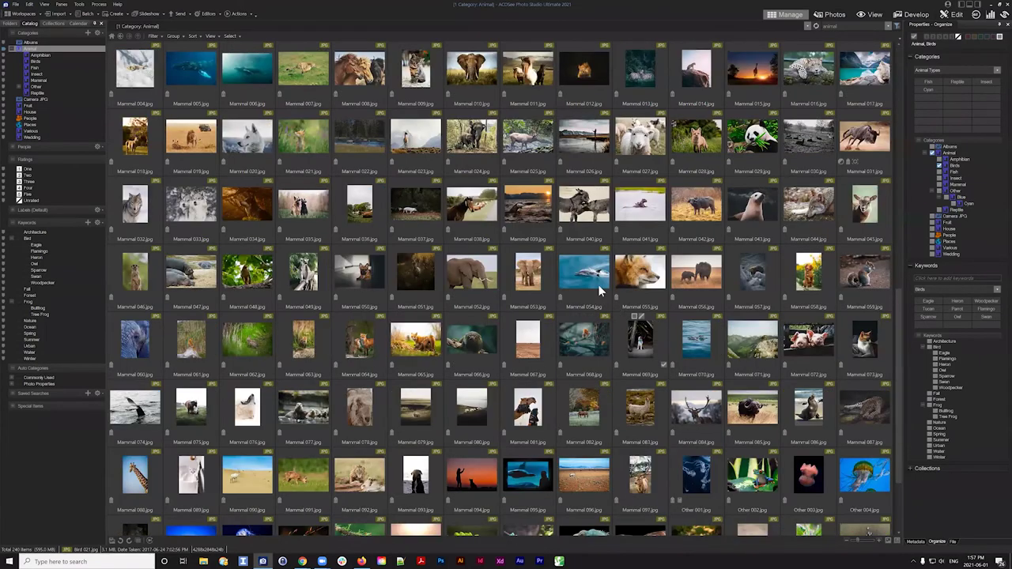
# - Search only the Animal file list for "birds", and narrow those results with a search for "owl"
pyautogui.scroll(10, 481, 226)
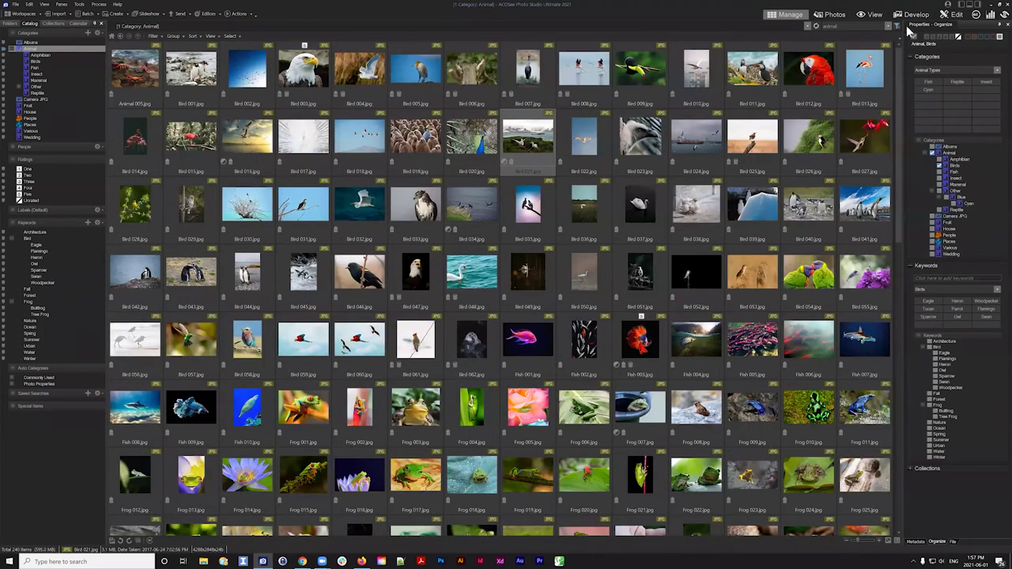
pyautogui.click(849, 29)
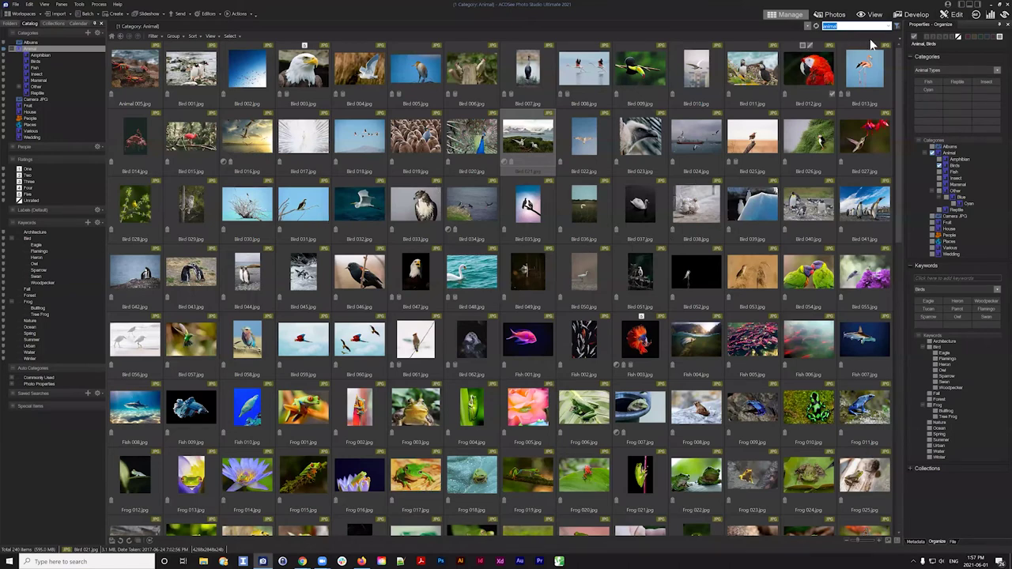
pyautogui.write('s')
pyautogui.press('Return')
pyautogui.doubleClick(848, 25)
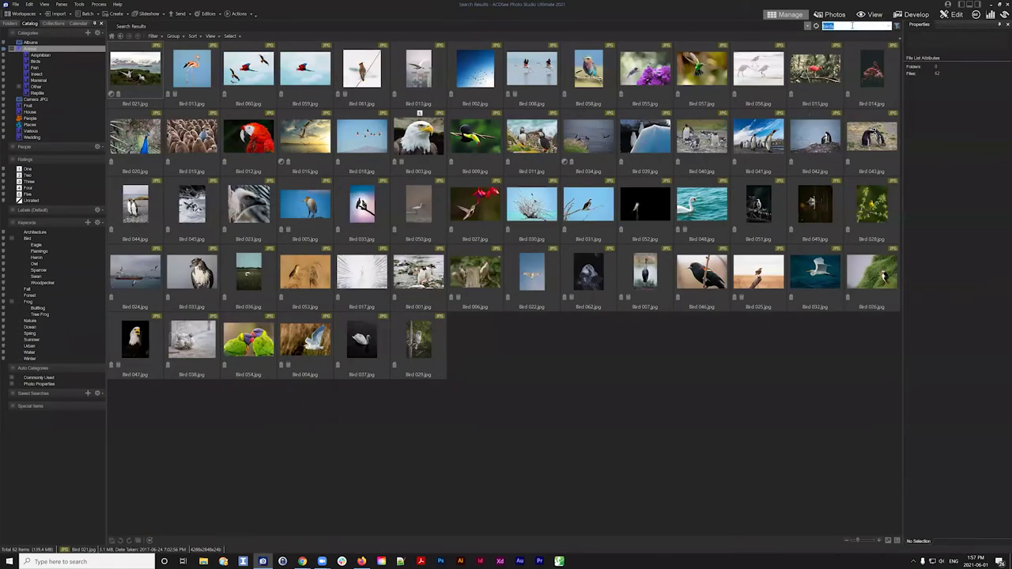
pyautogui.write('owl')
pyautogui.press('Return')
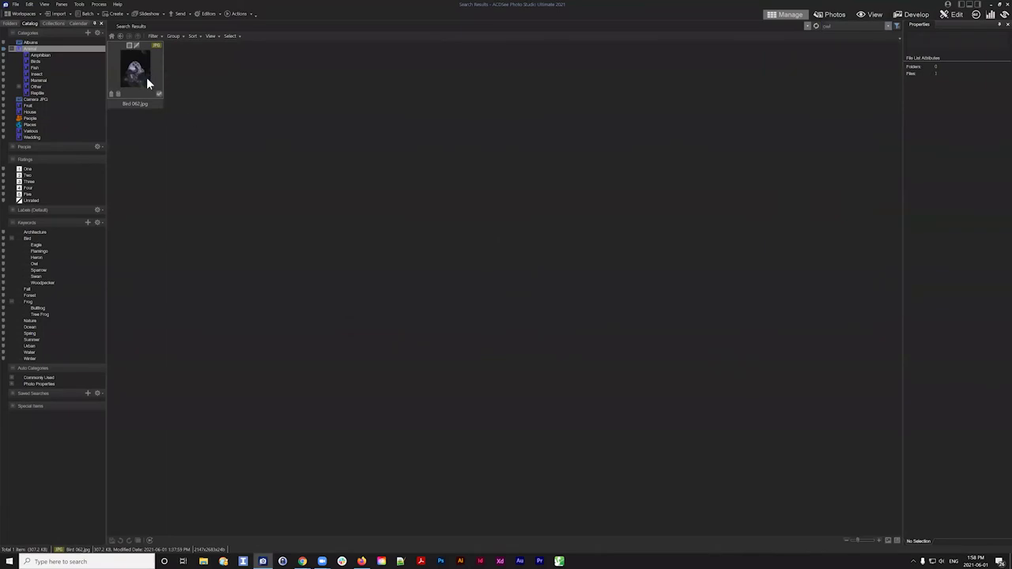
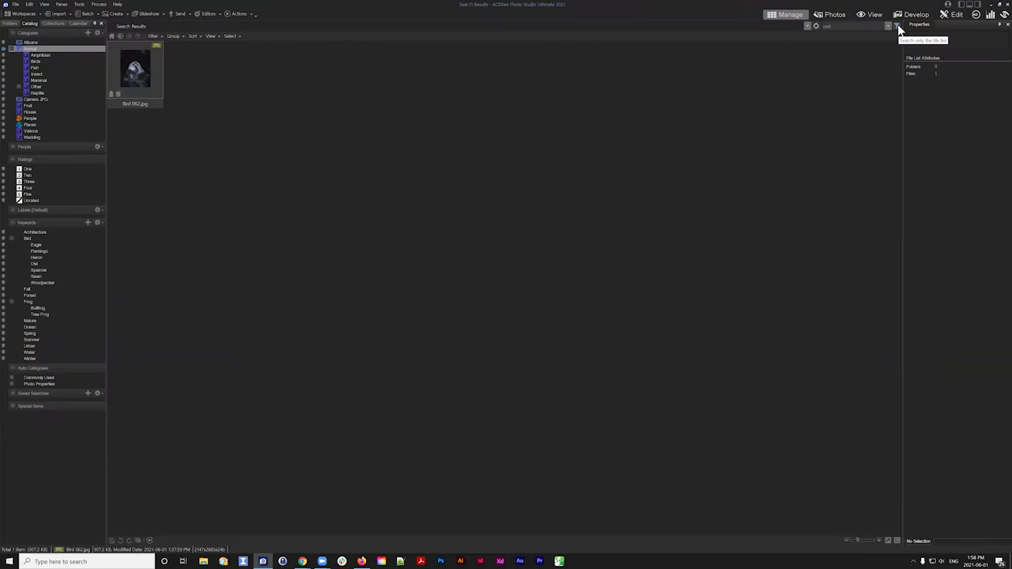
# - Search the entire database for "birds", and run the search again for "animal"
pyautogui.click(854, 28)
pyautogui.write('h')
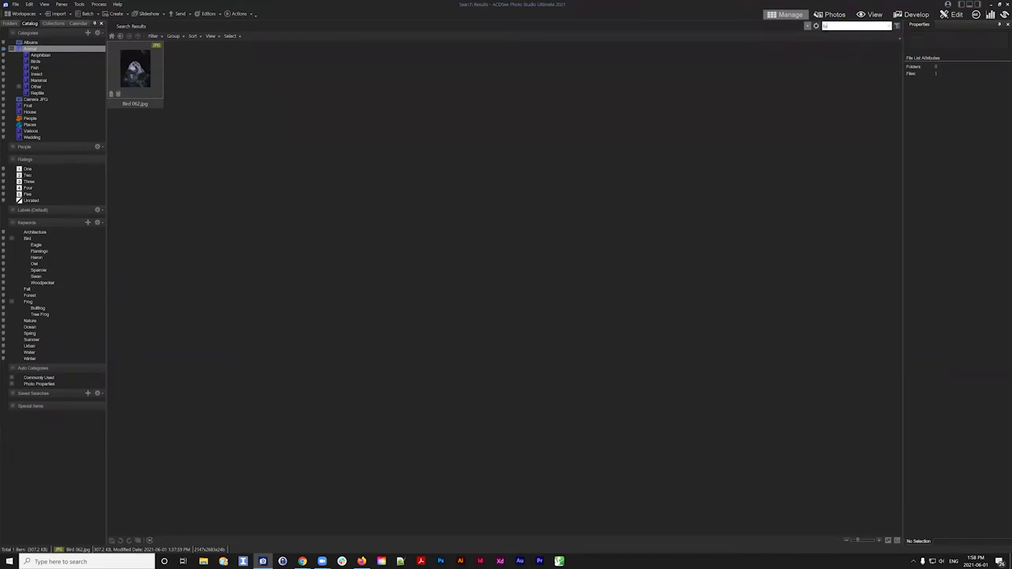
pyautogui.write('irds')
pyautogui.press('Return')
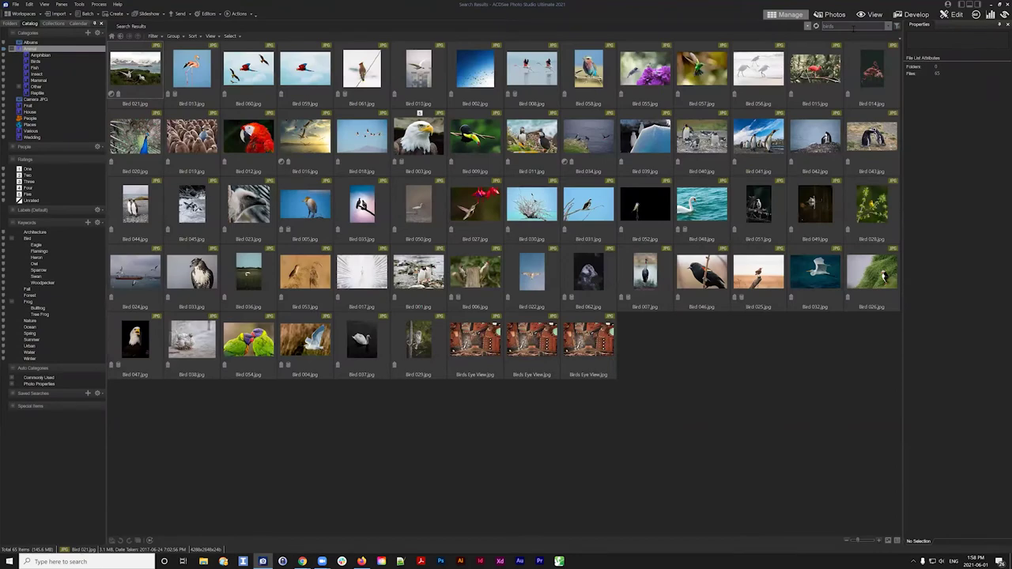
pyautogui.click(853, 28)
pyautogui.write('an')
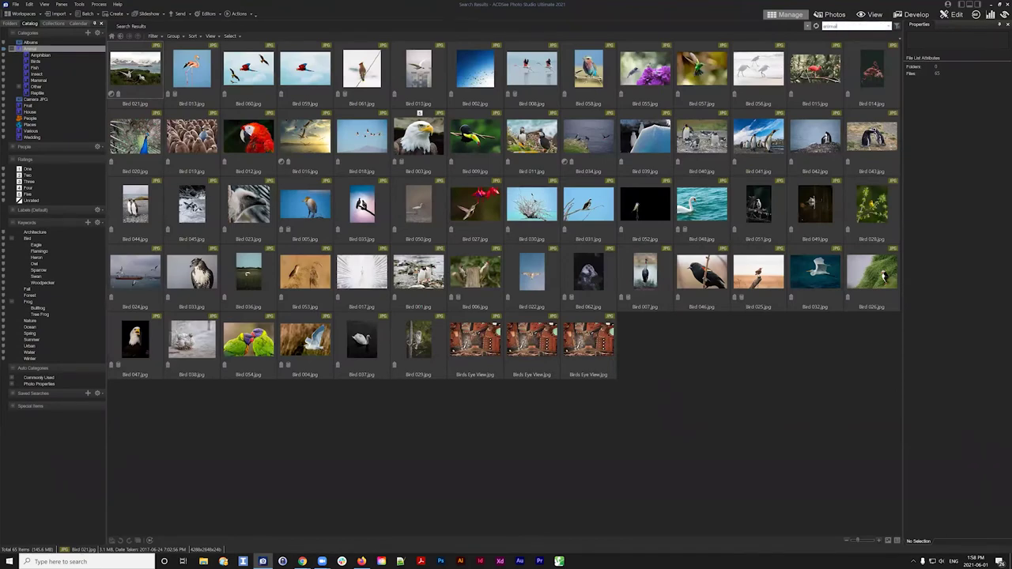
pyautogui.write('imal')
pyautogui.press('Return')
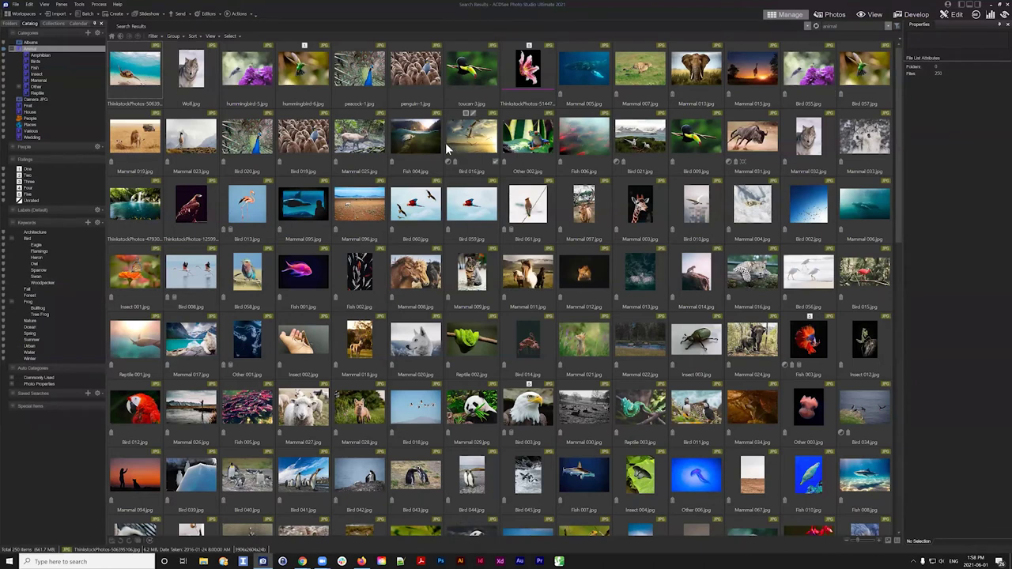
# - Look through the "animal" search results and check the categories and keywords assigned to Bird 021.jpg
pyautogui.click(854, 26)
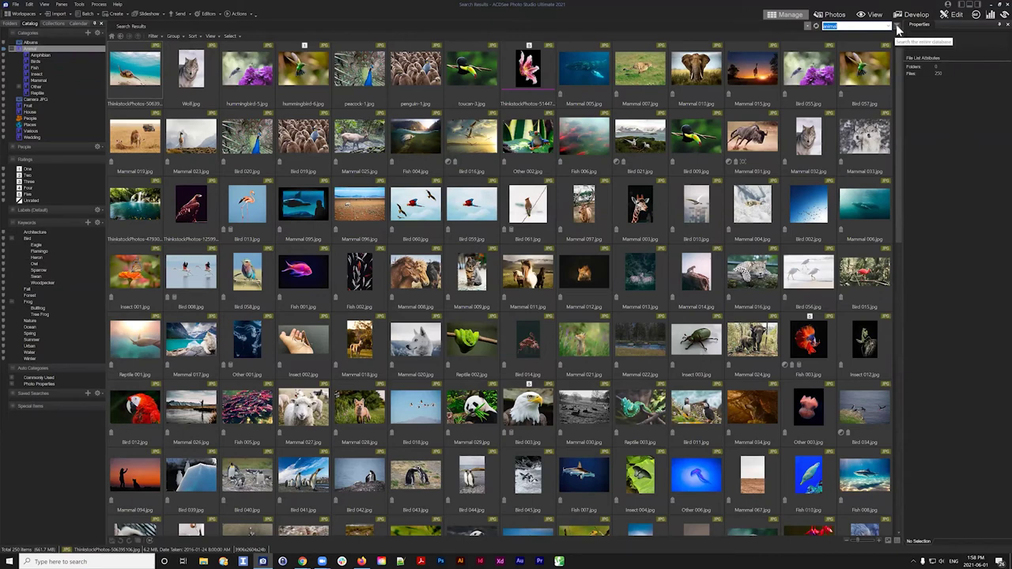
pyautogui.click(640, 136)
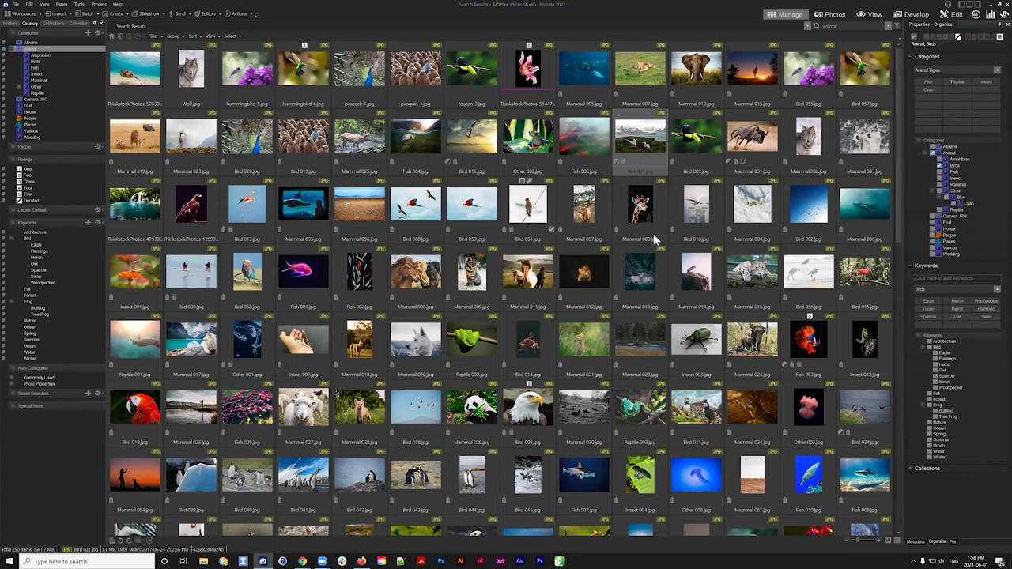
pyautogui.scroll(-5, 651, 235)
pyautogui.scroll(-2, 647, 231)
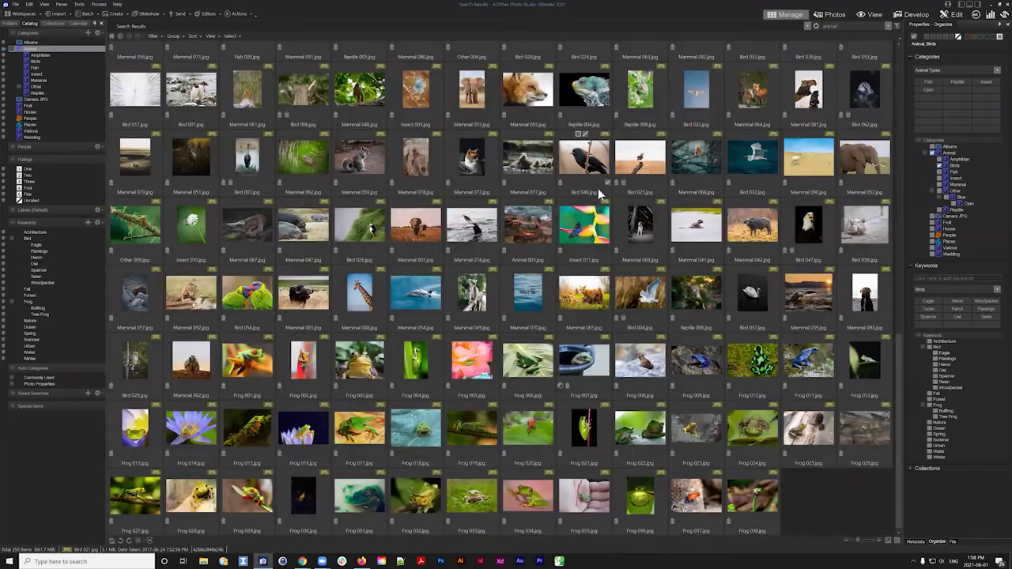
pyautogui.scroll(3, 598, 352)
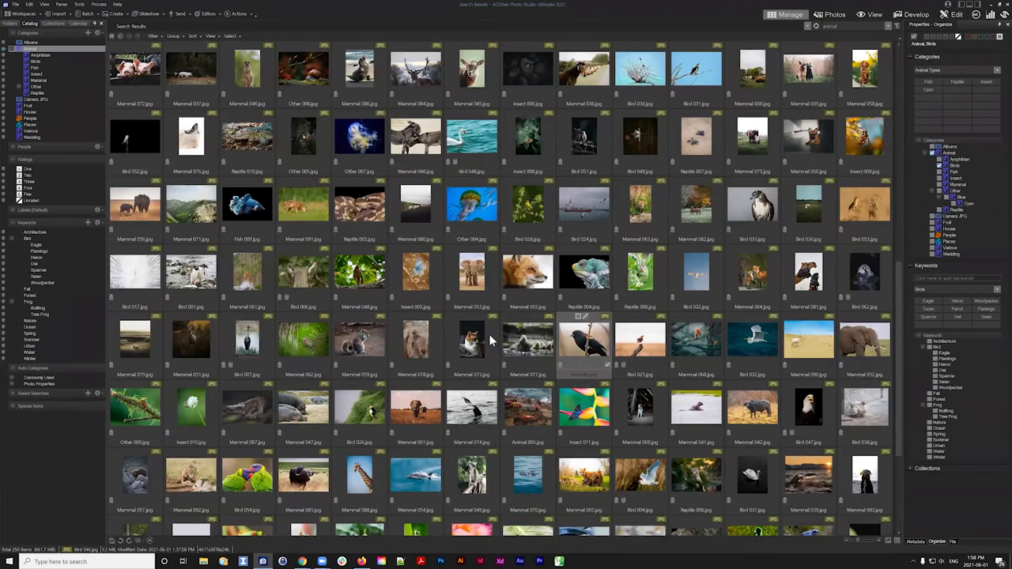
pyautogui.scroll(1, 661, 303)
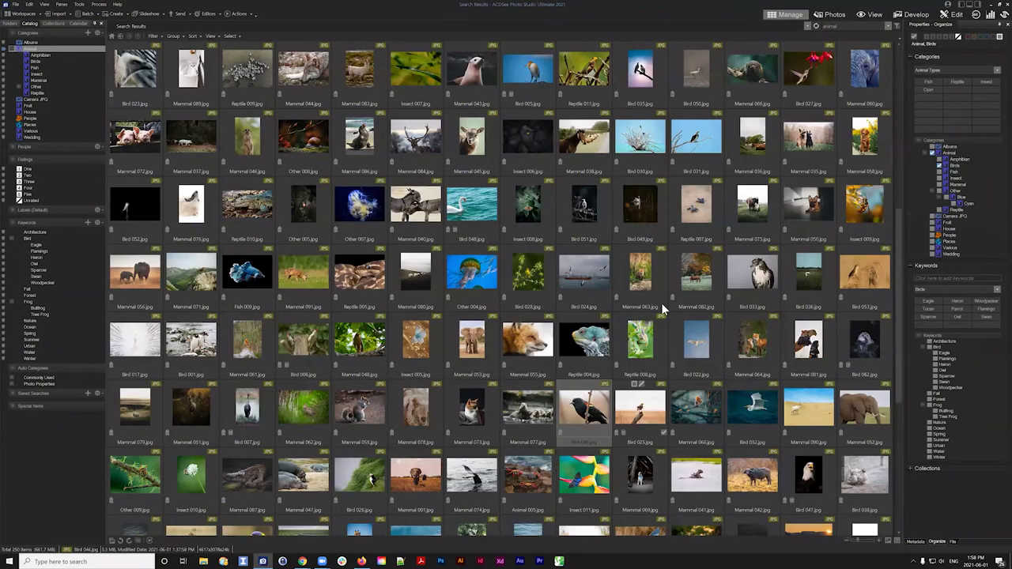
pyautogui.scroll(10, 537, 113)
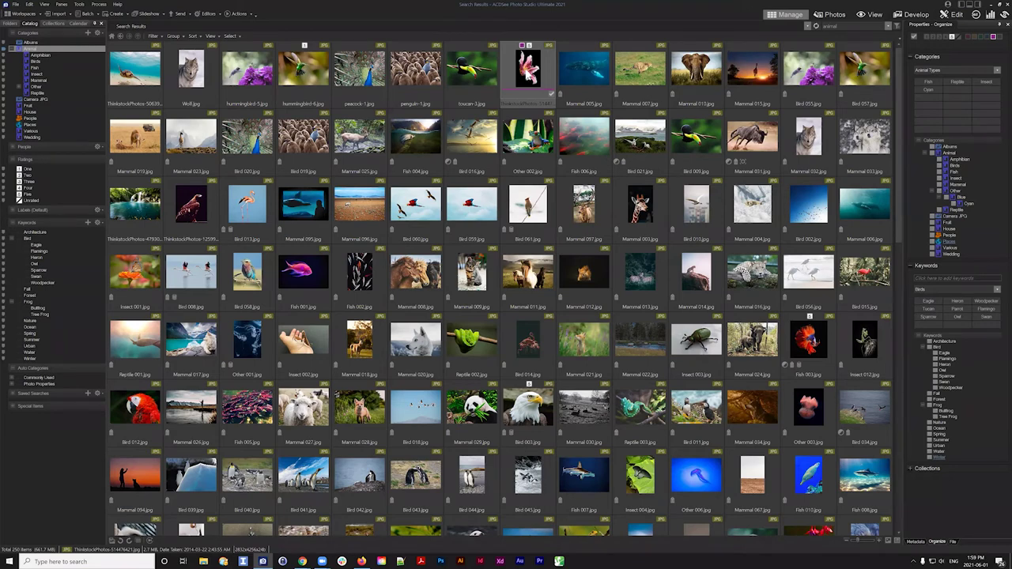
# - Select the three ThinkstockPhotos images of the lily, waterfall and eagle together and examine their ACDSee Metadata and IPTC keywords
pyautogui.keyDown('ctrl'); pyautogui.click(143, 219); pyautogui.keyUp('ctrl')
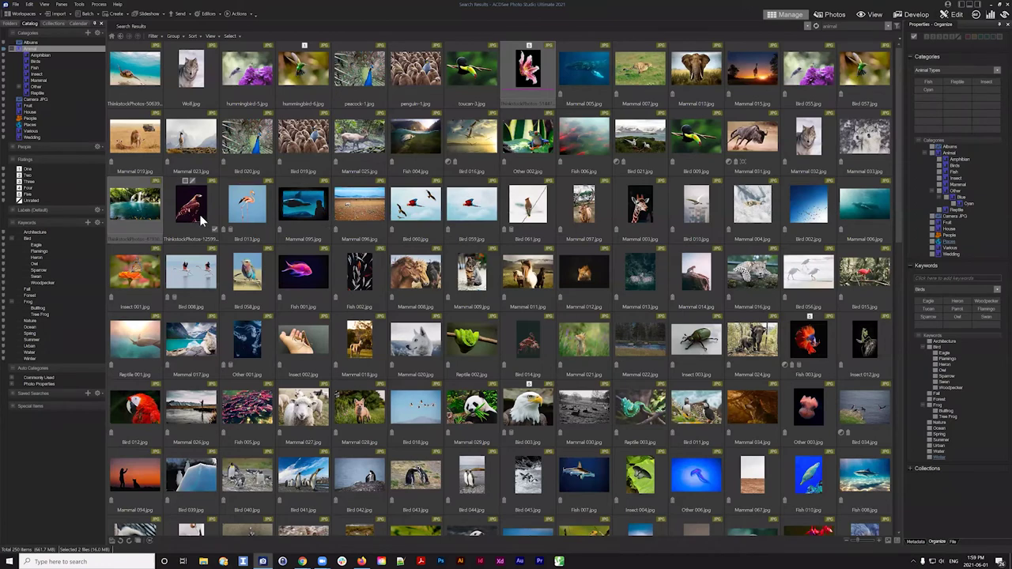
pyautogui.keyDown('ctrl'); pyautogui.click(200, 217); pyautogui.keyUp('ctrl')
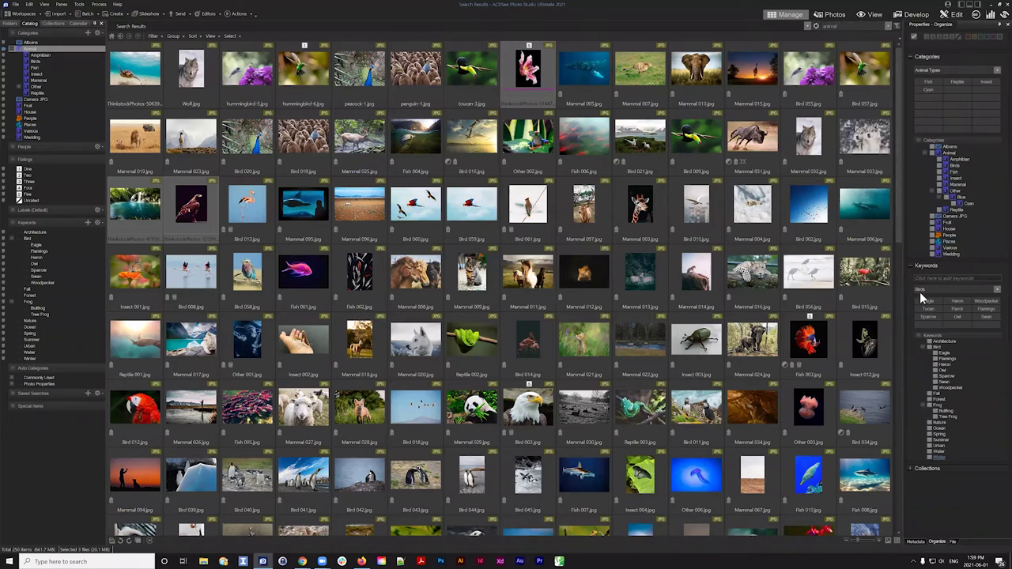
pyautogui.click(914, 543)
pyautogui.click(914, 101)
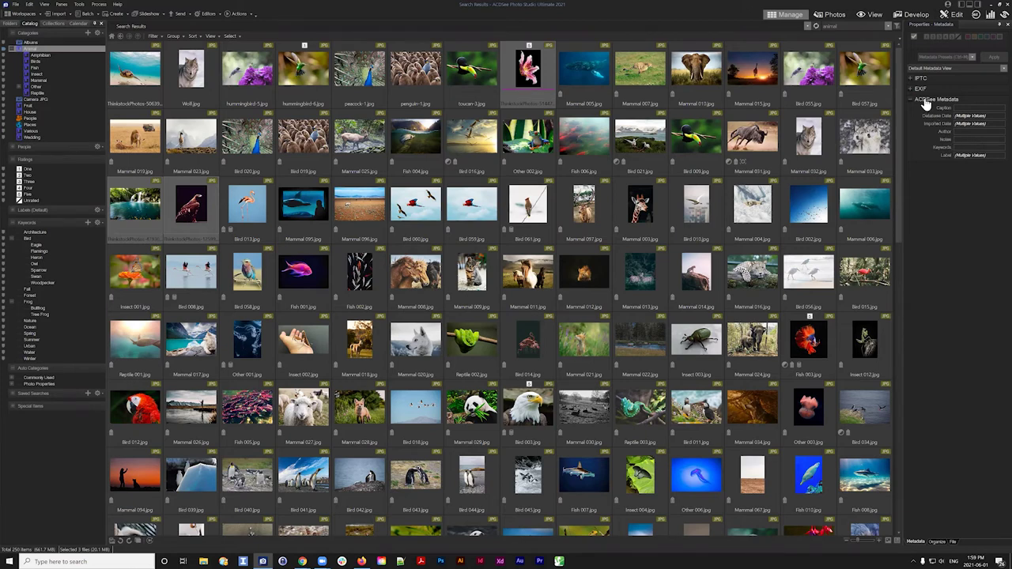
pyautogui.click(912, 99)
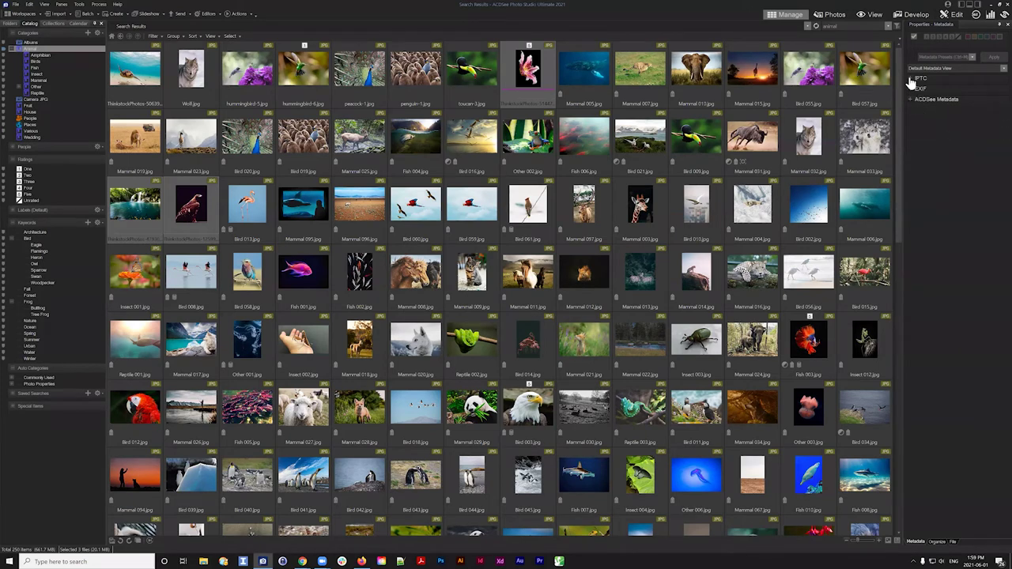
pyautogui.click(911, 80)
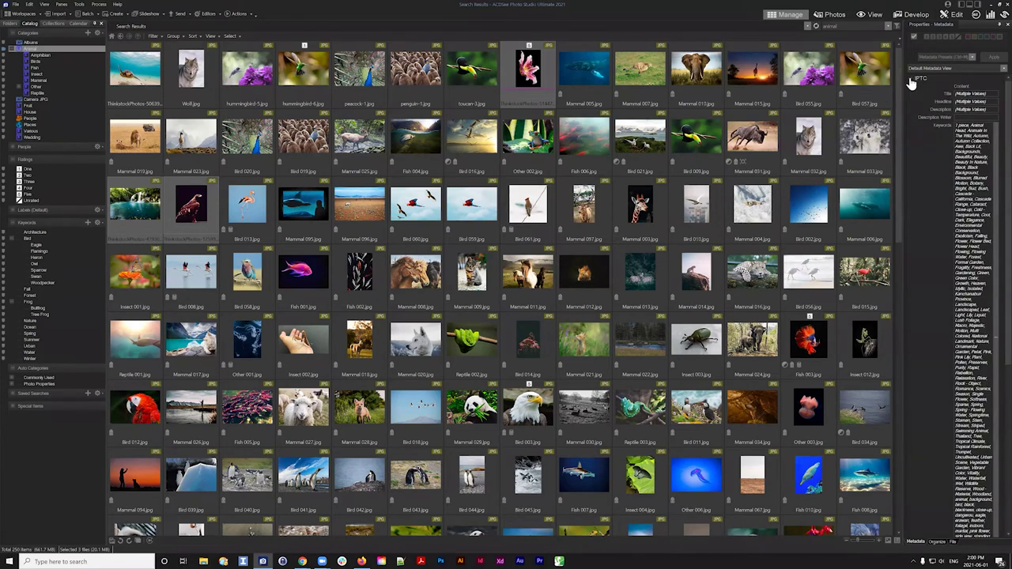
pyautogui.scroll(-3, 971, 126)
pyautogui.scroll(3, 973, 158)
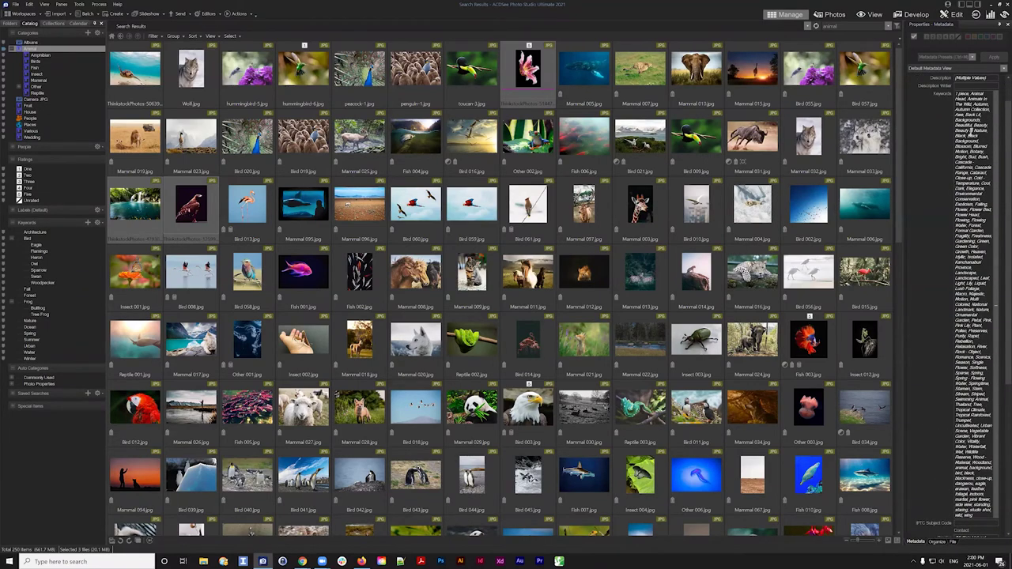
# - Show the IPTC metadata of only the pink lily photo and highlight its whole keyword list
pyautogui.click(537, 77)
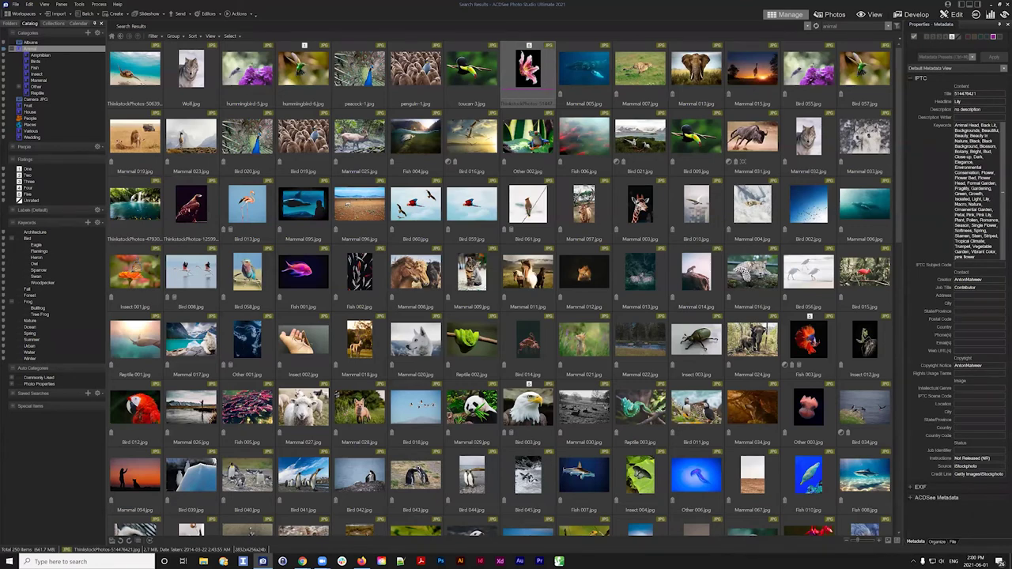
pyautogui.moveTo(956, 125); pyautogui.dragTo(986, 259)
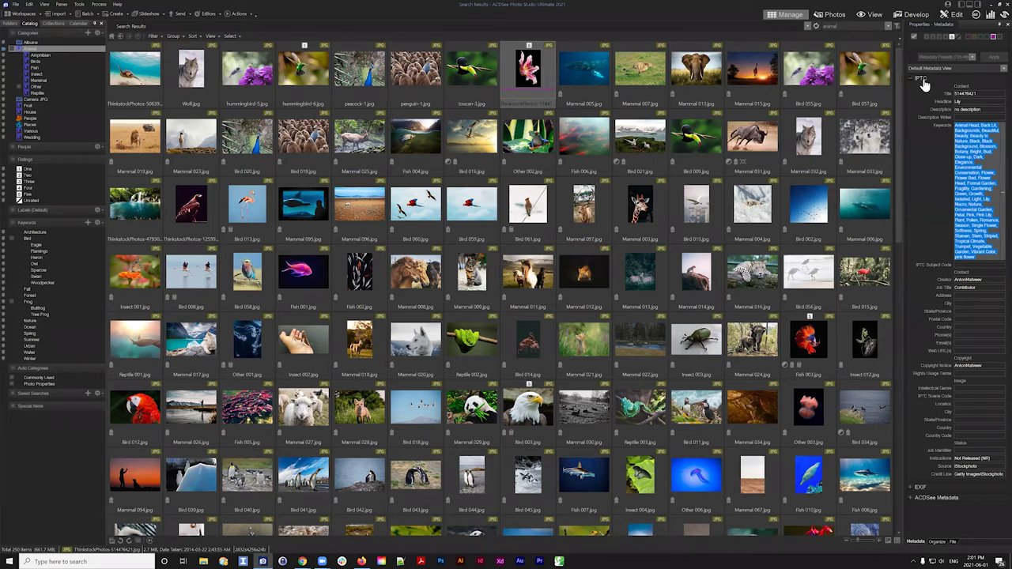
pyautogui.click(524, 104)
# - Show the Animal category and check the IPTC metadata and the assigned keywords of Bird 008.jpg
pyautogui.click(34, 49)
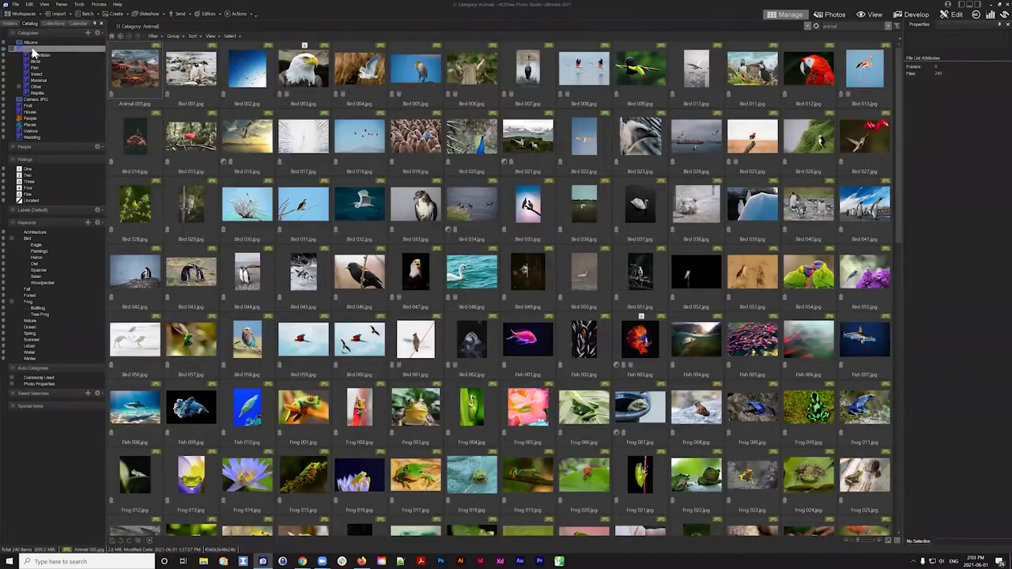
pyautogui.click(584, 69)
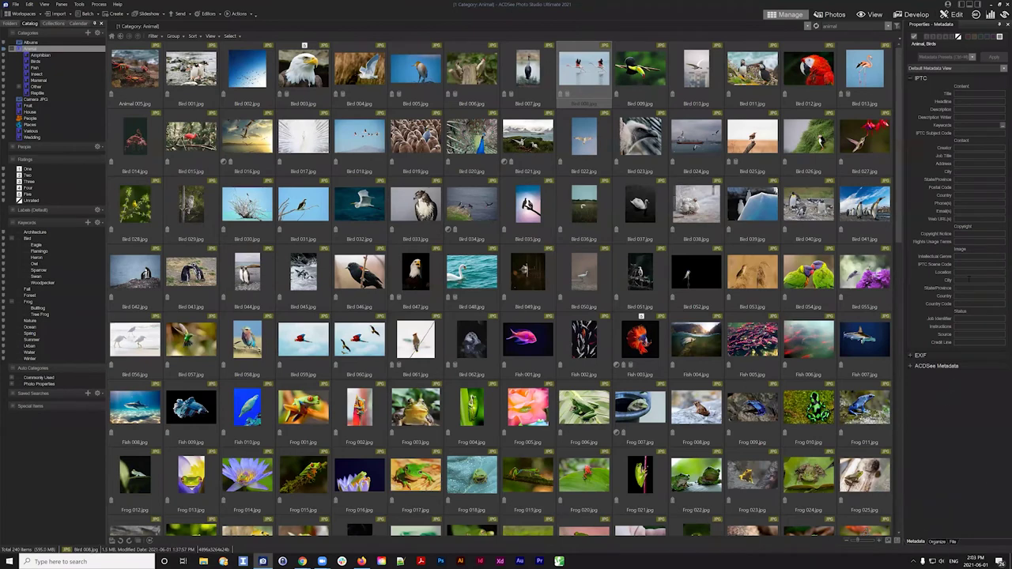
pyautogui.click(938, 542)
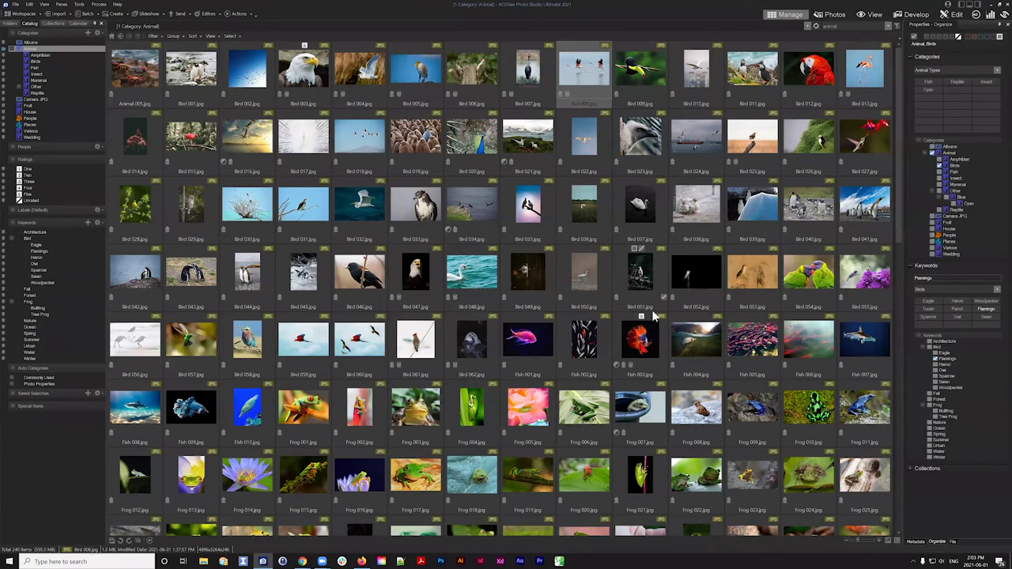
# - Add the parent Bird keyword to Bird 003.jpg and compare its keywords under ACDSee Metadata and IPTC
pyautogui.click(303, 61)
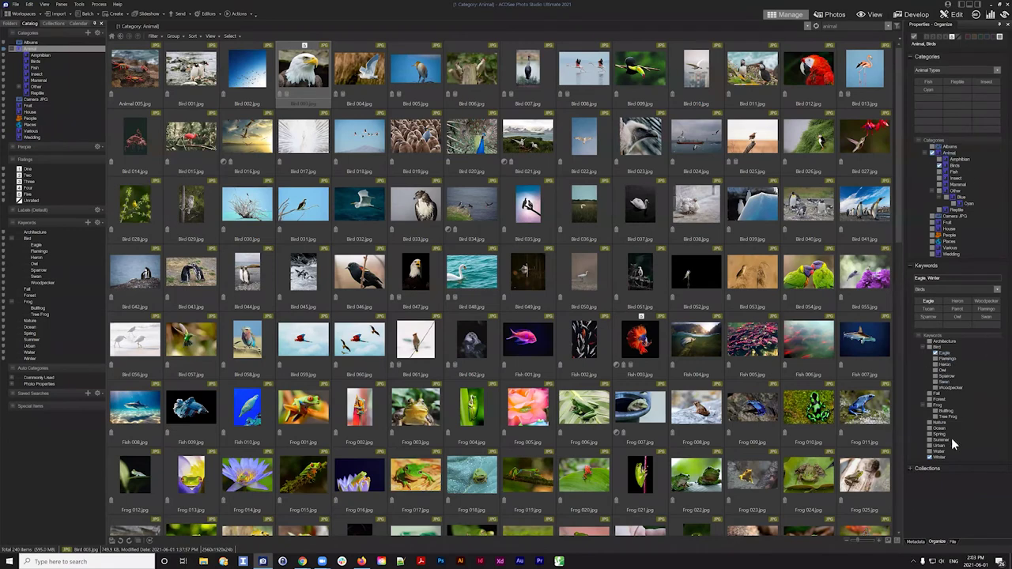
pyautogui.click(933, 348)
pyautogui.click(918, 543)
pyautogui.click(912, 82)
pyautogui.click(911, 99)
pyautogui.click(969, 147)
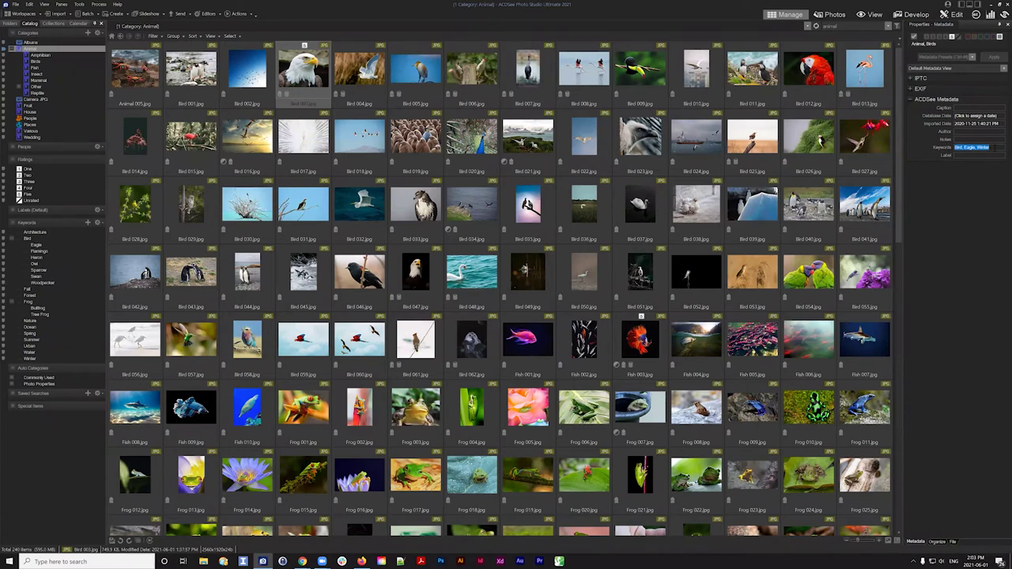
pyautogui.click(990, 150)
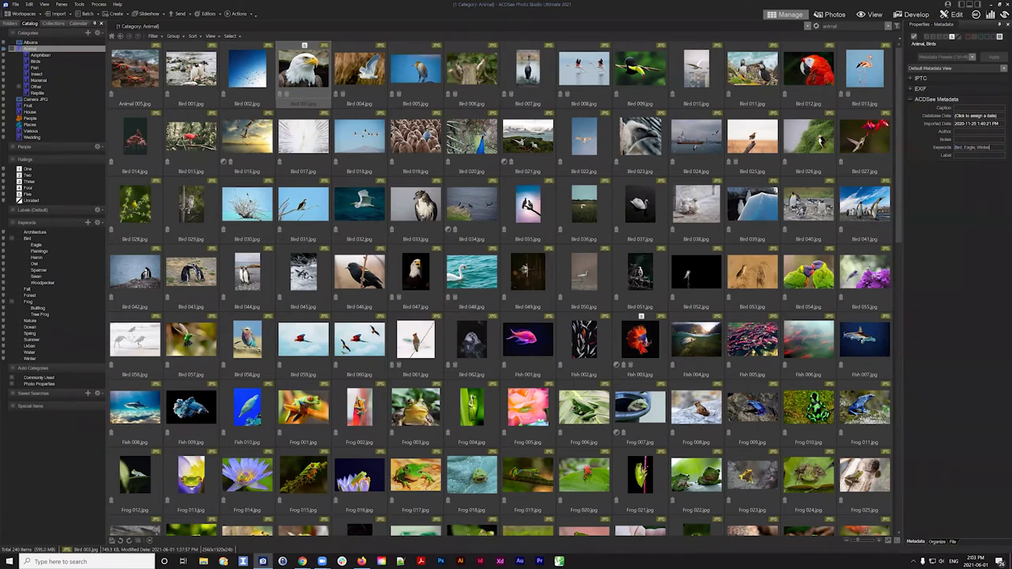
pyautogui.click(912, 100)
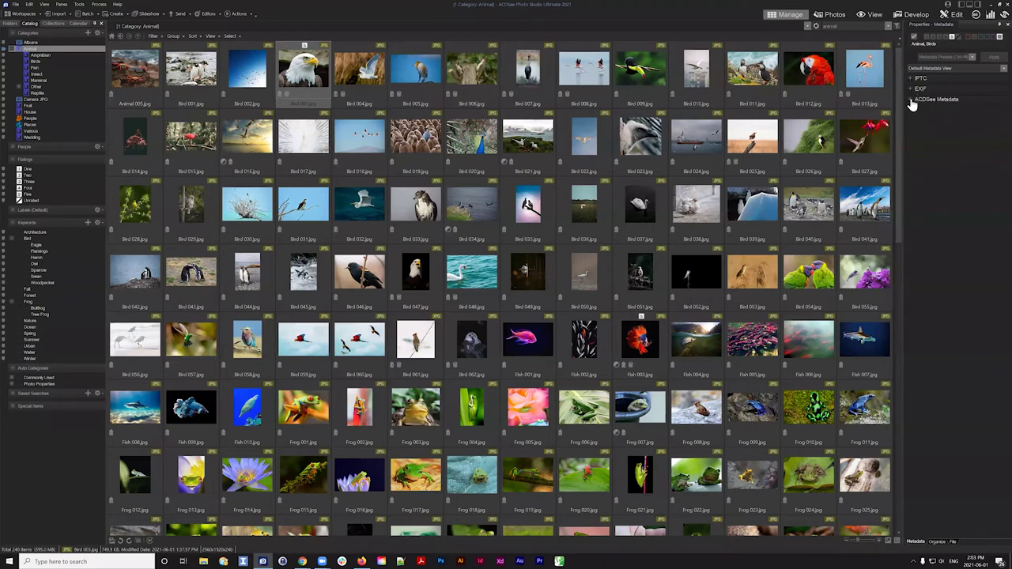
pyautogui.click(912, 79)
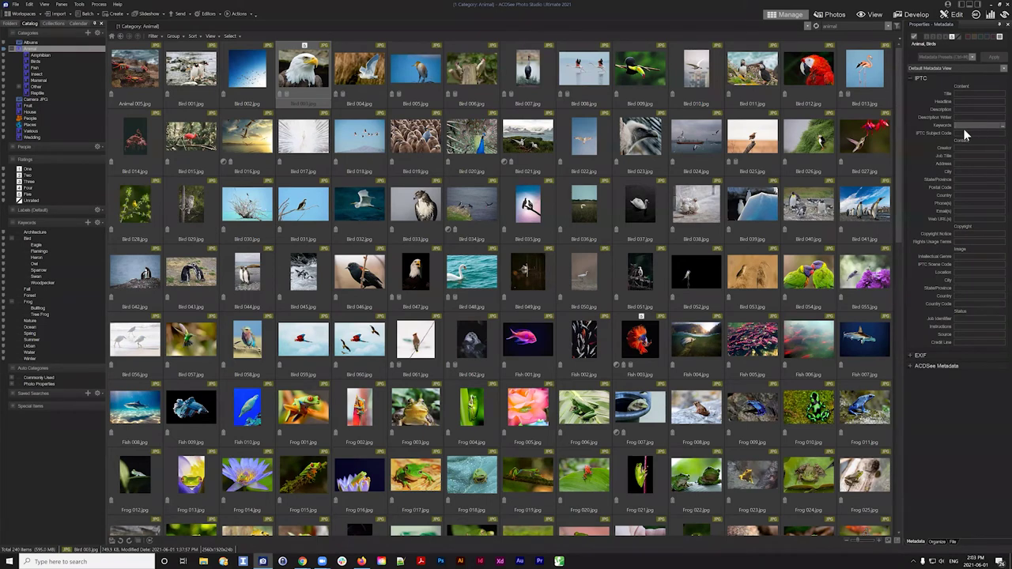
# - In a new metadata preset, insert the Keywords property from ACDSee Metadata into the IPTC Keywords field
pyautogui.click(973, 57)
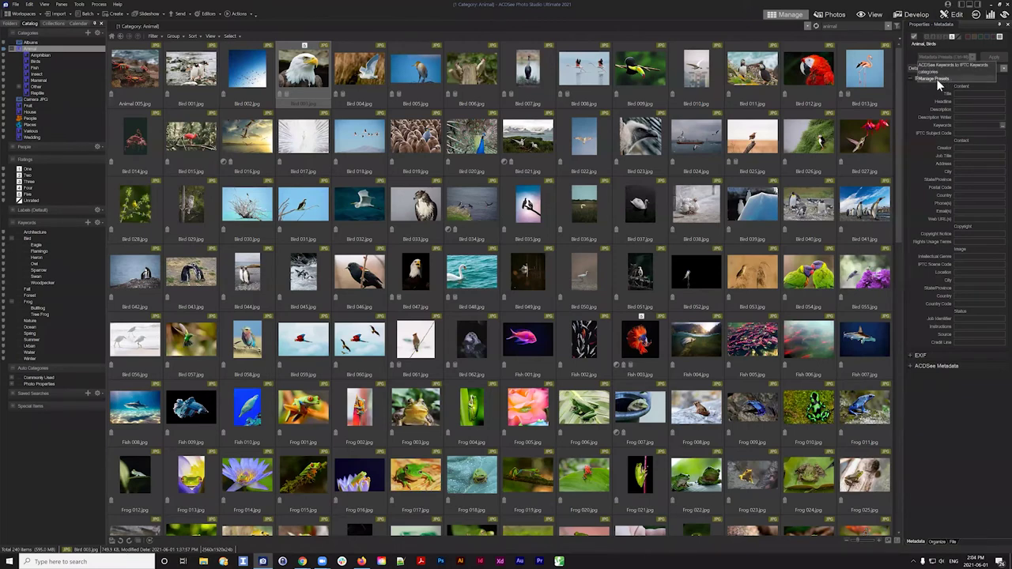
pyautogui.click(943, 78)
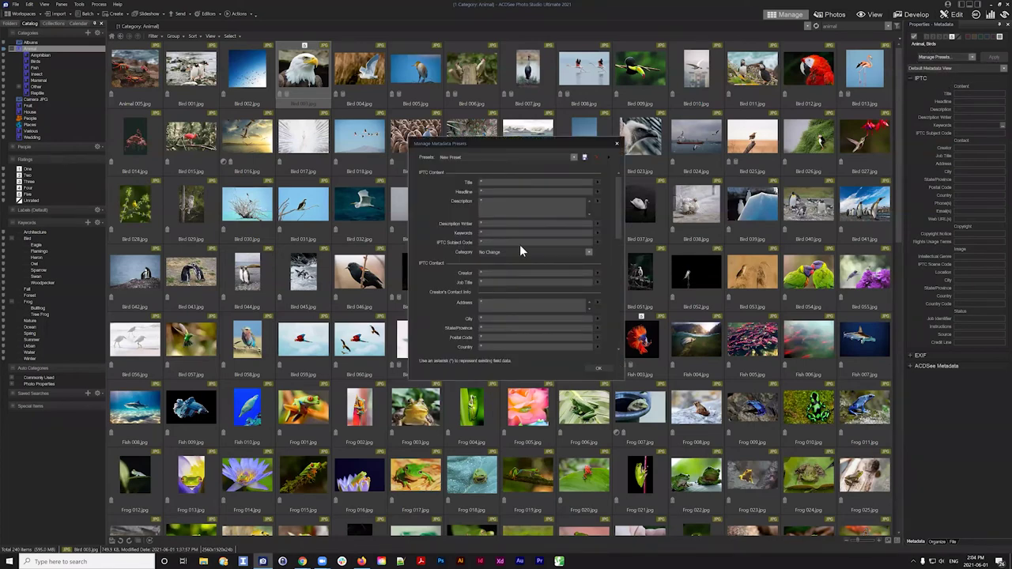
pyautogui.moveTo(486, 141); pyautogui.dragTo(518, 128)
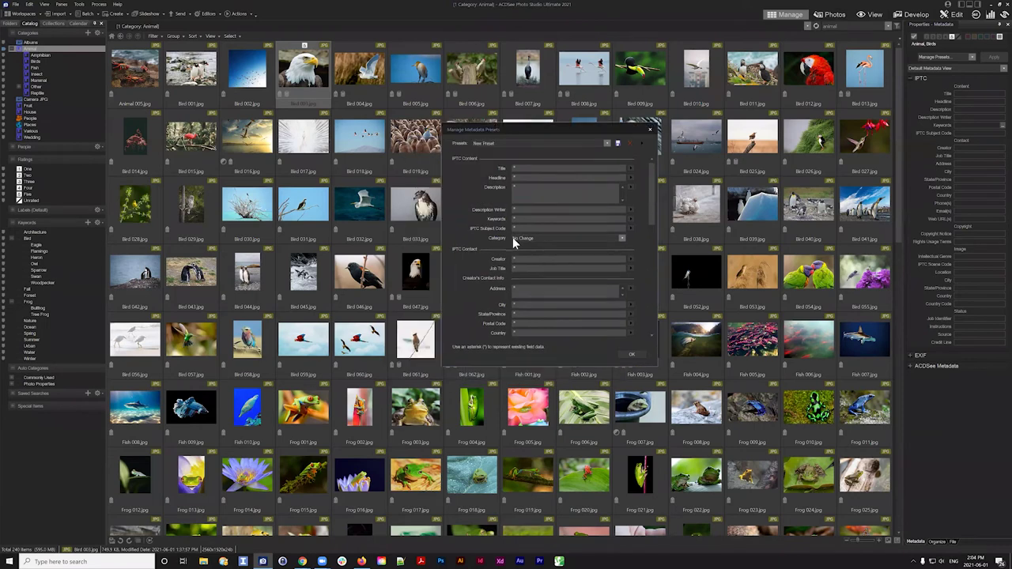
pyautogui.click(522, 220)
pyautogui.click(630, 217)
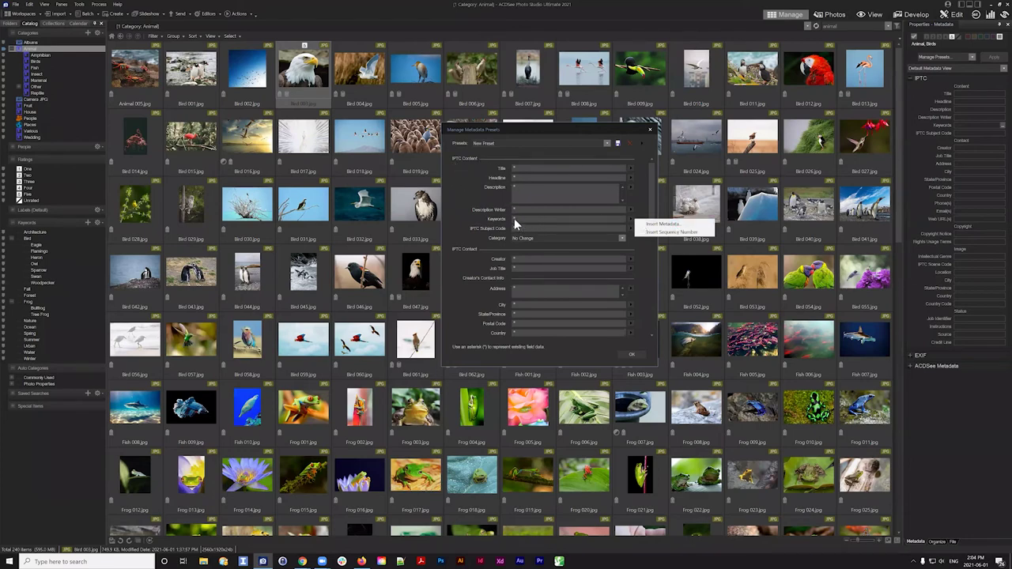
pyautogui.click(666, 225)
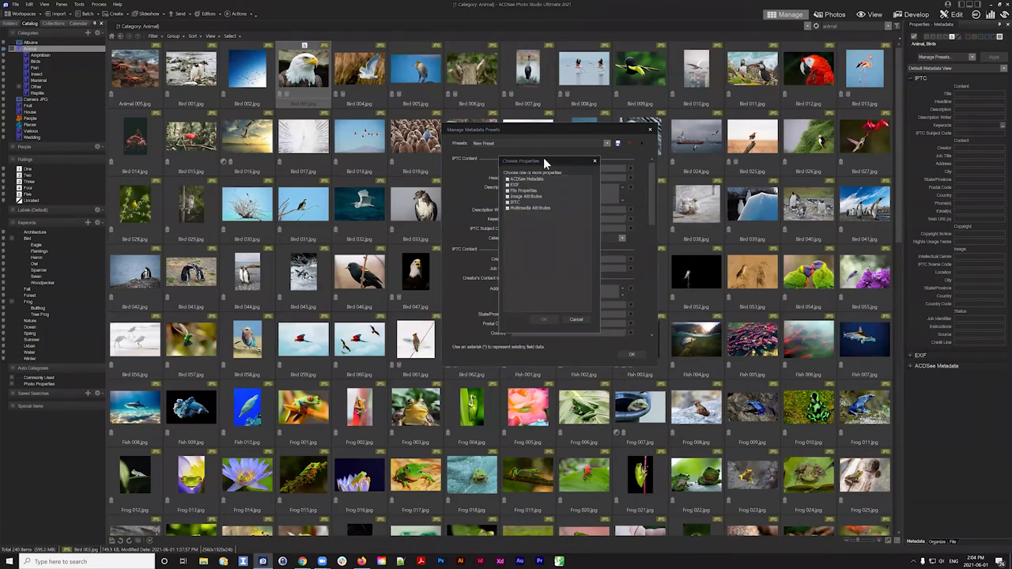
pyautogui.moveTo(544, 158); pyautogui.dragTo(686, 161)
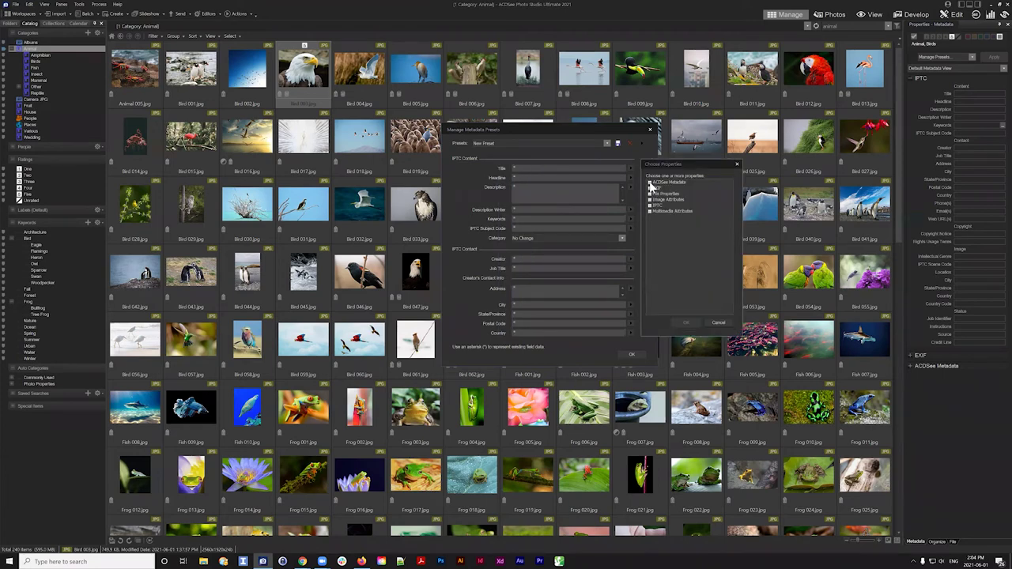
pyautogui.click(649, 183)
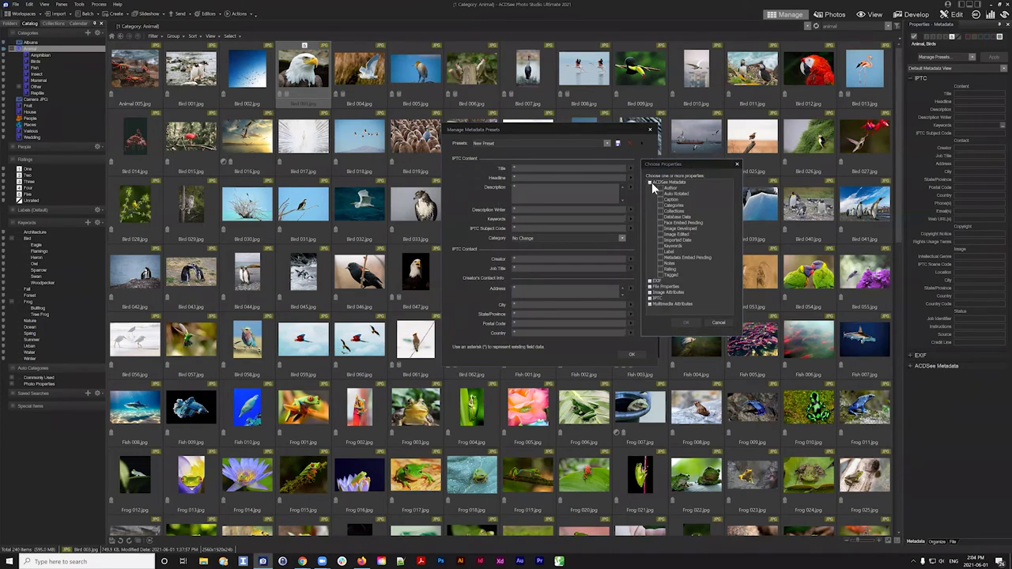
pyautogui.click(661, 246)
pyautogui.click(687, 322)
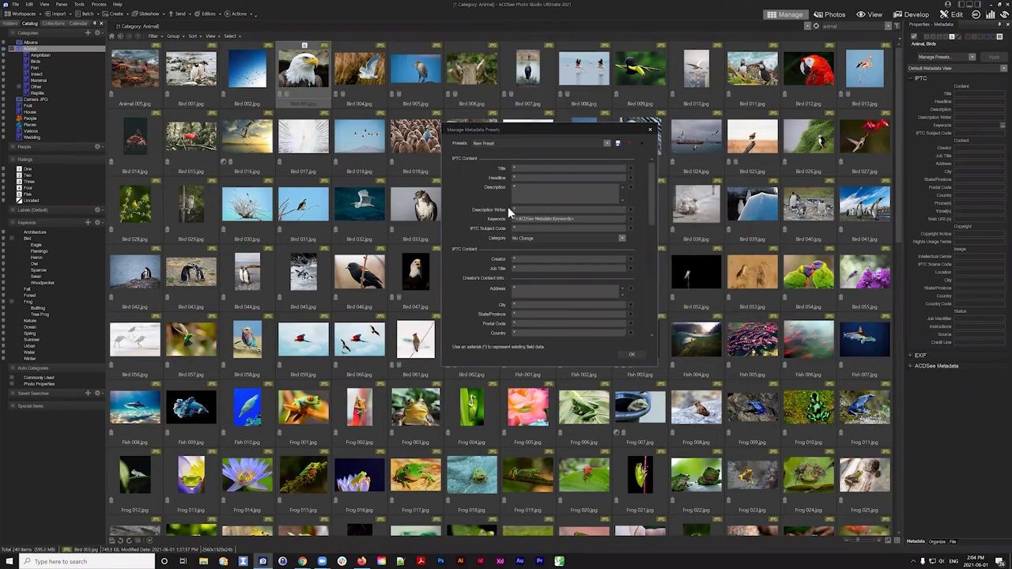
# - Keep the asterisk before the inserted keywords placeholder and save the preset as "ACDSee Keywords into the IPTC Column"
pyautogui.moveTo(516, 219); pyautogui.dragTo(584, 217)
pyautogui.click(585, 219)
pyautogui.click(520, 219)
pyautogui.press('End')
pyautogui.click(618, 145)
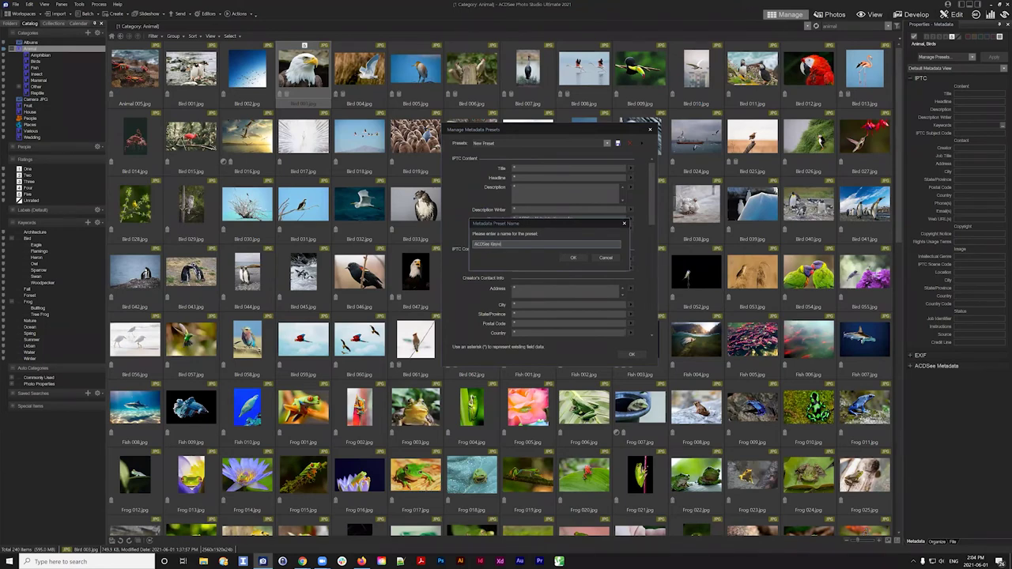
pyautogui.write('ACDSee Keywords into the IPTC Column')
pyautogui.click(572, 257)
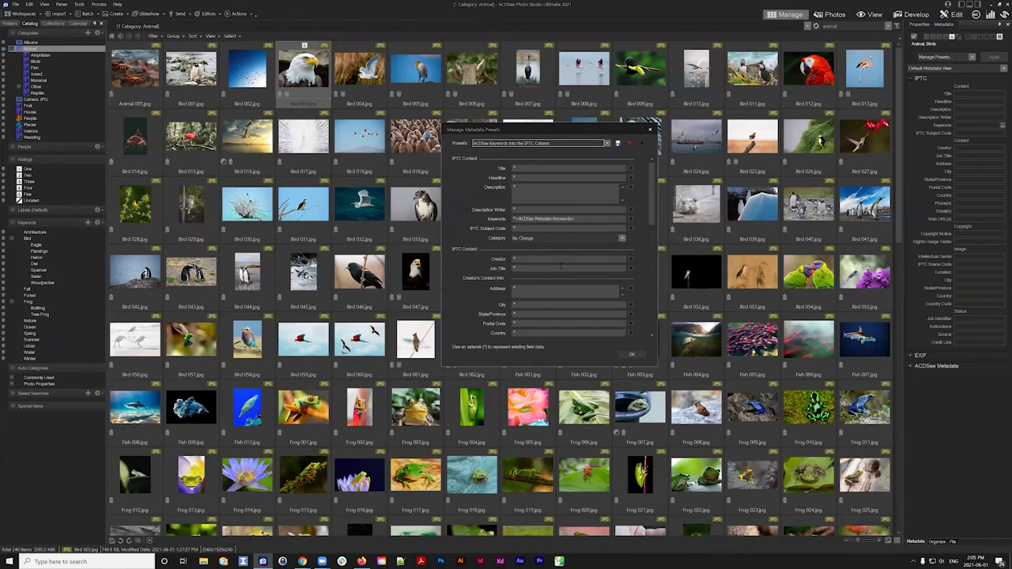
pyautogui.click(627, 354)
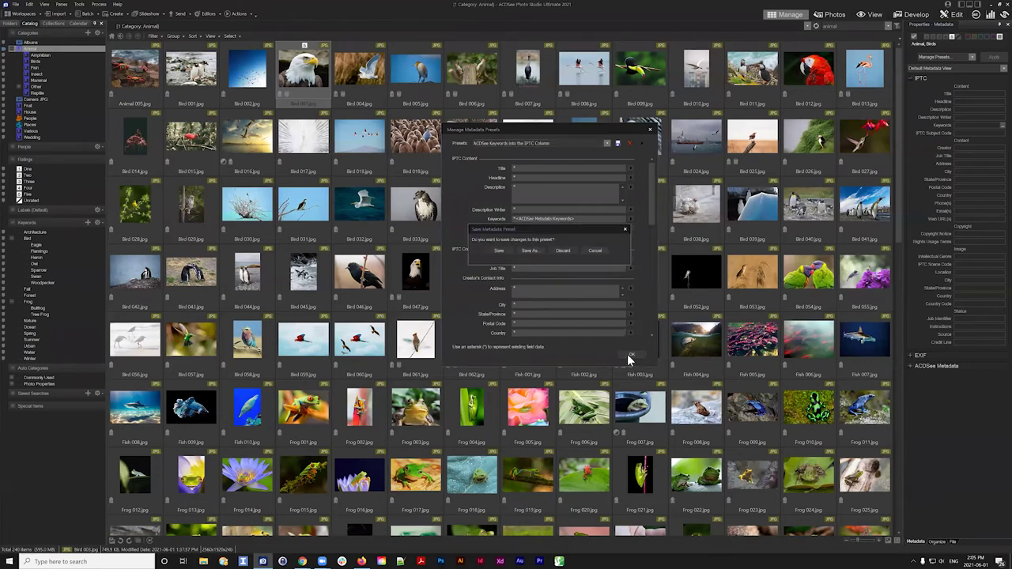
pyautogui.click(500, 251)
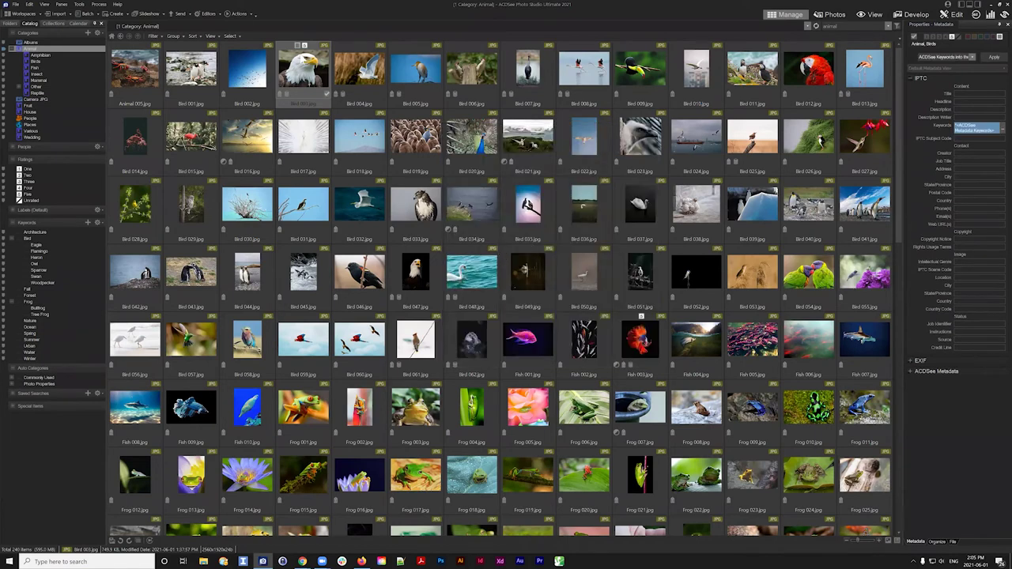
# - Check which IPTC keywords are assigned to Bird 003.jpg
pyautogui.click(305, 72)
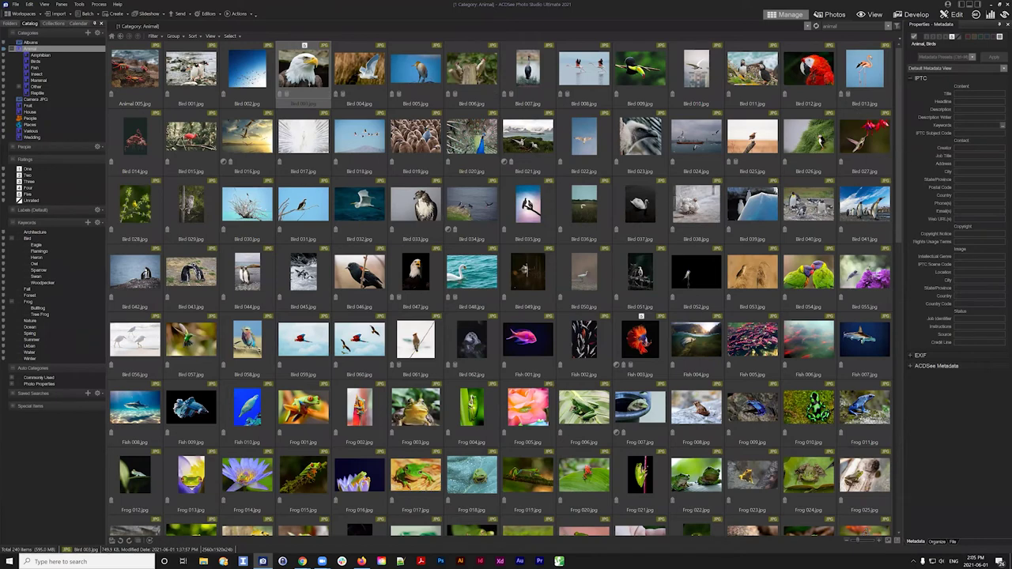
pyautogui.click(1002, 125)
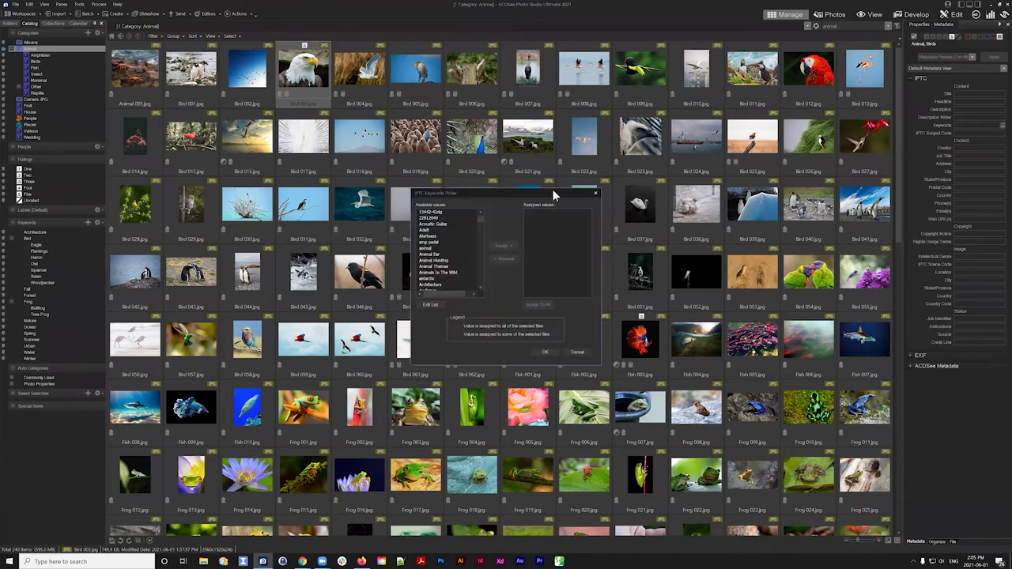
pyautogui.click(596, 193)
# - Apply the "ACDSee Keywords into the IPTC Column" preset to Bird 003.jpg and compare its IPTC and ACDSee Metadata keywords
pyautogui.click(971, 55)
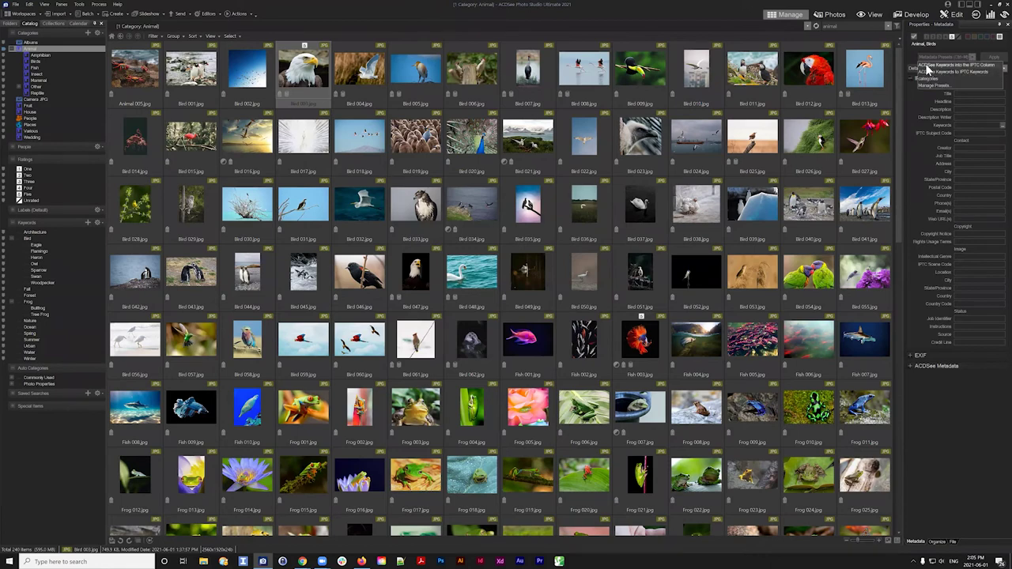
pyautogui.click(968, 64)
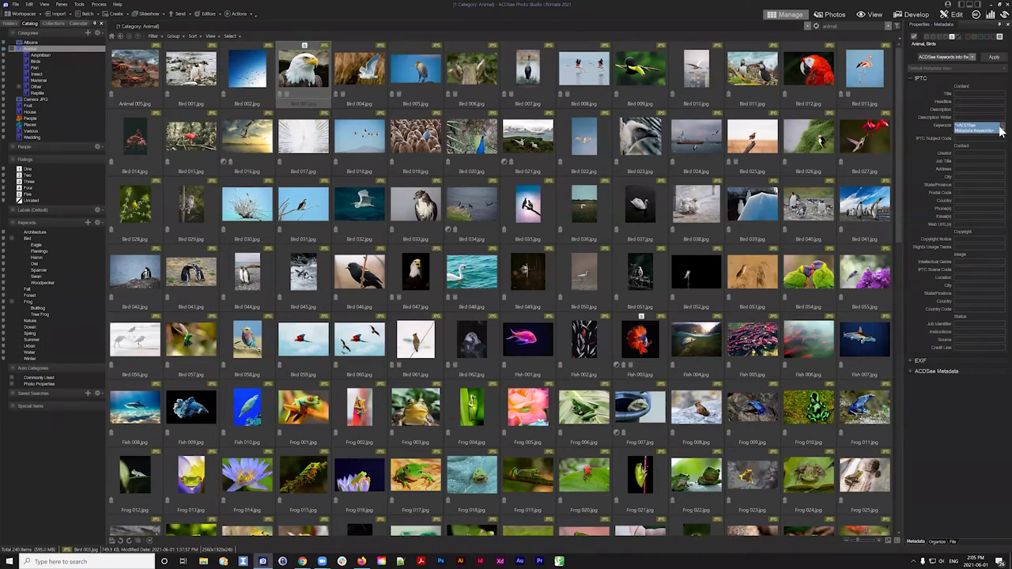
pyautogui.click(973, 58)
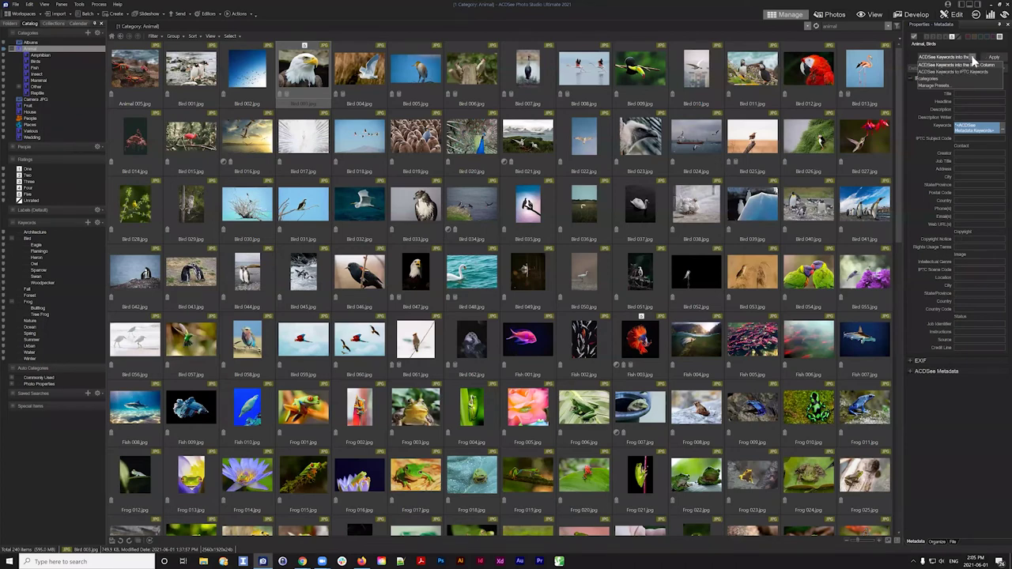
pyautogui.click(974, 64)
pyautogui.click(994, 58)
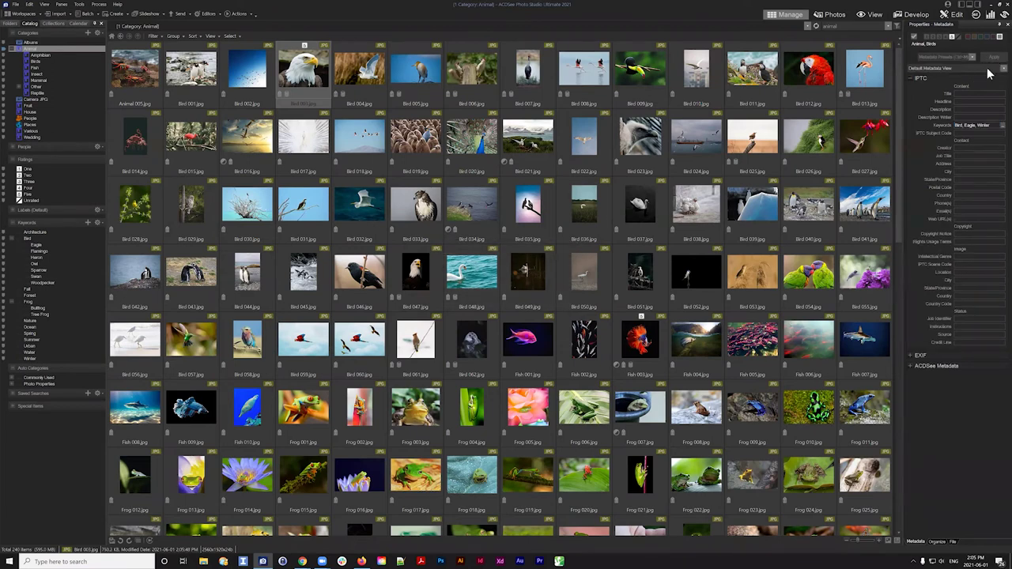
pyautogui.click(911, 366)
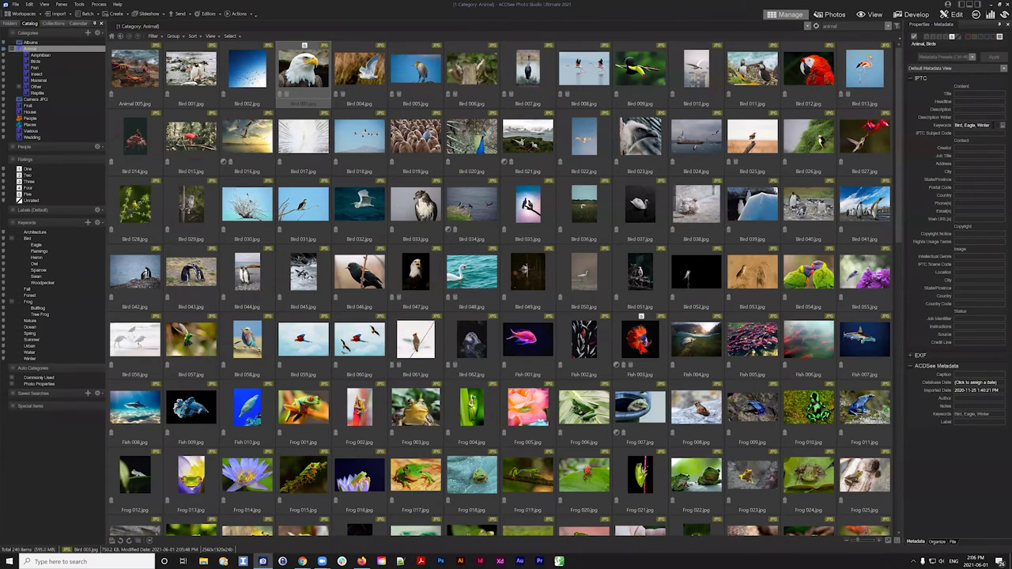
# - Enter "Bird, Heron" as the IPTC keywords of Bird 005.jpg
pyautogui.click(428, 85)
pyautogui.click(968, 124)
pyautogui.write('Bird, Heron')
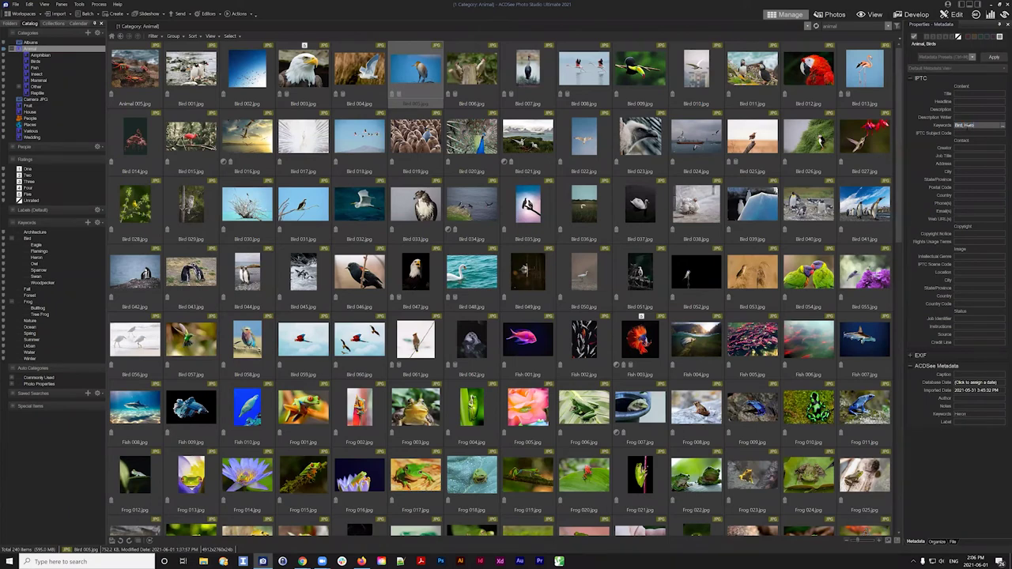
pyautogui.press('Return')
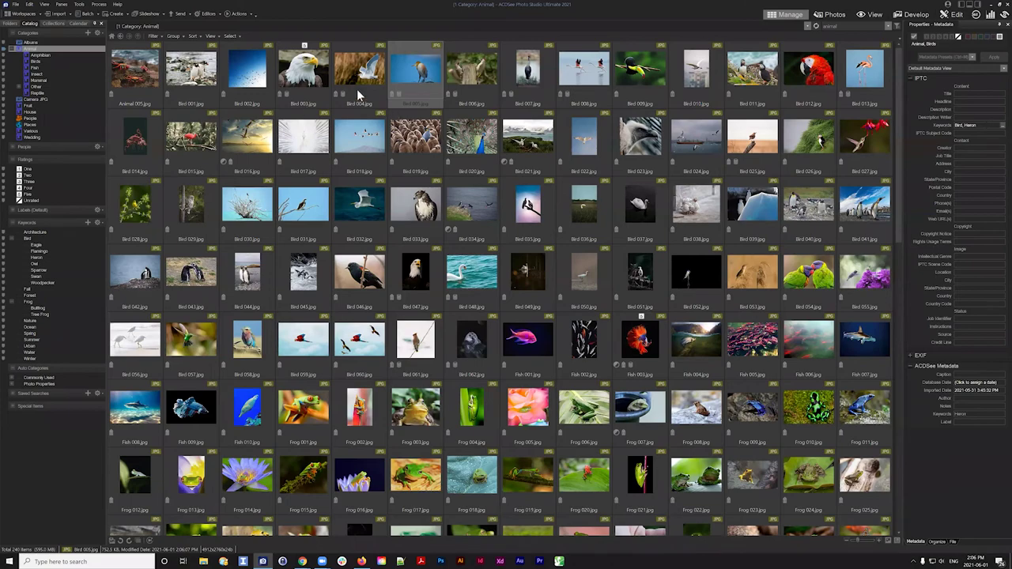
# - Select all photos in the Animal category and apply the "ACDSee Keywords into the IPTC Column" preset to them
pyautogui.click(430, 145)
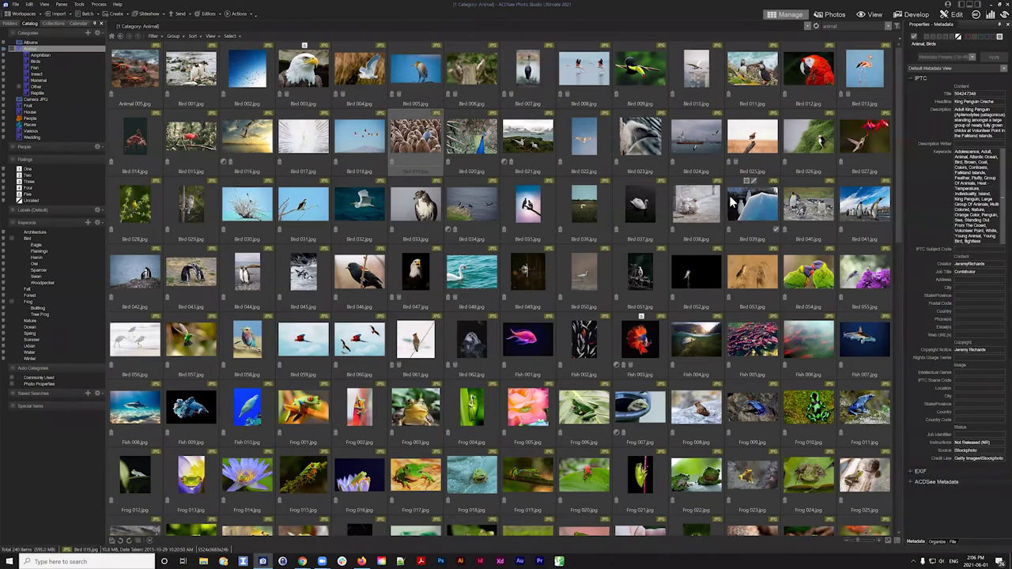
pyautogui.hotkey('ctrl', 'a')
pyautogui.click(962, 58)
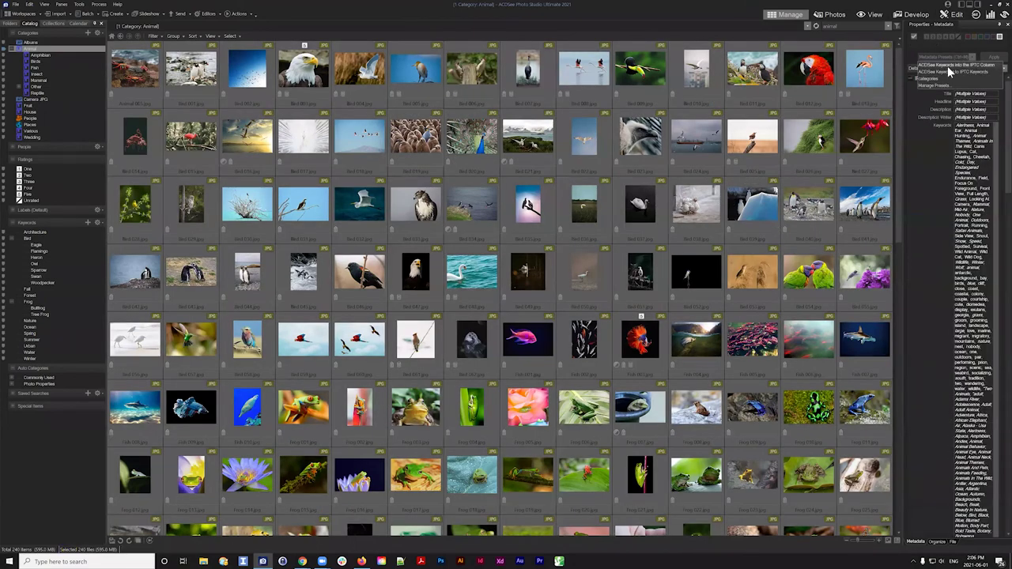
pyautogui.click(948, 65)
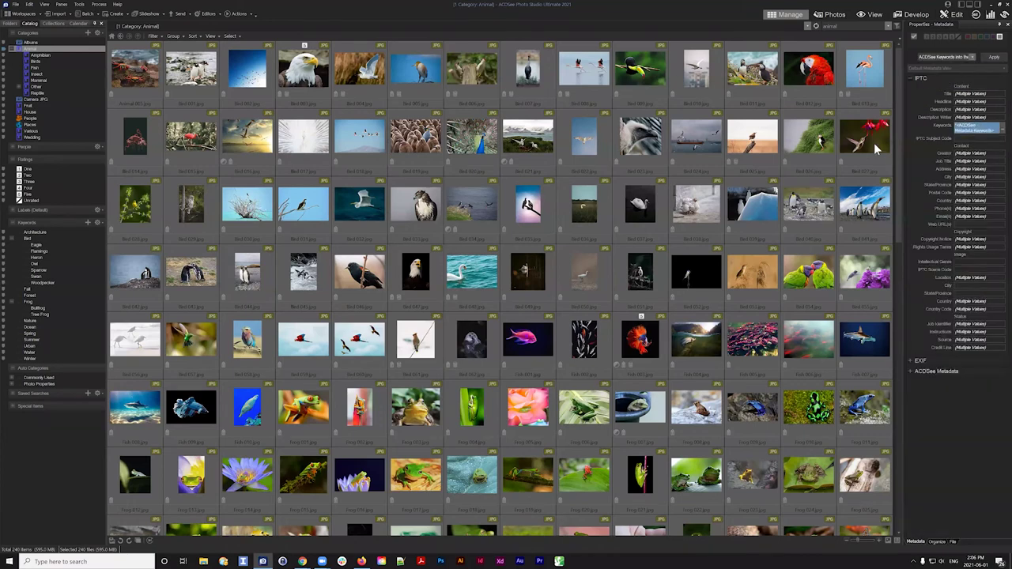
pyautogui.click(995, 59)
# - Select Bird 003.jpg, then switch to File Explorer and open the Uncategorized folder within 09 - Animals in Pictures
pyautogui.click(302, 96)
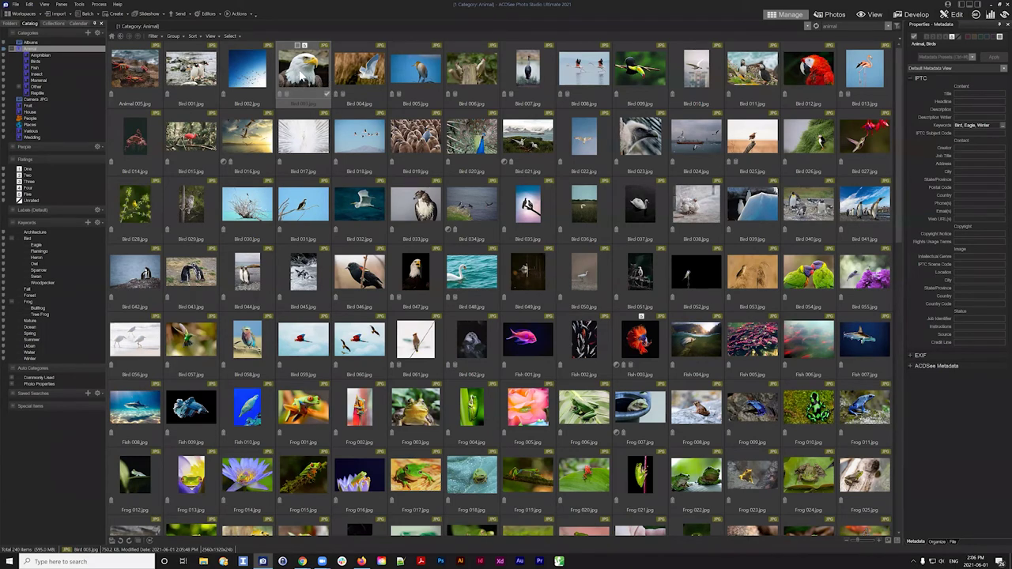
pyautogui.click(207, 562)
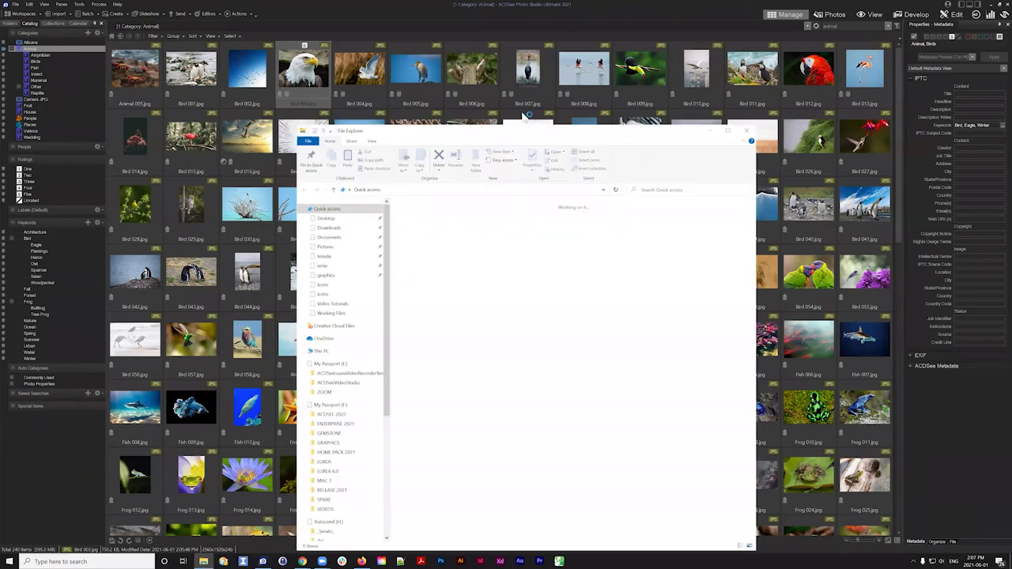
pyautogui.moveTo(527, 128)
pyautogui.mouseDown()
pyautogui.moveTo(521, 65)
pyautogui.moveTo(518, 171)
pyautogui.moveTo(537, 115)
pyautogui.mouseUp()
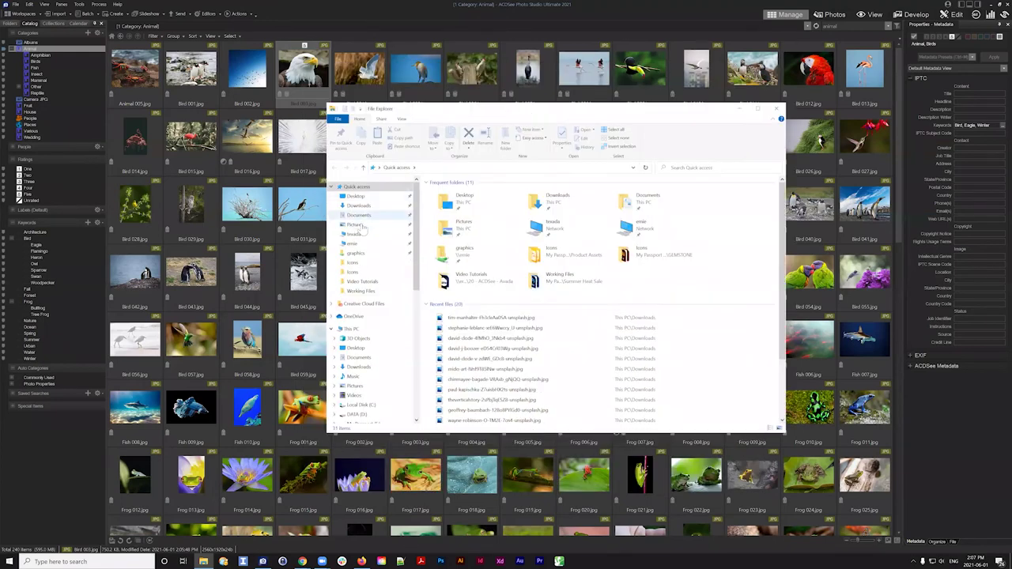
pyautogui.click(356, 226)
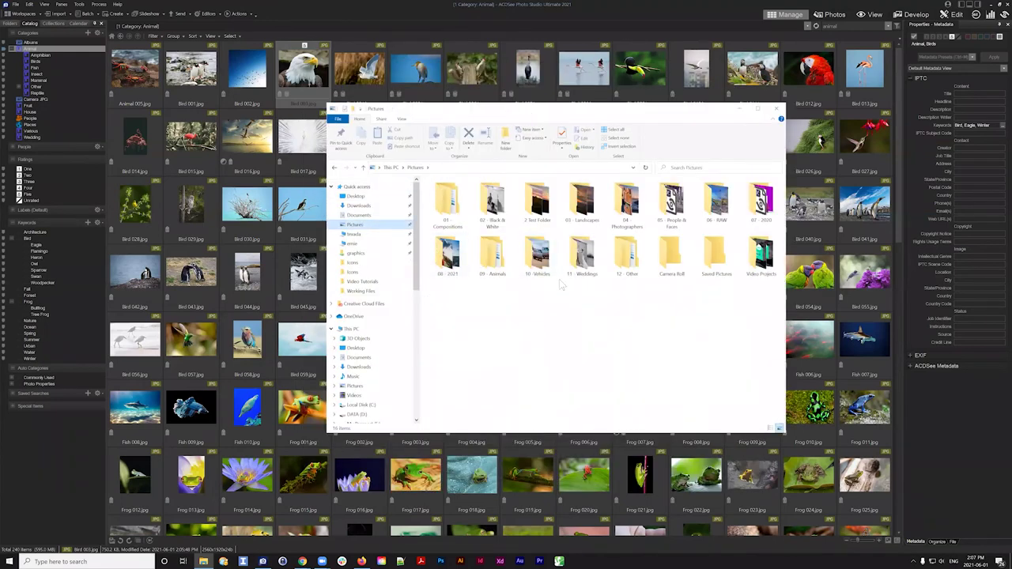
pyautogui.doubleClick(490, 253)
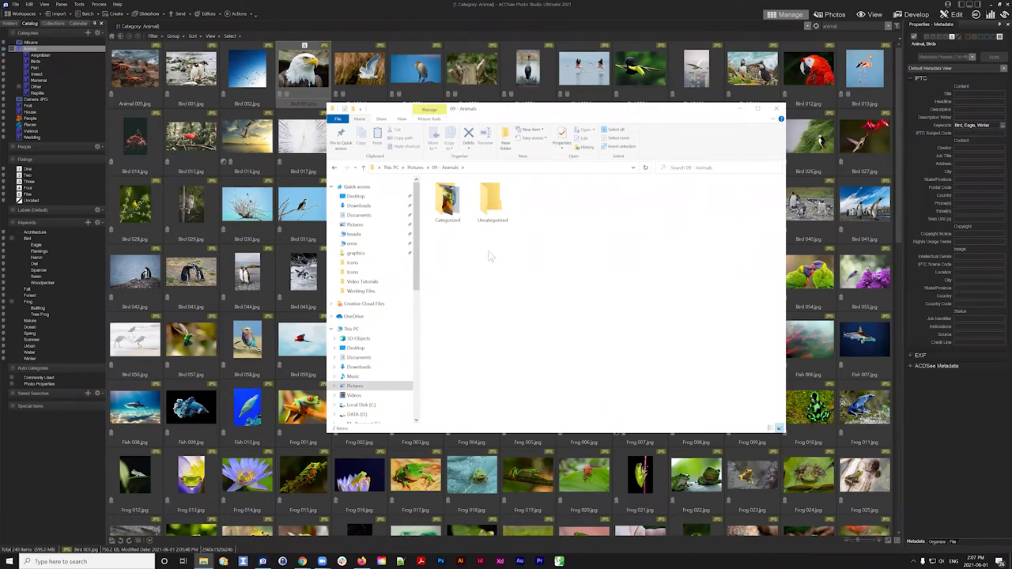
pyautogui.doubleClick(499, 204)
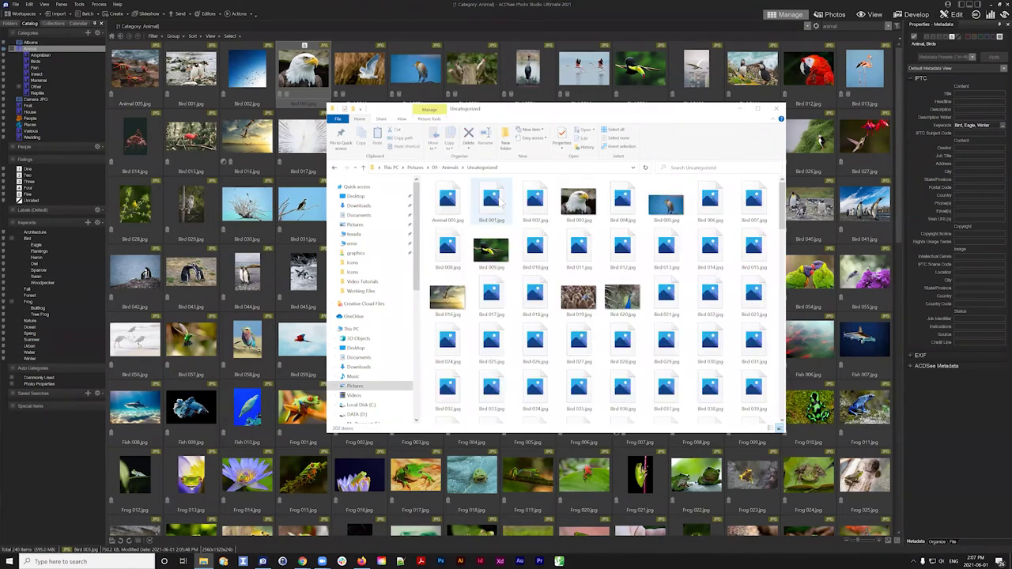
# - View the detailed file properties of Bird 003.jpg in File Explorer and check its Tags entry
pyautogui.click(582, 204)
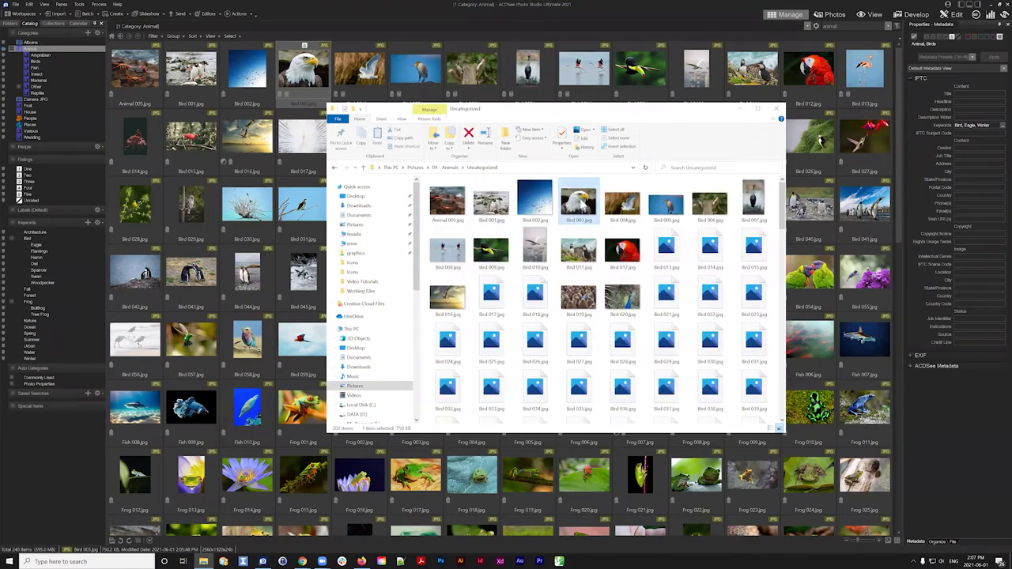
pyautogui.rightClick(581, 204)
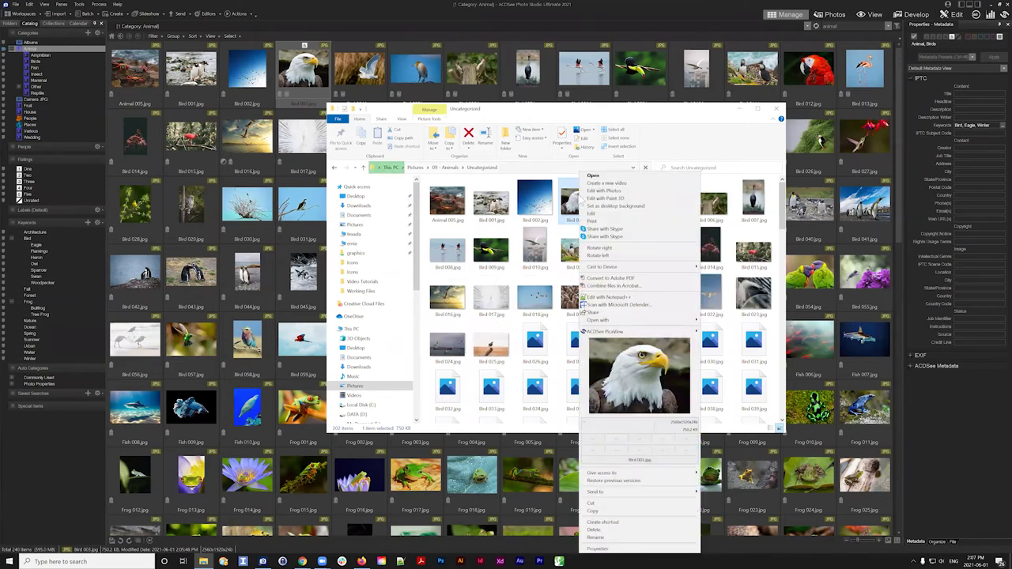
pyautogui.click(599, 549)
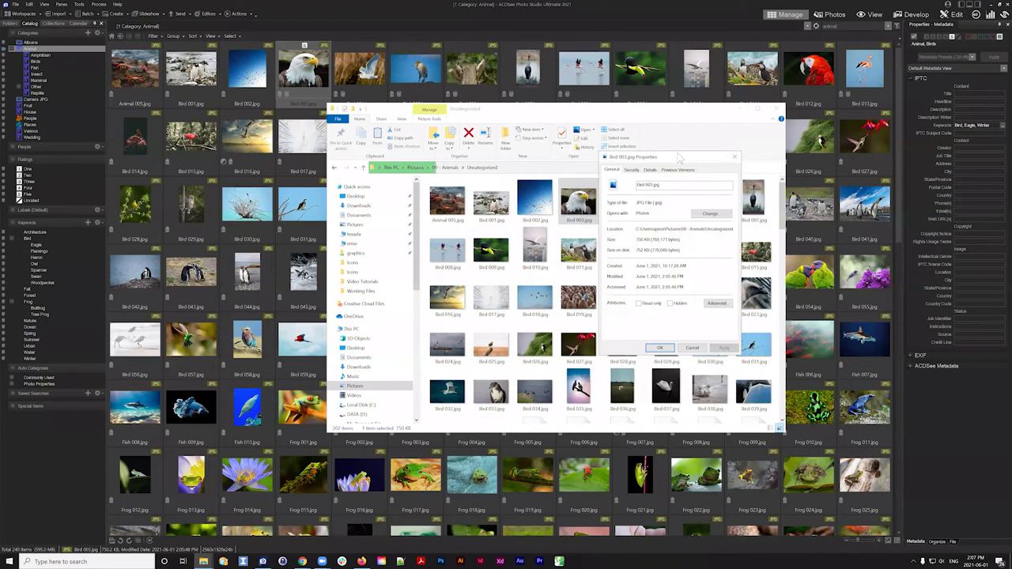
pyautogui.click(649, 170)
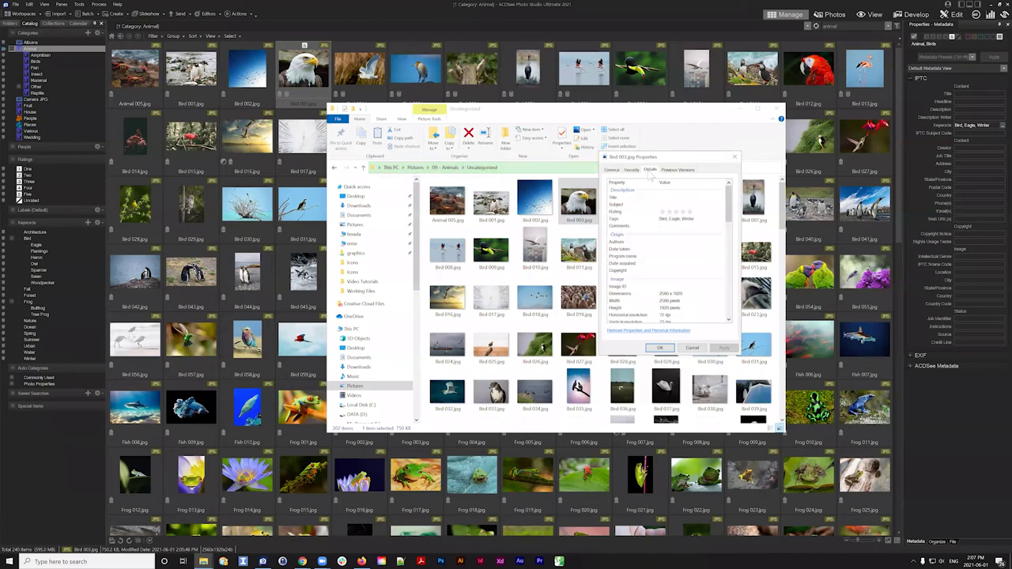
pyautogui.click(622, 219)
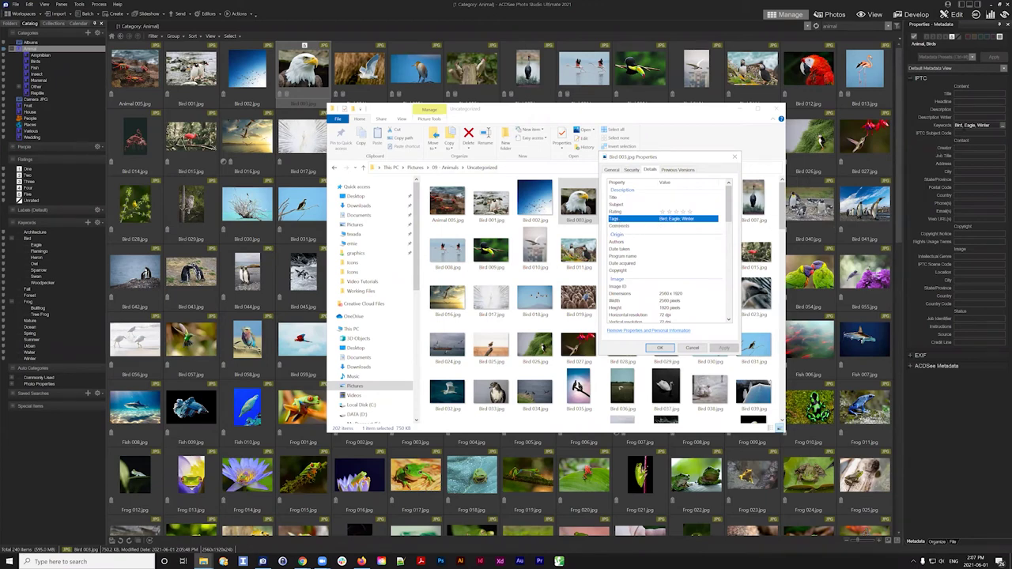
# - Close the Bird 003.jpg file properties and File Explorer to return to ACDSee Photo Studio
pyautogui.press('Return')
pyautogui.click(669, 219)
pyautogui.press('Escape')
pyautogui.click(664, 352)
pyautogui.click(777, 106)
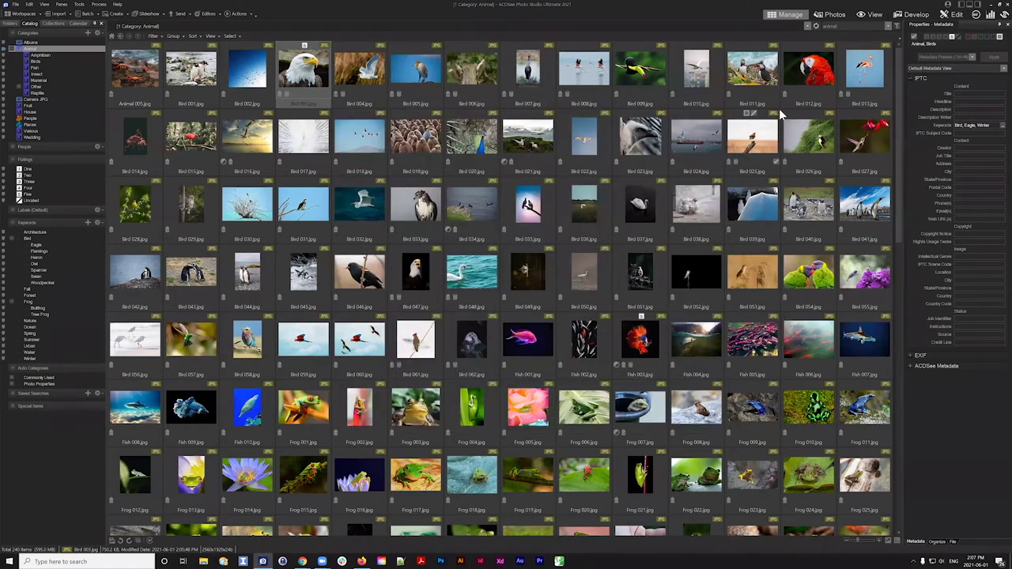
# - Select Bird 023.jpg and inspect its ACDSee metadata and its category and keyword assignments
pyautogui.click(645, 158)
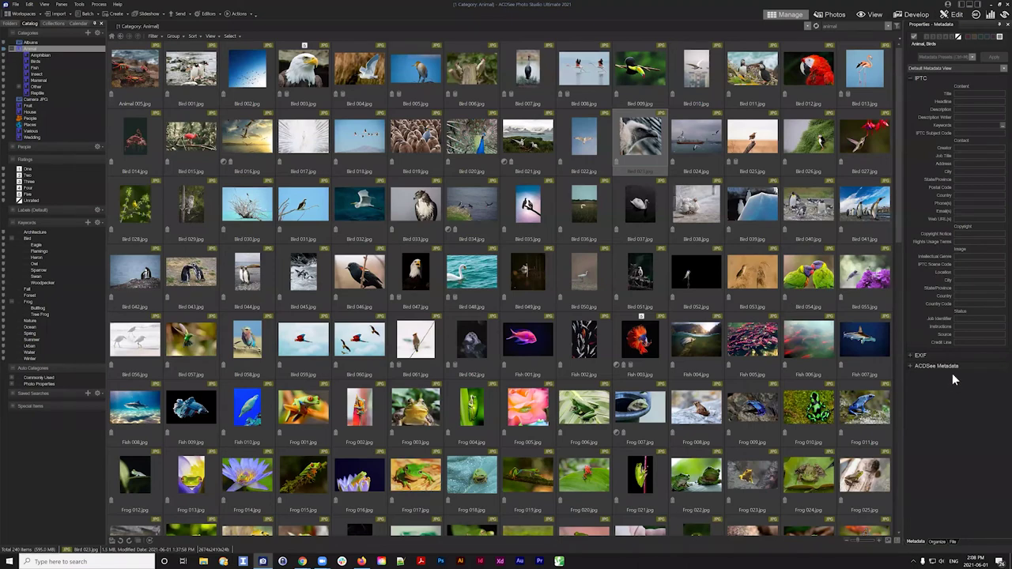
pyautogui.click(911, 366)
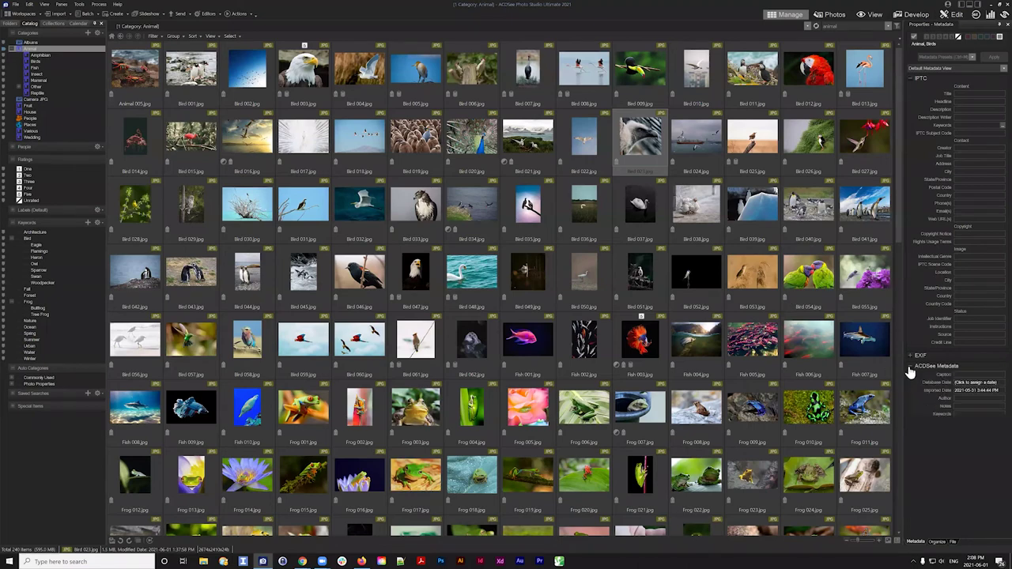
pyautogui.click(911, 78)
pyautogui.click(938, 542)
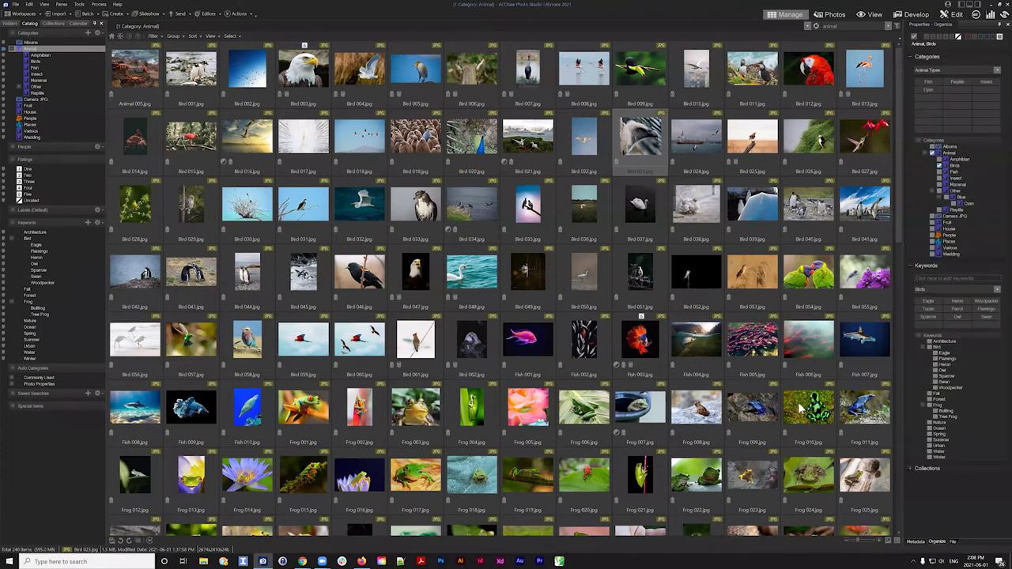
# - Select Bird 003.jpg and compare its assigned keywords with the ACDSee Metadata and IPTC keyword fields
pyautogui.click(289, 99)
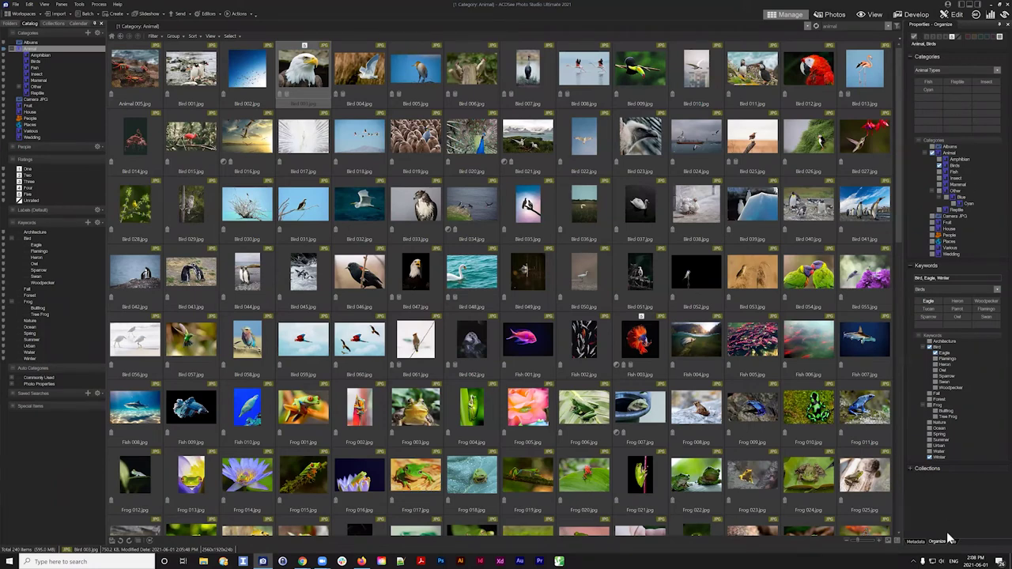
pyautogui.click(916, 542)
pyautogui.click(912, 100)
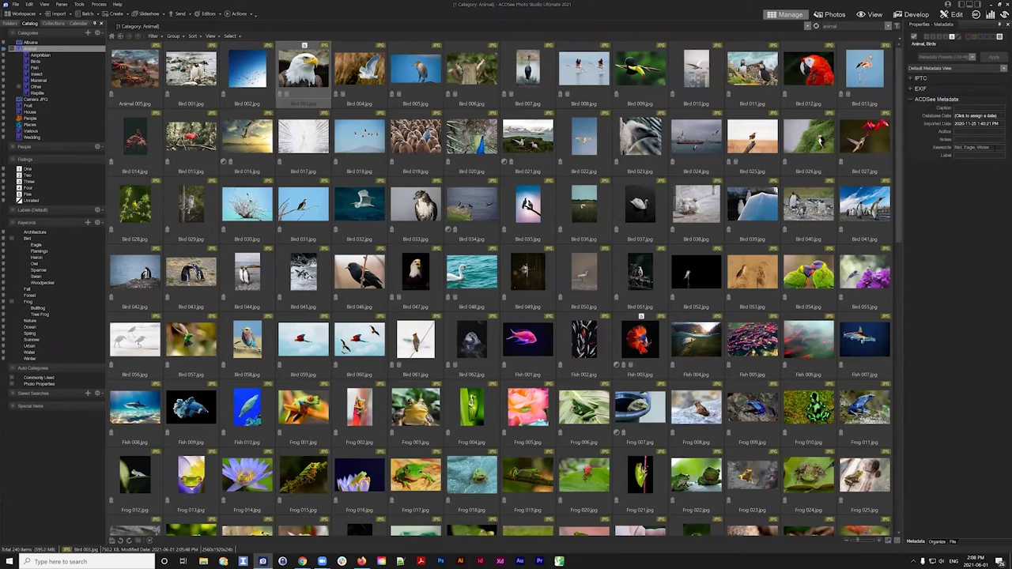
pyautogui.click(918, 78)
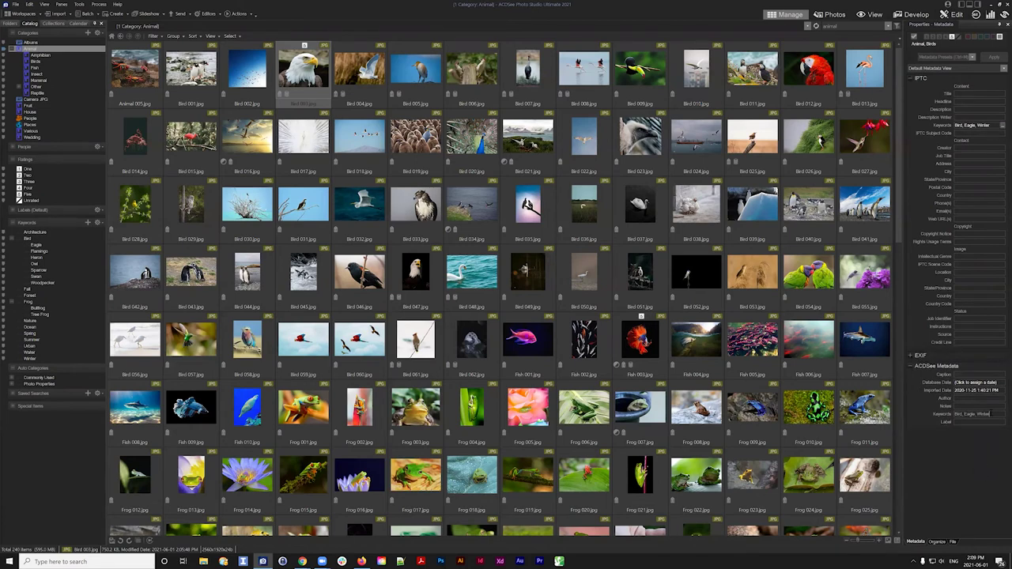
pyautogui.click(958, 54)
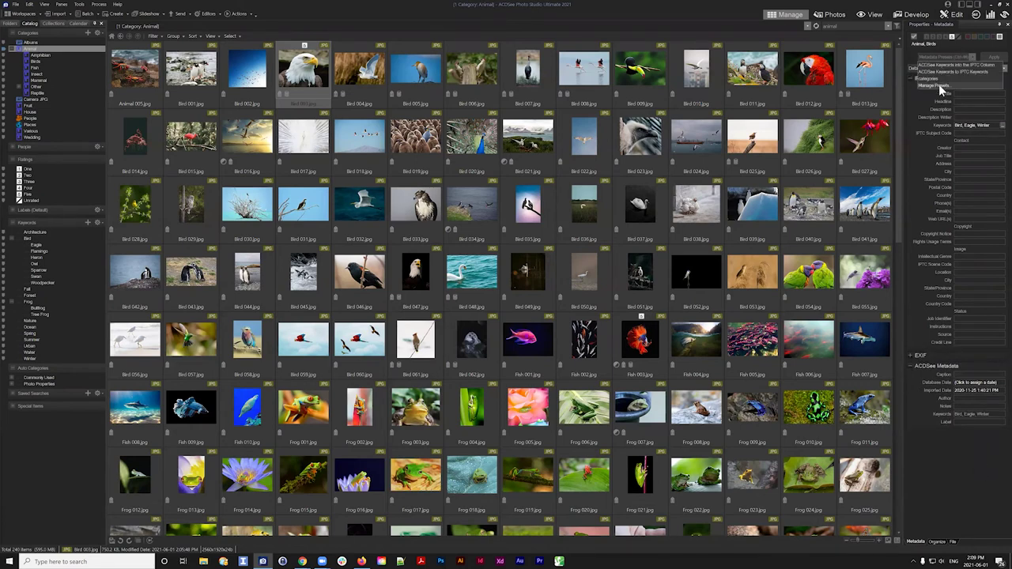
pyautogui.click(939, 84)
pyautogui.moveTo(539, 134); pyautogui.dragTo(585, 95)
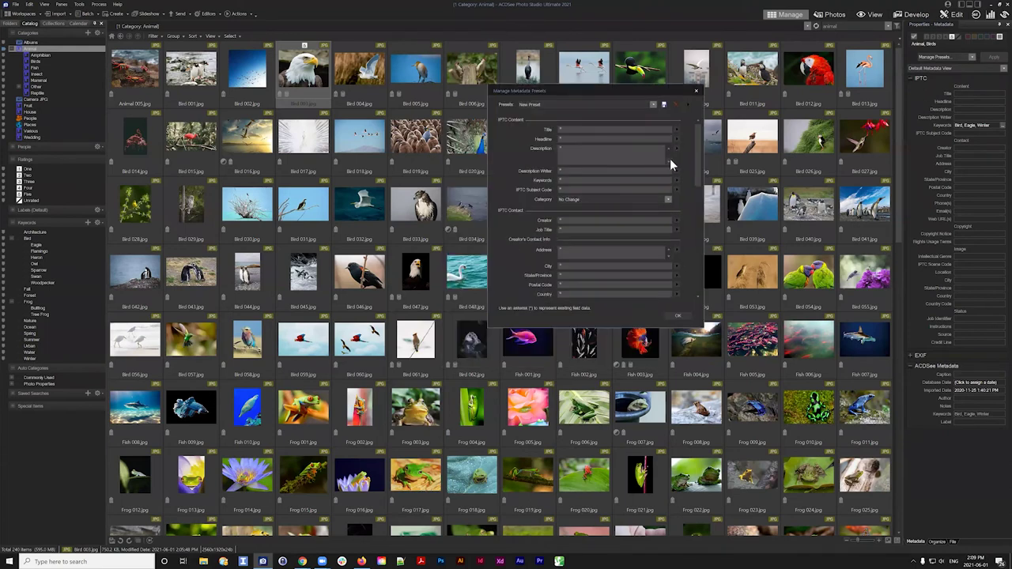
pyautogui.moveTo(699, 159); pyautogui.dragTo(687, 281)
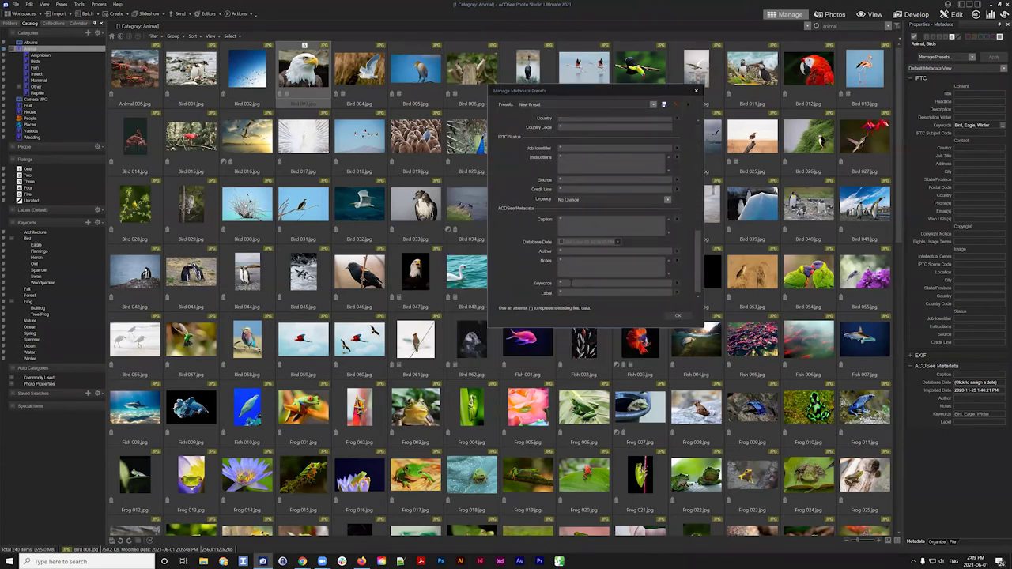
pyautogui.click(678, 284)
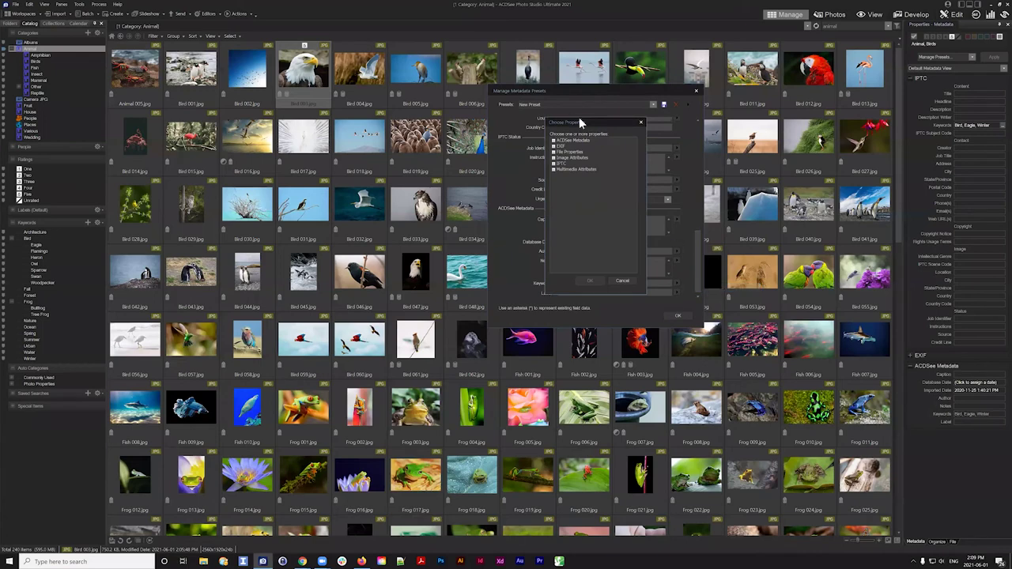
pyautogui.moveTo(587, 121); pyautogui.dragTo(741, 155)
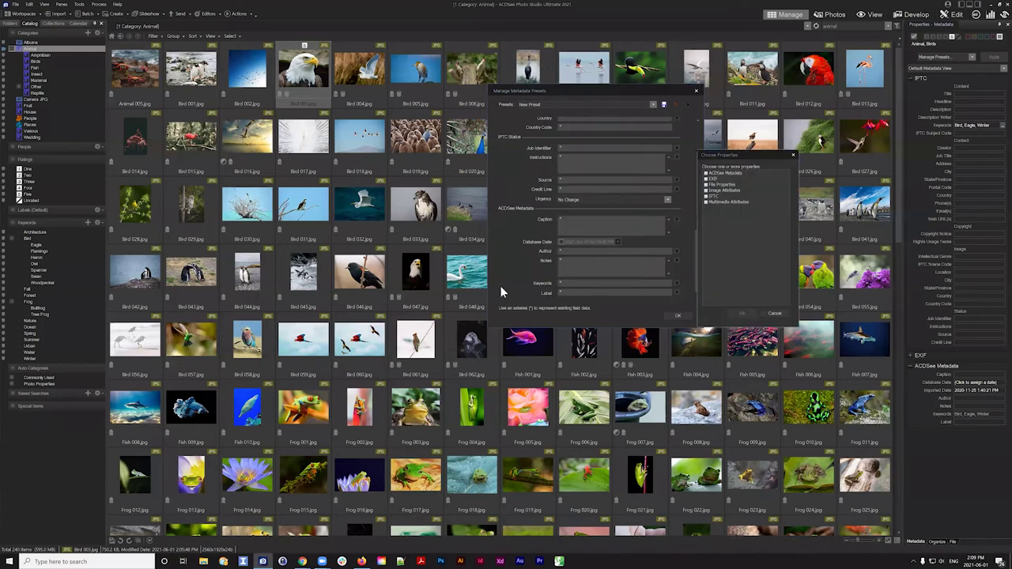
pyautogui.click(706, 198)
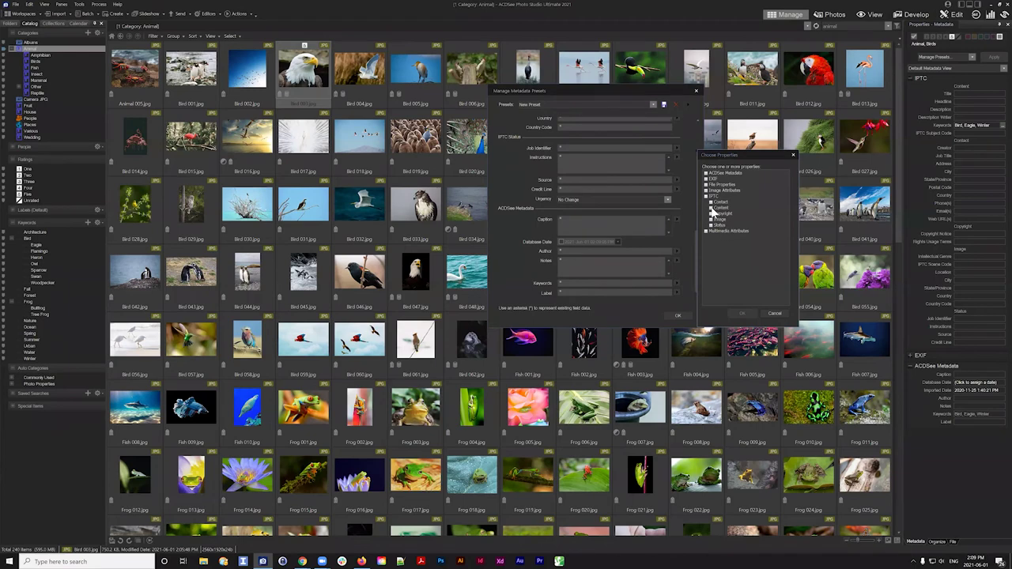
pyautogui.click(711, 209)
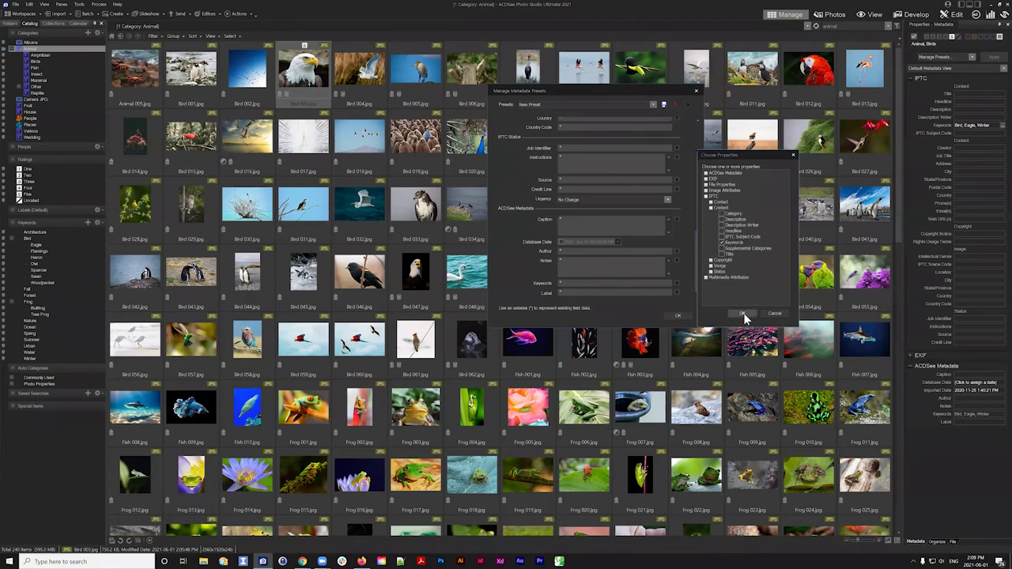
pyautogui.click(742, 314)
pyautogui.click(611, 282)
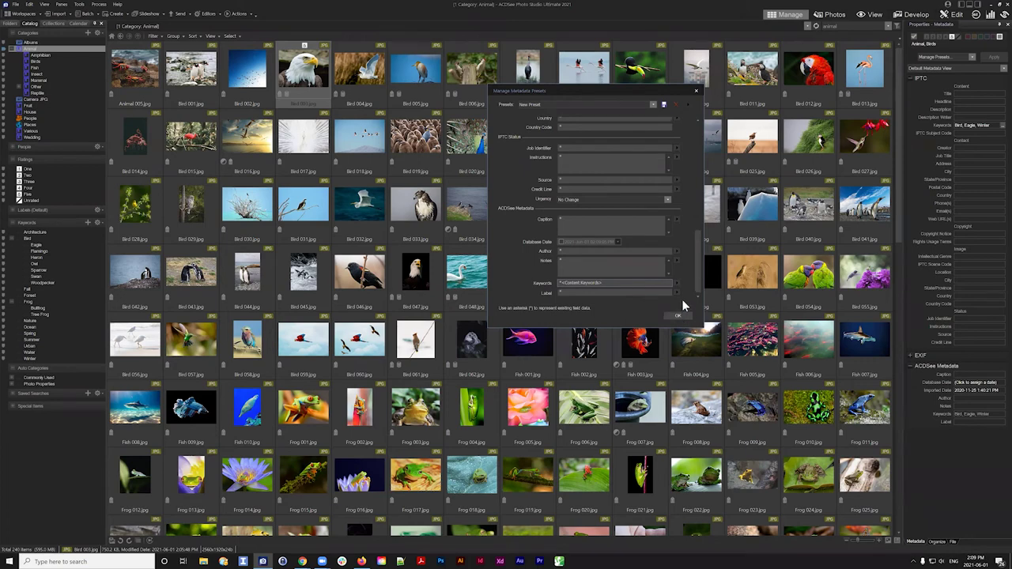
pyautogui.click(696, 93)
# - Search for "animal", select the lily photo ThinkstockPhotos-514476421.jpg in the results, and show its IPTC metadata
pyautogui.click(472, 68)
pyautogui.click(584, 67)
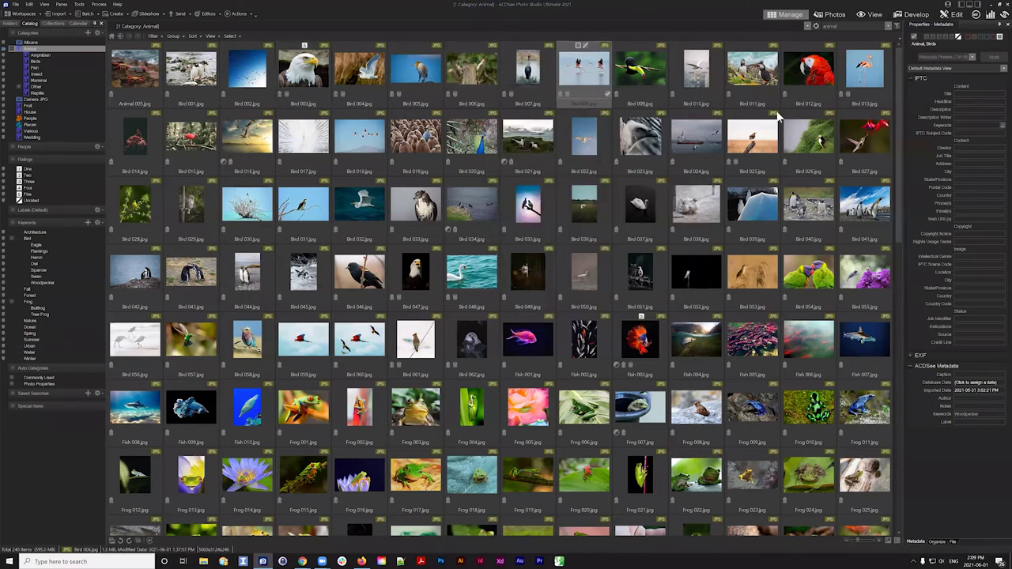
pyautogui.doubleClick(860, 26)
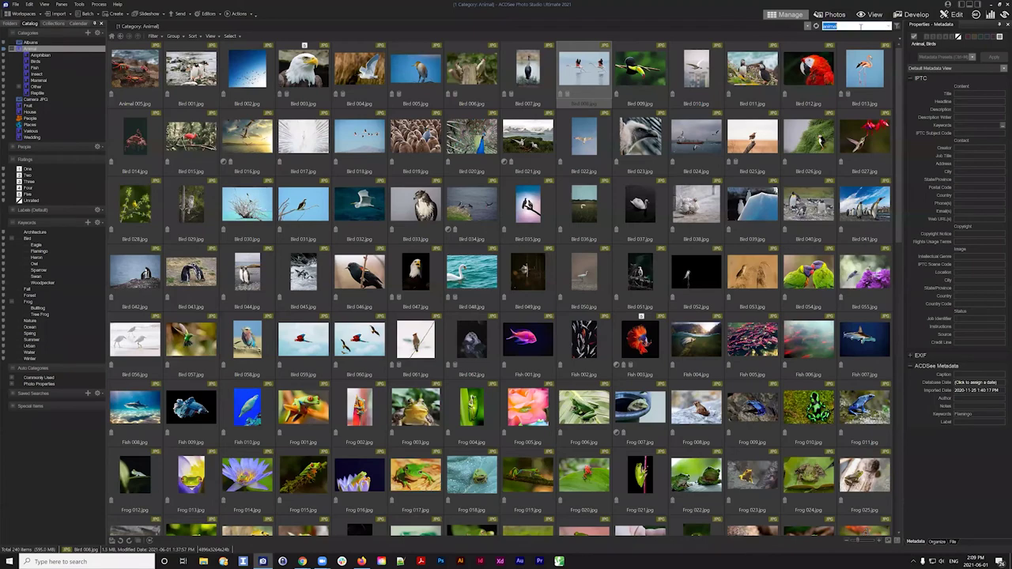
pyautogui.press('Return')
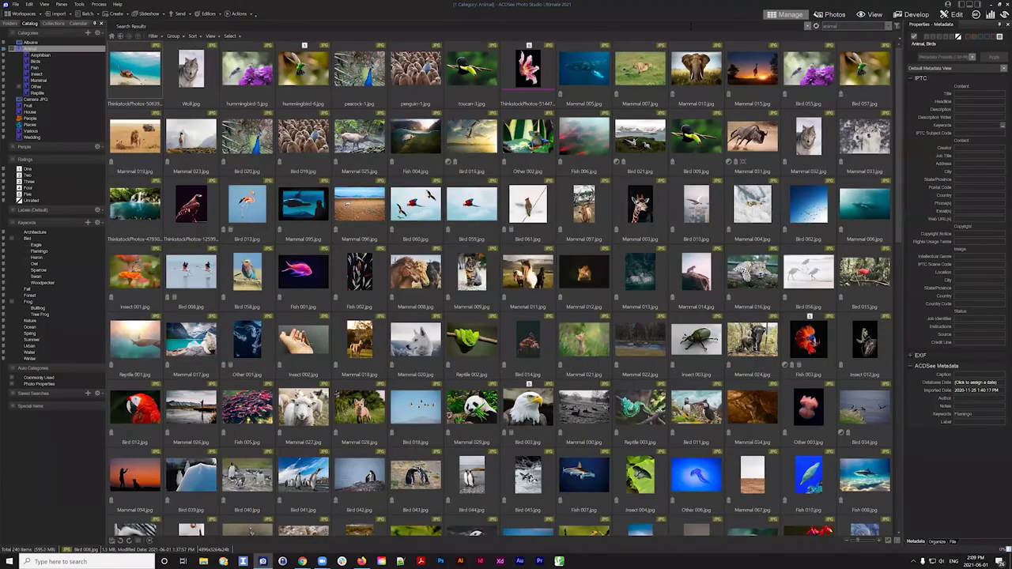
pyautogui.click(505, 91)
pyautogui.click(916, 80)
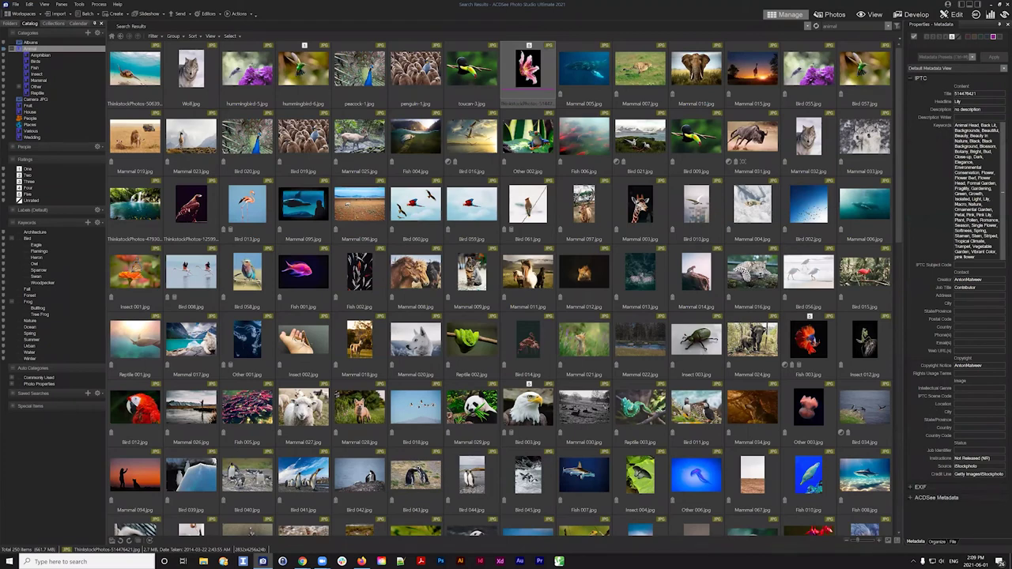
# - Start a new metadata preset that fills the ACDSee Metadata Keywords field with the IPTC Content Keywords property
pyautogui.click(977, 60)
pyautogui.click(937, 87)
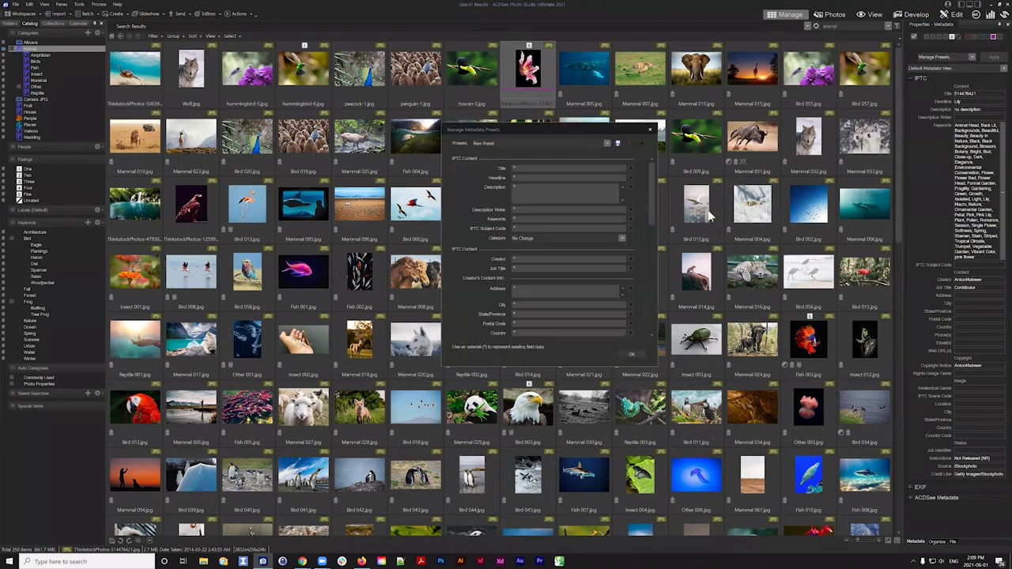
pyautogui.scroll(-5, 650, 180)
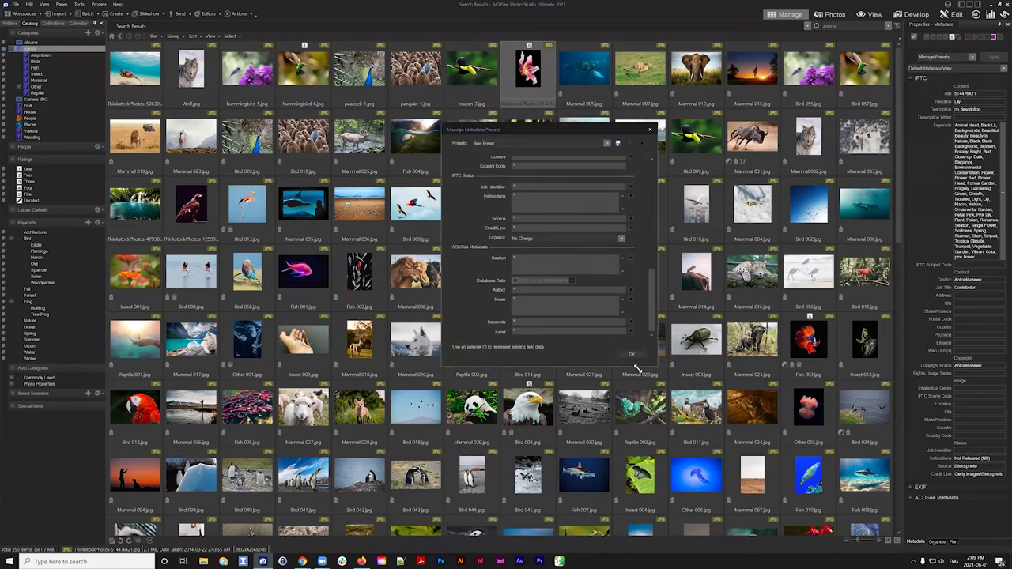
pyautogui.click(631, 322)
pyautogui.click(673, 329)
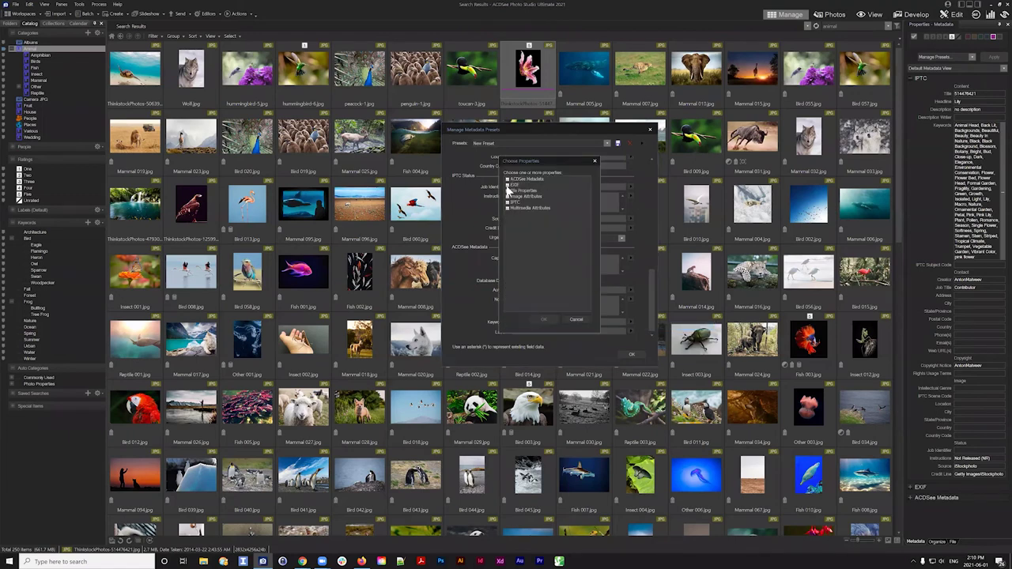
pyautogui.click(508, 201)
pyautogui.click(513, 214)
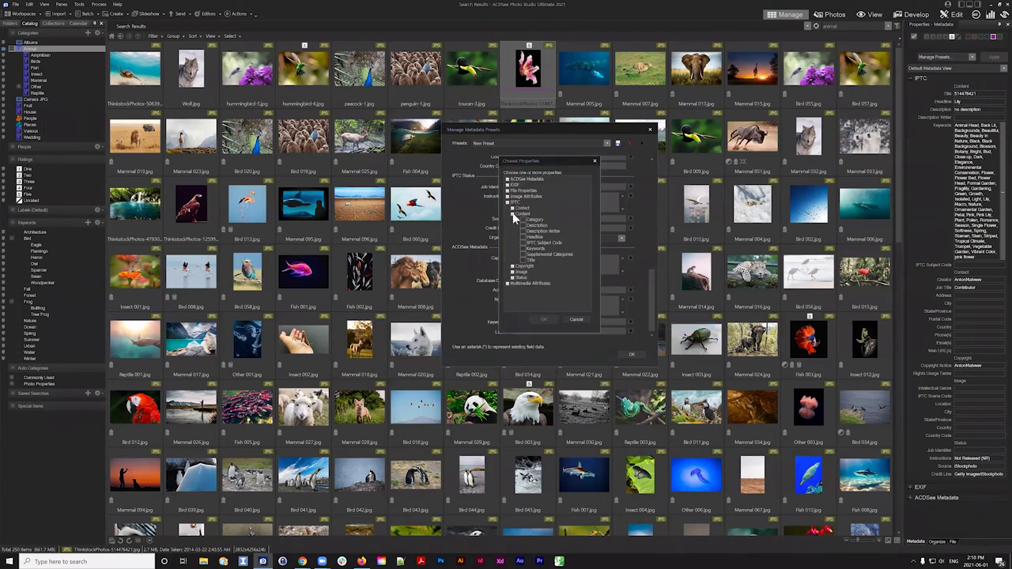
pyautogui.click(513, 214)
pyautogui.click(514, 214)
pyautogui.click(542, 320)
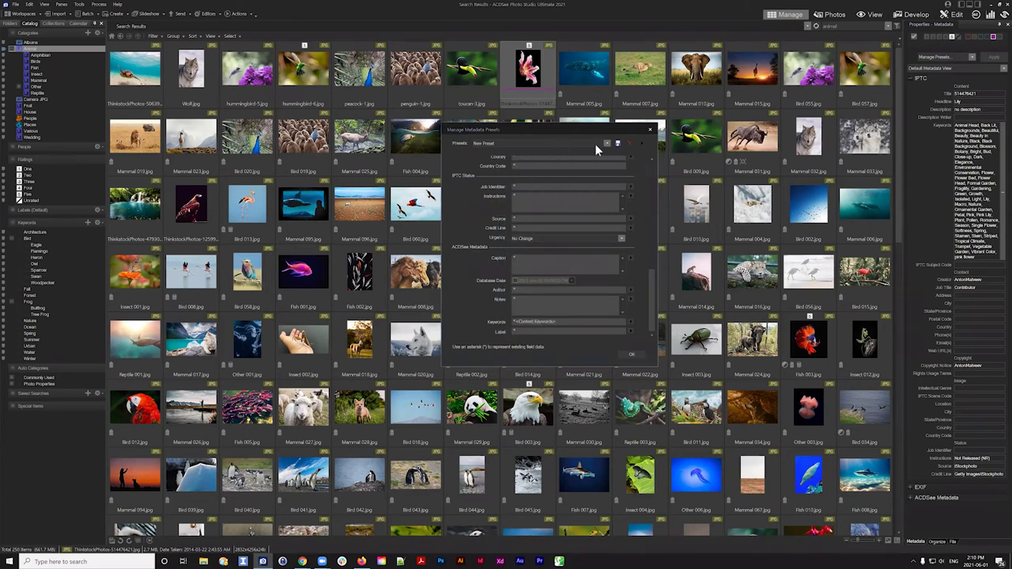
# - Save the metadata preset as "IPTC Metadata to ACDSee Keywords" and close the preset manager
pyautogui.click(618, 144)
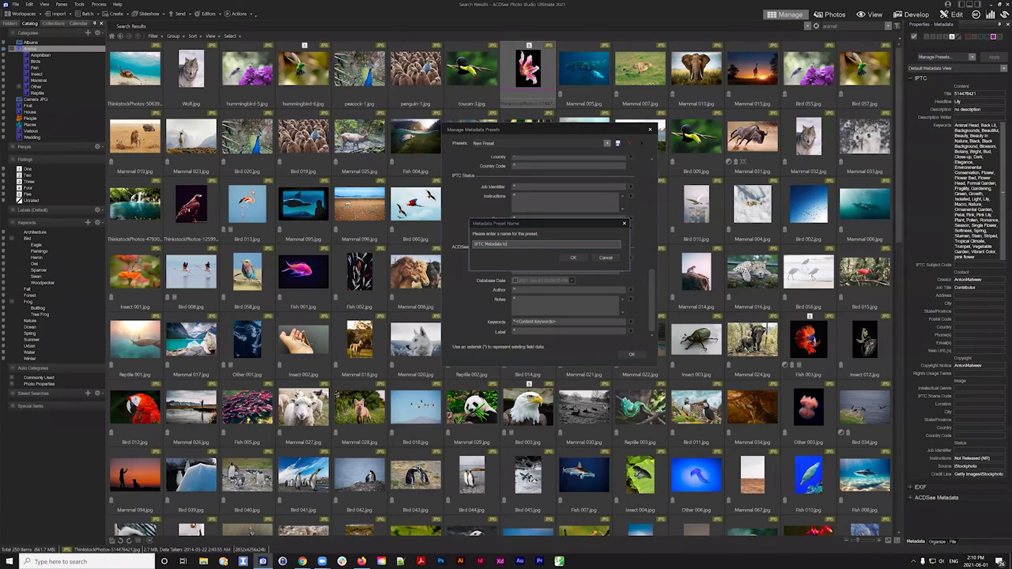
pyautogui.write('IPTC Metadata to ACDSee Keywords')
pyautogui.click(575, 259)
pyautogui.click(635, 354)
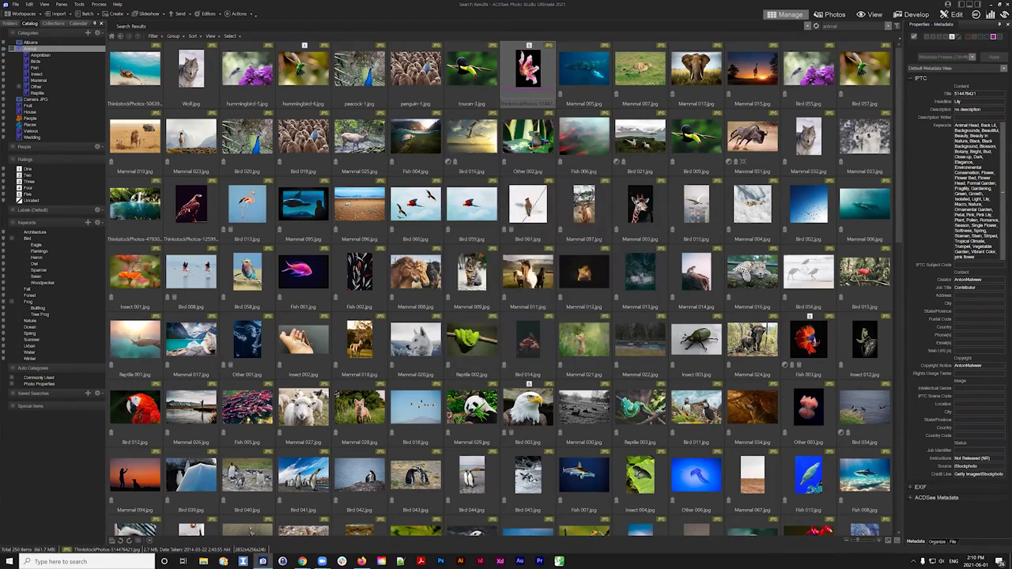
# - Apply the "IPTC Metadata to ACDSee Keywords" preset to the lily photo with its ACDSee Metadata section expanded
pyautogui.click(973, 58)
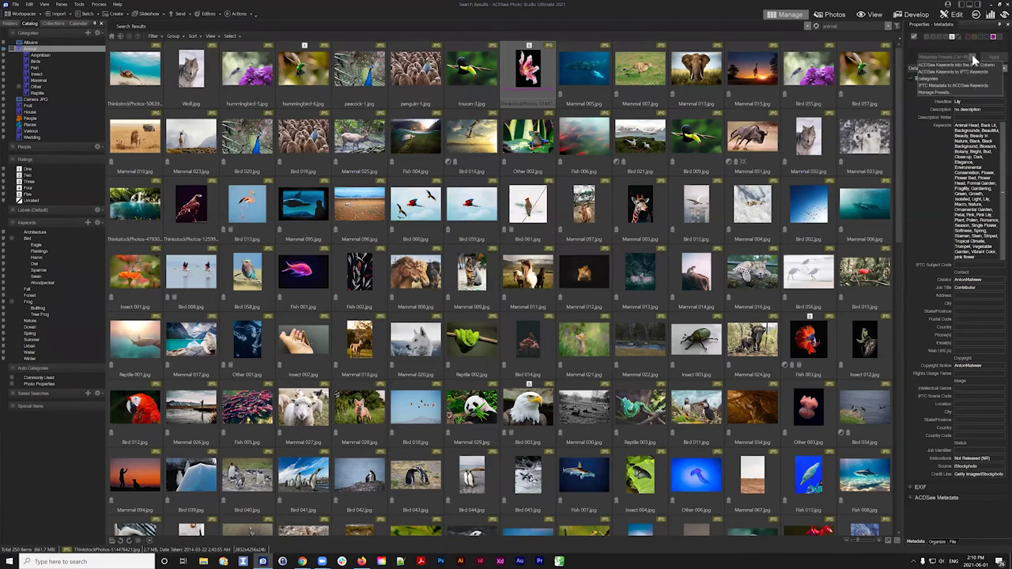
pyautogui.click(939, 85)
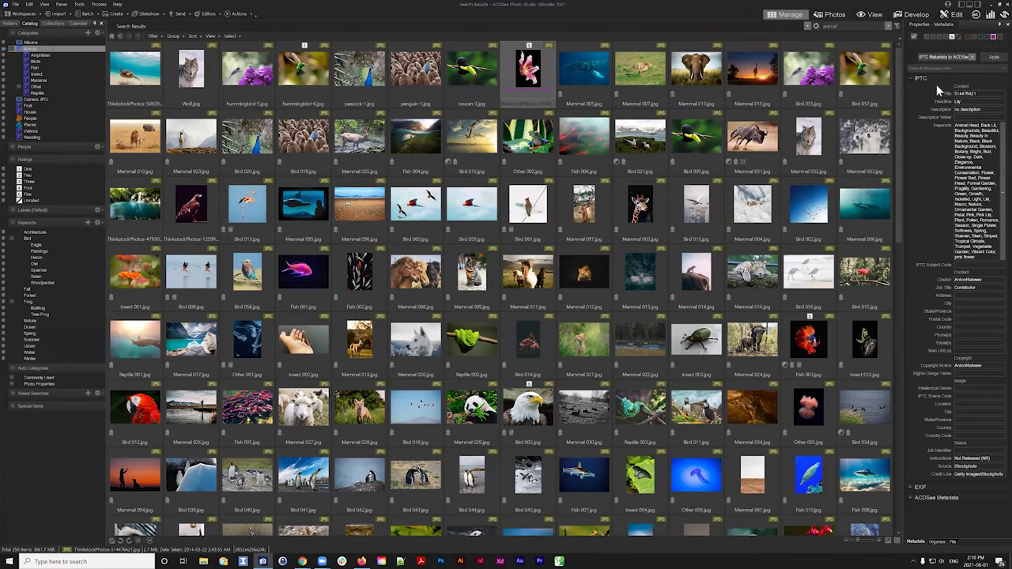
pyautogui.click(911, 497)
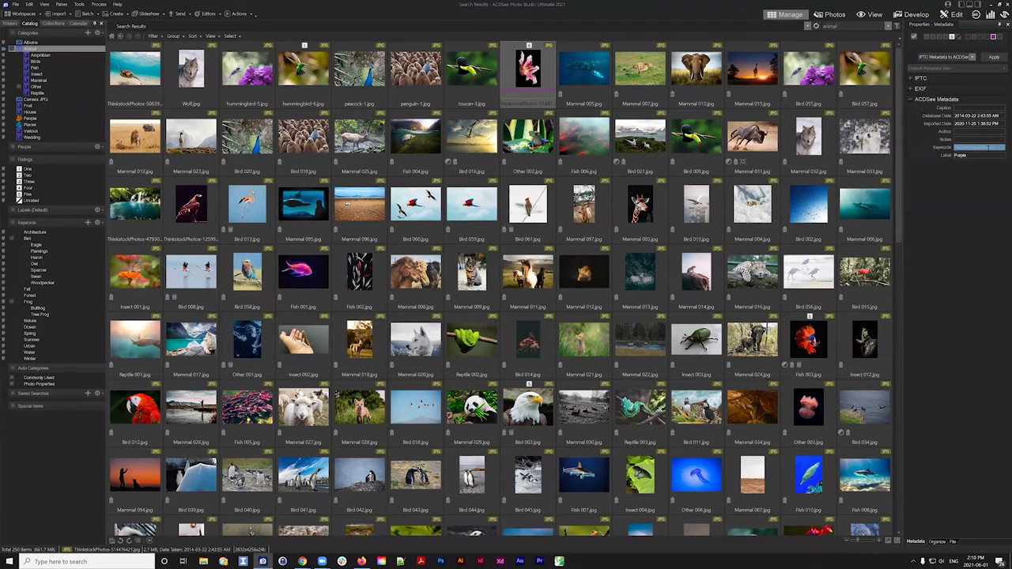
pyautogui.click(993, 59)
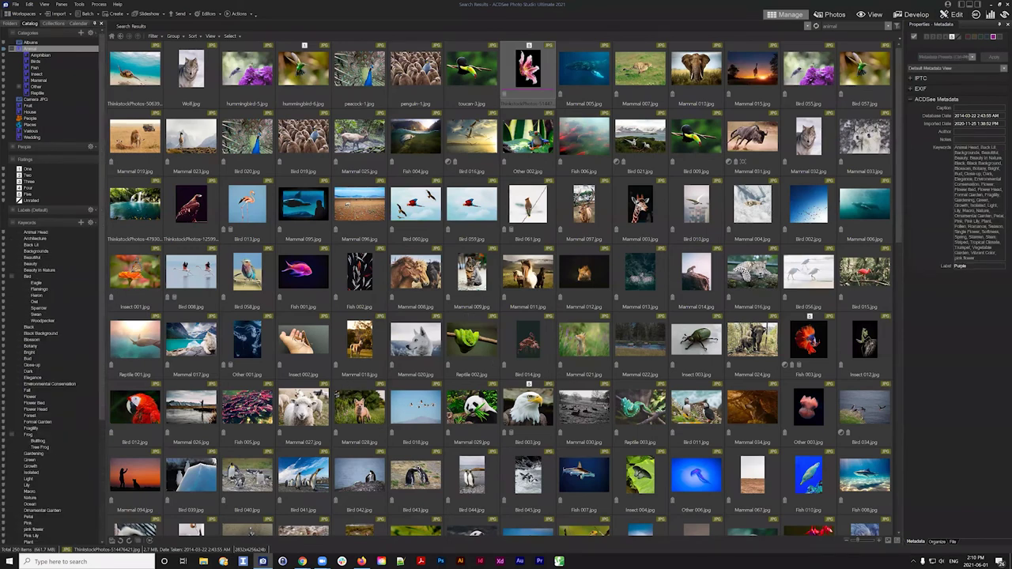
# - Review the keywords in the catalog's keyword tree and the lily photo's keyword assignments, with the Categories section collapsed
pyautogui.scroll(-4, 58, 290)
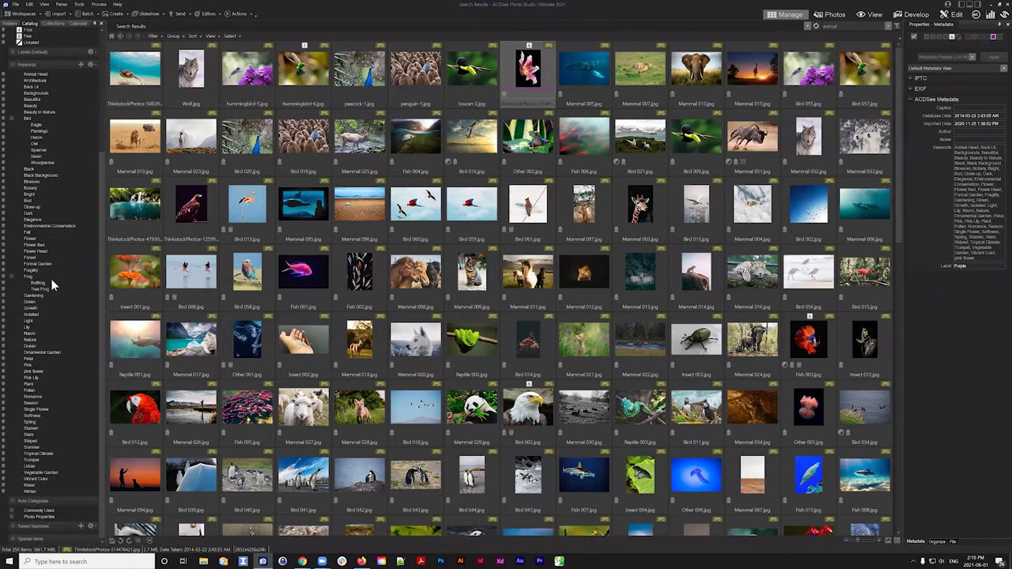
pyautogui.scroll(2, 50, 278)
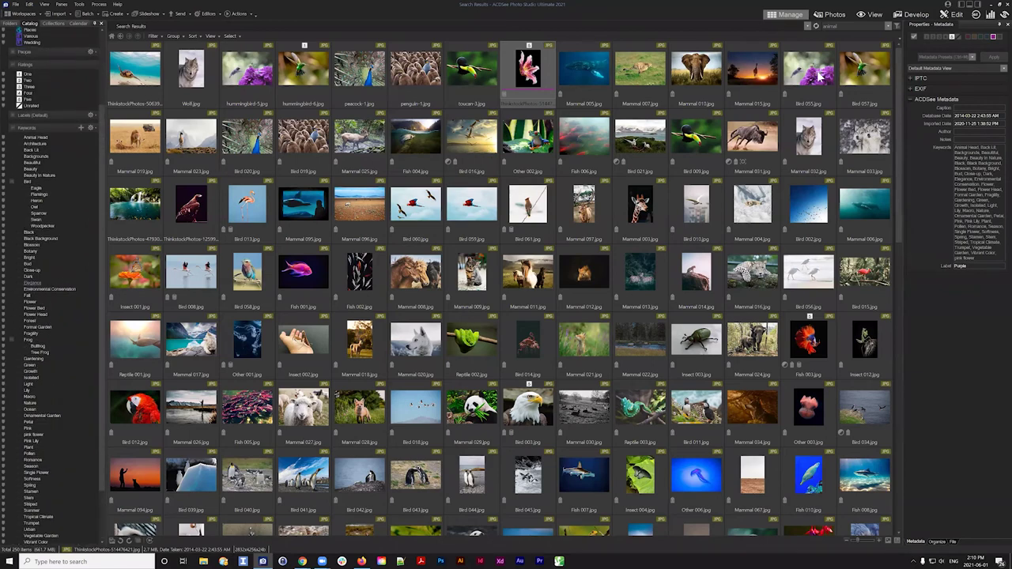
pyautogui.scroll(-2, 46, 186)
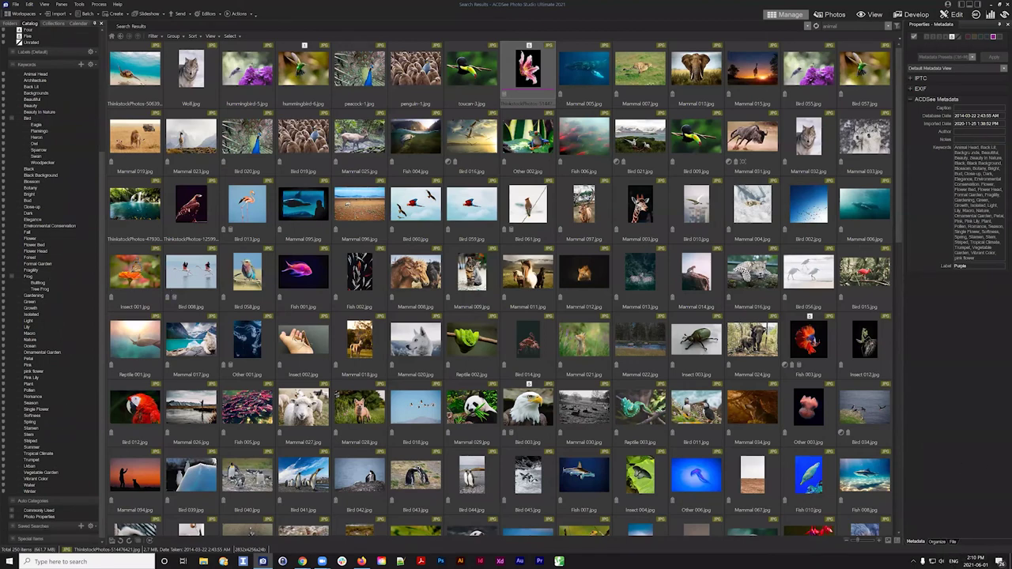
pyautogui.click(937, 544)
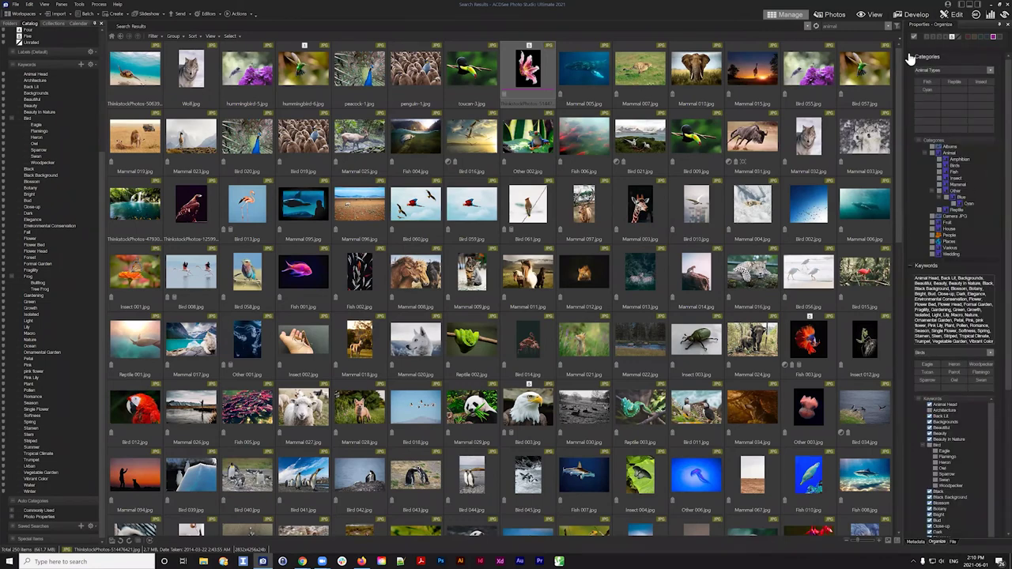
pyautogui.click(912, 60)
pyautogui.scroll(-3, 980, 225)
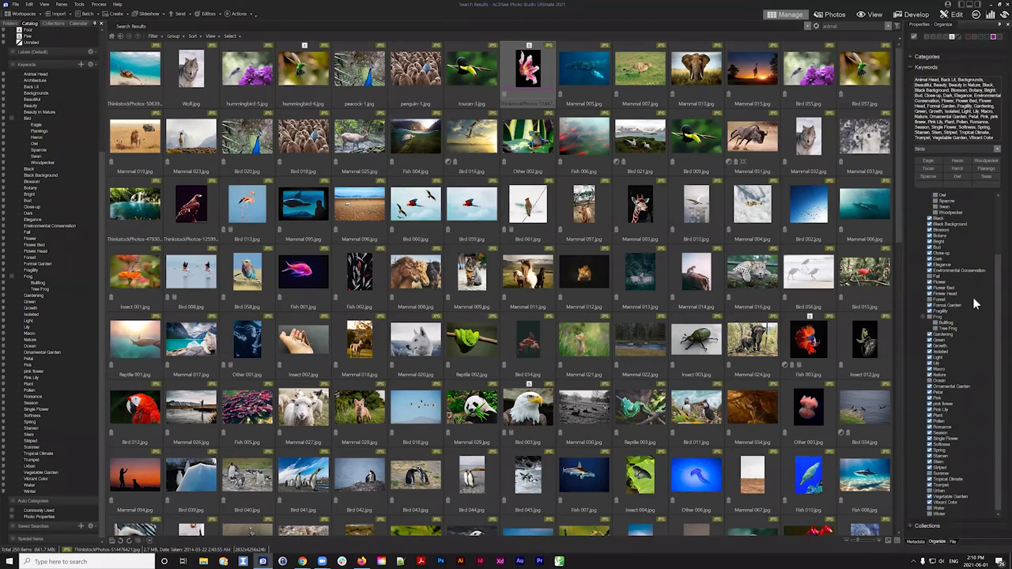
# - Review the lily photo's assigned keywords throughout the keyword tree and collapse the Keywords section
pyautogui.scroll(3, 974, 315)
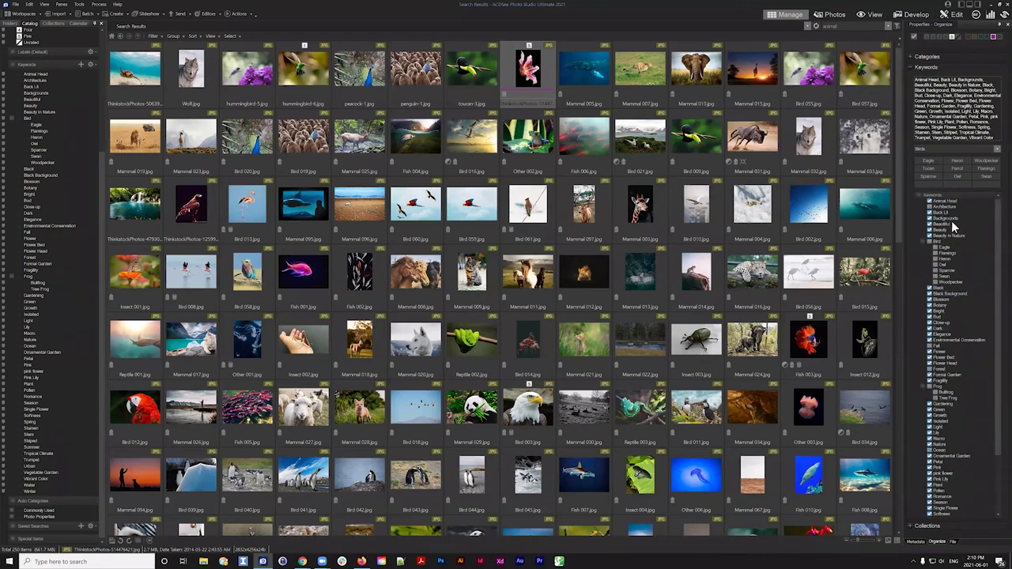
pyautogui.scroll(-2, 961, 253)
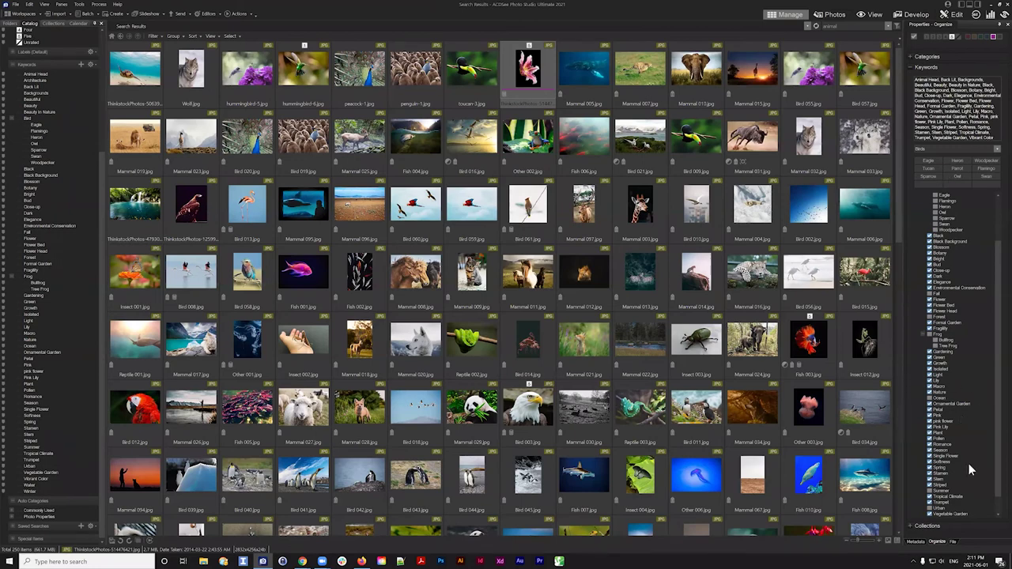
pyautogui.click(924, 67)
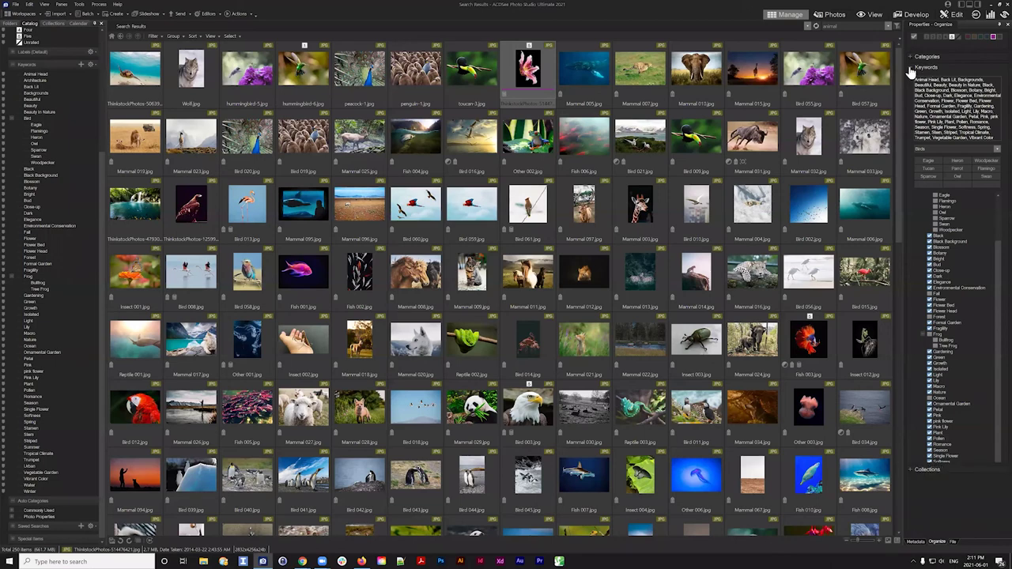
# - Select the whale photo Mammal 005.jpg and compare its ACDSee metadata fields with its keyword assignments
pyautogui.click(584, 70)
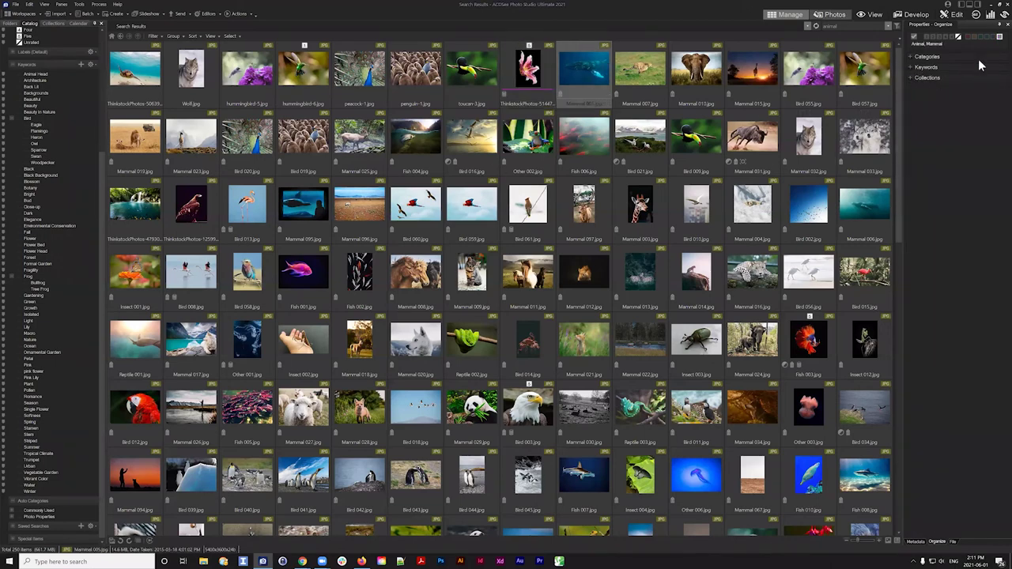
pyautogui.click(915, 542)
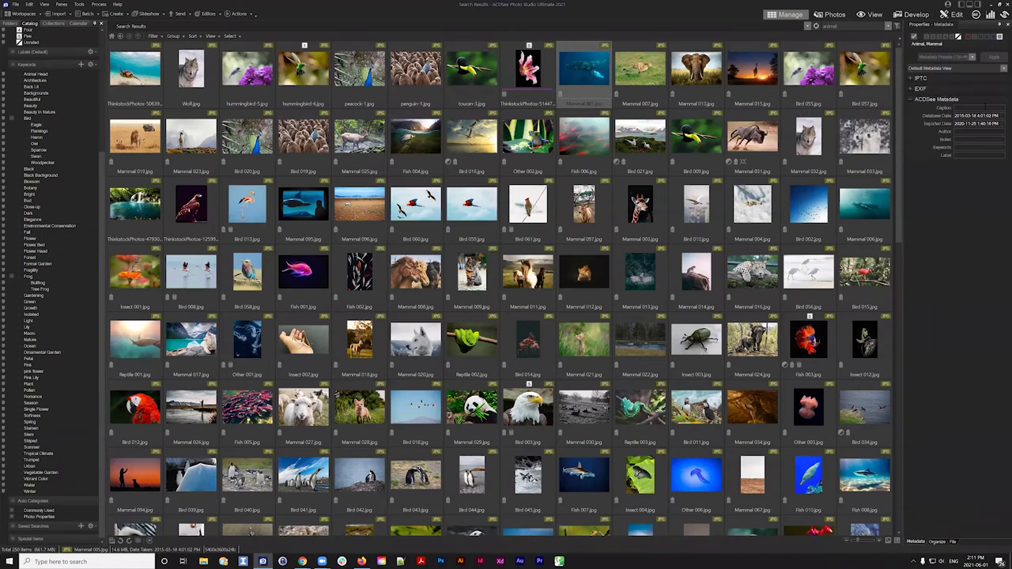
pyautogui.click(948, 541)
pyautogui.click(915, 70)
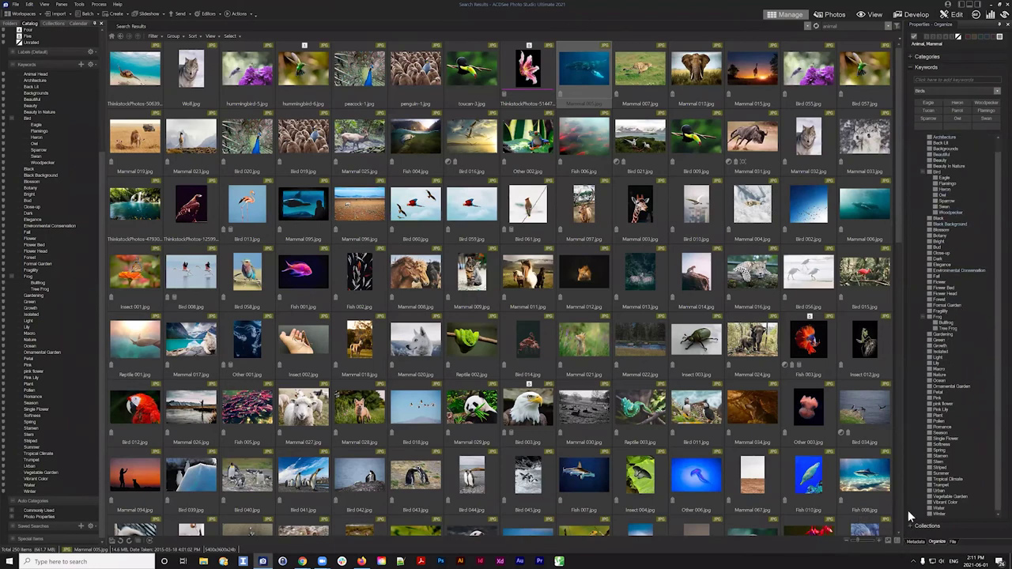
pyautogui.click(918, 67)
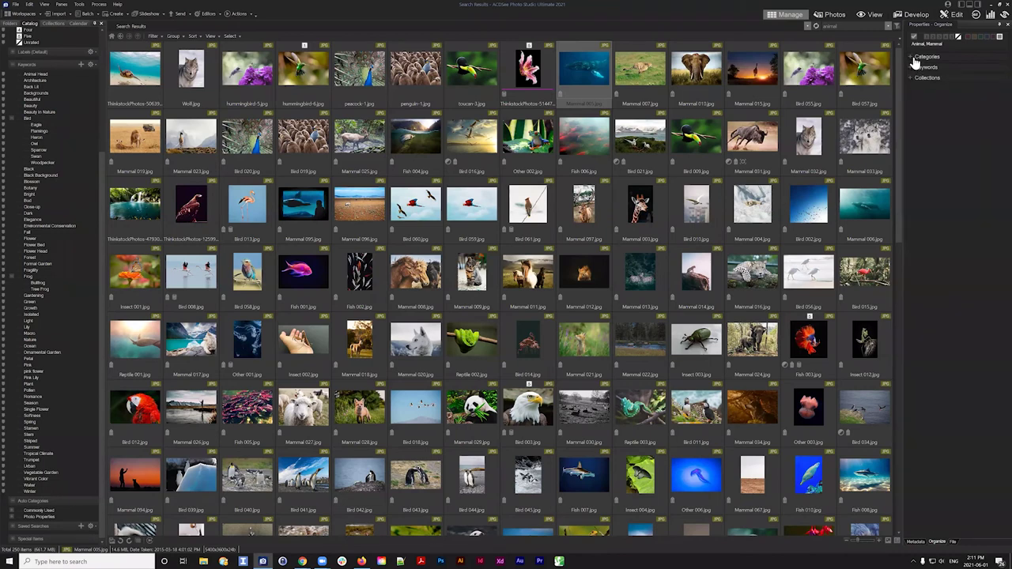
pyautogui.click(917, 542)
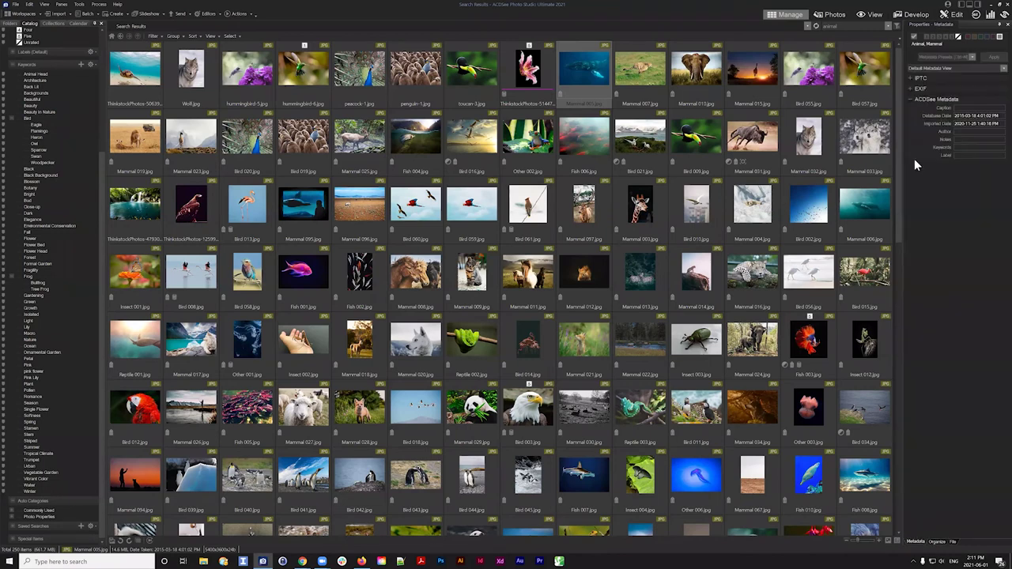
# - Examine the whale photo's IPTC keywords, including the IPTC Keywords Picker, and leave the picker without changes
pyautogui.click(972, 57)
pyautogui.click(972, 57)
pyautogui.click(912, 101)
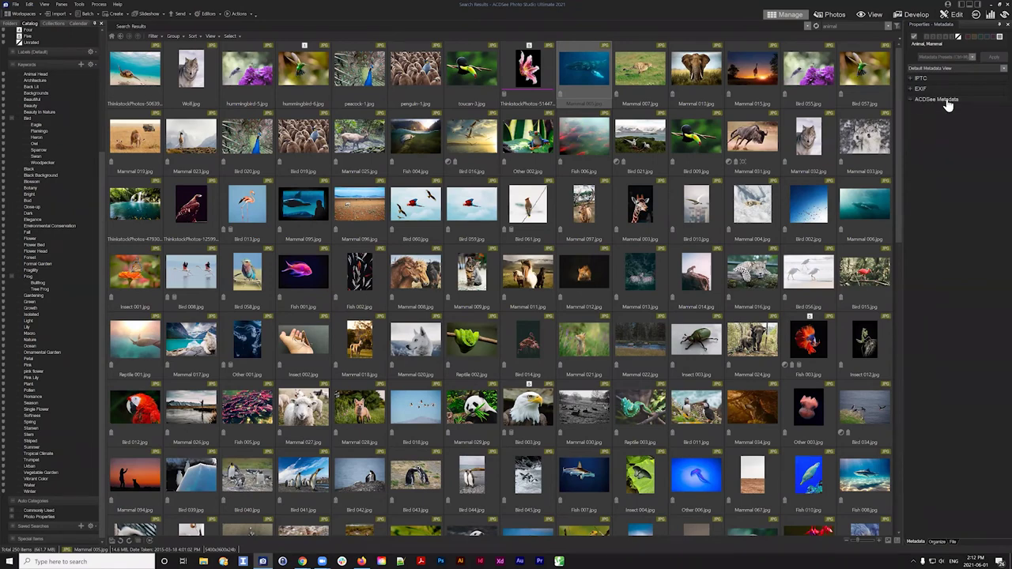
pyautogui.click(941, 102)
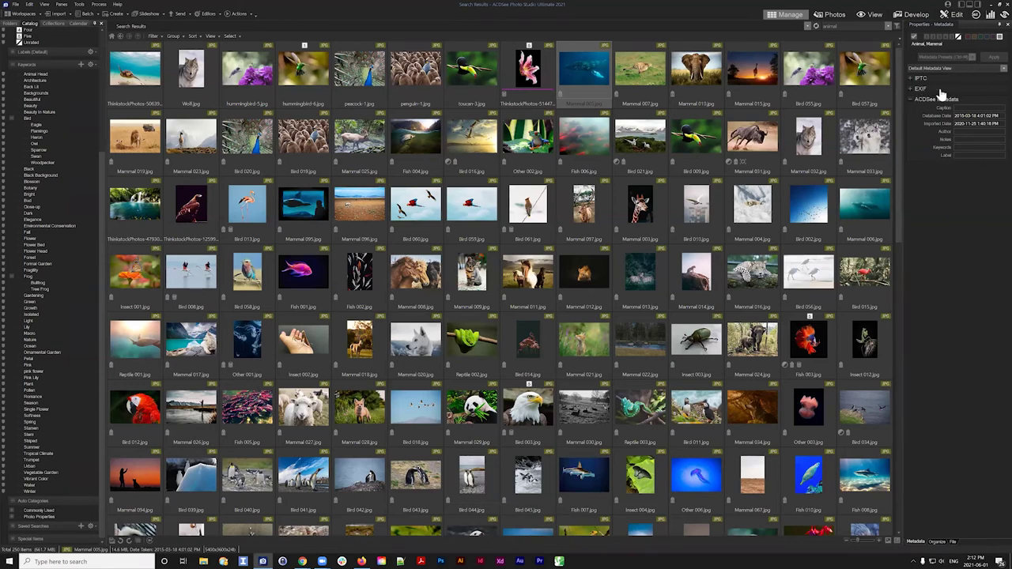
pyautogui.click(912, 78)
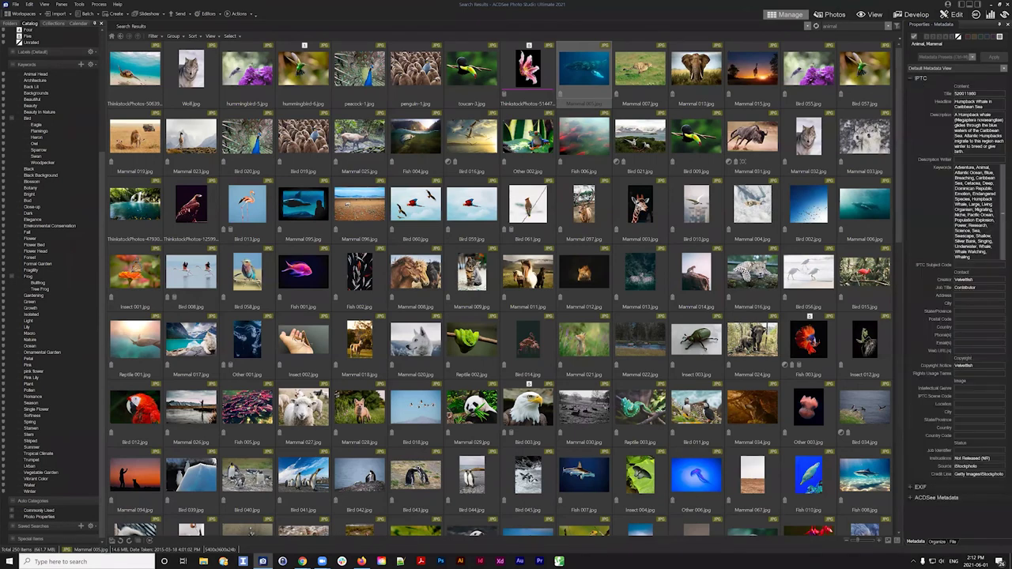
pyautogui.click(1002, 213)
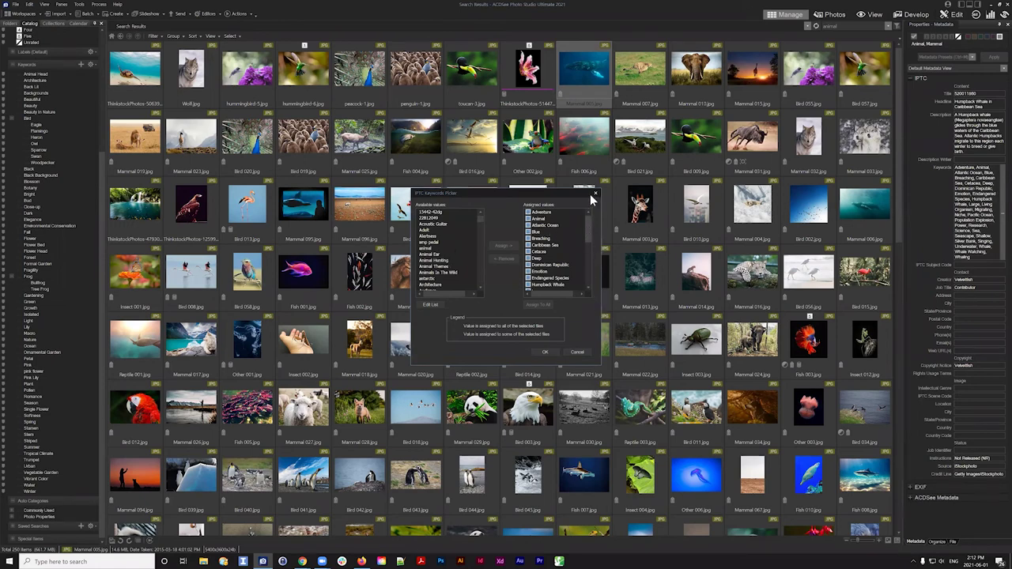
pyautogui.click(585, 353)
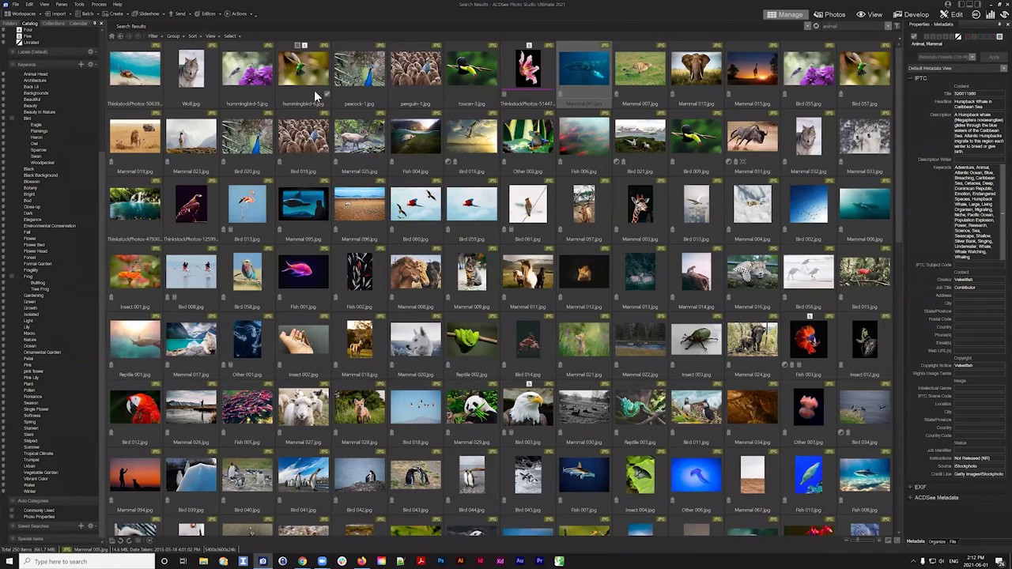
# - Browse to the Pictures folder in the folder tree and filter the file list by No Keywords
pyautogui.click(156, 41)
pyautogui.click(10, 23)
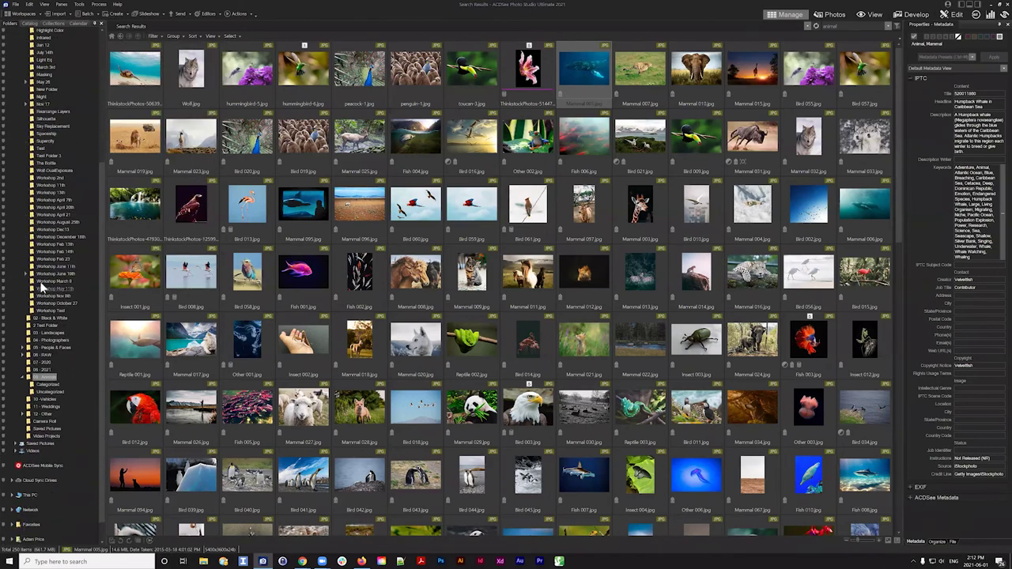
pyautogui.scroll(3, 71, 142)
pyautogui.click(33, 82)
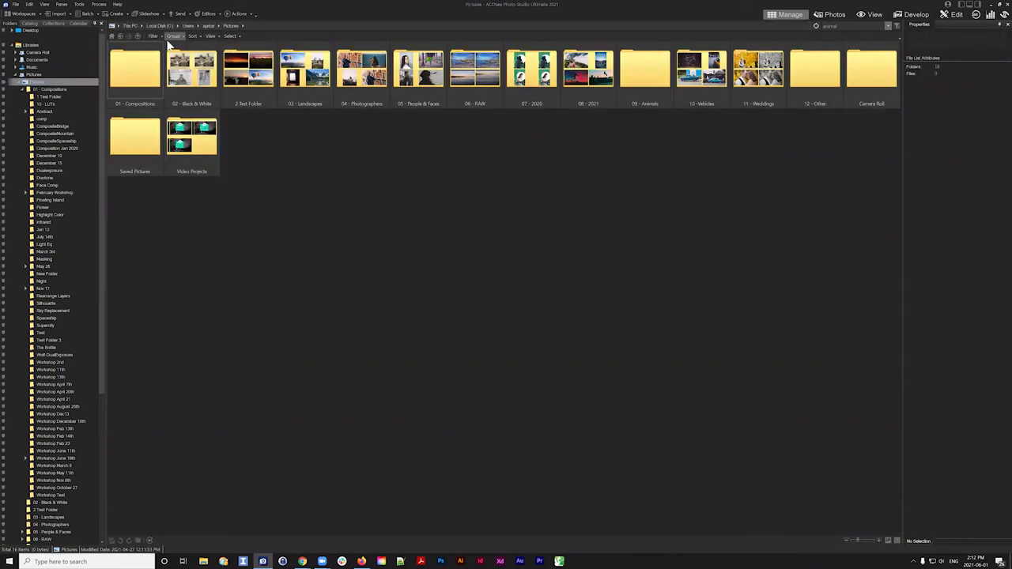
pyautogui.click(155, 36)
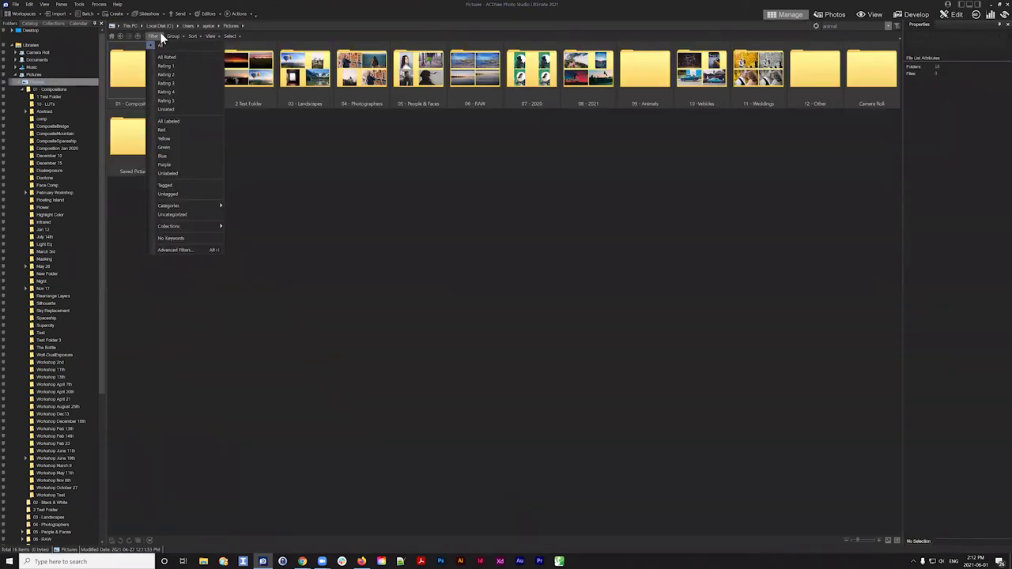
pyautogui.click(179, 237)
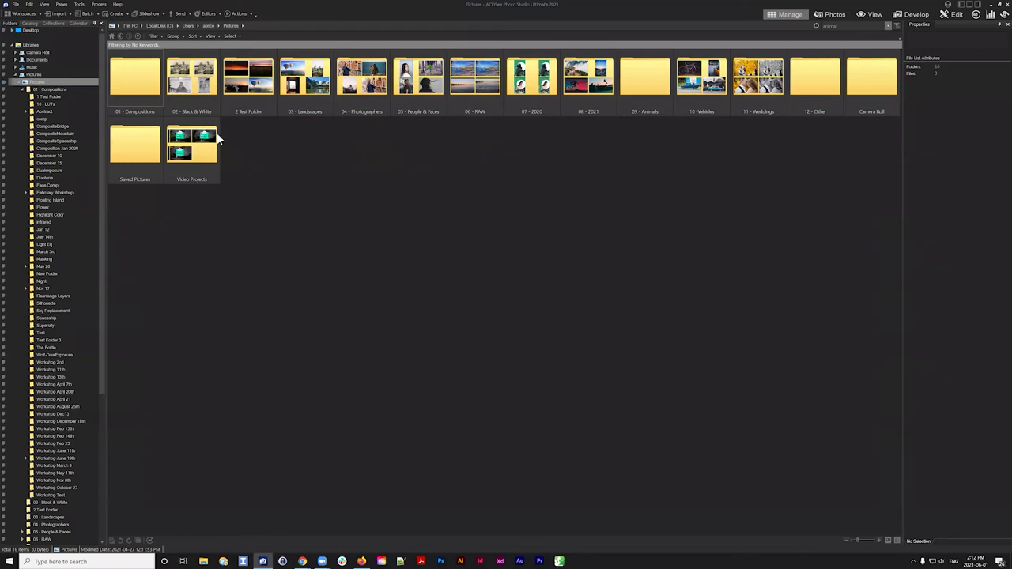
# - View the photos without keywords in the 04 - Photographers folder and return to the Pictures folder
pyautogui.doubleClick(362, 76)
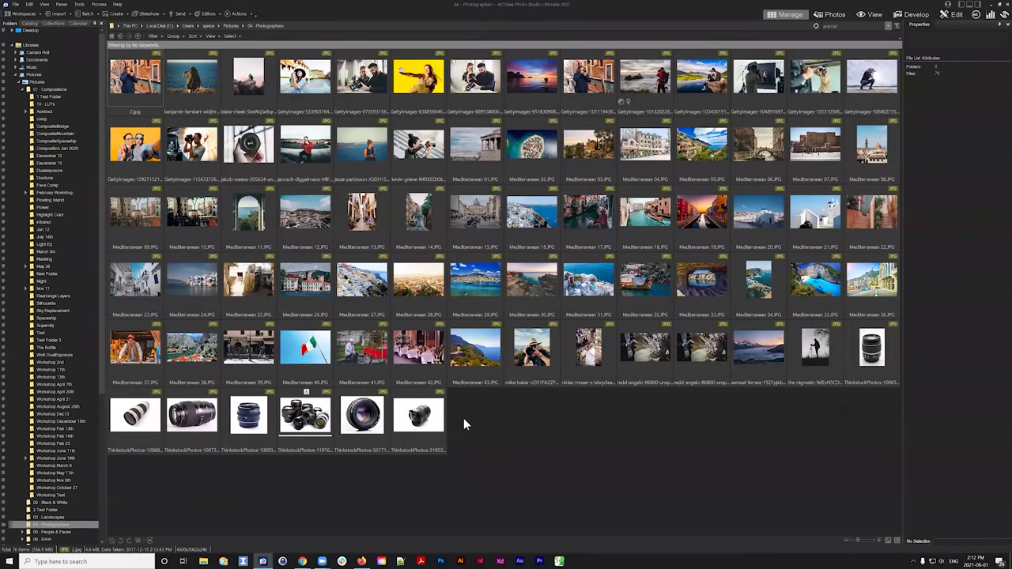
pyautogui.click(152, 36)
pyautogui.click(156, 36)
pyautogui.click(120, 36)
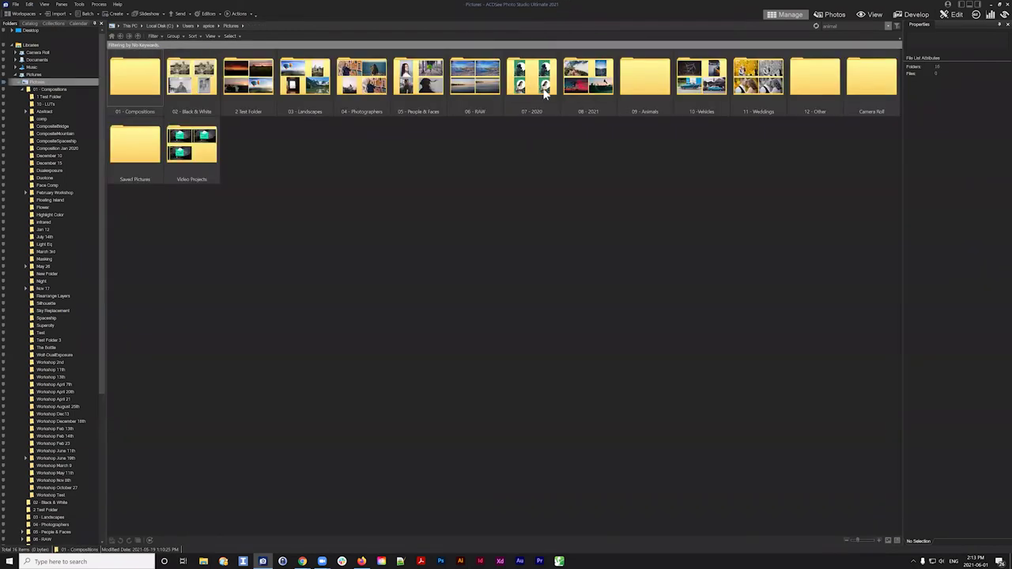
# - Open the 03 - Landscapes folder and try the Unrated and All Rated filters on its photos
pyautogui.doubleClick(293, 76)
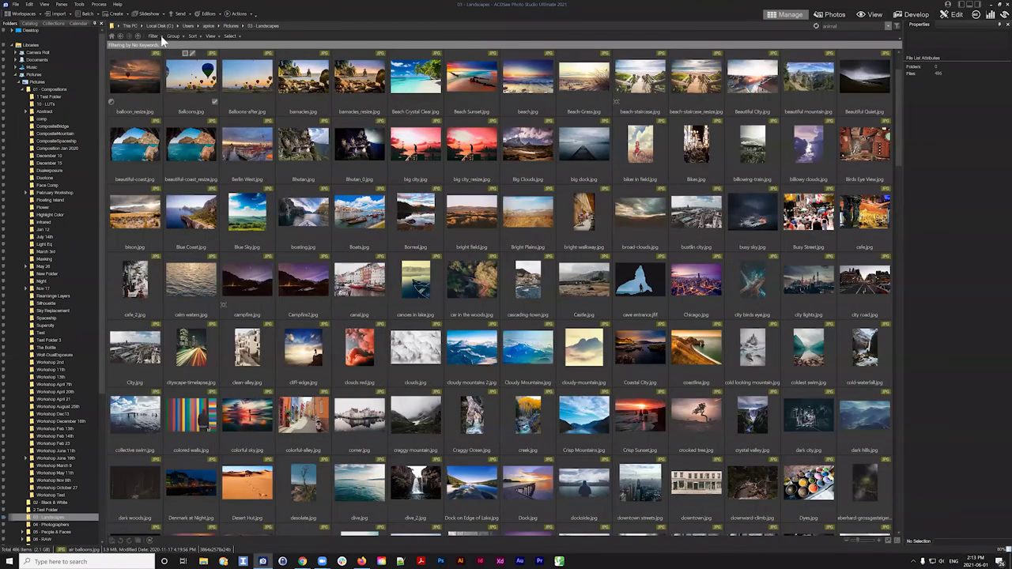
pyautogui.click(170, 109)
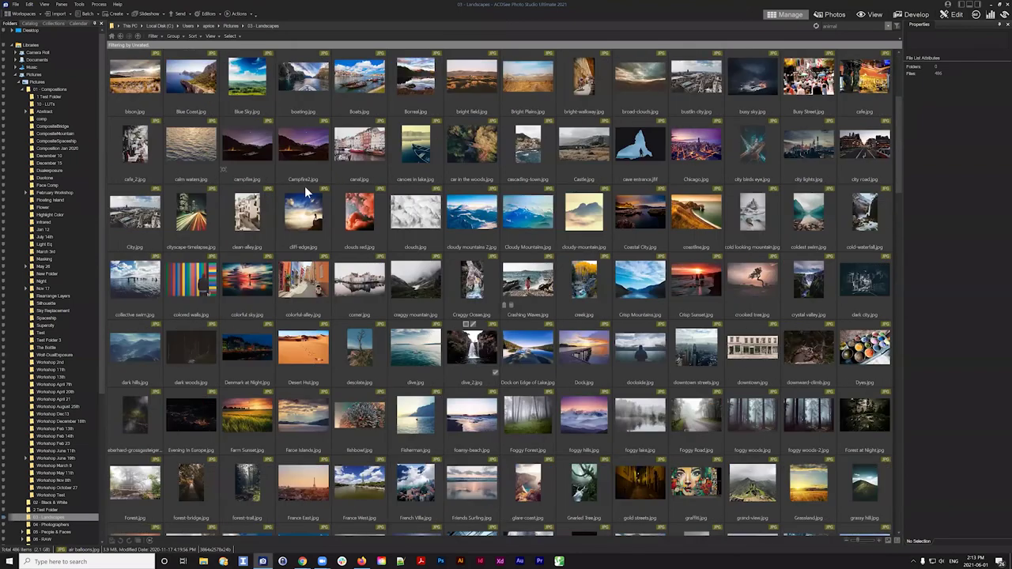
pyautogui.click(156, 37)
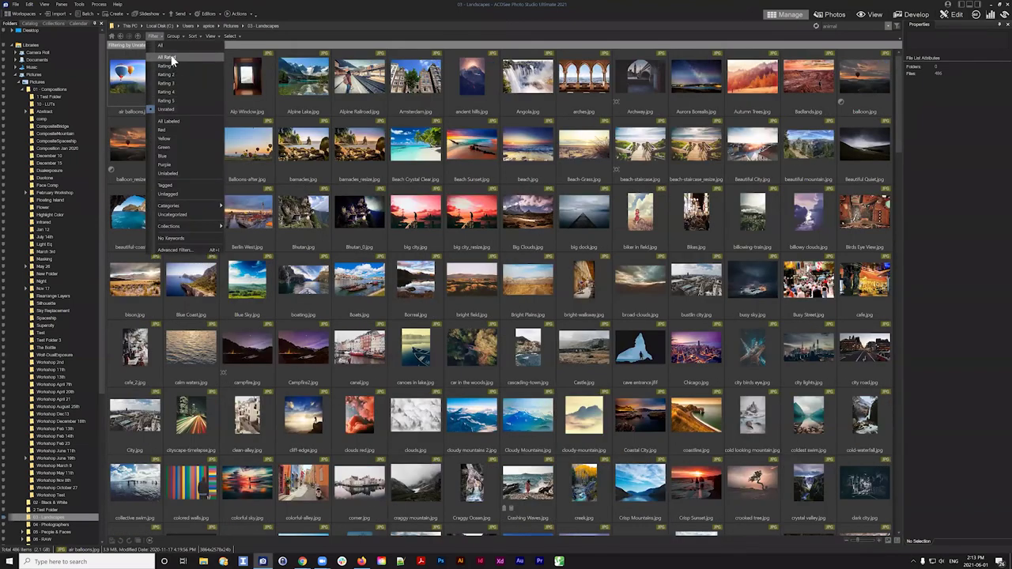
pyautogui.click(168, 56)
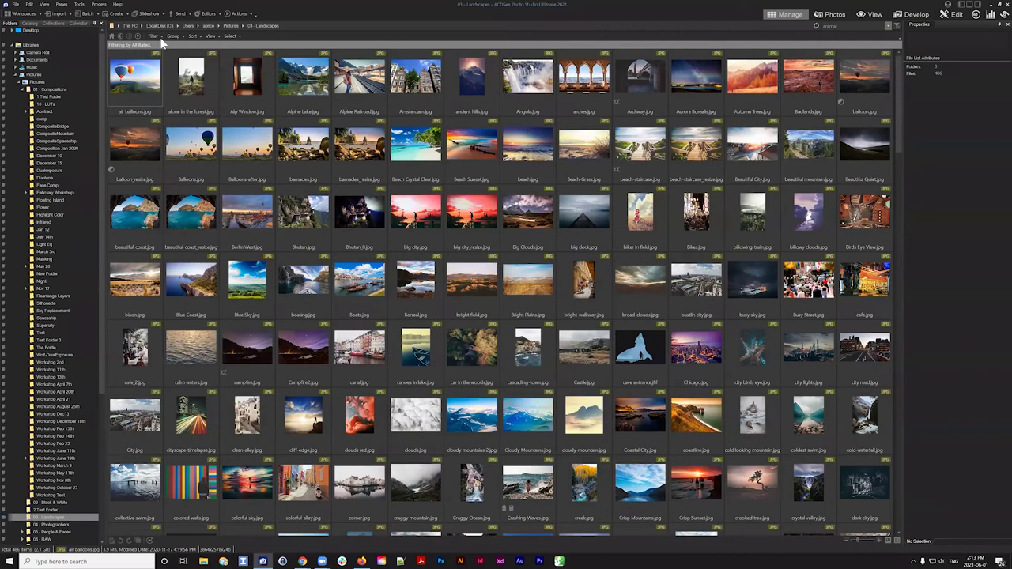
# - Filter the 03 - Landscapes folder by Uncategorized and look through the listed photos and remaining filter options
pyautogui.click(155, 36)
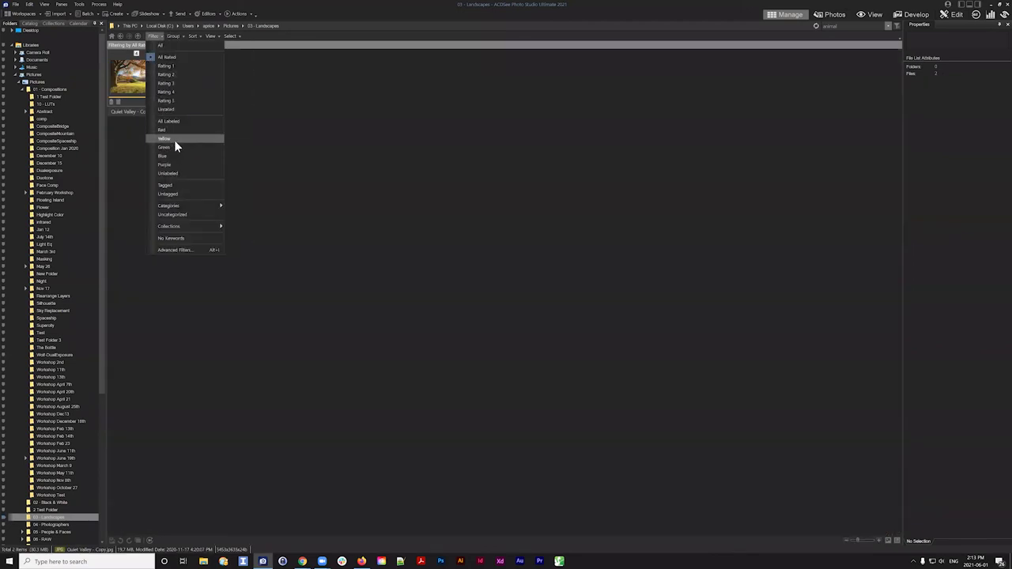
pyautogui.click(173, 212)
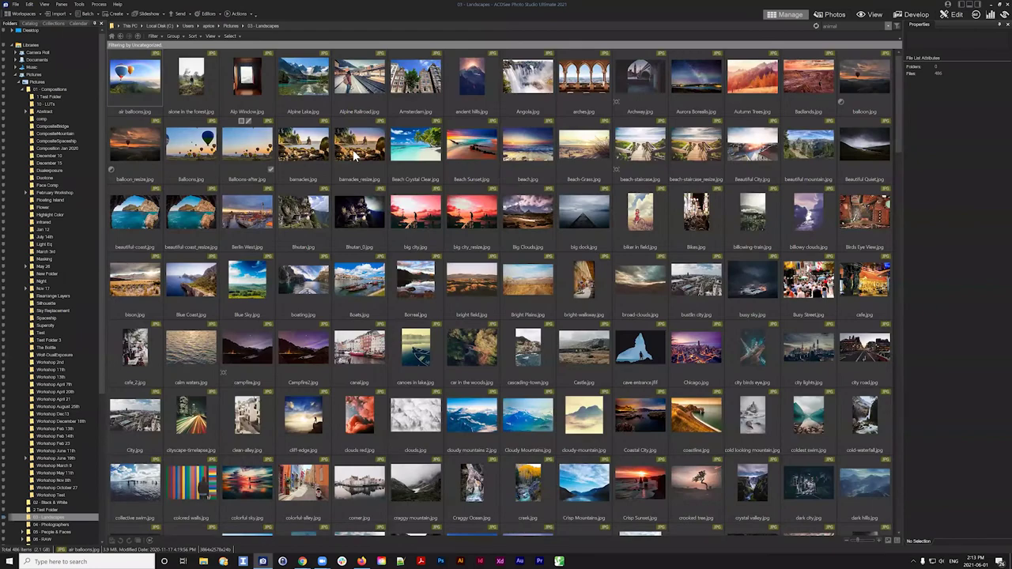
pyautogui.scroll(-4, 360, 210)
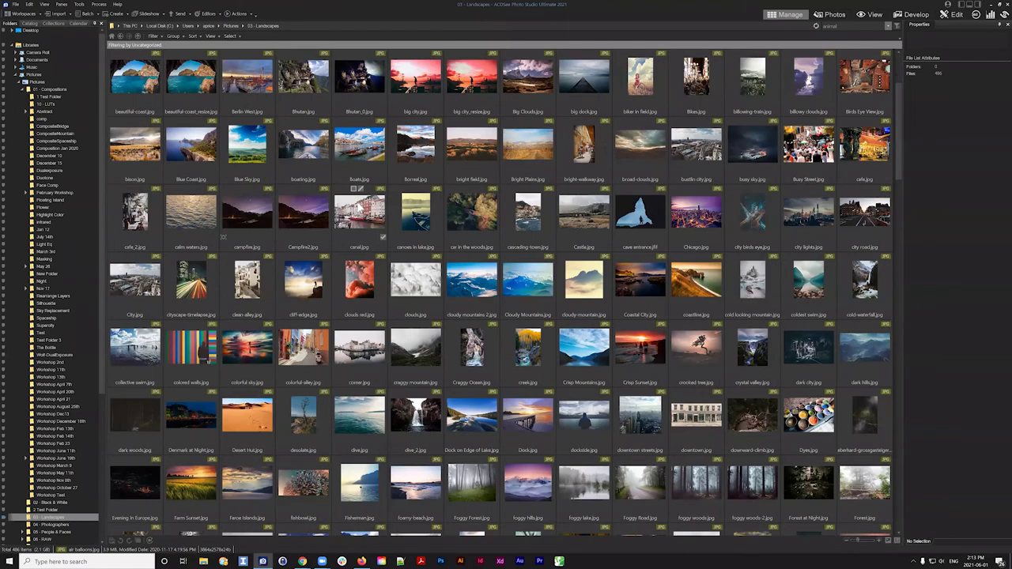
pyautogui.scroll(4, 680, 103)
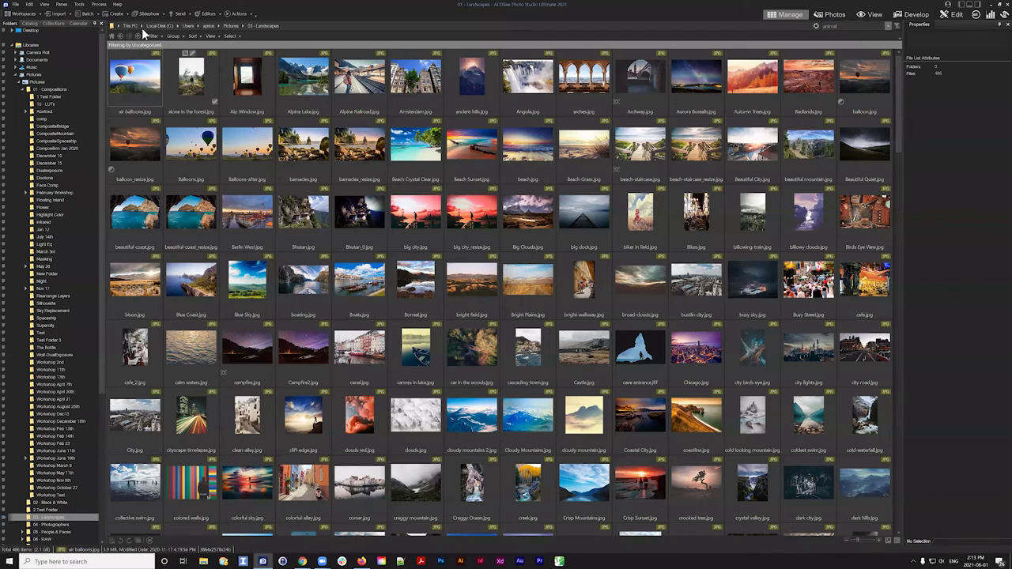
pyautogui.click(173, 36)
pyautogui.click(153, 36)
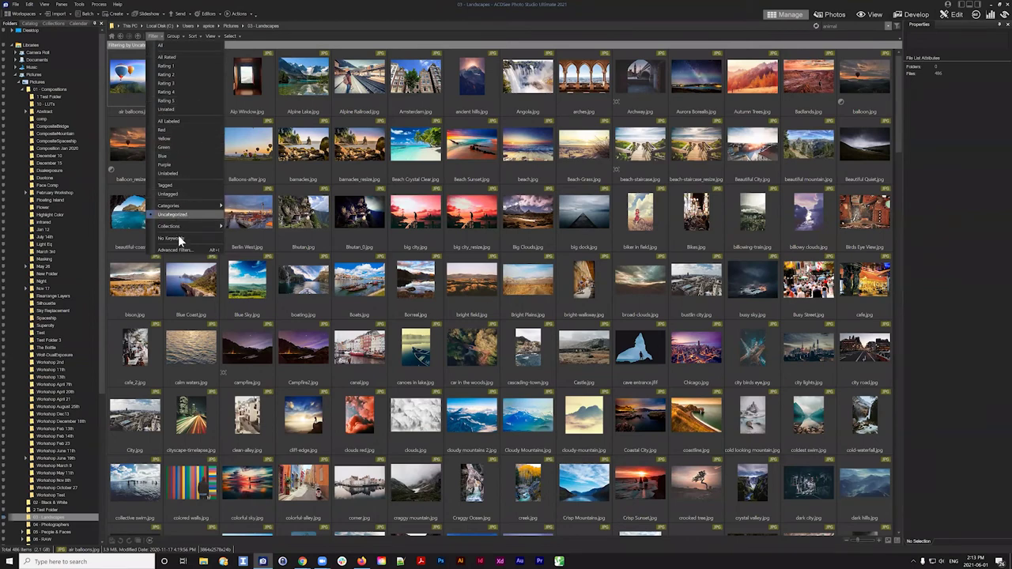
pyautogui.click(330, 34)
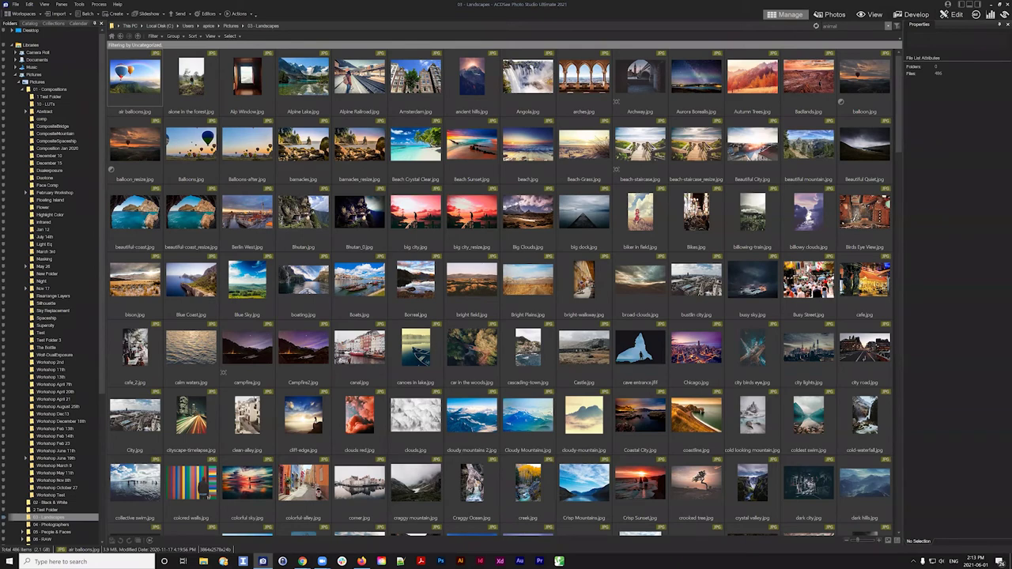
# - With Badlands.jpg selected and its Keywords section expanded, rename the Bird parent keyword to "Byrd"
pyautogui.click(29, 23)
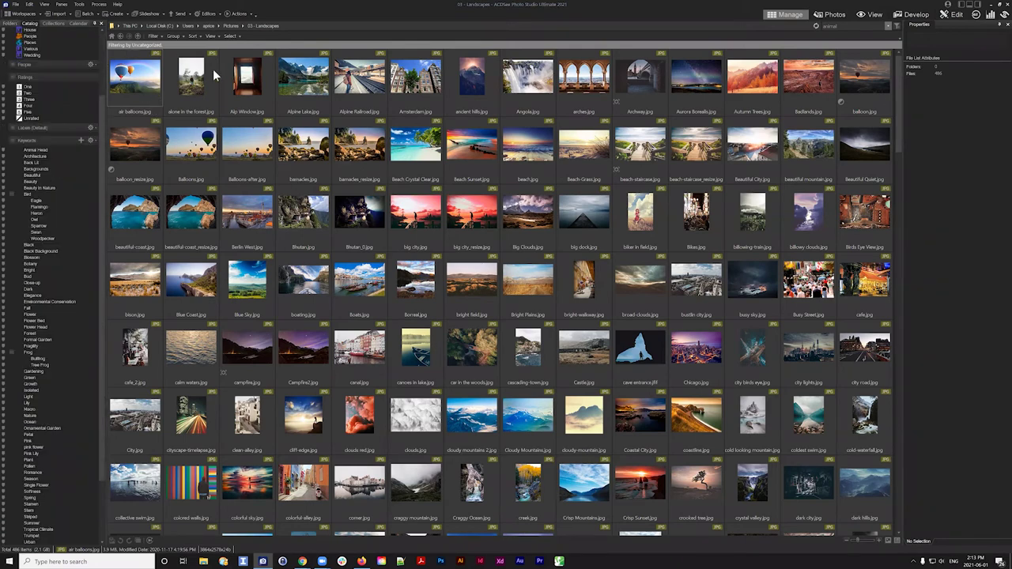
pyautogui.click(808, 77)
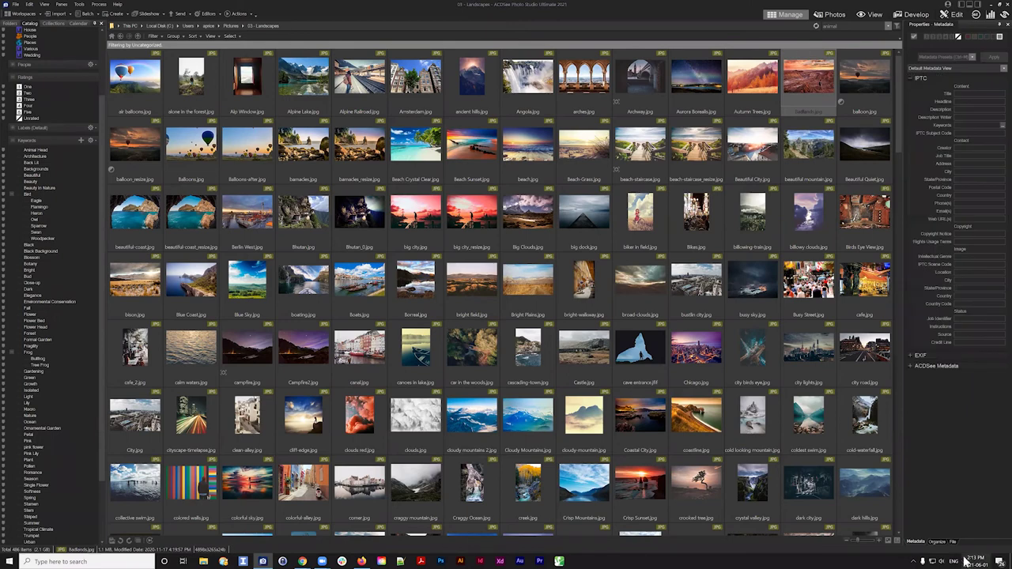
pyautogui.click(938, 542)
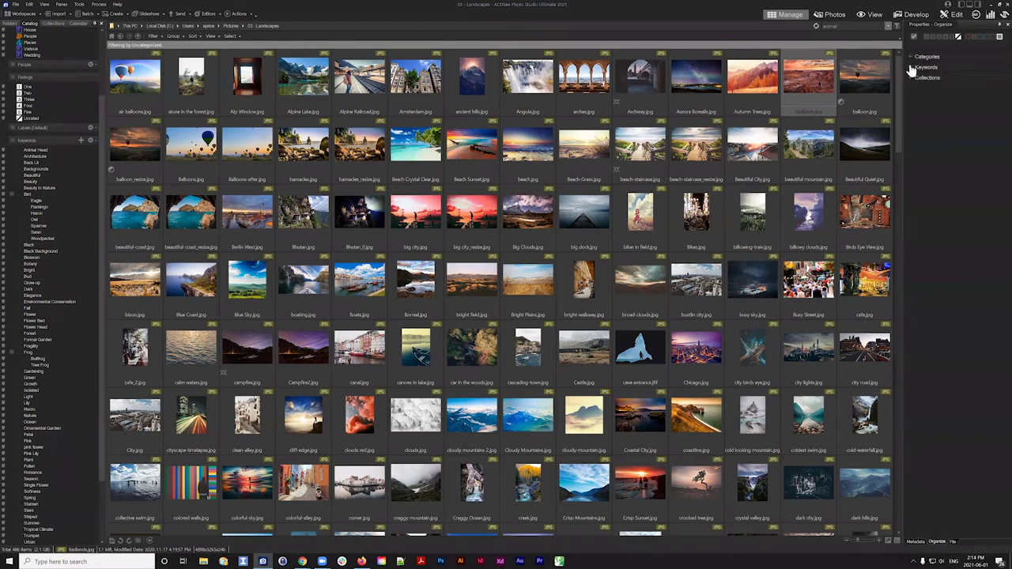
pyautogui.click(921, 68)
pyautogui.click(936, 185)
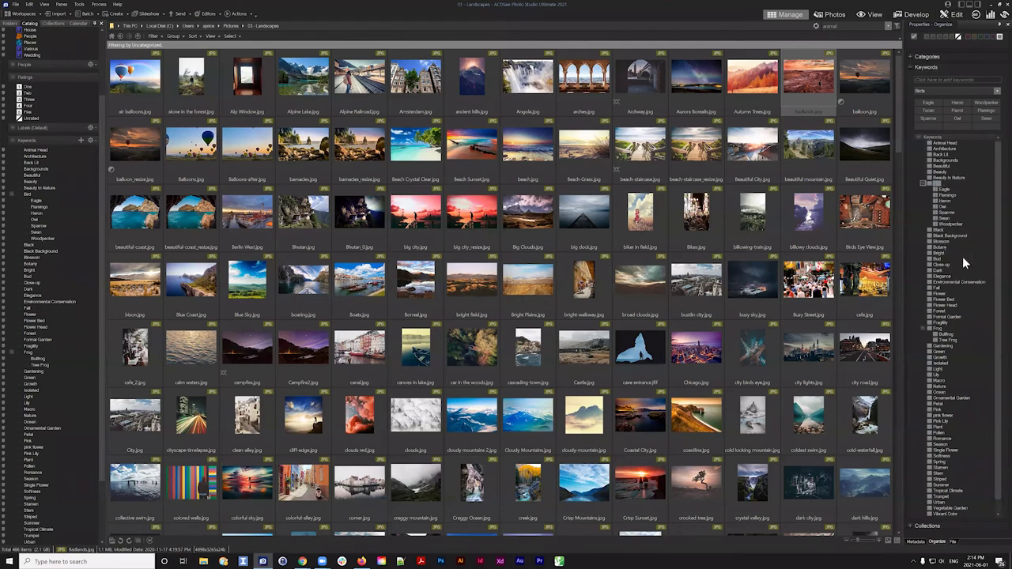
pyautogui.press('F2')
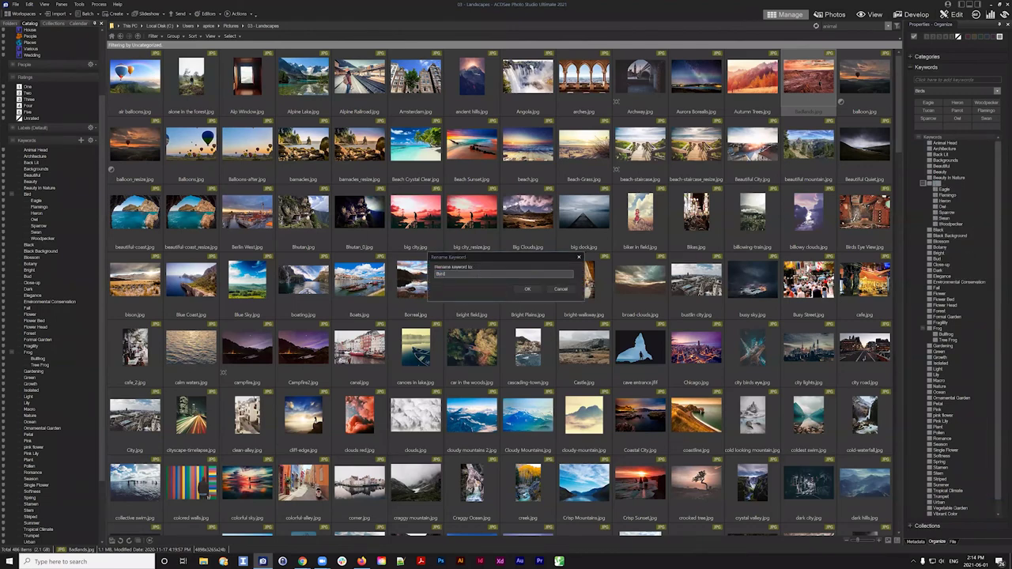
pyautogui.press('Return')
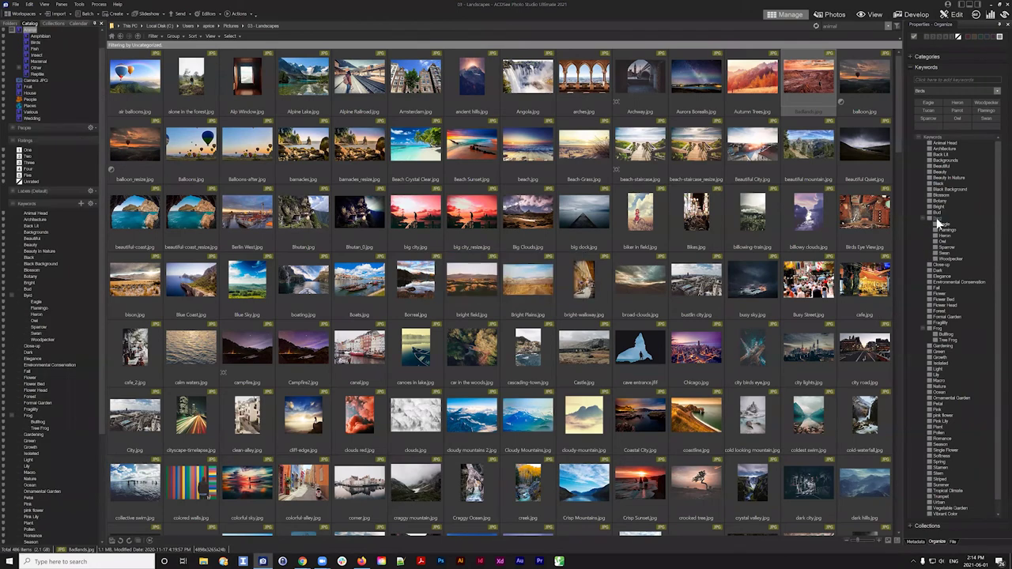
# - Rename the Byrd parent keyword back to "Bird"
pyautogui.rightClick(935, 215)
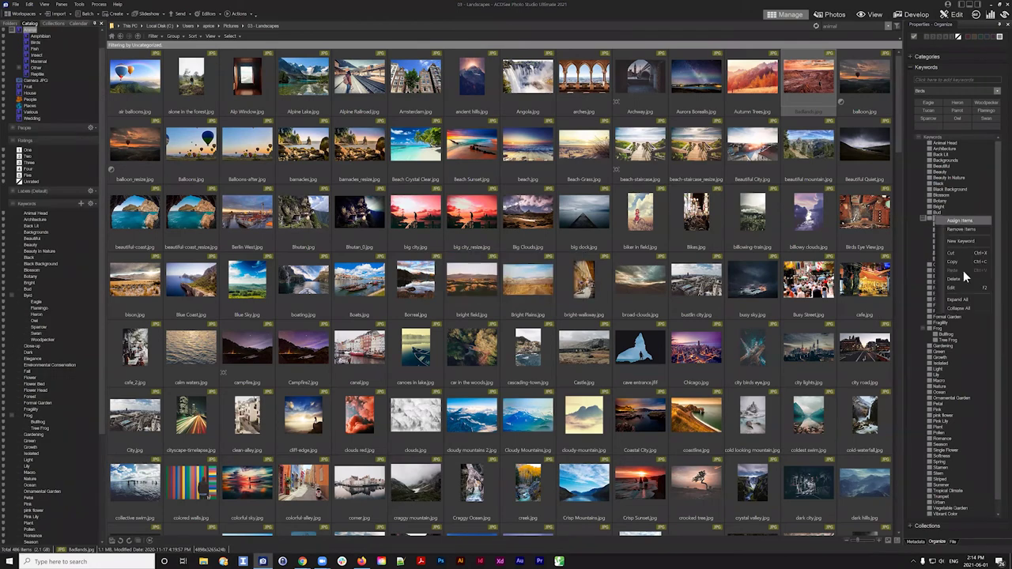
pyautogui.click(960, 287)
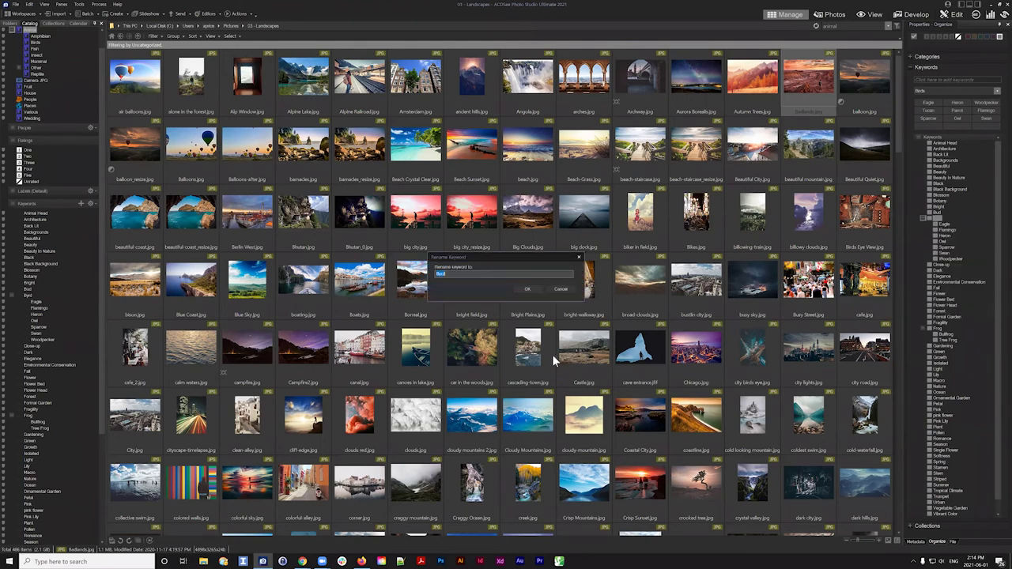
pyautogui.write('Bird')
pyautogui.press('Return')
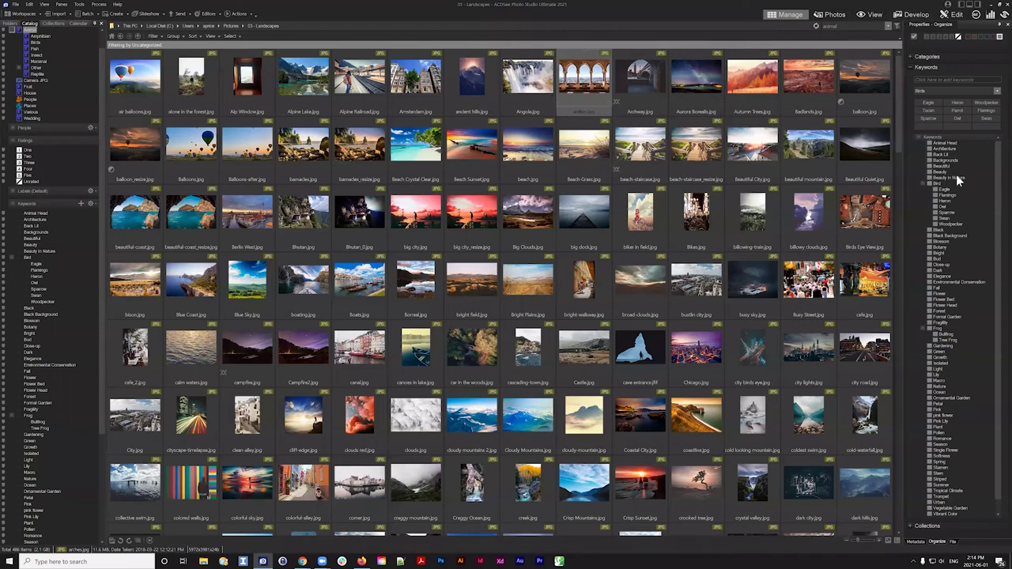
# - Assign the Bird keyword and the Animal category to arches.jpg
pyautogui.click(931, 183)
pyautogui.click(911, 57)
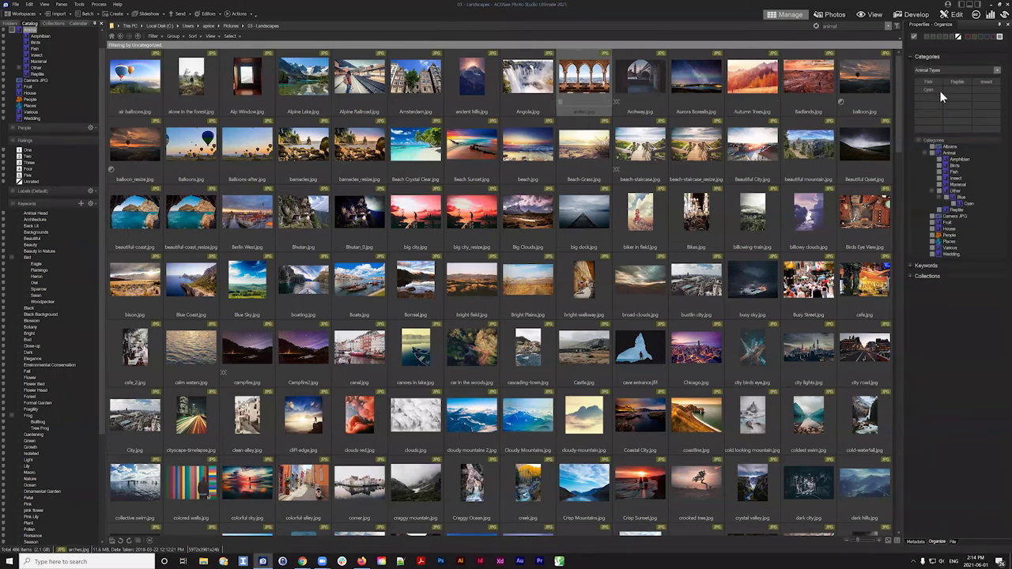
pyautogui.click(934, 153)
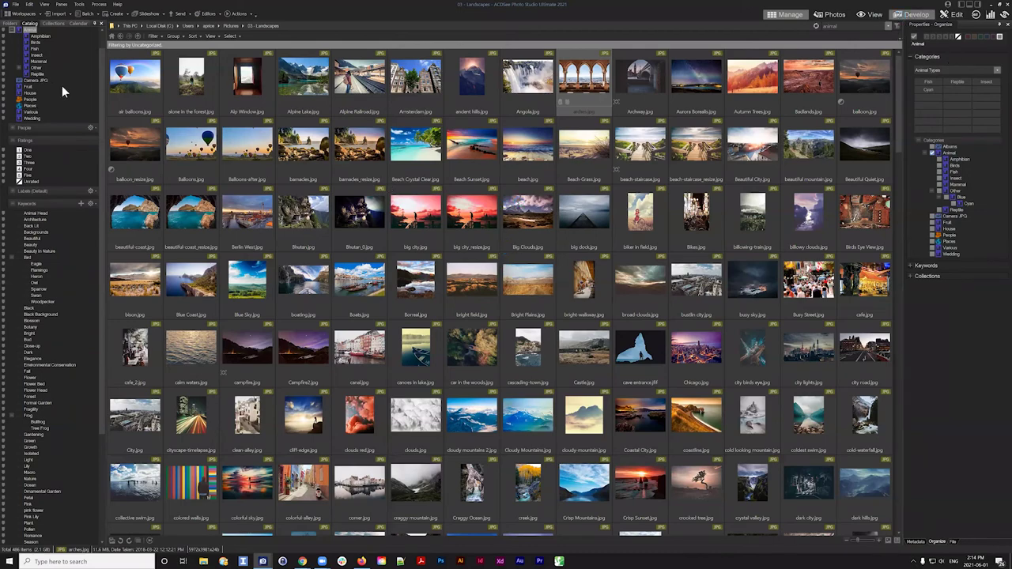
# - Set the exposure of arches.jpg to +1.06 eV in Develop mode and store a snapshot of it named "1"
pyautogui.hotkey('ctrl', 'shift', 'd')
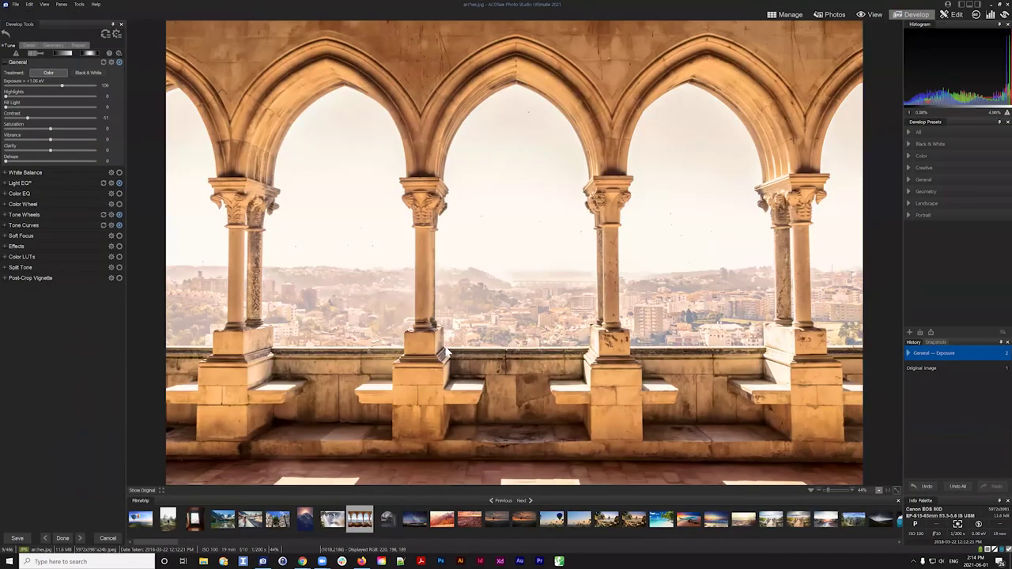
pyautogui.click(791, 15)
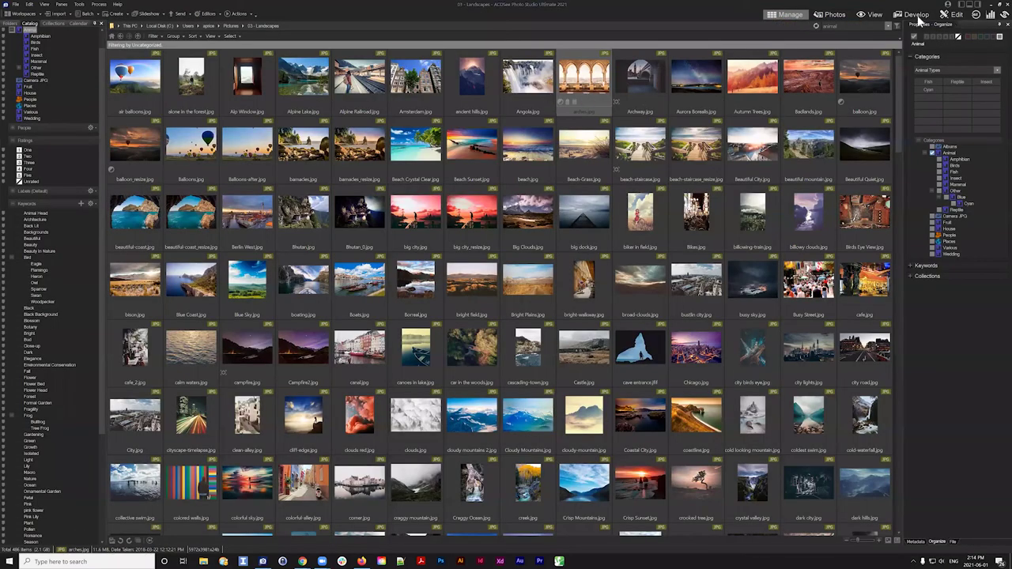
pyautogui.click(916, 15)
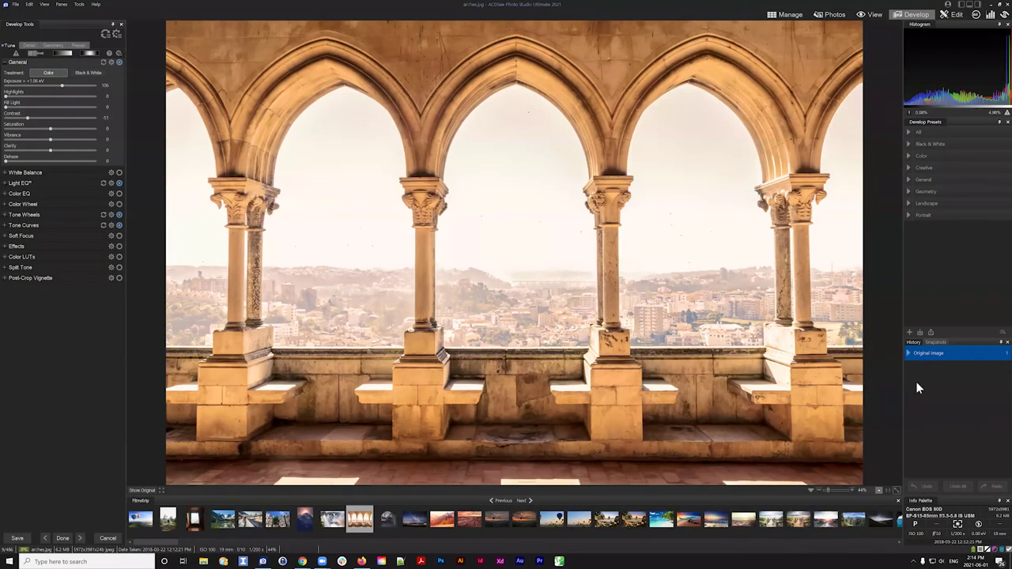
pyautogui.click(932, 342)
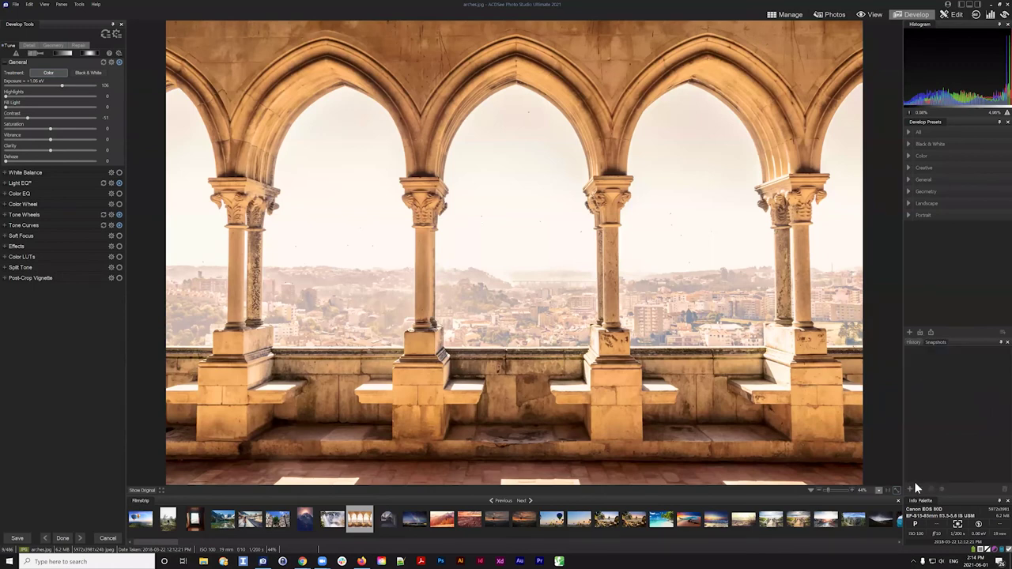
pyautogui.click(911, 488)
pyautogui.press('BackSpace')
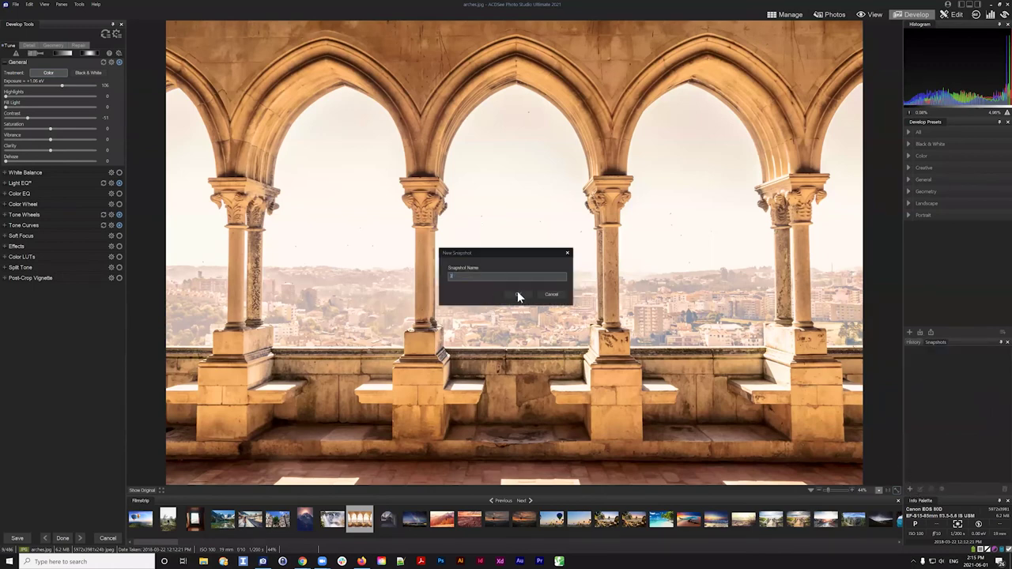
pyautogui.write('1')
pyautogui.click(518, 294)
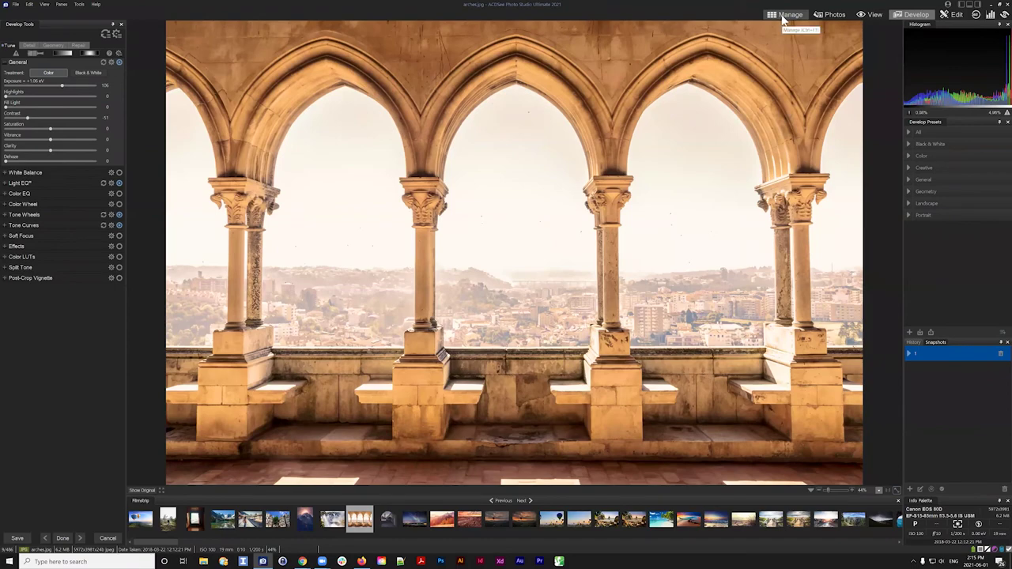
pyautogui.click(783, 15)
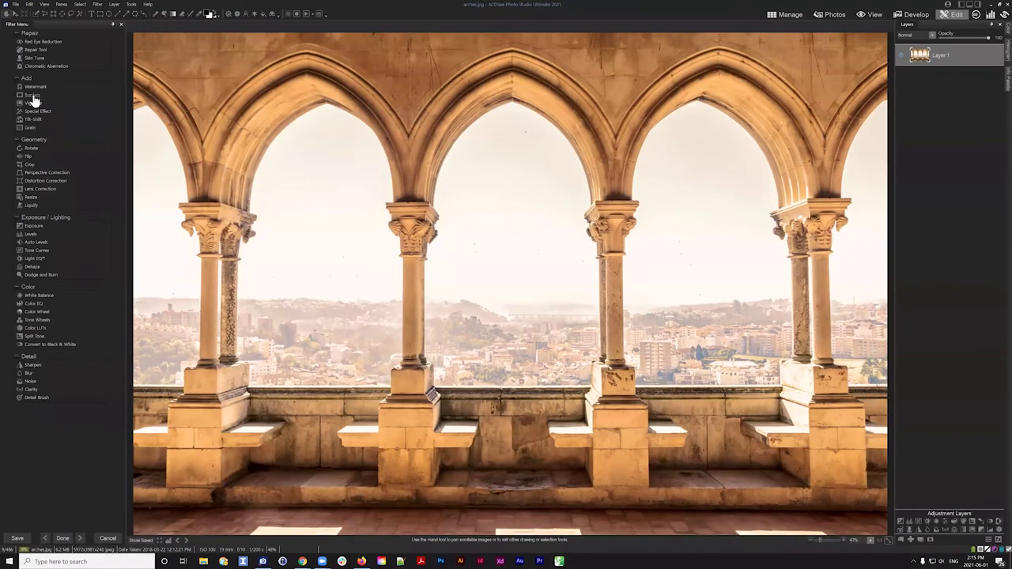
# - In Edit mode, add a Color EQ adjustment layer to arches.jpg and raise the yellow saturation
pyautogui.click(955, 523)
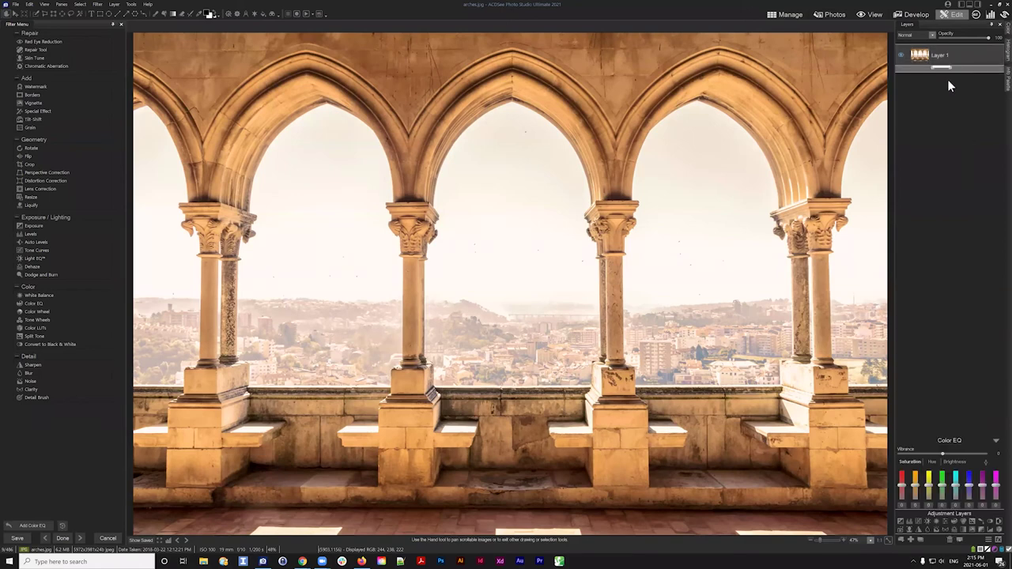
pyautogui.moveTo(930, 492); pyautogui.dragTo(930, 477)
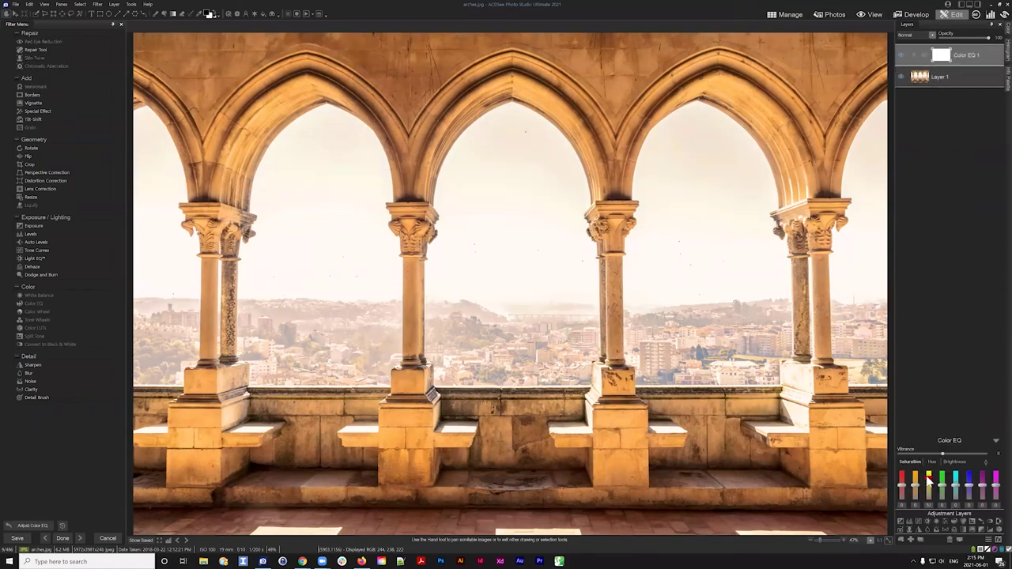
pyautogui.click(785, 16)
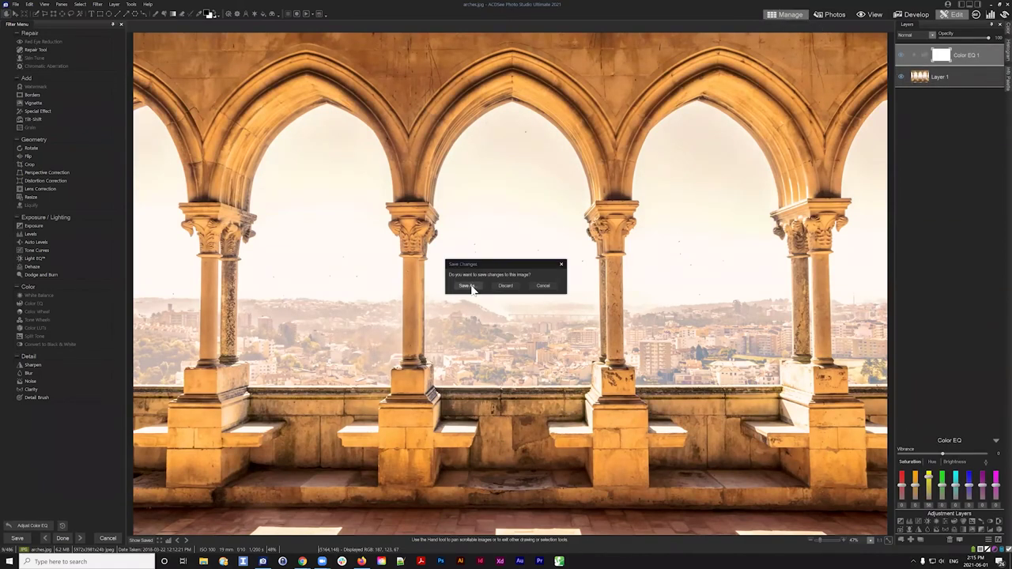
pyautogui.click(543, 287)
# - Check the ACDC file save options for the layered arches.jpg, discard the edits and return to Manage mode
pyautogui.click(71, 539)
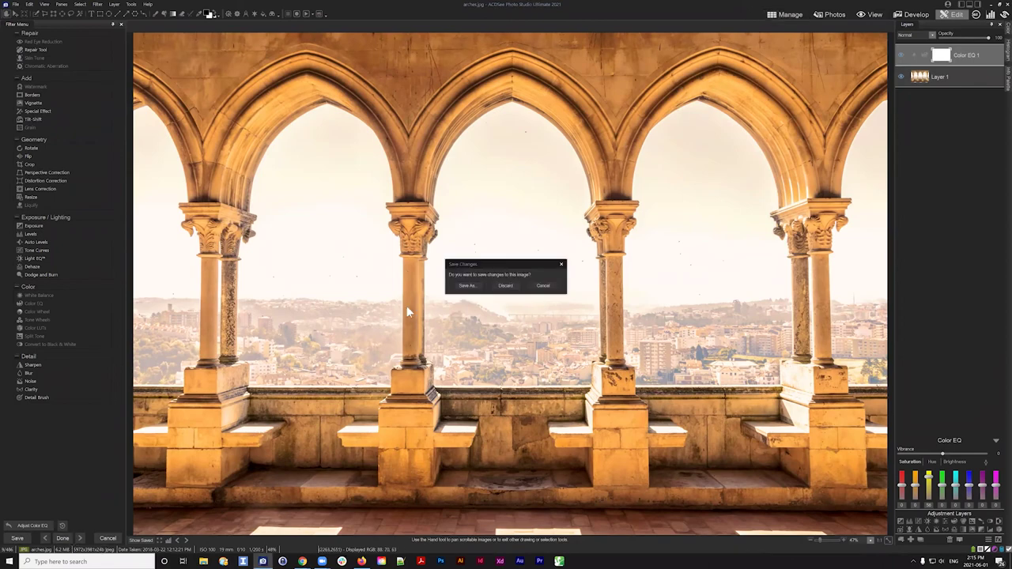
pyautogui.click(470, 288)
pyautogui.click(750, 393)
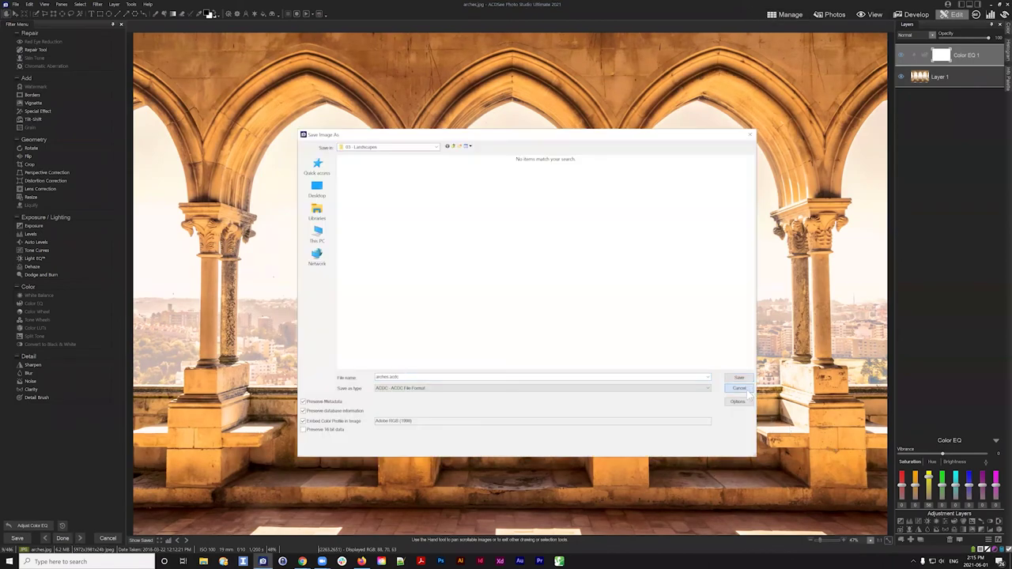
pyautogui.click(17, 539)
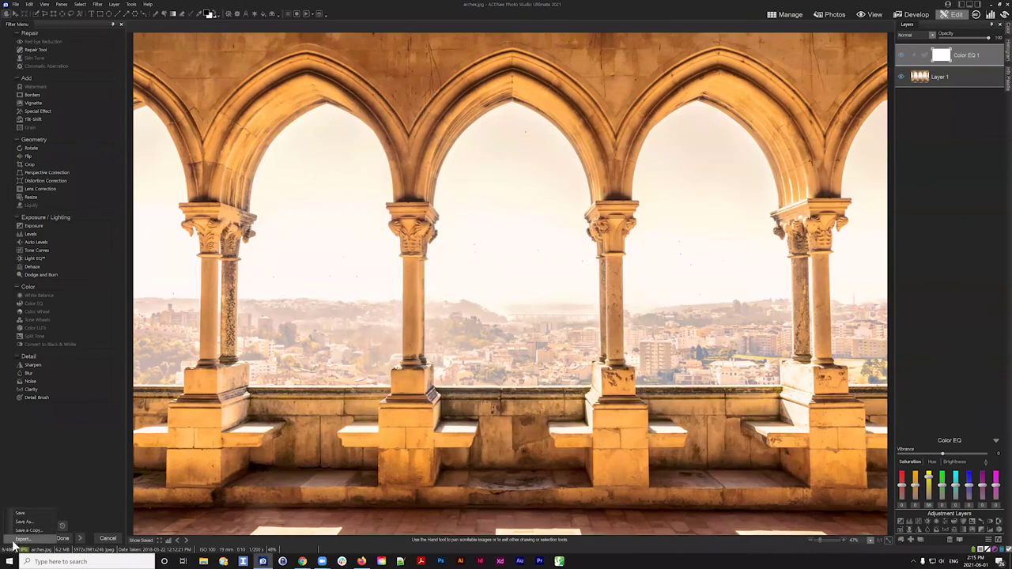
pyautogui.click(22, 515)
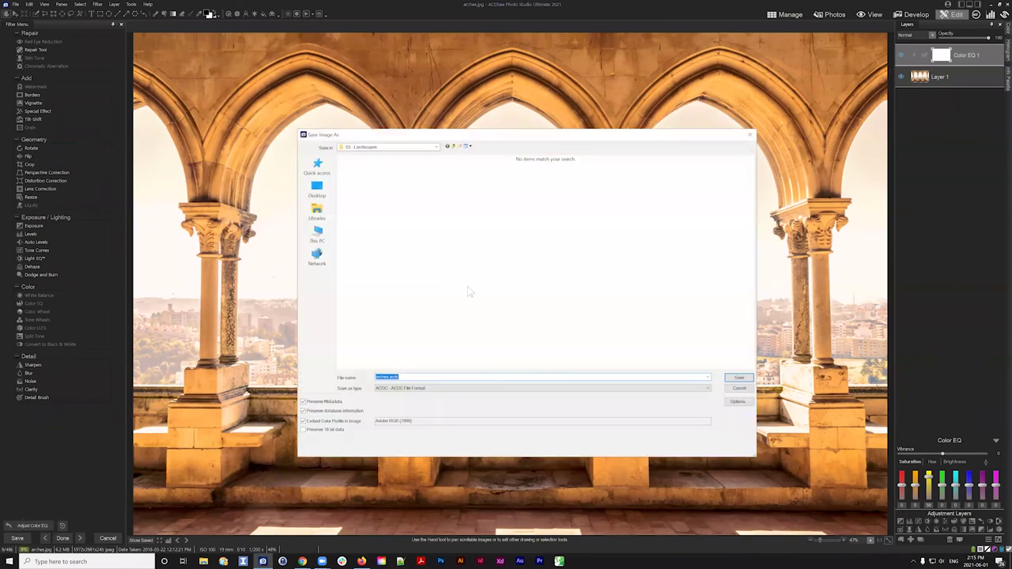
pyautogui.click(737, 391)
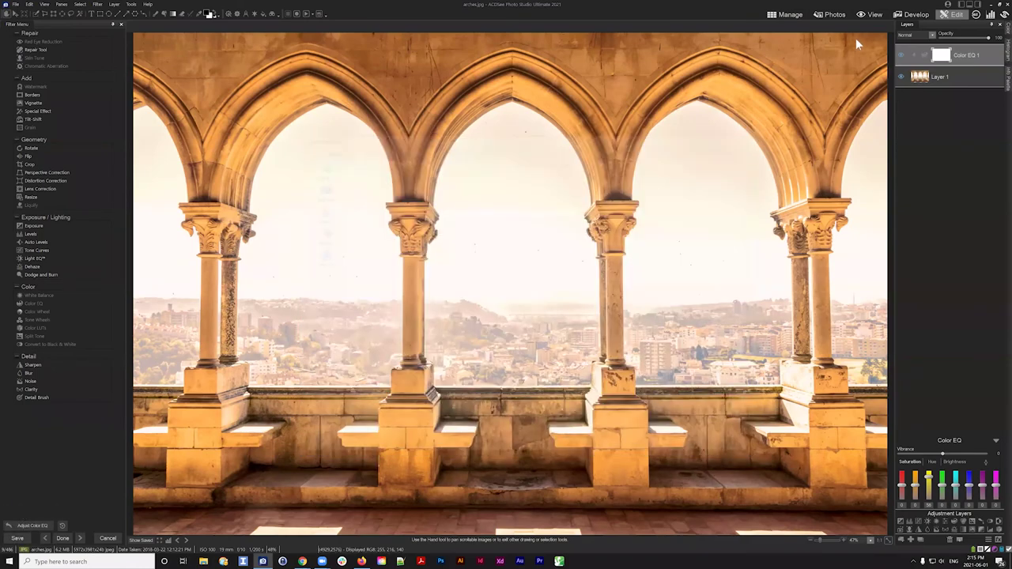
pyautogui.click(787, 15)
pyautogui.click(510, 282)
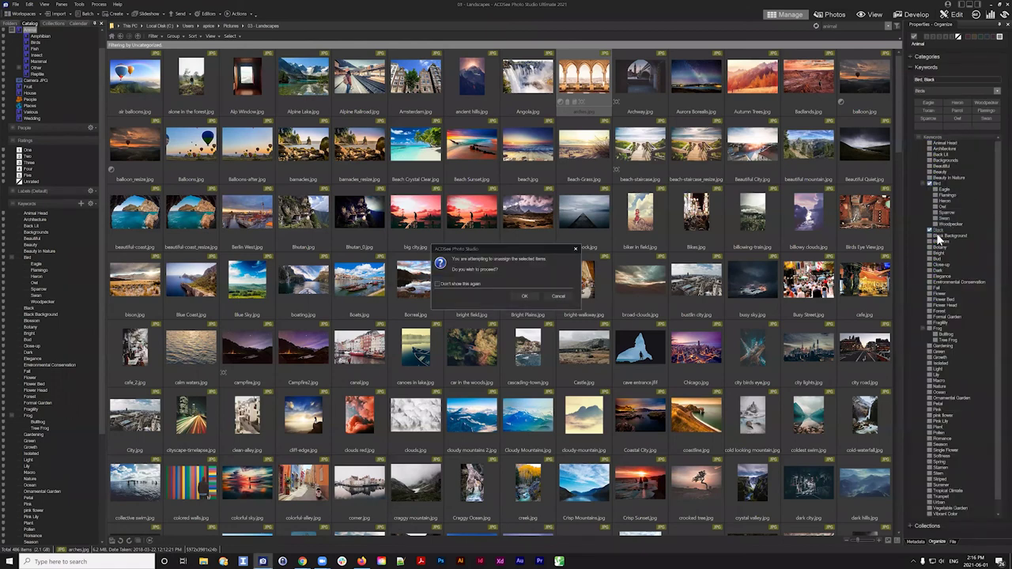
# - Unassign the Black keyword from arches.jpg and look at the commands available for the Flamingo keyword
pyautogui.click(957, 230)
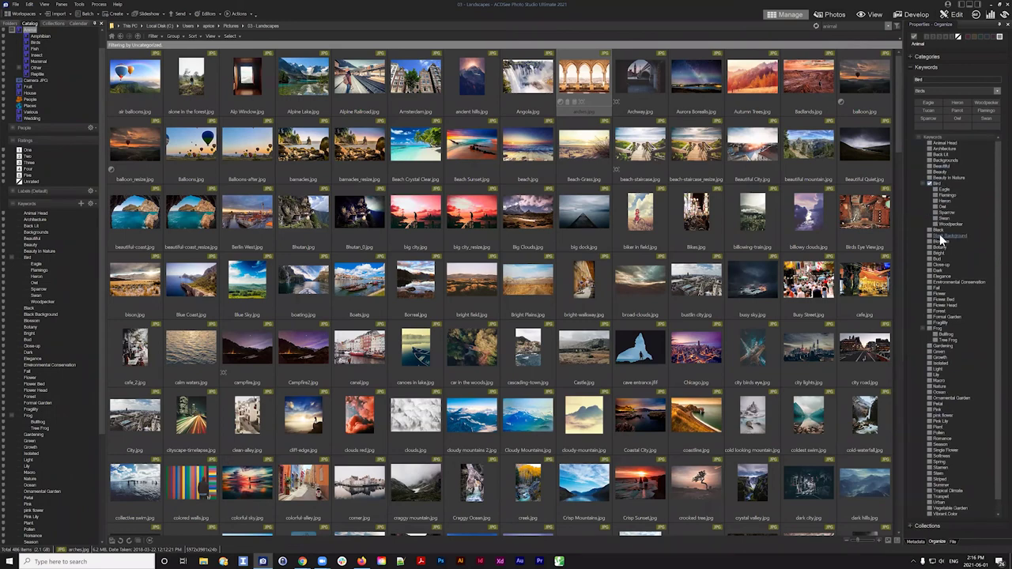
pyautogui.rightClick(946, 199)
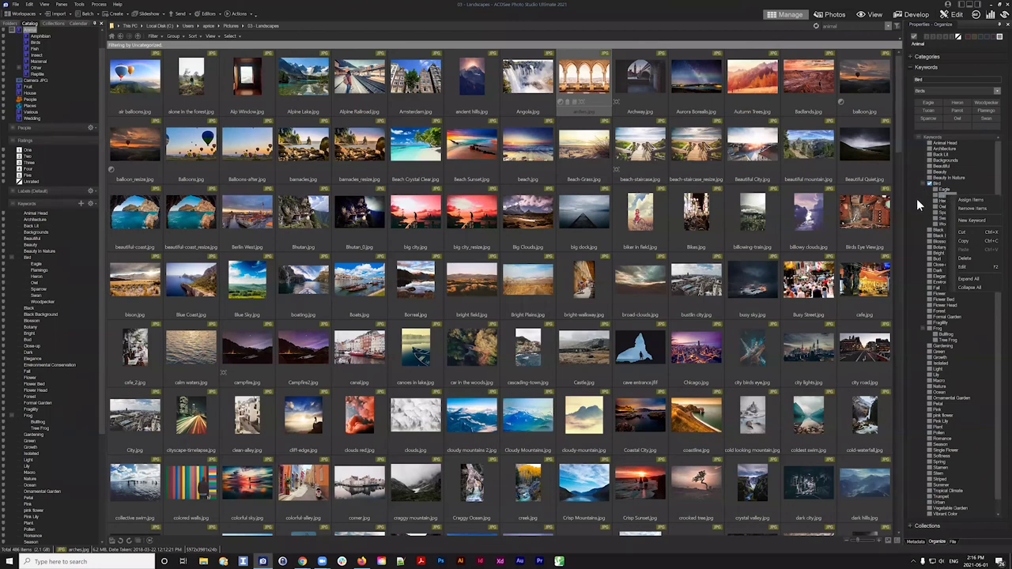
pyautogui.click(917, 199)
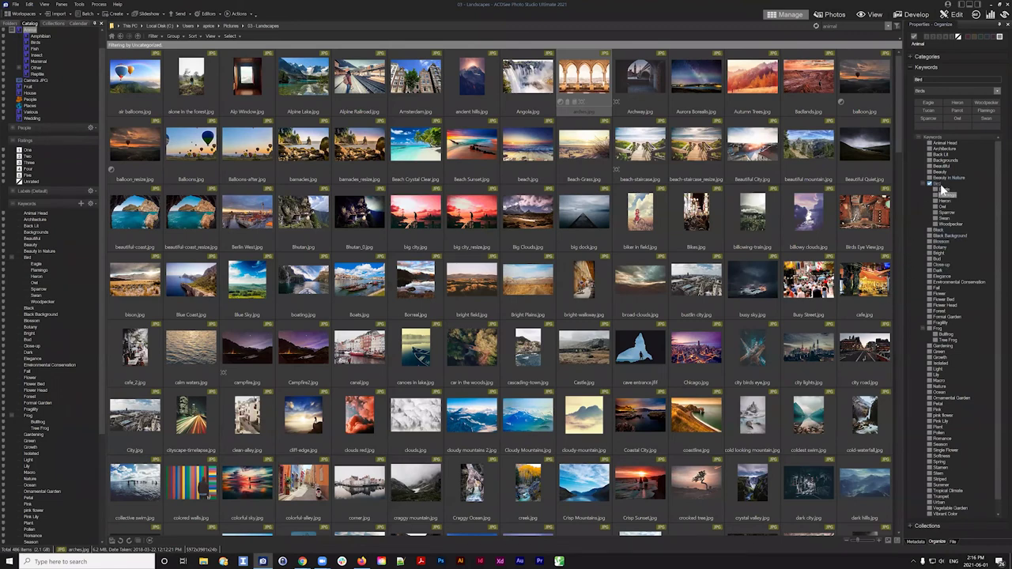
# - Open the Birds quick keywords set for editing and close it without changes
pyautogui.click(997, 91)
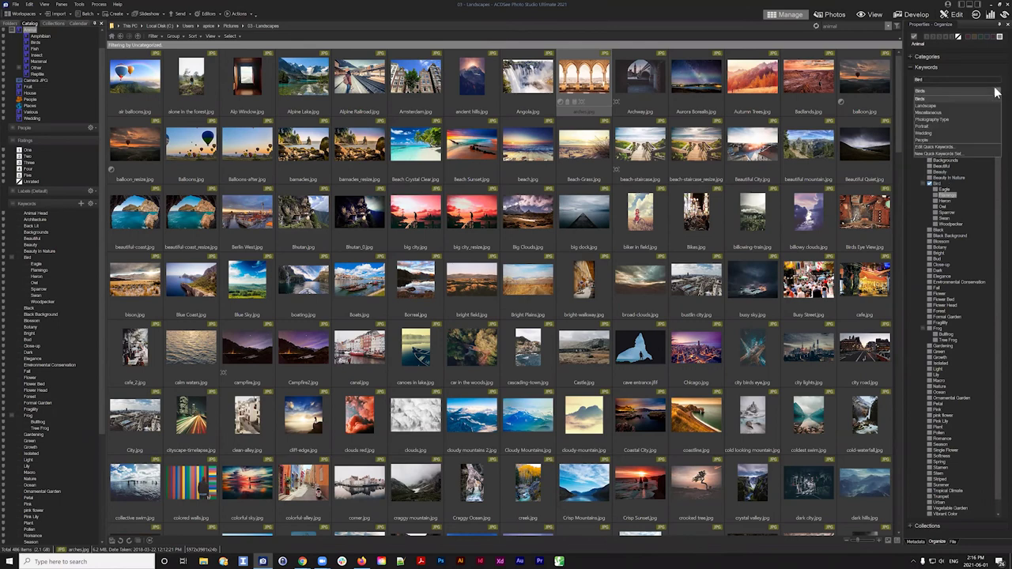
pyautogui.click(934, 146)
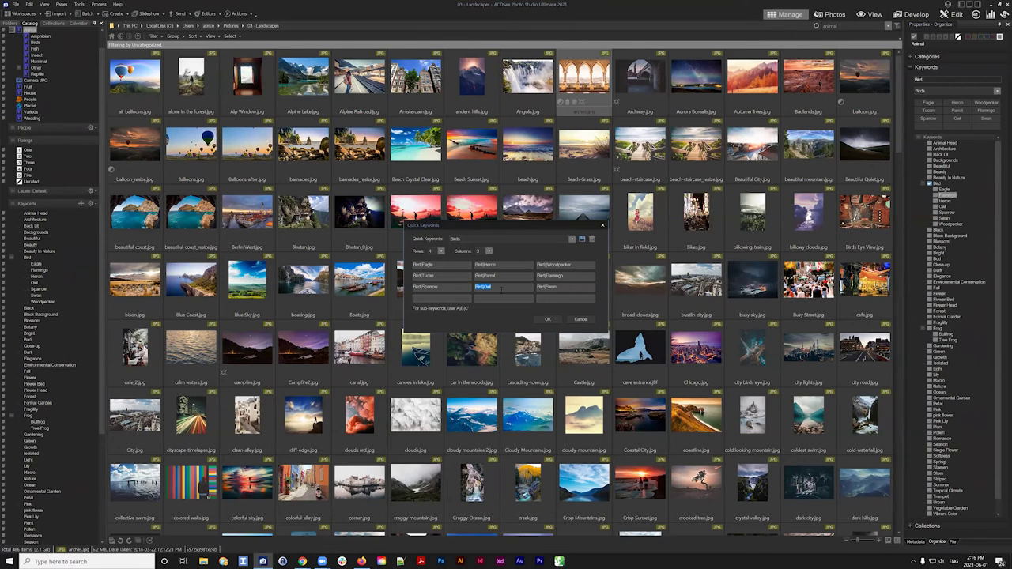
pyautogui.click(580, 320)
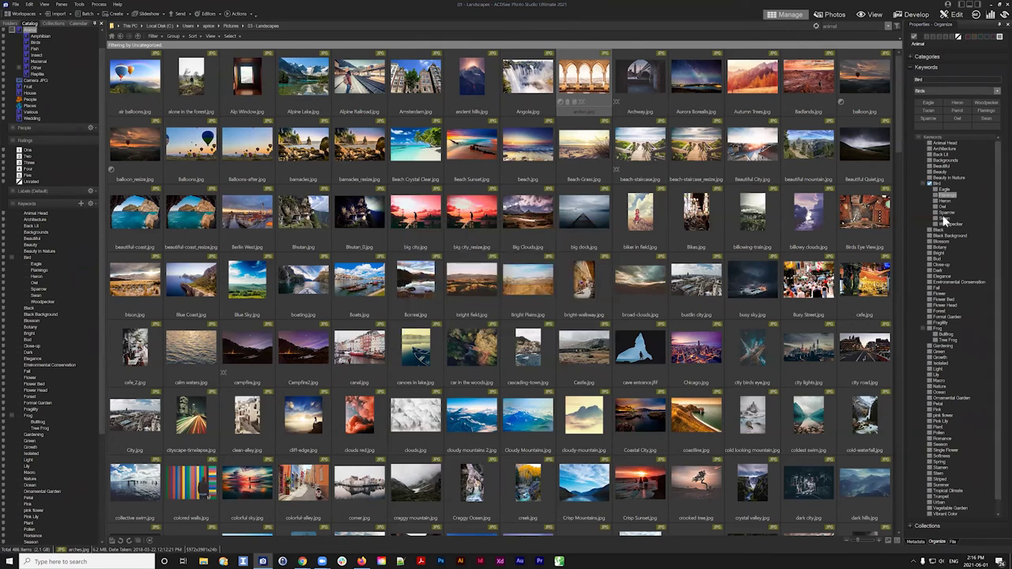
# - Assign the Black Background keyword to arches.jpg and look at the commands available for that keyword
pyautogui.click(931, 237)
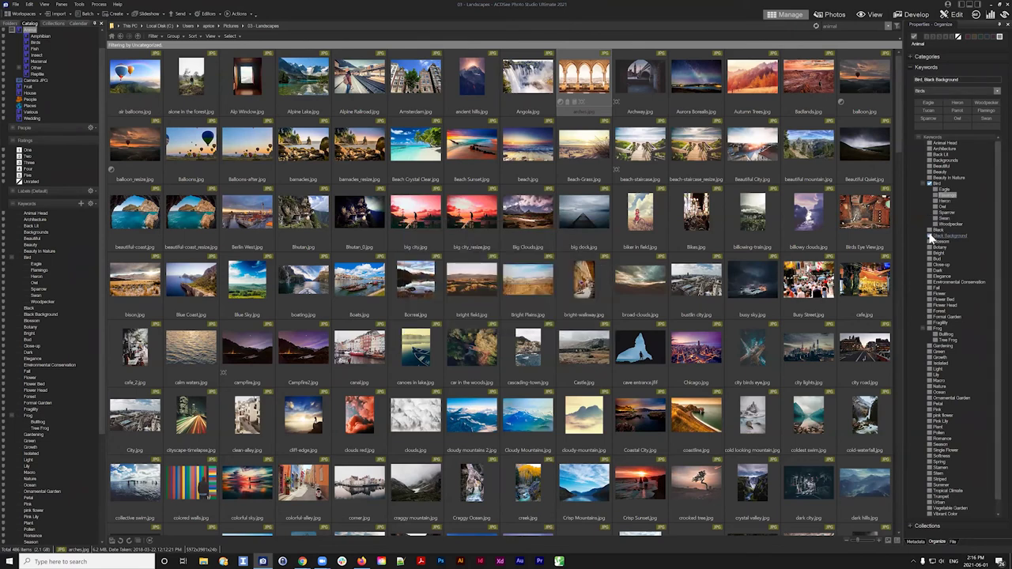
pyautogui.rightClick(948, 233)
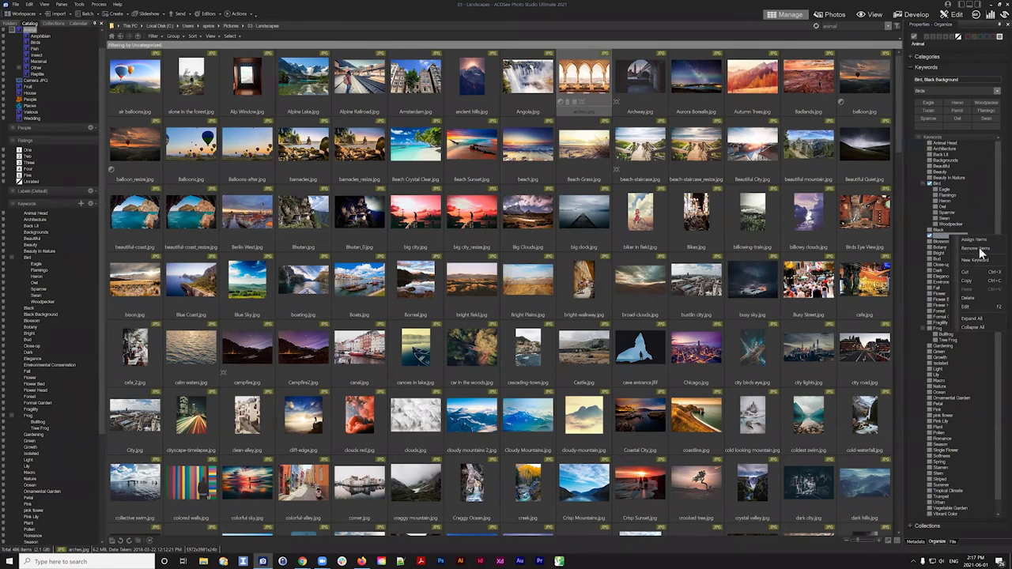
pyautogui.rightClick(960, 238)
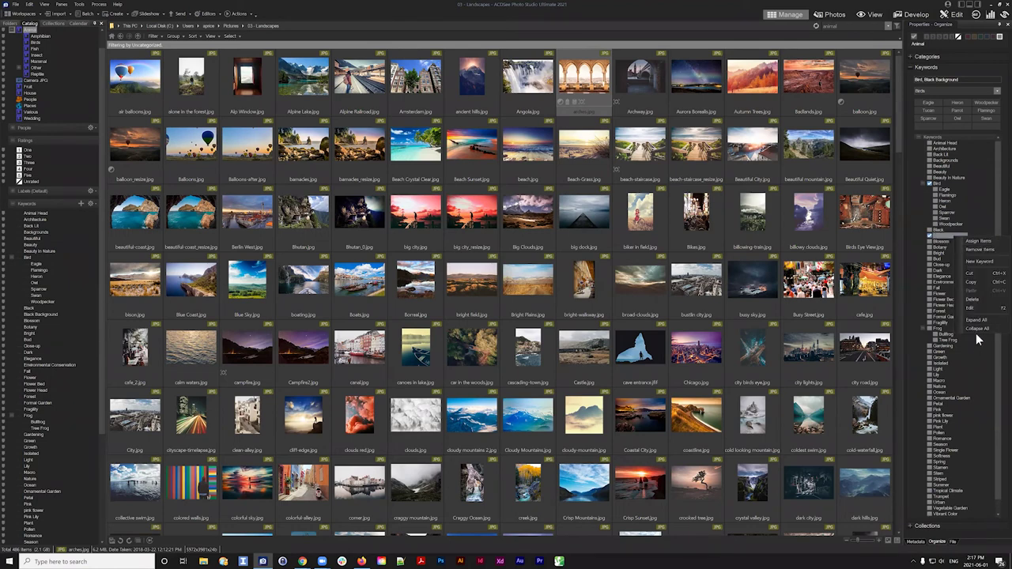
pyautogui.press('Escape')
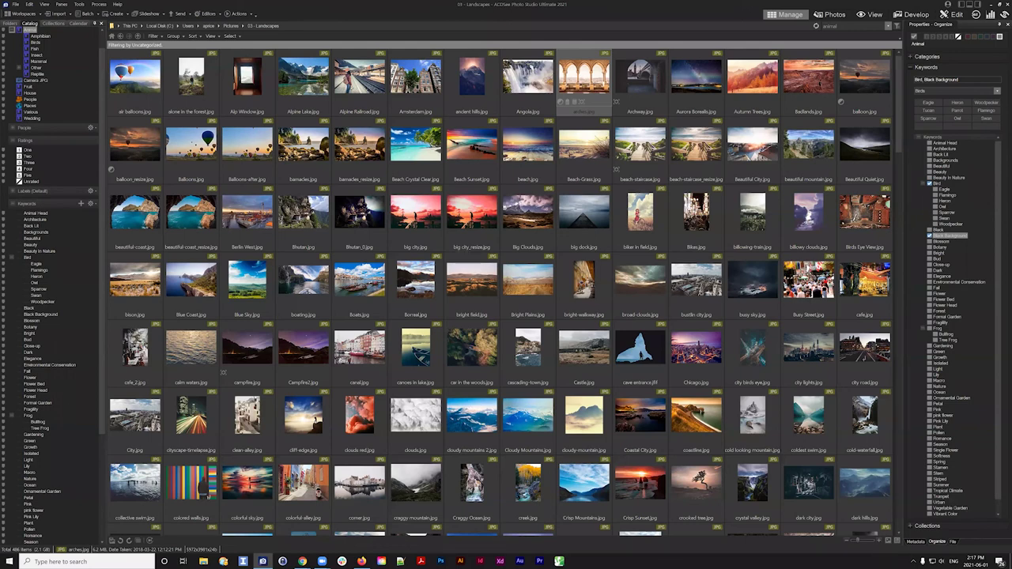
pyautogui.click(153, 36)
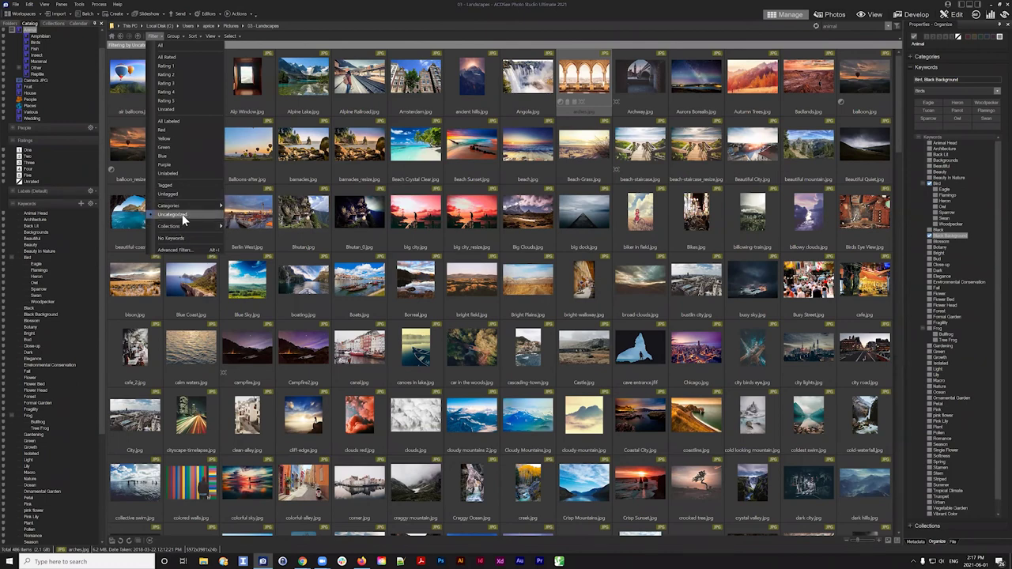
pyautogui.click(299, 35)
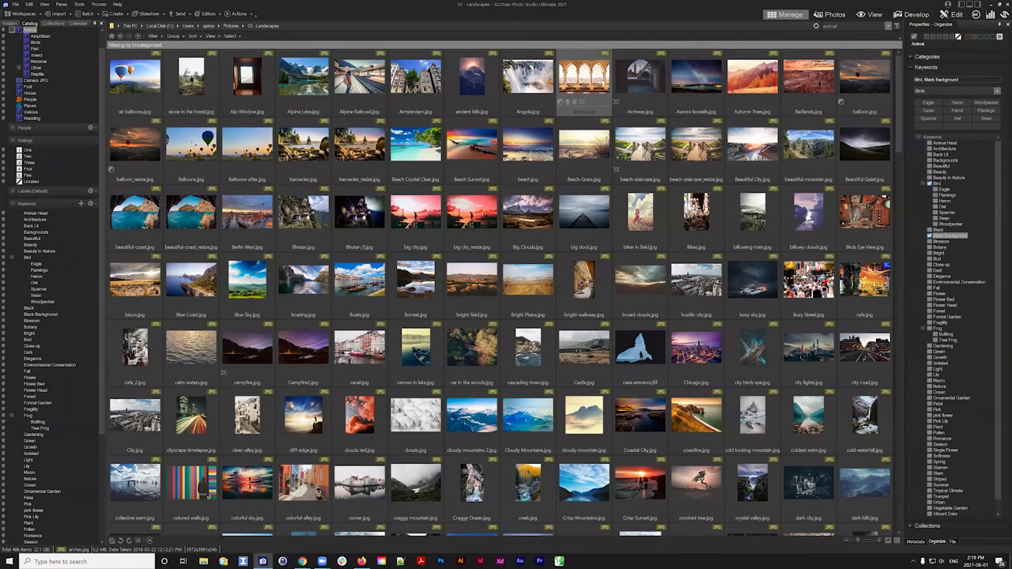
# - Open the Catalog Files settings from the database tools and cancel them without cataloguing anything
pyautogui.click(80, 5)
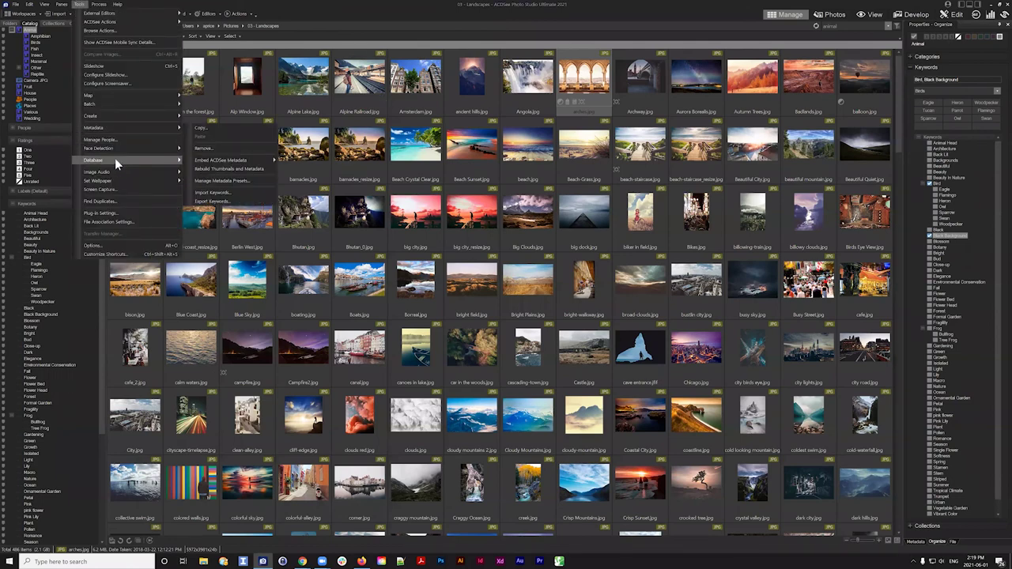
pyautogui.moveTo(115, 158)
pyautogui.click(212, 158)
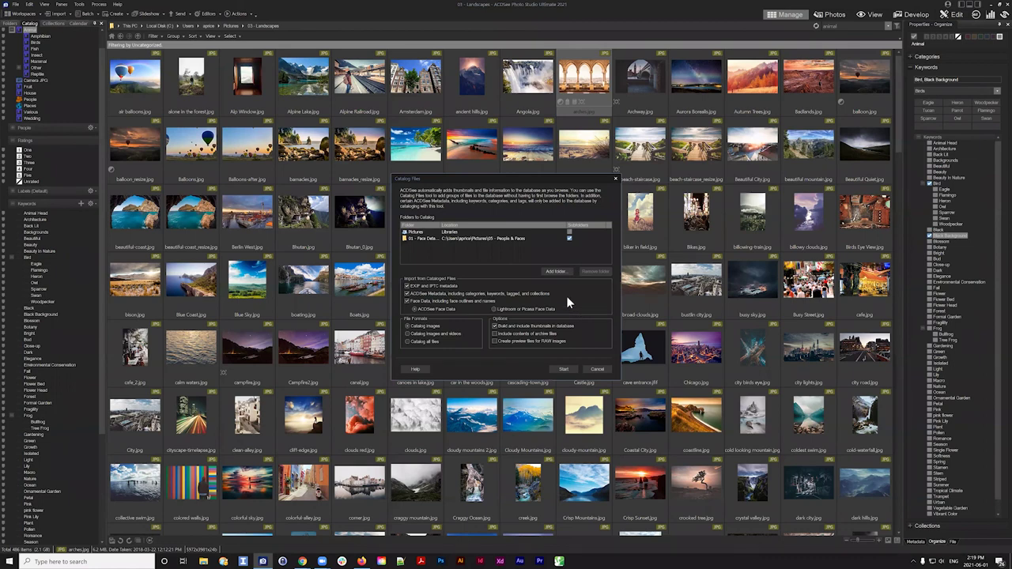
pyautogui.click(597, 370)
# - Open the wizard for converting an older database and close it without running a conversion
pyautogui.click(79, 5)
pyautogui.moveTo(134, 158)
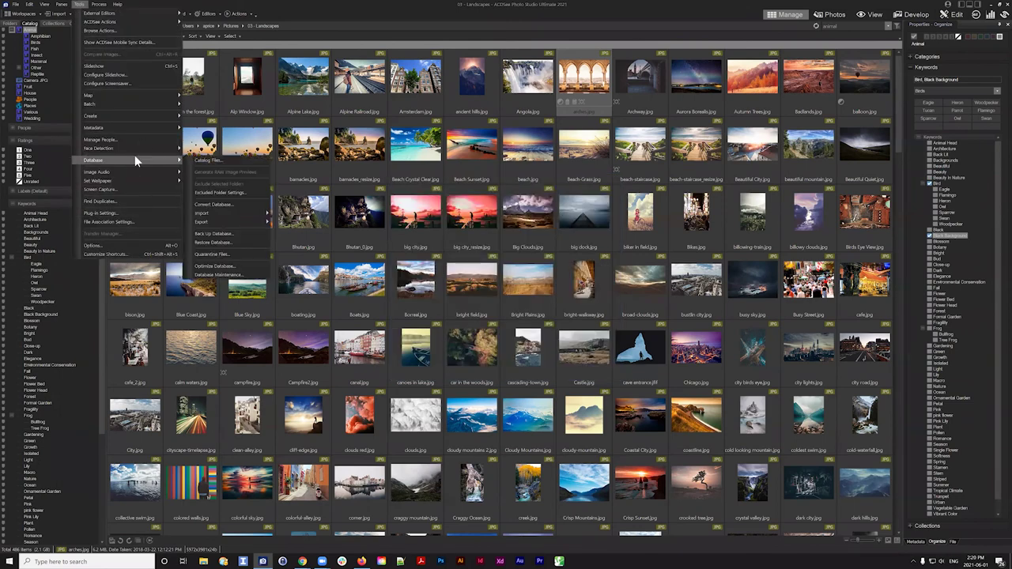
pyautogui.click(214, 204)
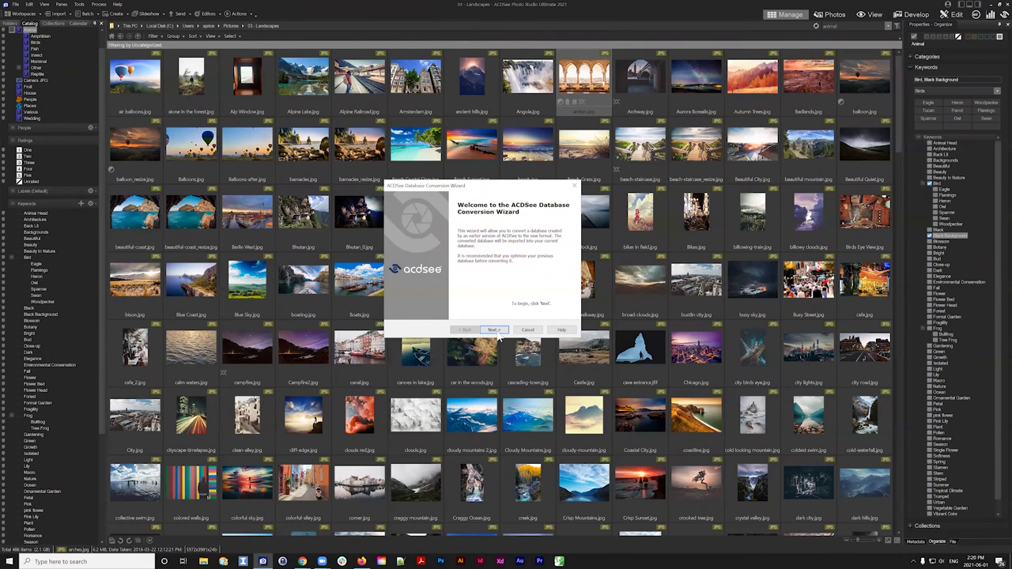
pyautogui.click(575, 186)
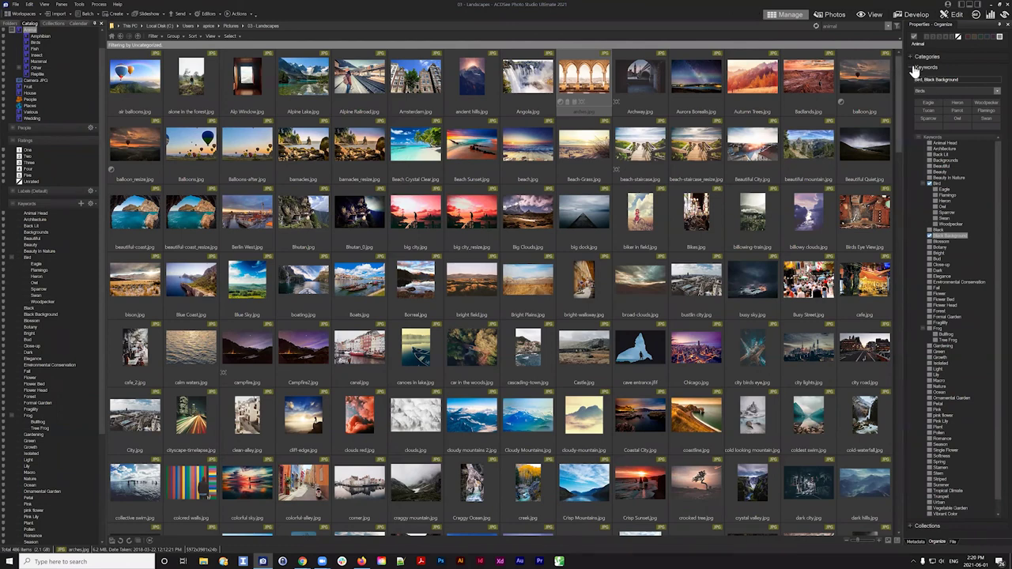
# - Display the metadata of arches.jpg, collapse the IPTC fields and expand the ACDSee Metadata fields
pyautogui.click(915, 543)
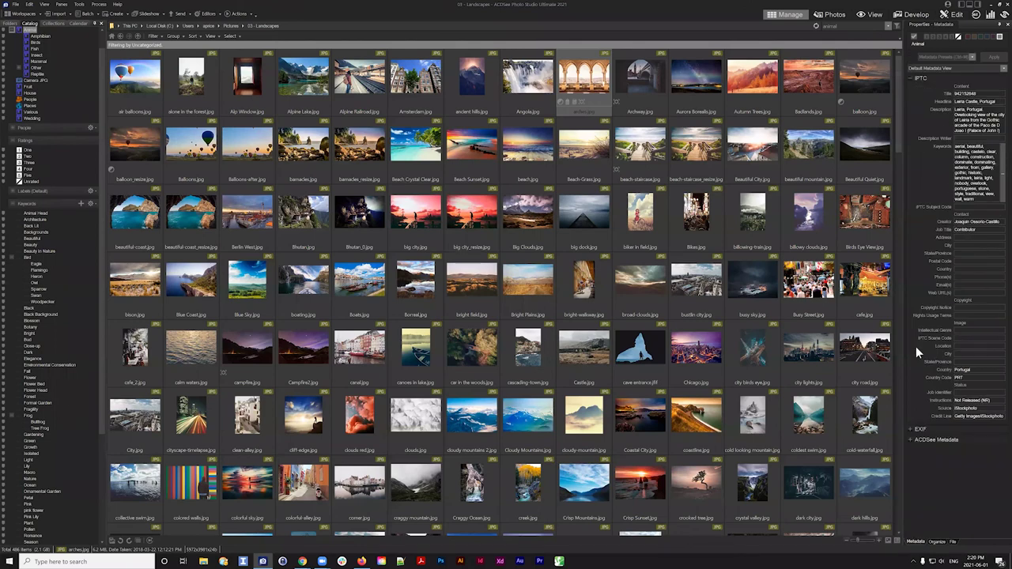
pyautogui.click(913, 78)
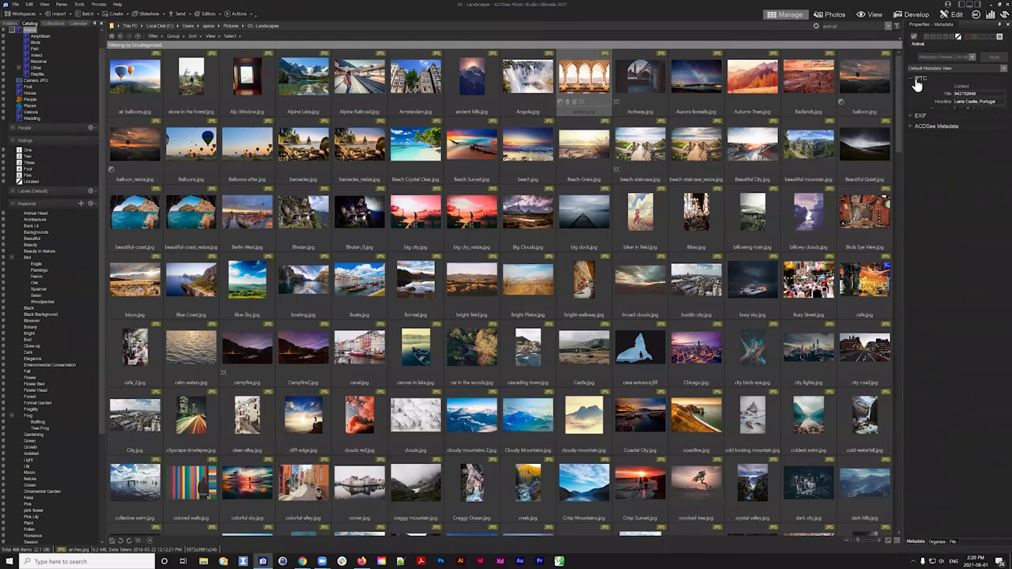
pyautogui.click(911, 88)
pyautogui.click(910, 78)
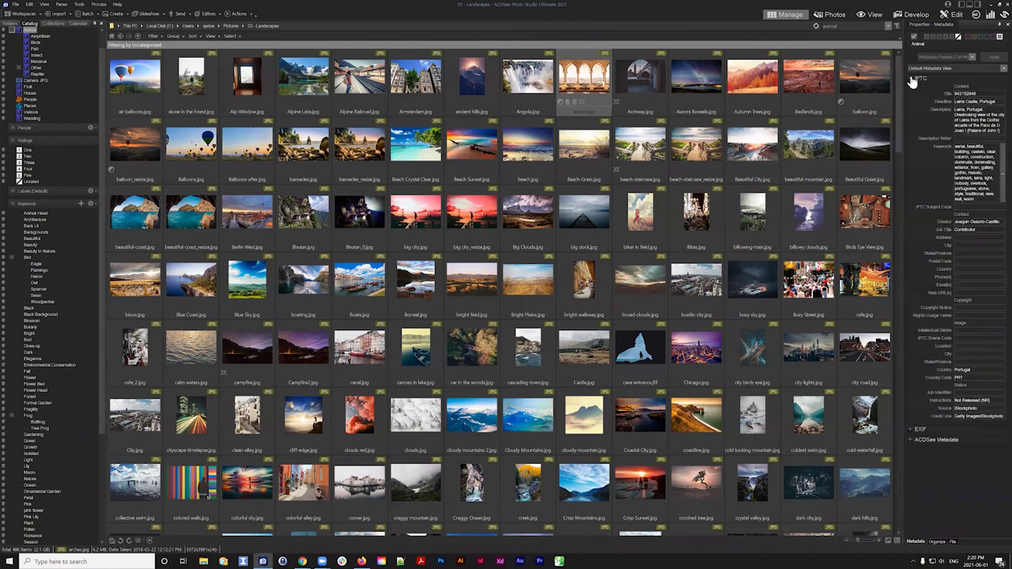
pyautogui.click(911, 78)
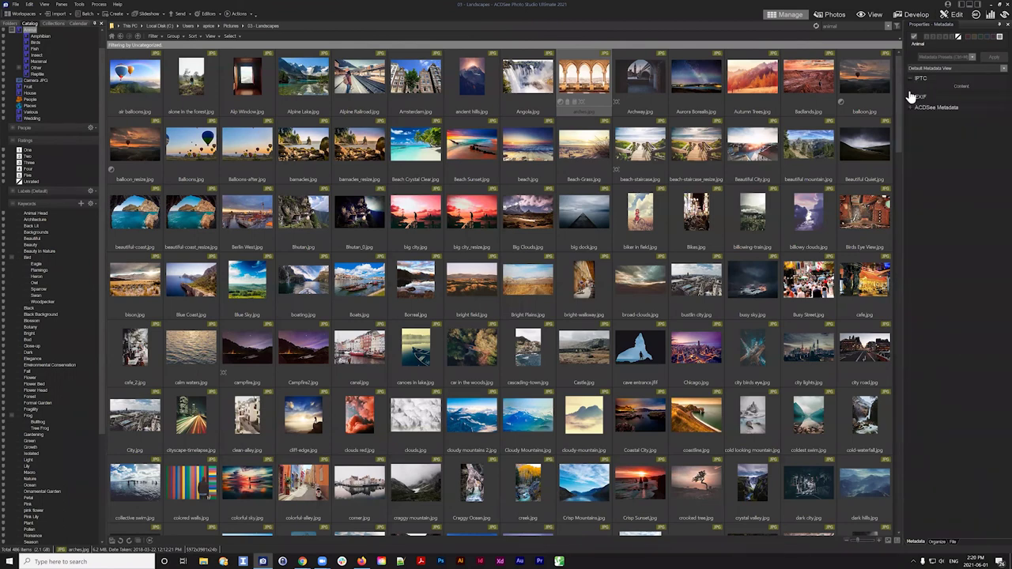
pyautogui.click(911, 99)
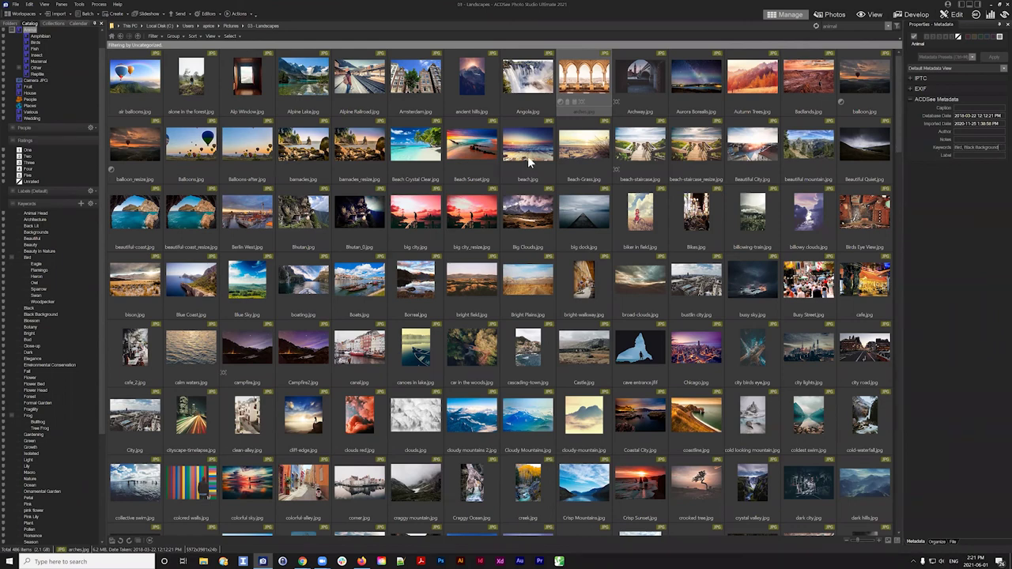
# - Show the photos of the Animal category and set the filter to All instead of Uncategorized
pyautogui.click(34, 32)
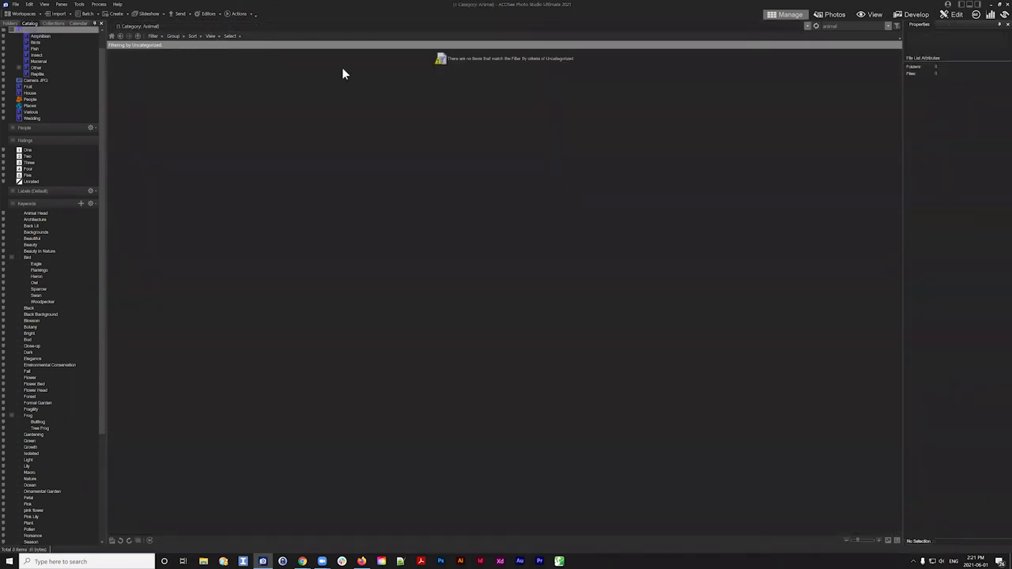
pyautogui.click(153, 35)
pyautogui.click(176, 214)
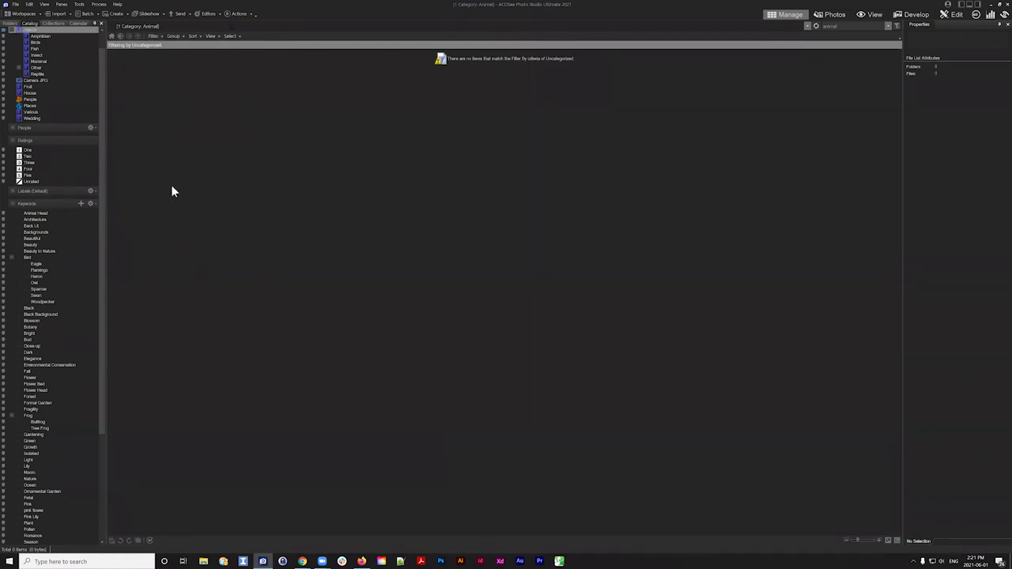
pyautogui.click(154, 35)
pyautogui.moveTo(178, 206)
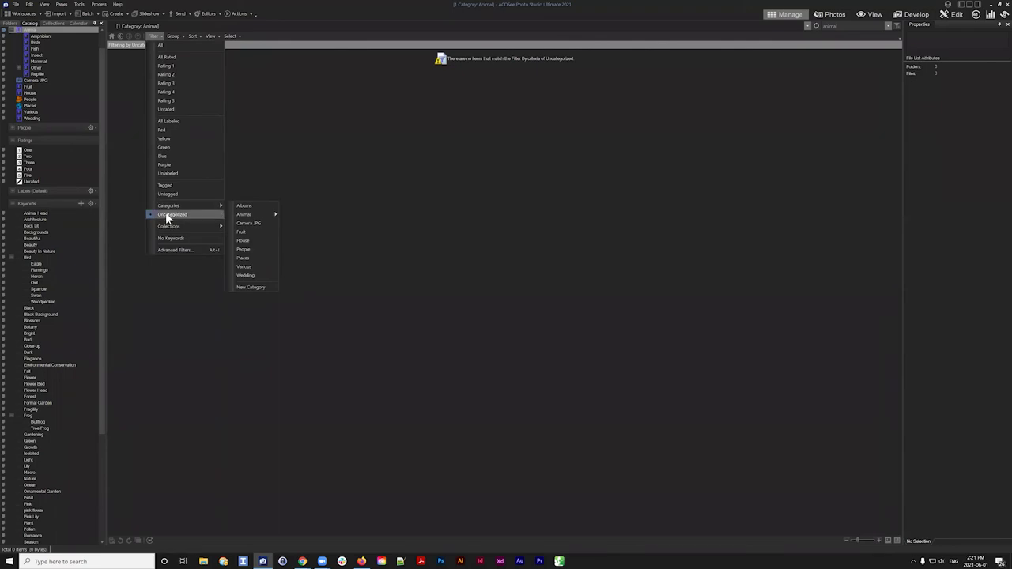
pyautogui.click(165, 214)
pyautogui.click(152, 36)
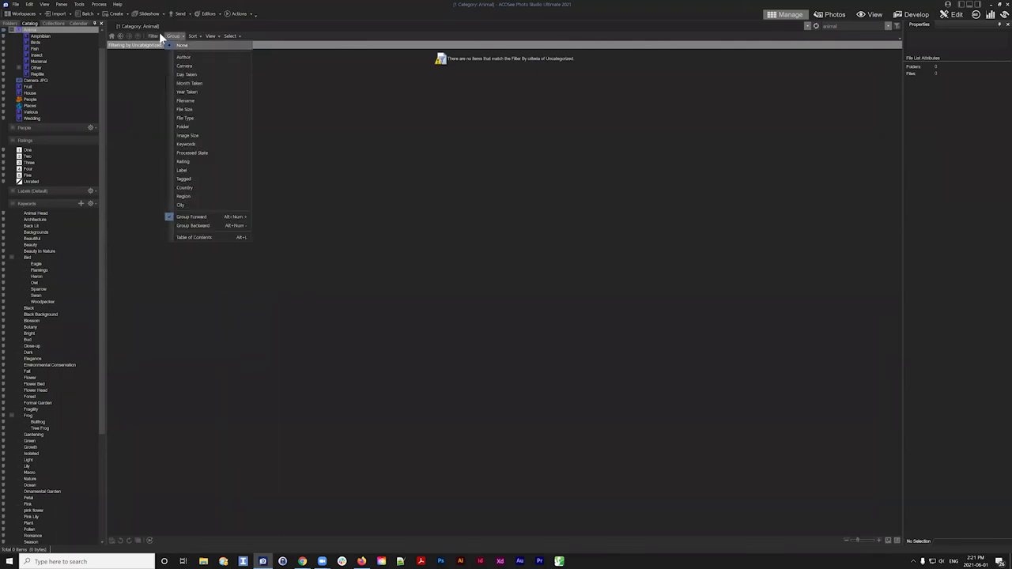
pyautogui.click(159, 45)
# - Compare the keywords of Bird 003.jpg in its ACDSee Metadata with those checked in the Organize keyword tree
pyautogui.click(373, 89)
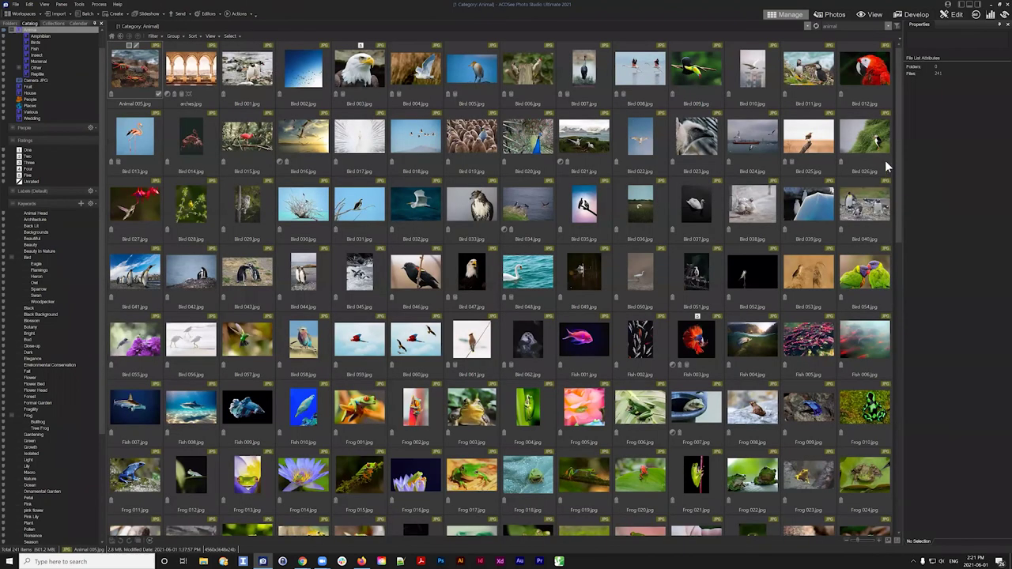
pyautogui.click(972, 148)
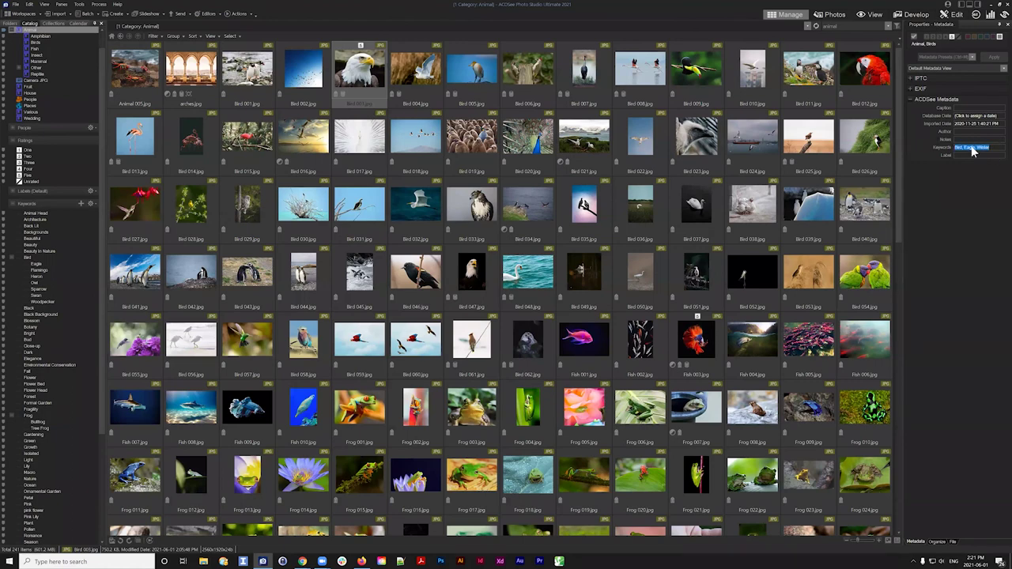
pyautogui.click(938, 543)
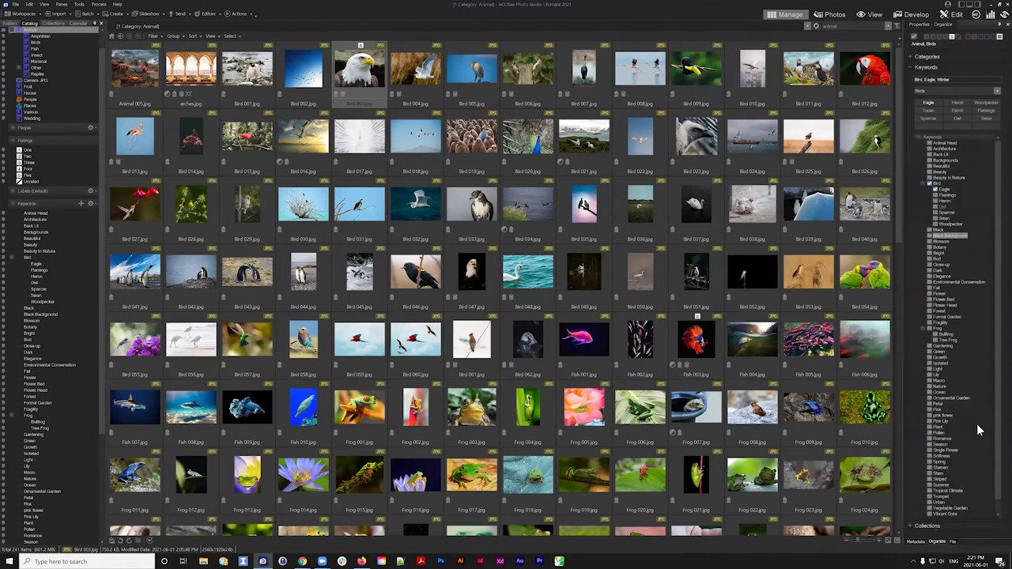
pyautogui.click(915, 544)
pyautogui.click(989, 147)
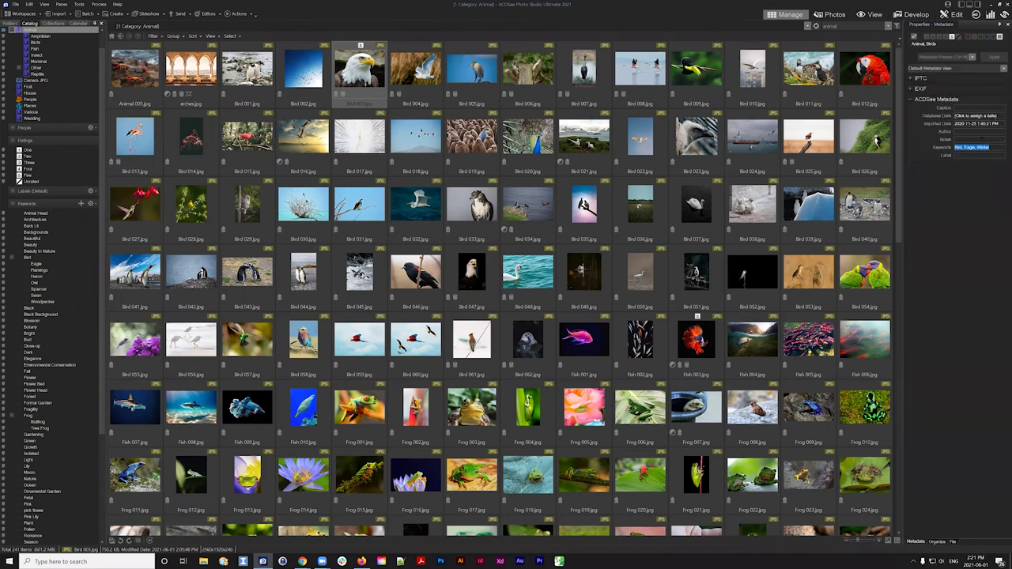
pyautogui.click(939, 543)
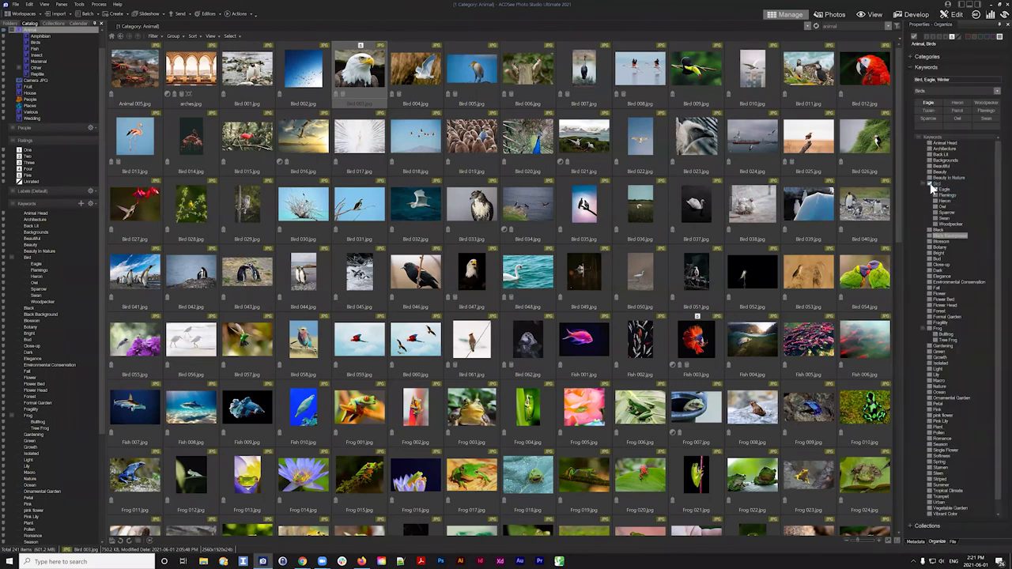
pyautogui.click(916, 542)
pyautogui.click(998, 148)
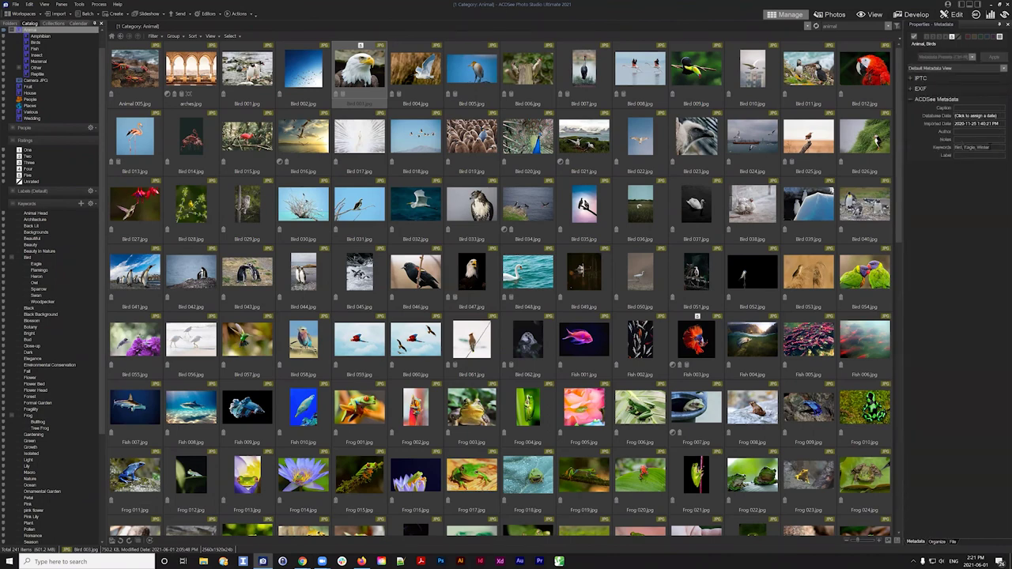
# - Expand the IPTC fields of Bird 003.jpg and compare their keywords with the Organize keyword tree
pyautogui.click(912, 79)
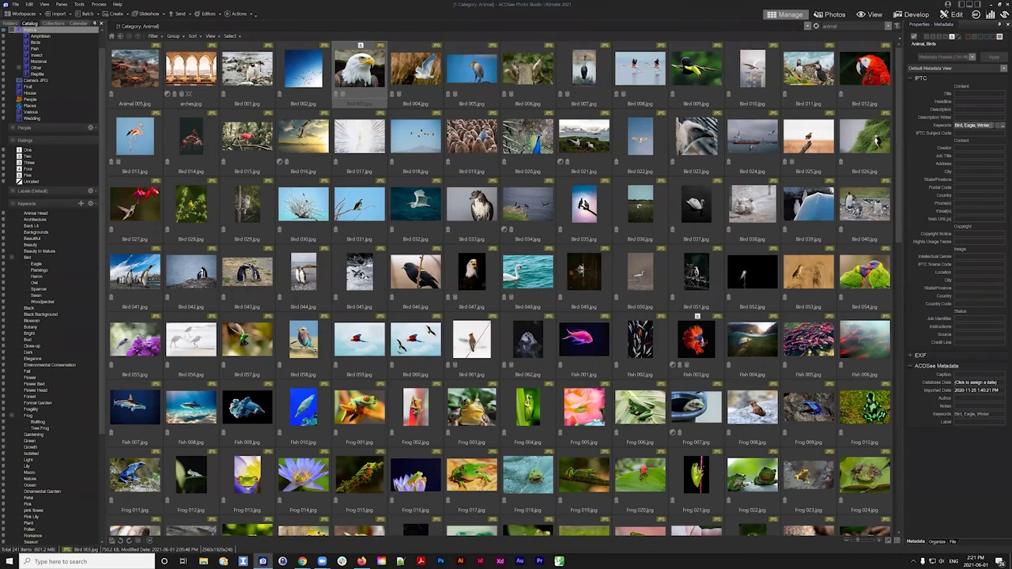
pyautogui.click(959, 56)
pyautogui.click(958, 55)
pyautogui.click(937, 542)
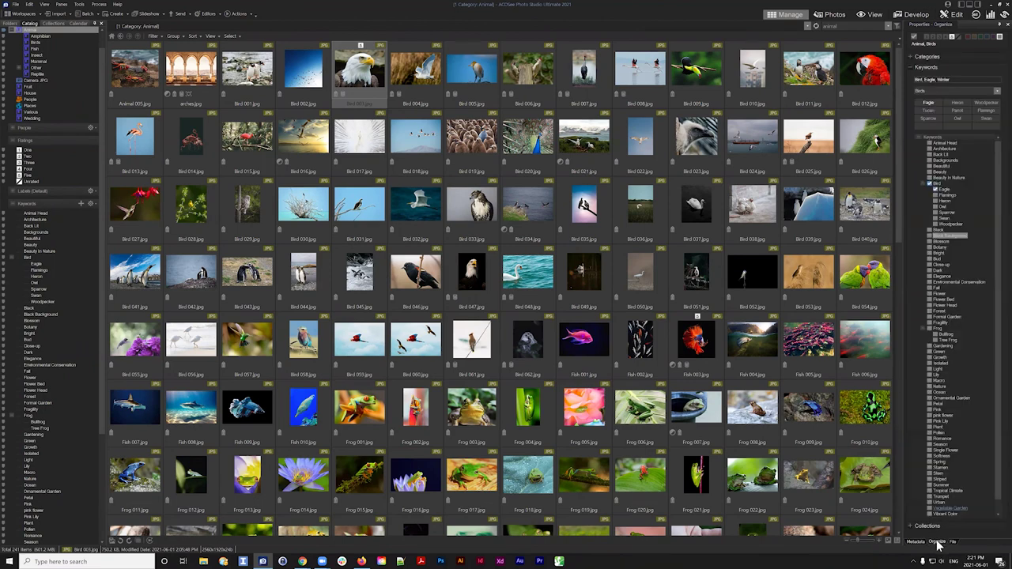
pyautogui.click(936, 191)
pyautogui.click(916, 542)
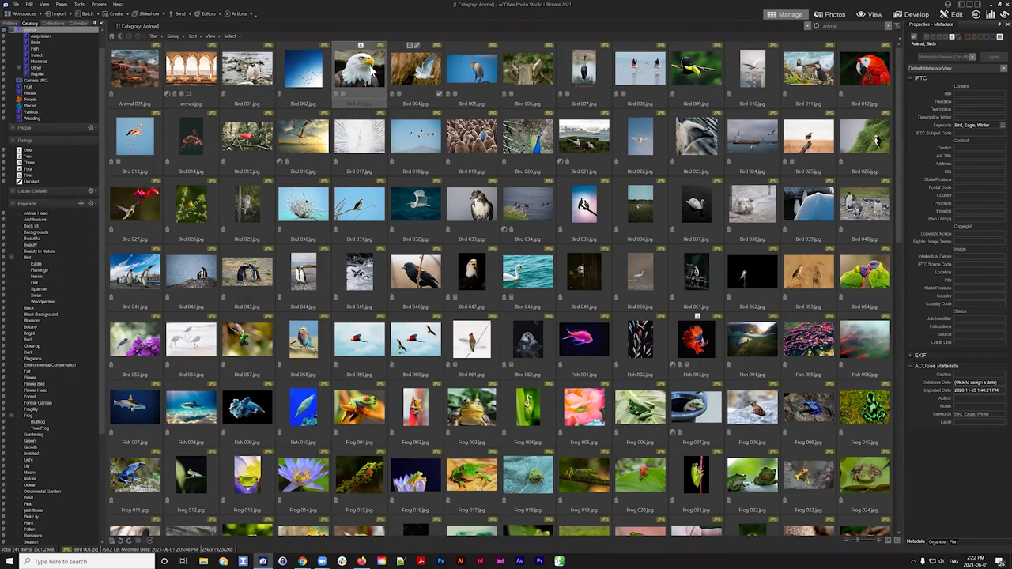
# - Assign the Black keyword to Bird 003.jpg and check its IPTC Keywords Picker without changing anything there
pyautogui.click(938, 542)
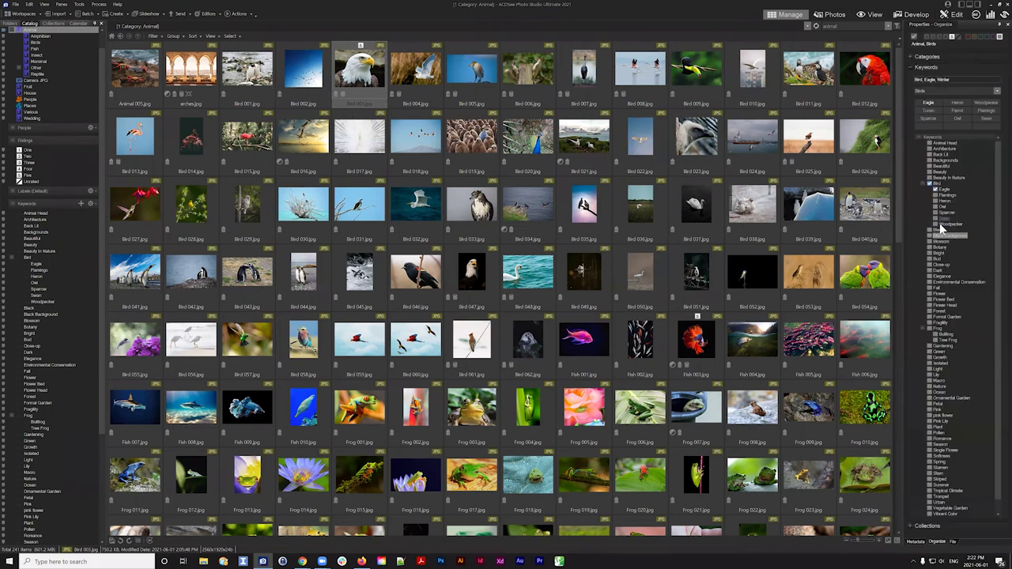
pyautogui.click(929, 230)
pyautogui.click(917, 542)
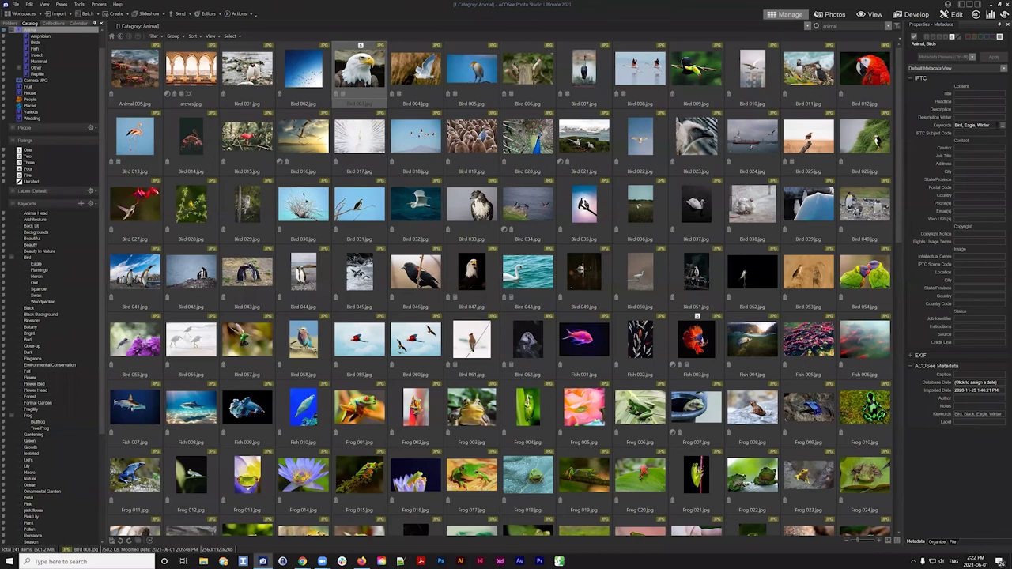
pyautogui.click(1000, 129)
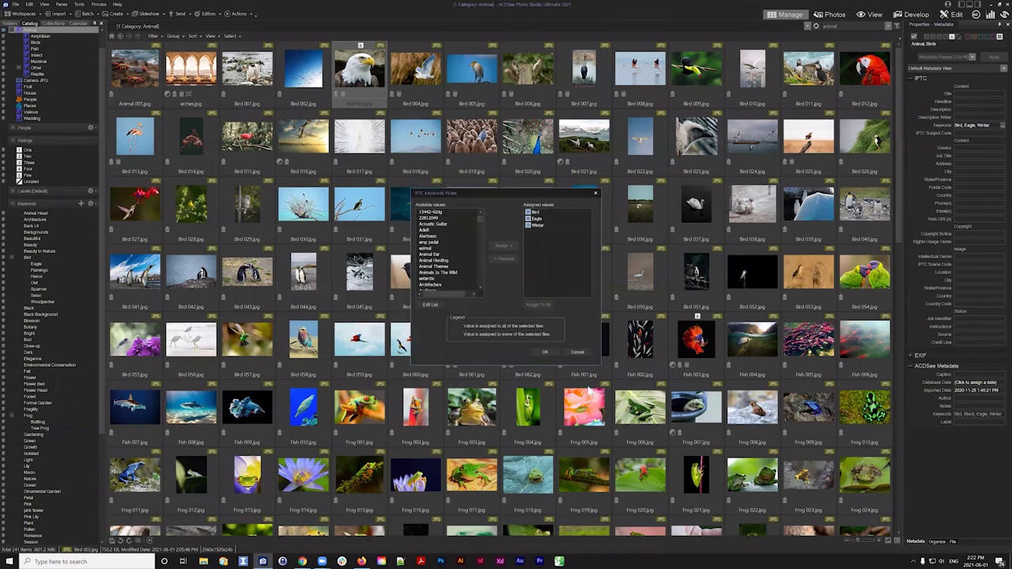
pyautogui.click(582, 356)
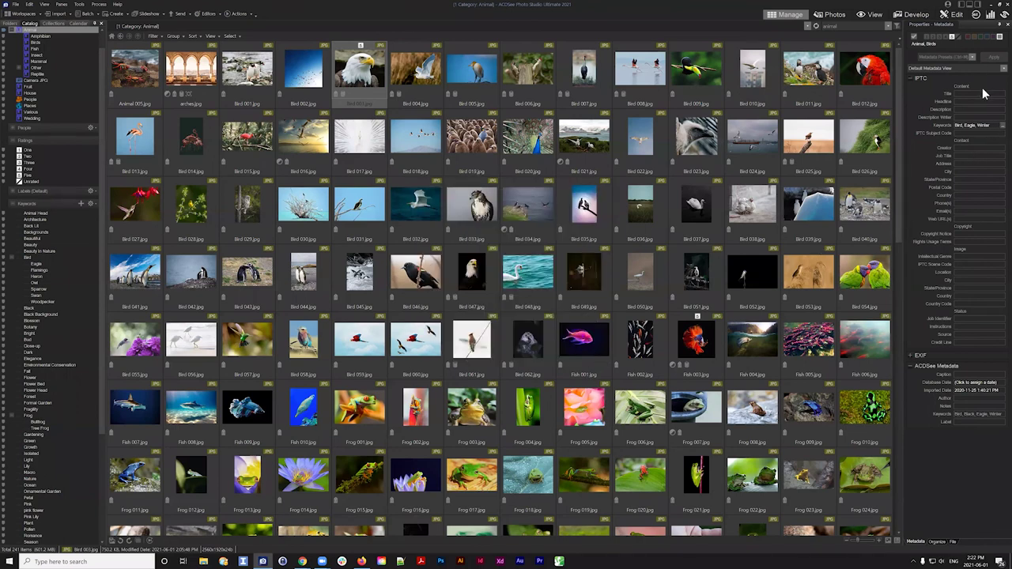
# - Apply the metadata preset that copies ACDSee Keywords into the IPTC Column to Bird 003.jpg
pyautogui.click(969, 59)
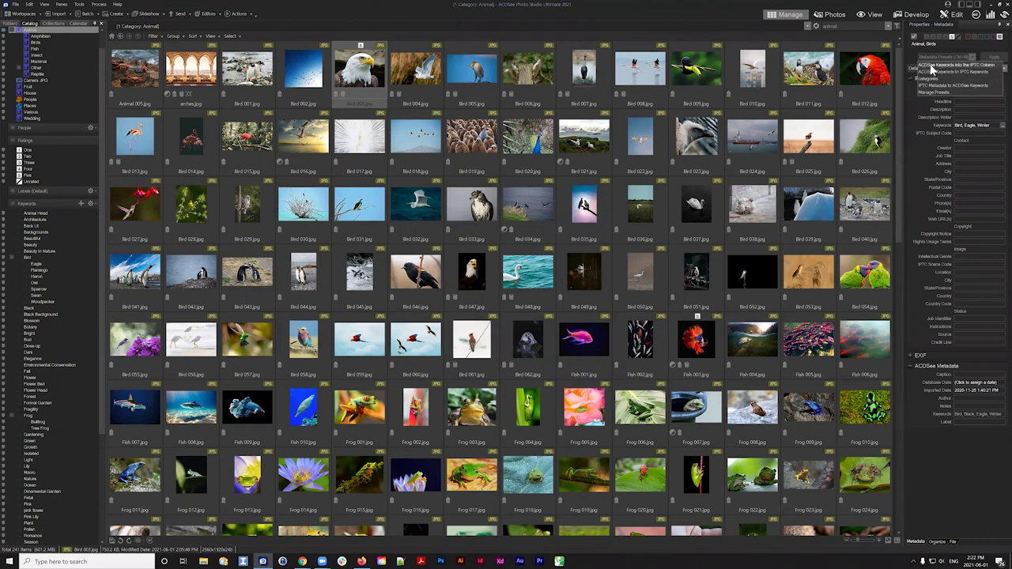
pyautogui.click(979, 67)
pyautogui.click(994, 57)
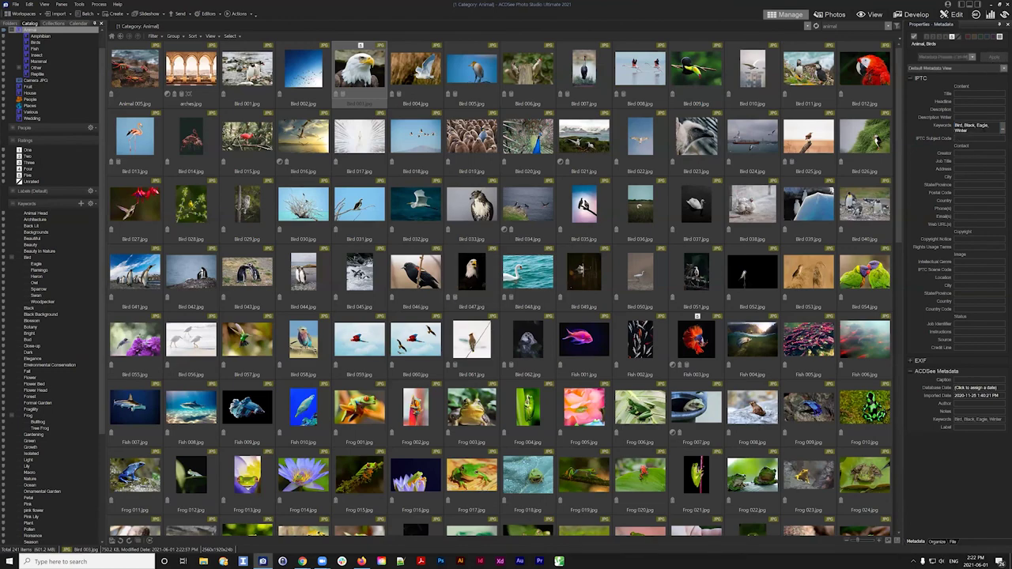
# - Select all the Animal photos, release the selection and look at the metadata commands available for Bird 003.jpg
pyautogui.click(415, 134)
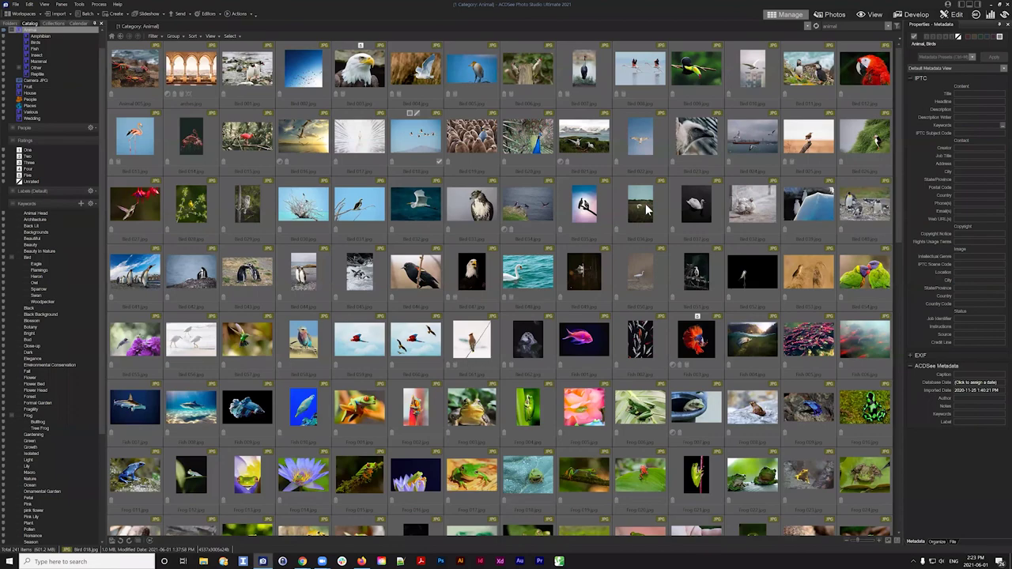
pyautogui.click(641, 204)
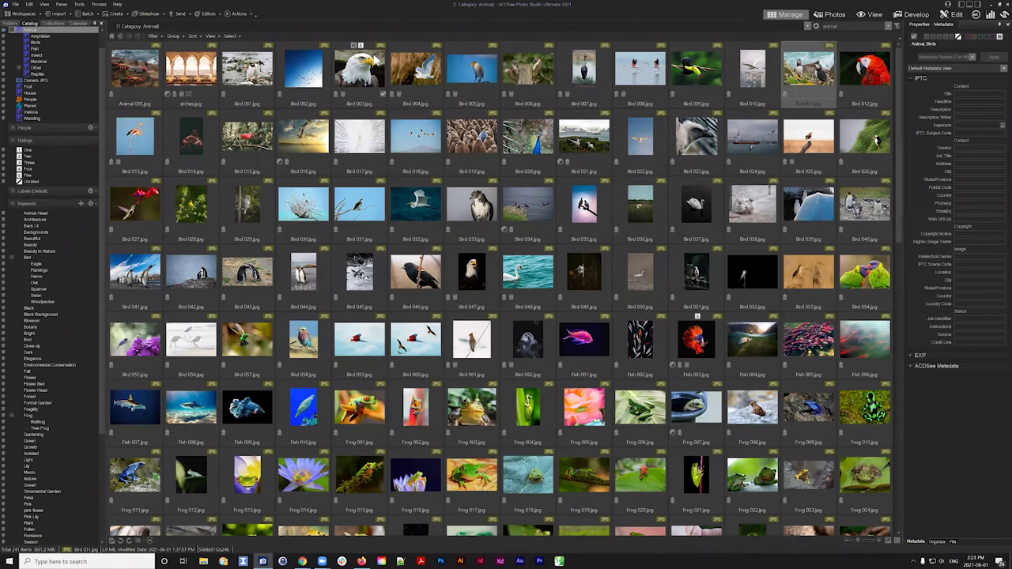
pyautogui.rightClick(361, 73)
pyautogui.click(364, 70)
pyautogui.rightClick(364, 68)
pyautogui.moveTo(453, 221)
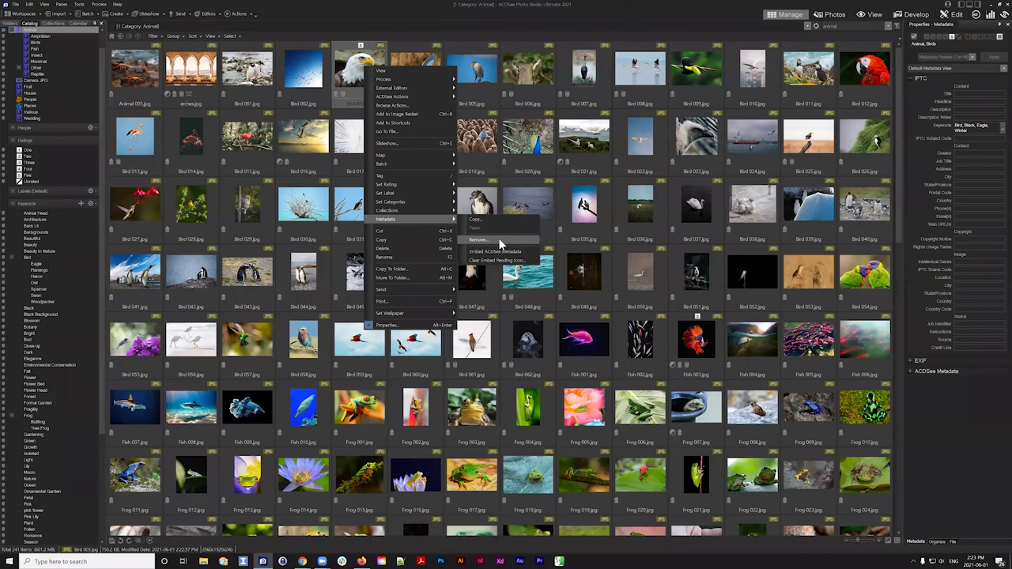
# - Look at the processing commands available for Bird 002.jpg and return the selection to Bird 003.jpg
pyautogui.click(300, 69)
pyautogui.rightClick(299, 69)
pyautogui.moveTo(326, 79)
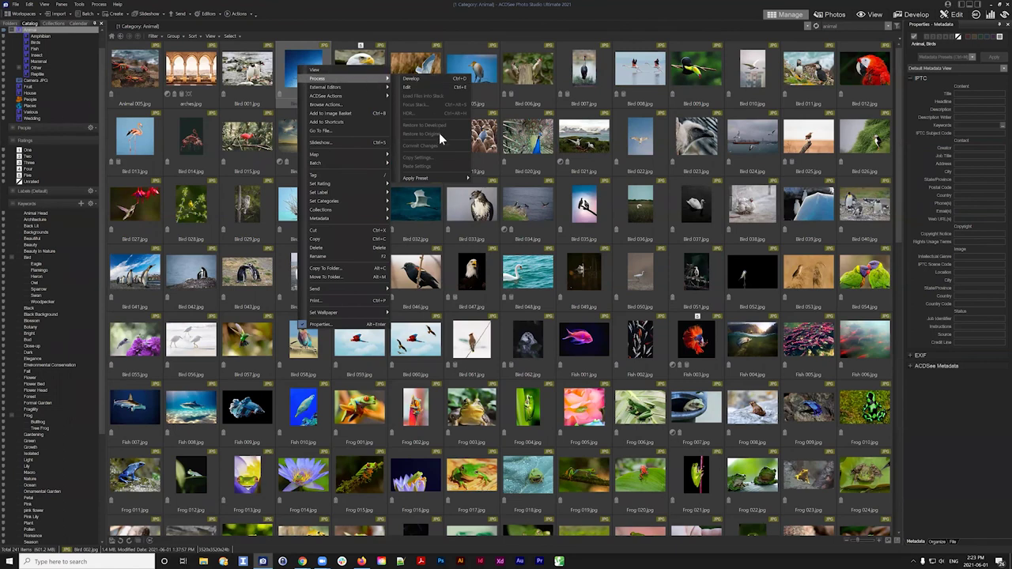
pyautogui.click(524, 135)
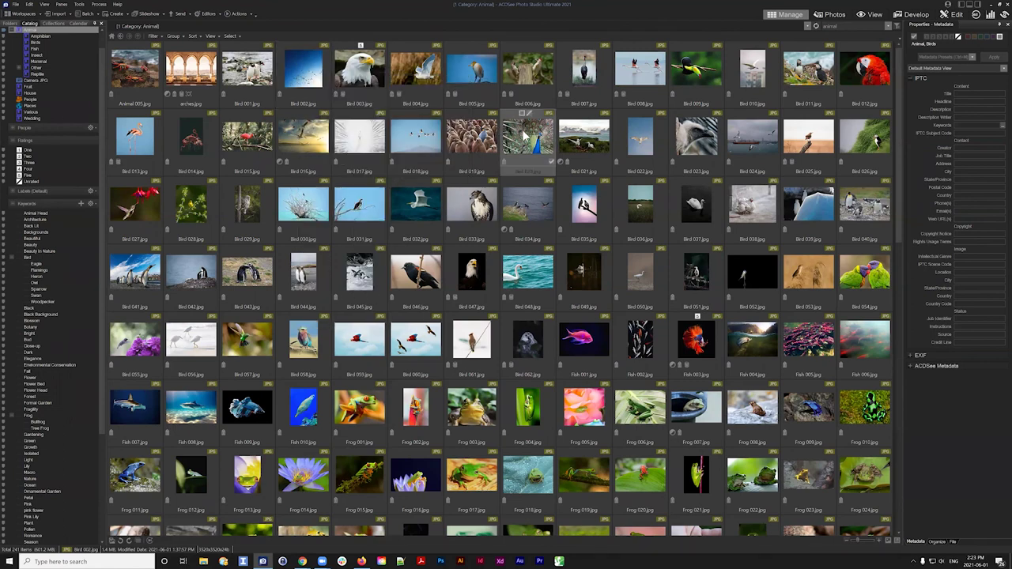
pyautogui.click(335, 80)
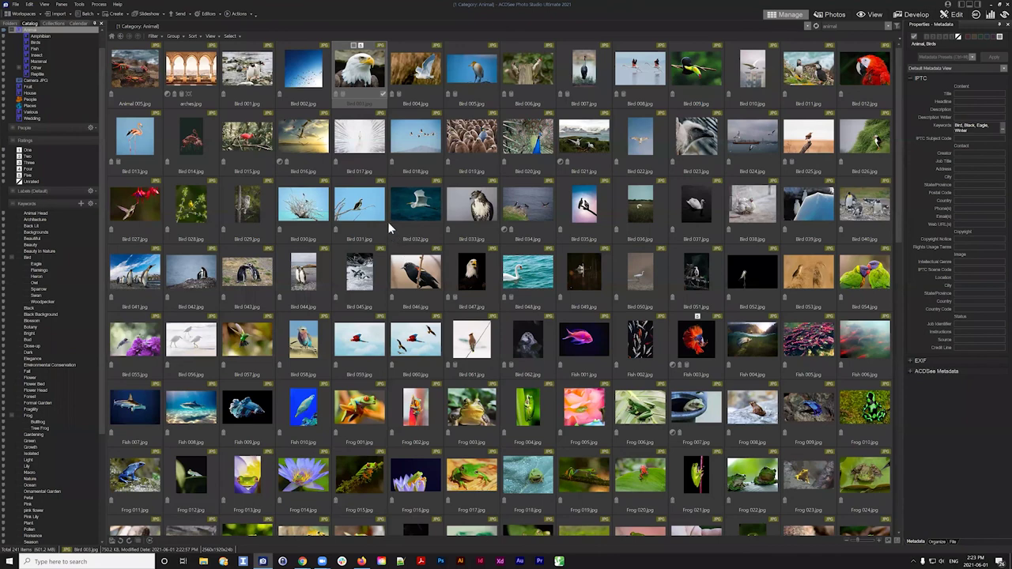
# - Look at the metadata commands available for Bird 003.jpg and return the selection to that photo
pyautogui.rightClick(358, 71)
pyautogui.moveTo(411, 222)
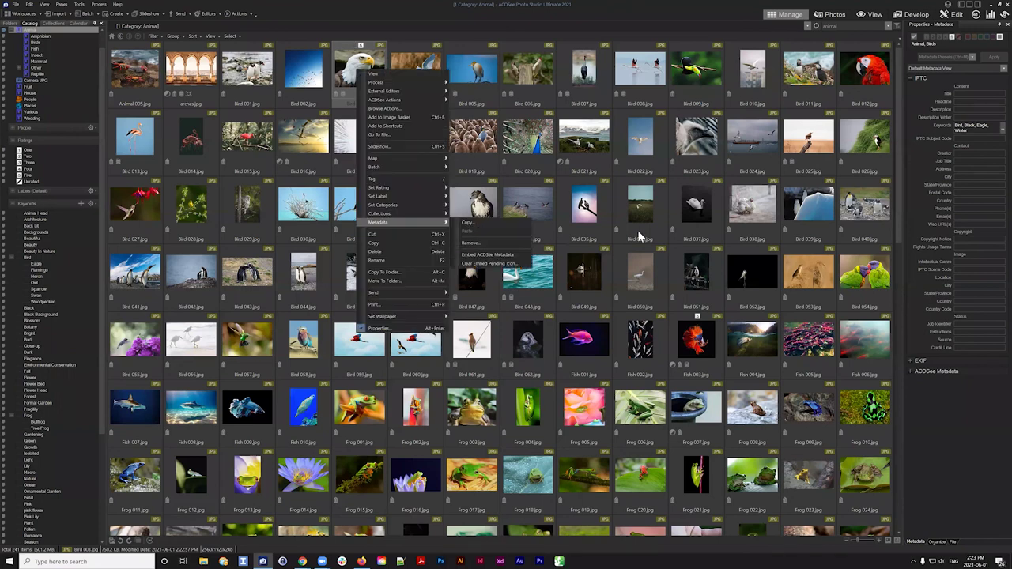
pyautogui.click(489, 243)
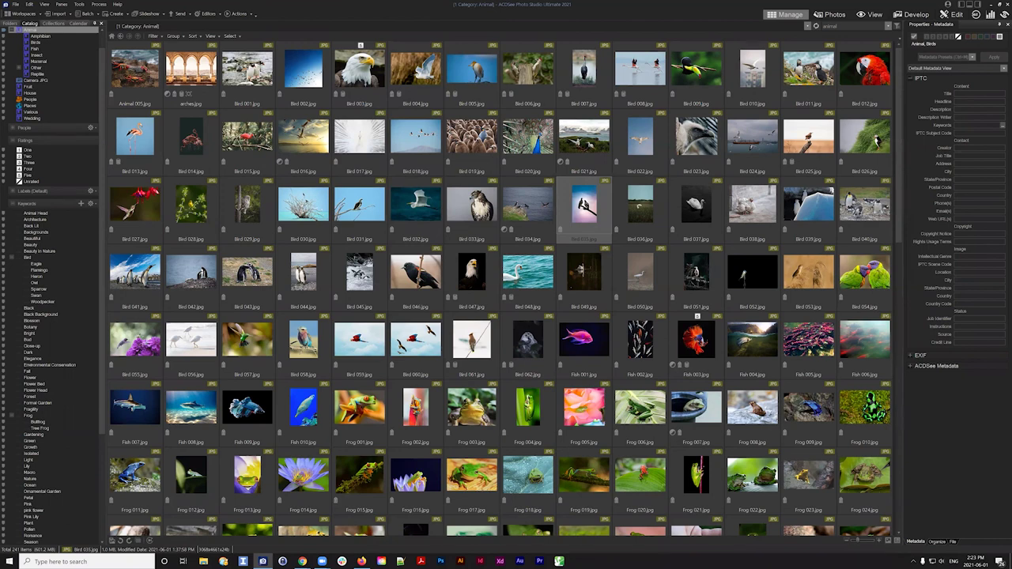
pyautogui.click(369, 85)
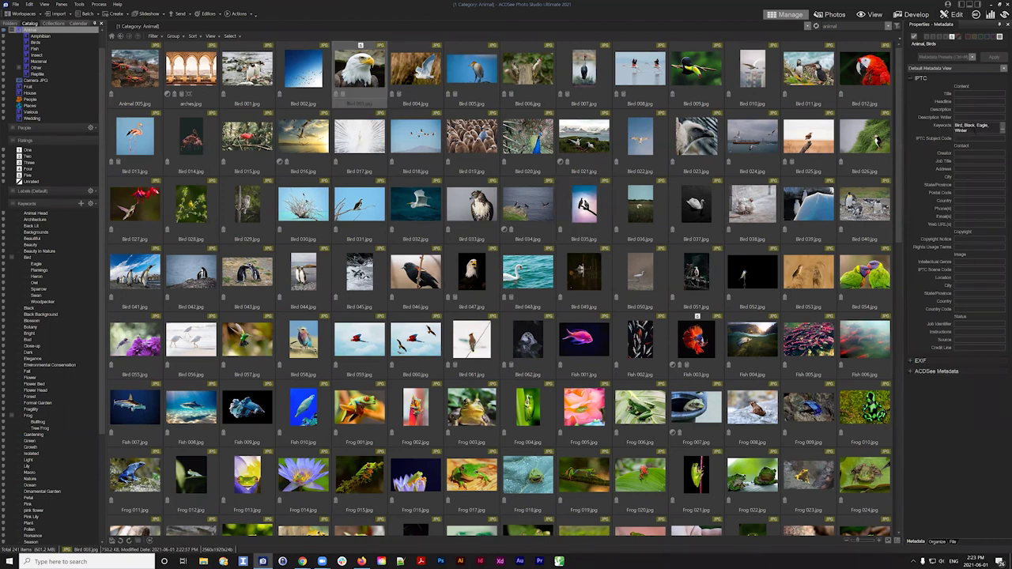
# - Compare the IPTC keywords of Bird 003.jpg with the keywords in its expanded ACDSee Metadata section
pyautogui.click(981, 127)
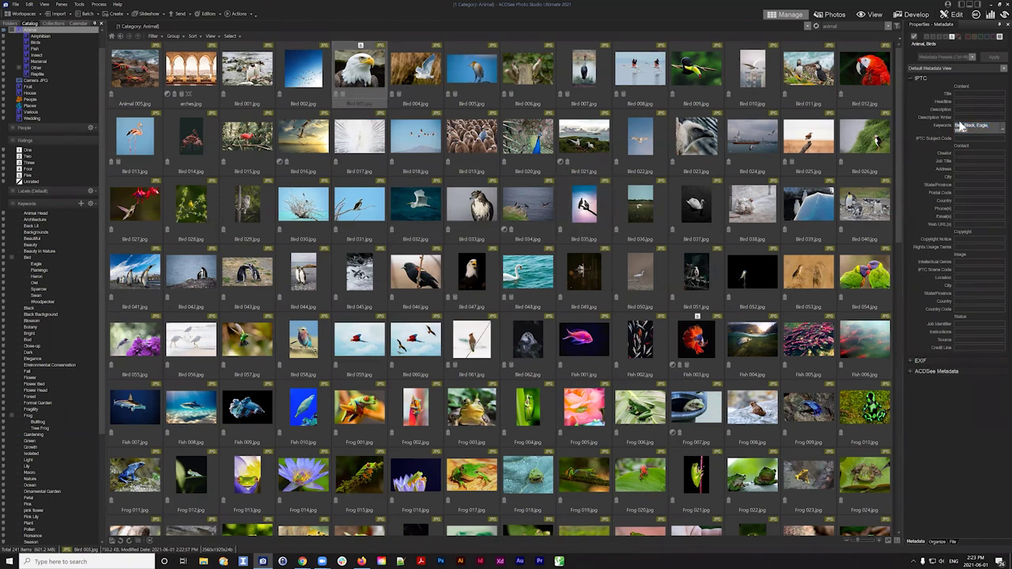
pyautogui.click(914, 372)
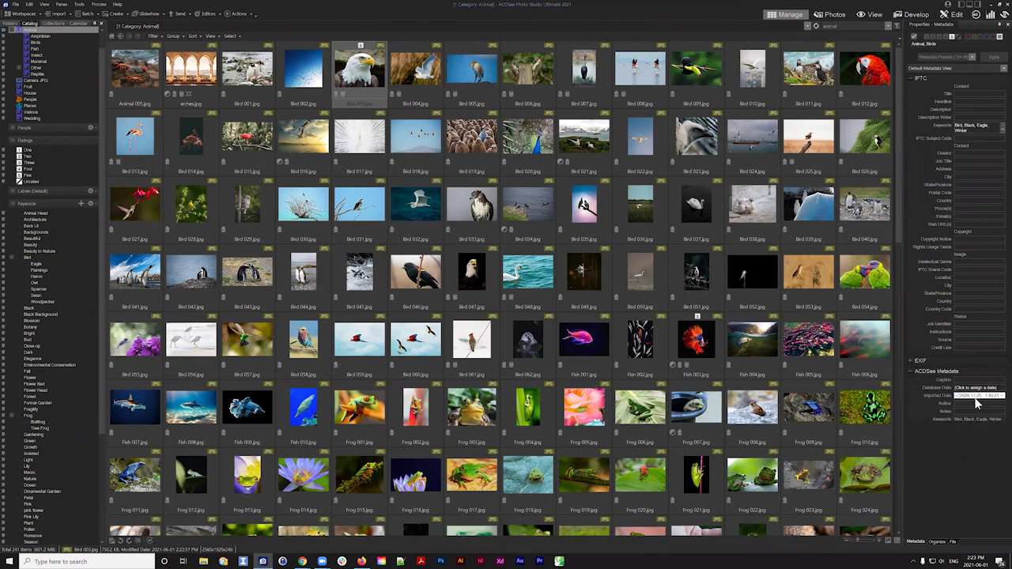
pyautogui.click(937, 543)
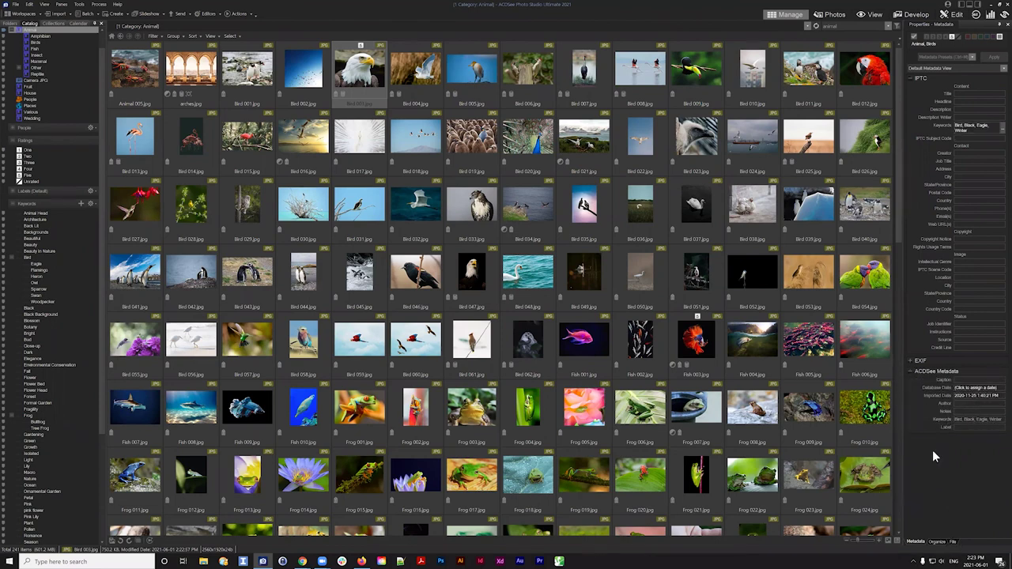